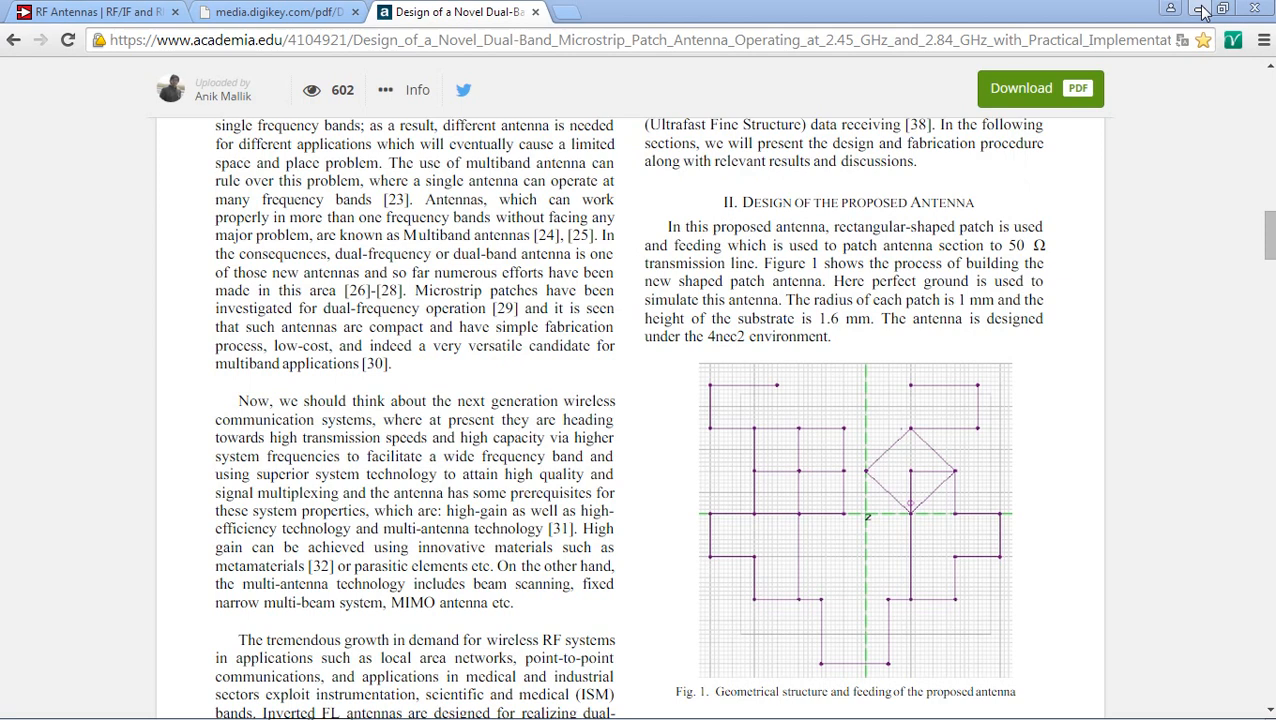
# Leave the browser for the desktop and launch the 4nec2 antenna modeller
pyautogui.click(1201, 9)
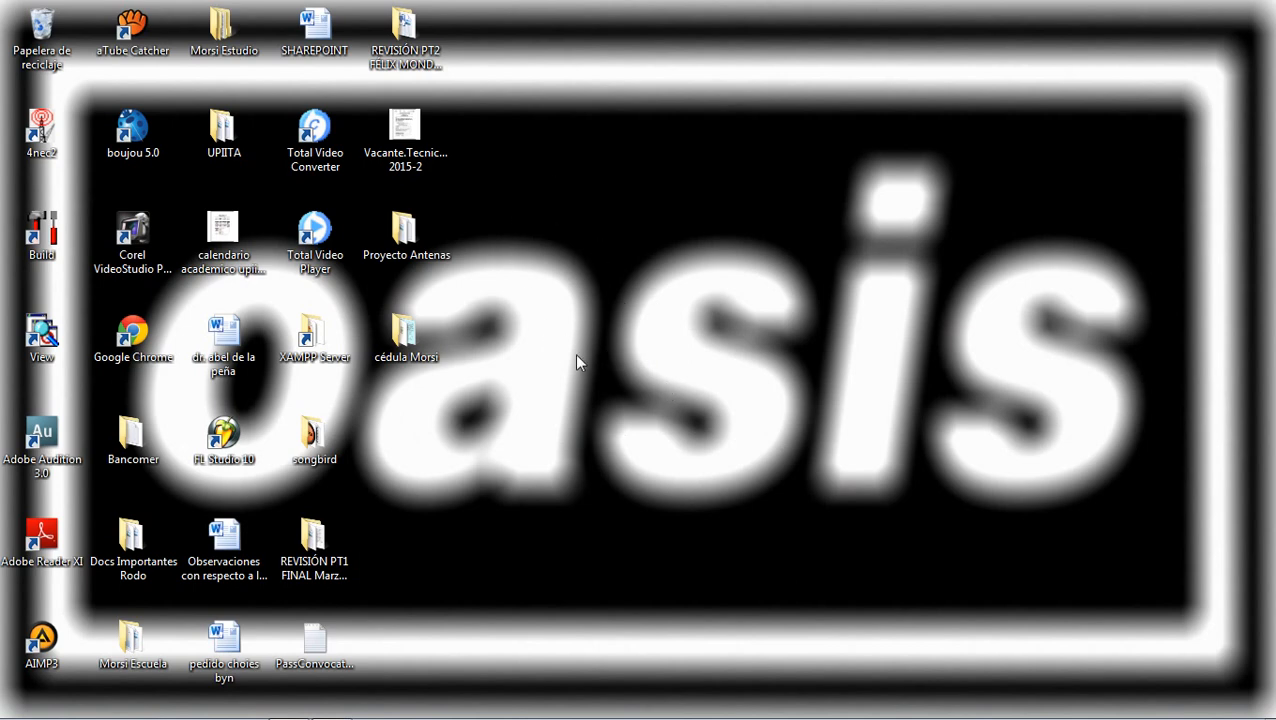
pyautogui.doubleClick(55, 247)
pyautogui.click(494, 95)
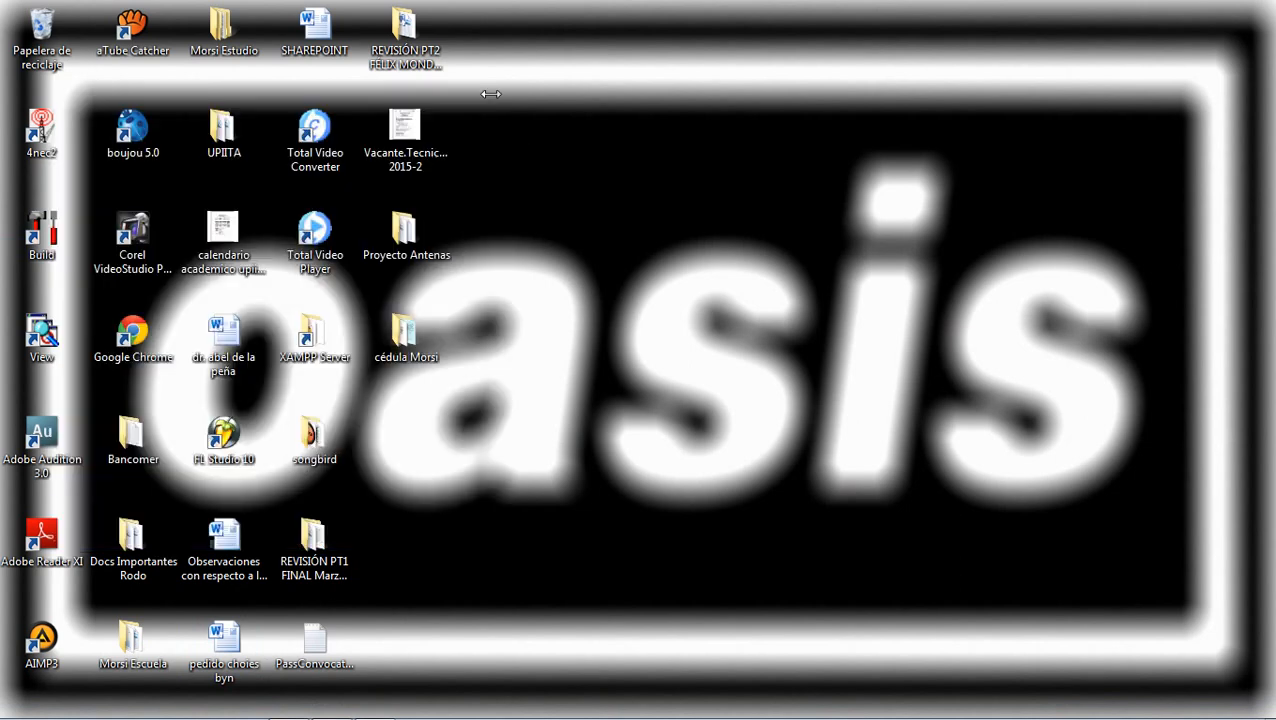
pyautogui.doubleClick(42, 130)
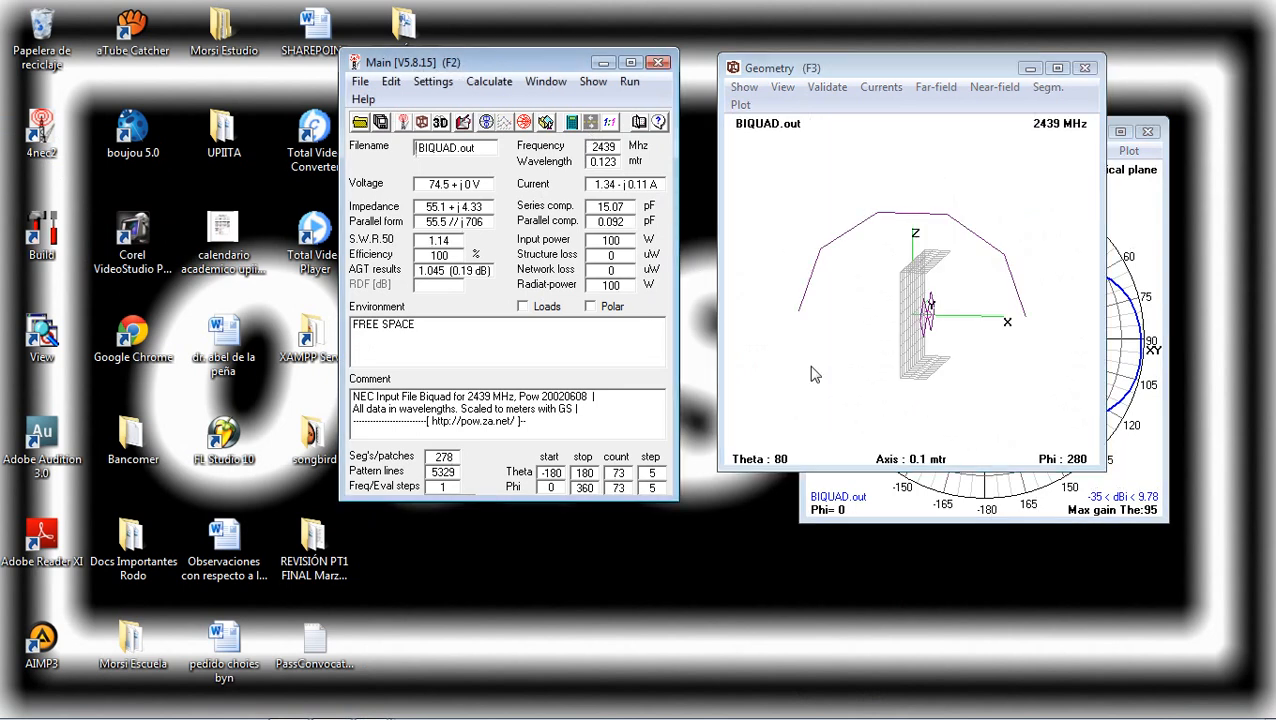
# Rotate the biquad antenna model to examine its reflector and wire loops from several angles
pyautogui.moveTo(832, 318); pyautogui.dragTo(649, 248)
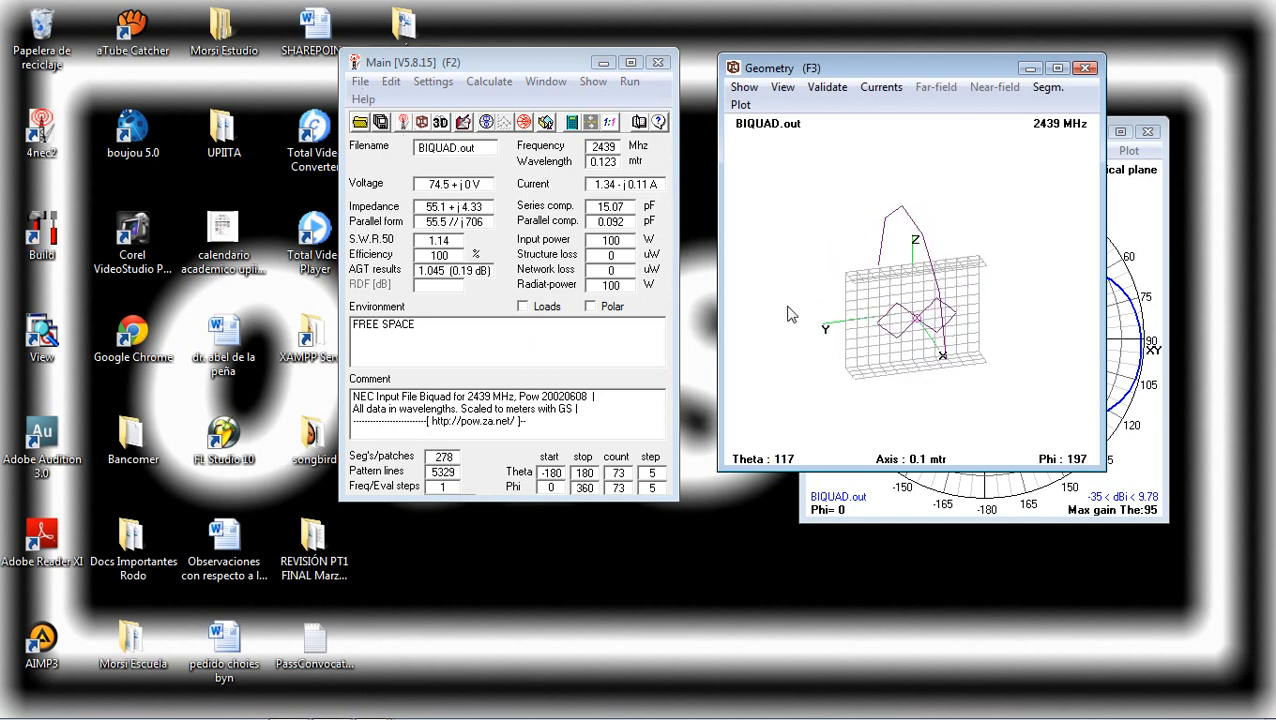
pyautogui.moveTo(792, 312)
pyautogui.mouseDown()
pyautogui.moveTo(806, 279)
pyautogui.moveTo(843, 350)
pyautogui.moveTo(806, 312)
pyautogui.mouseUp()
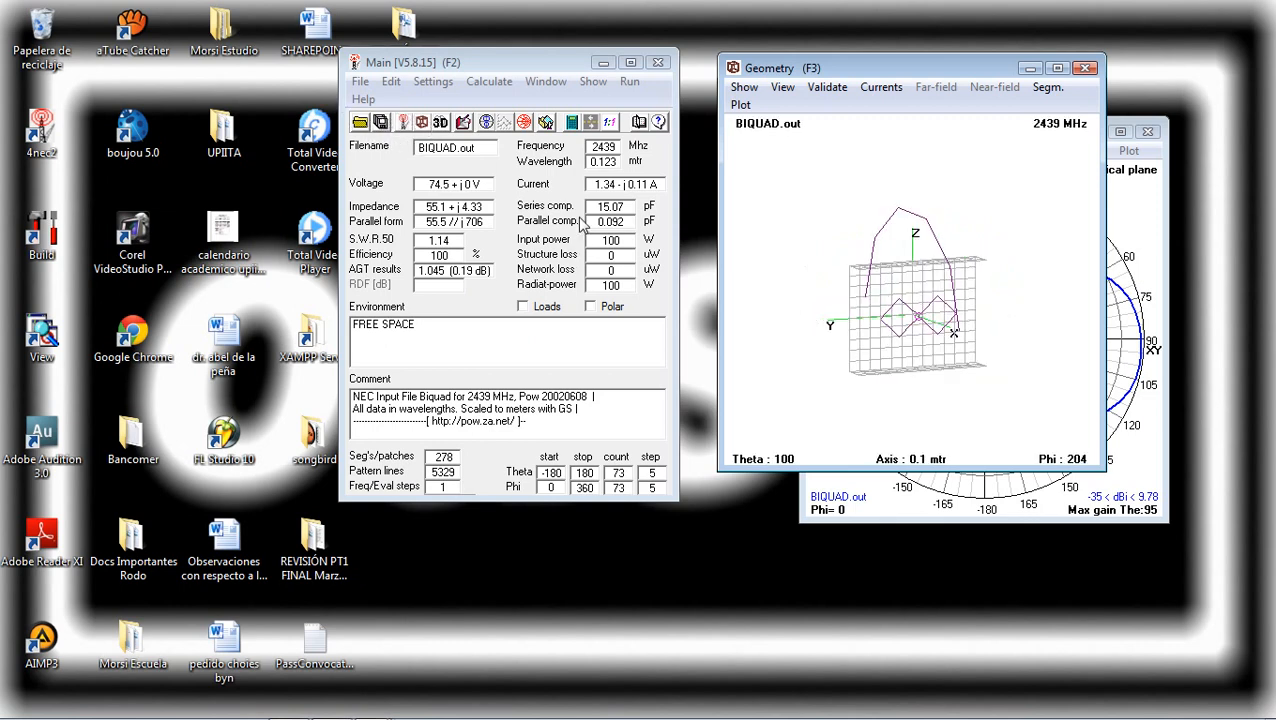
pyautogui.moveTo(822, 294); pyautogui.dragTo(849, 306)
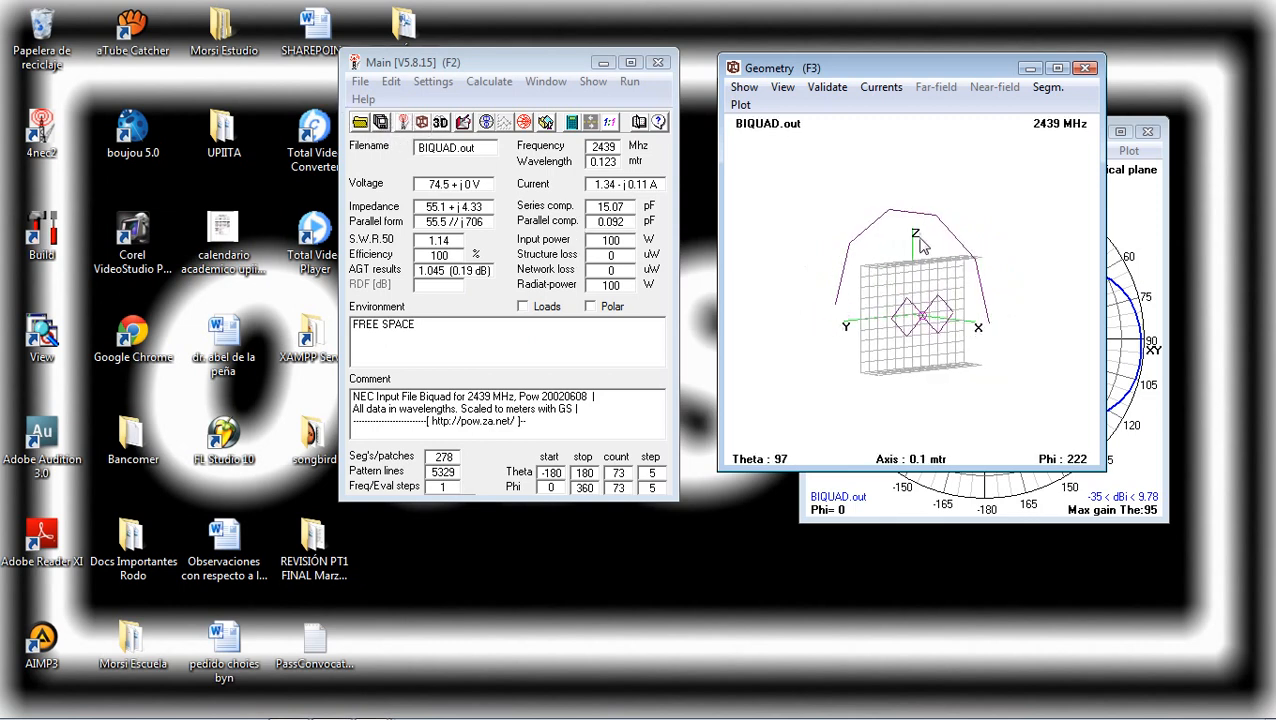
# Open the biquad model in the geometry editor, dismiss the surface-patch notice and rotate its wires
pyautogui.click(360, 82)
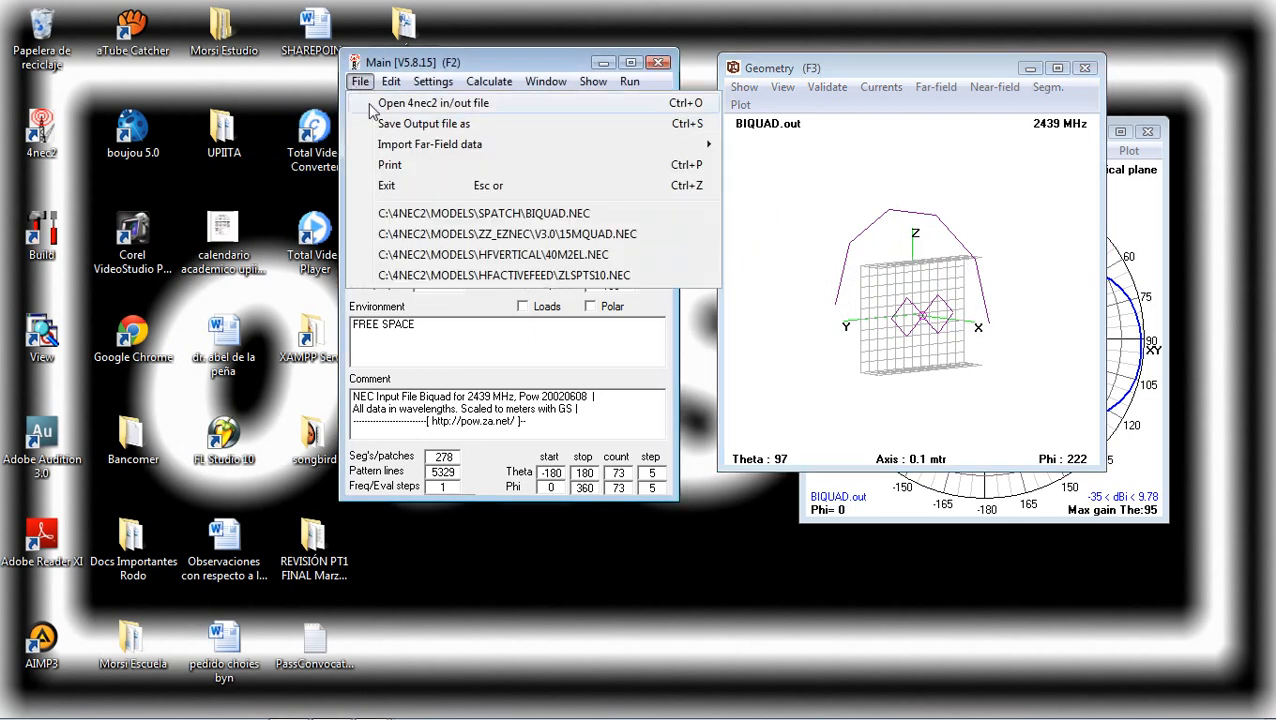
pyautogui.click(458, 58)
pyautogui.click(465, 122)
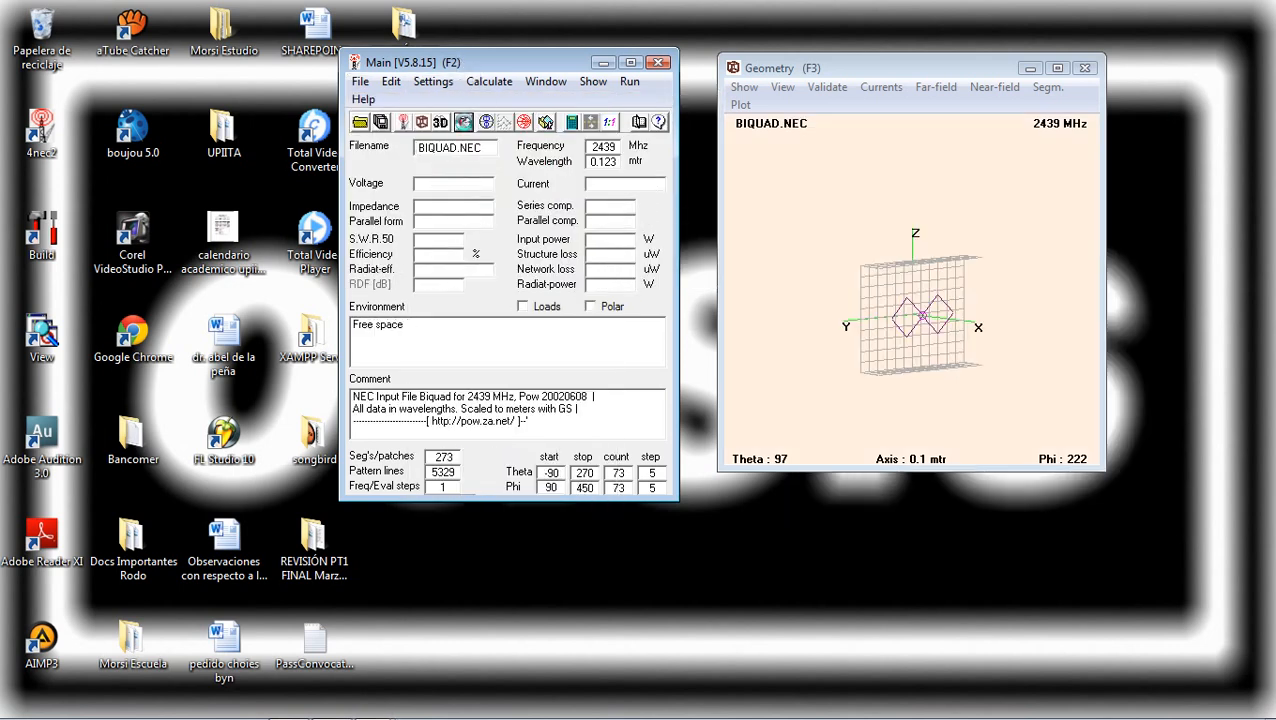
pyautogui.click(736, 430)
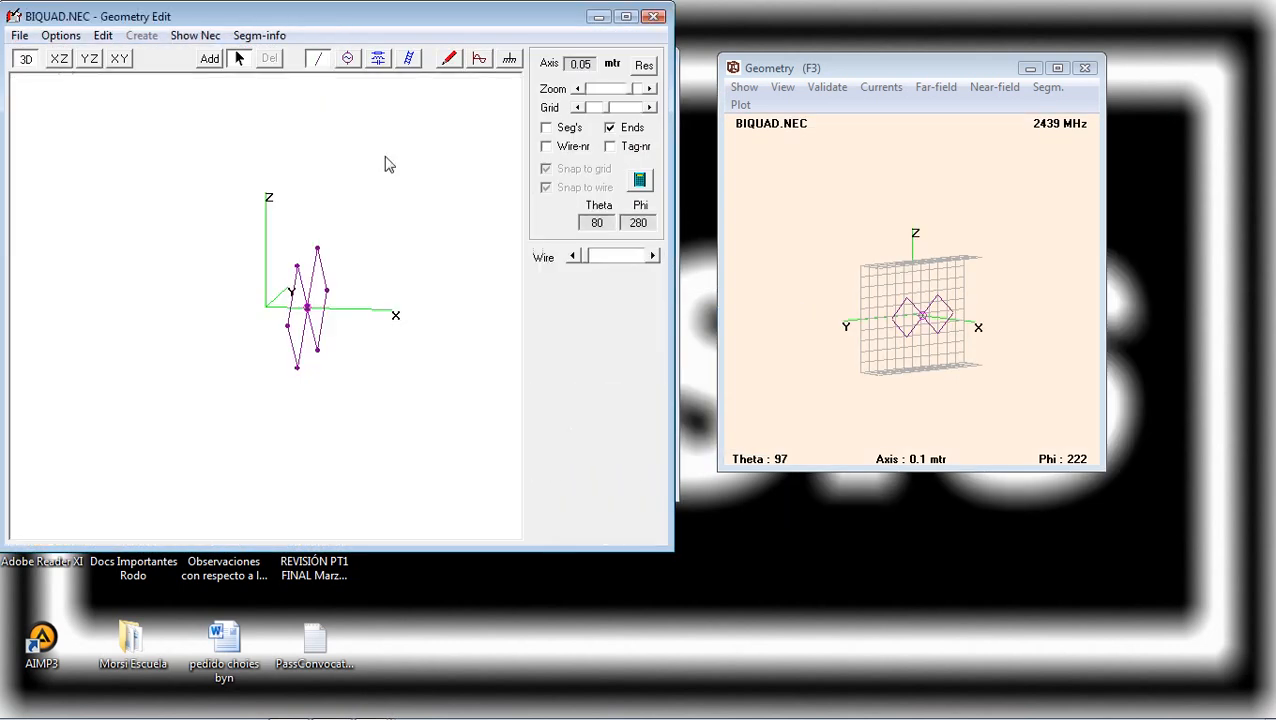
pyautogui.moveTo(342, 372); pyautogui.dragTo(399, 364)
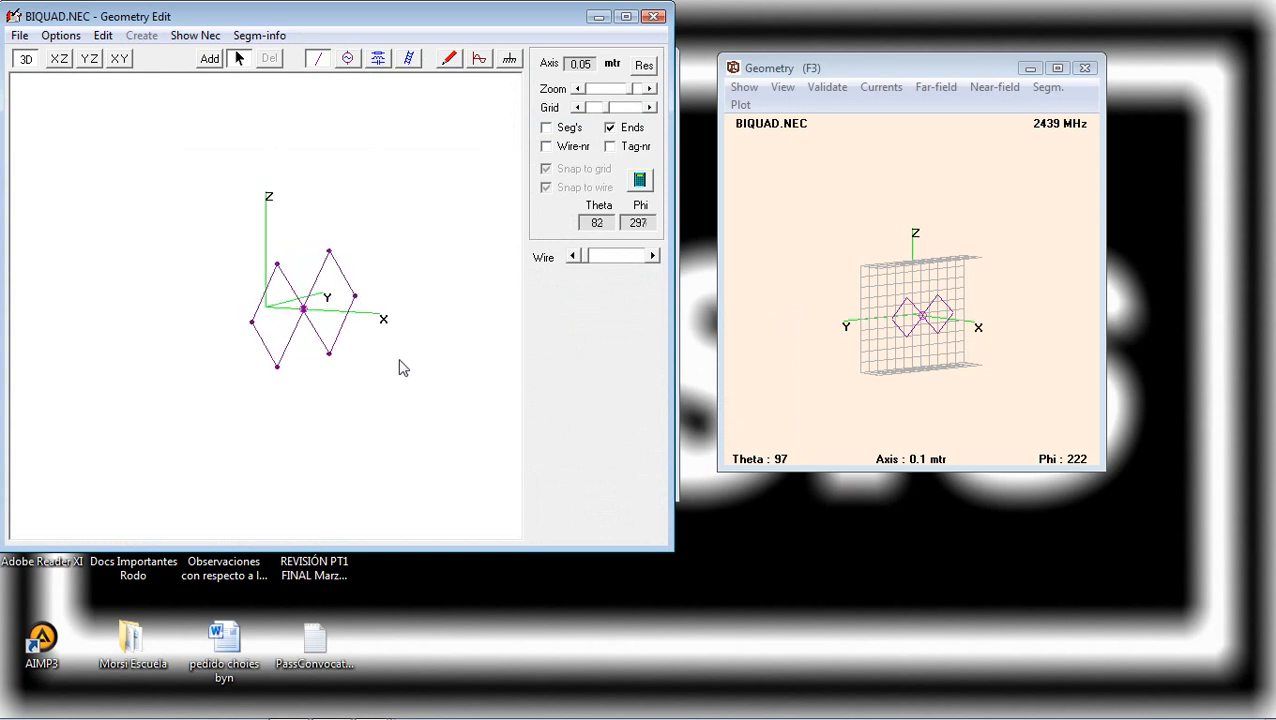
# Start a new model in the geometry editor and try the 3D, XZ, YZ and XY views, ending on XZ
pyautogui.click(19, 35)
pyautogui.click(38, 55)
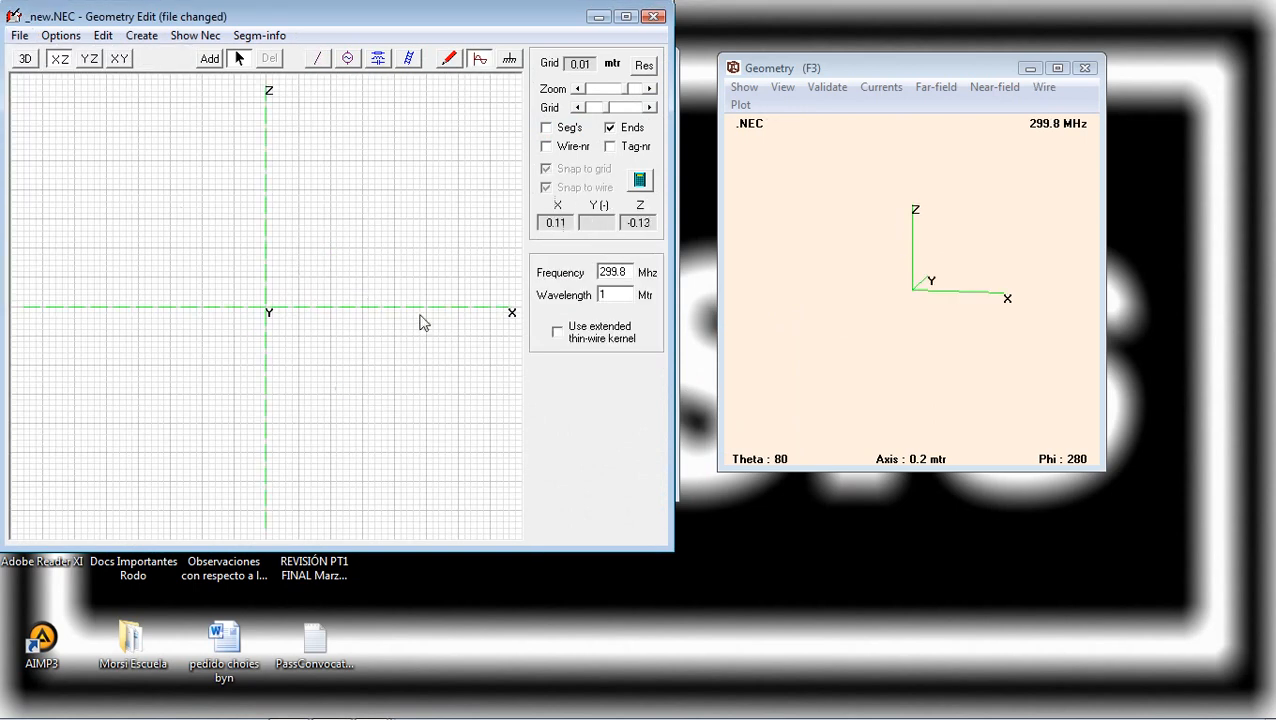
pyautogui.click(25, 58)
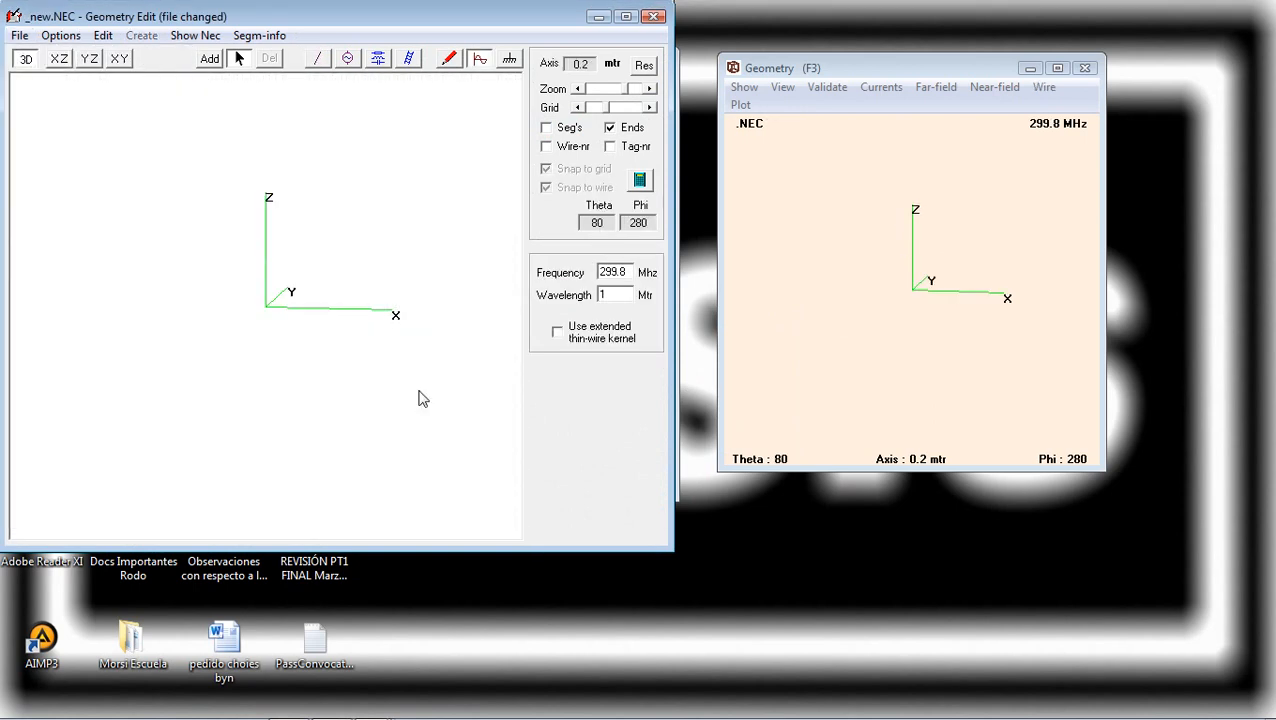
pyautogui.click(60, 59)
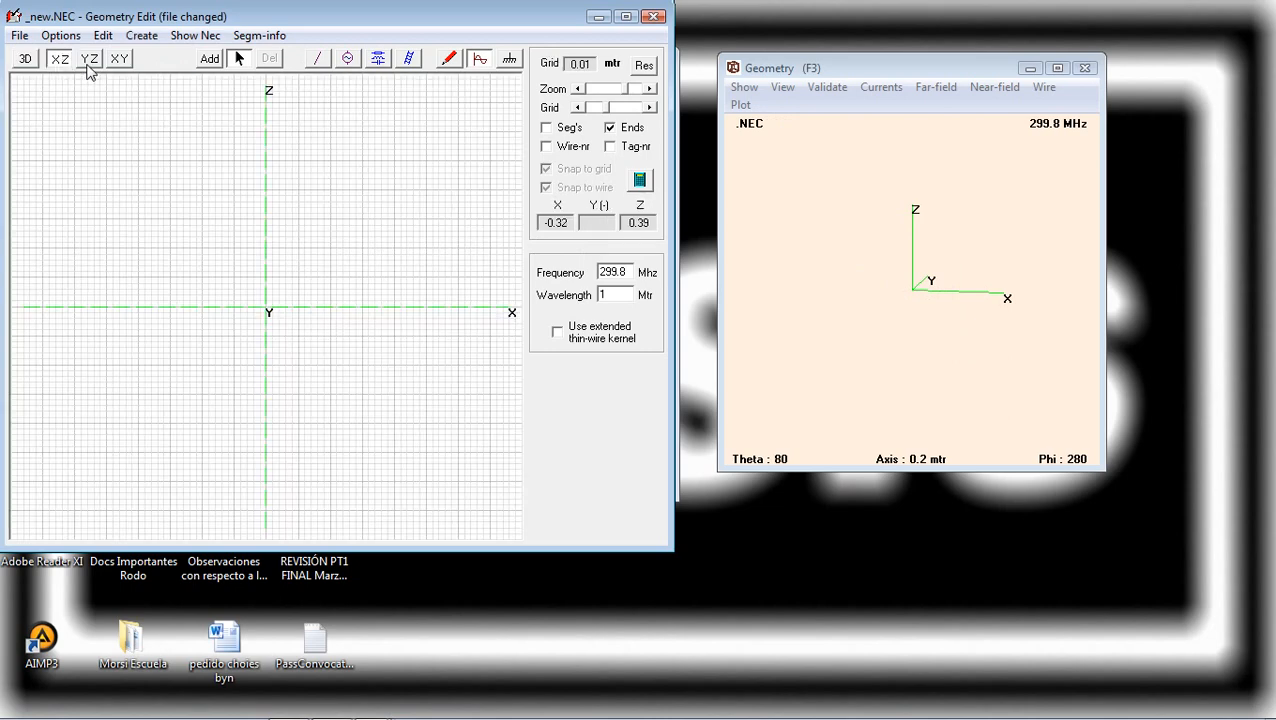
pyautogui.click(88, 64)
pyautogui.click(119, 62)
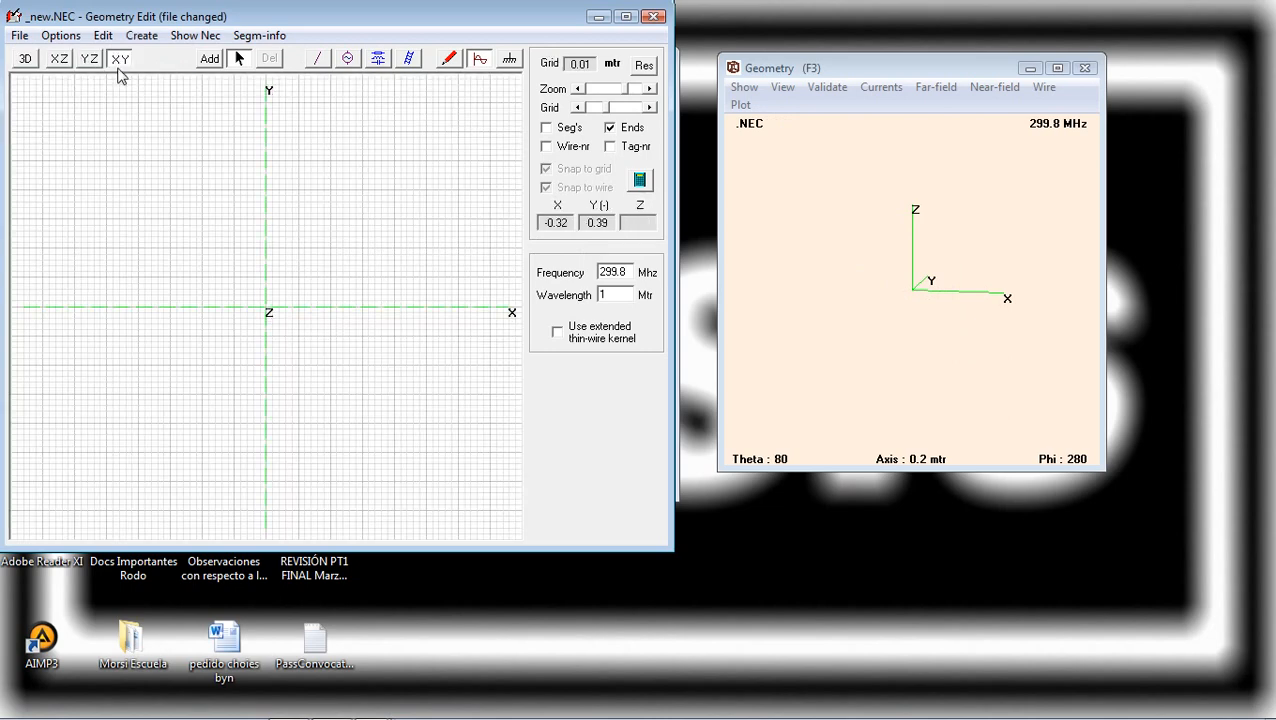
pyautogui.click(61, 62)
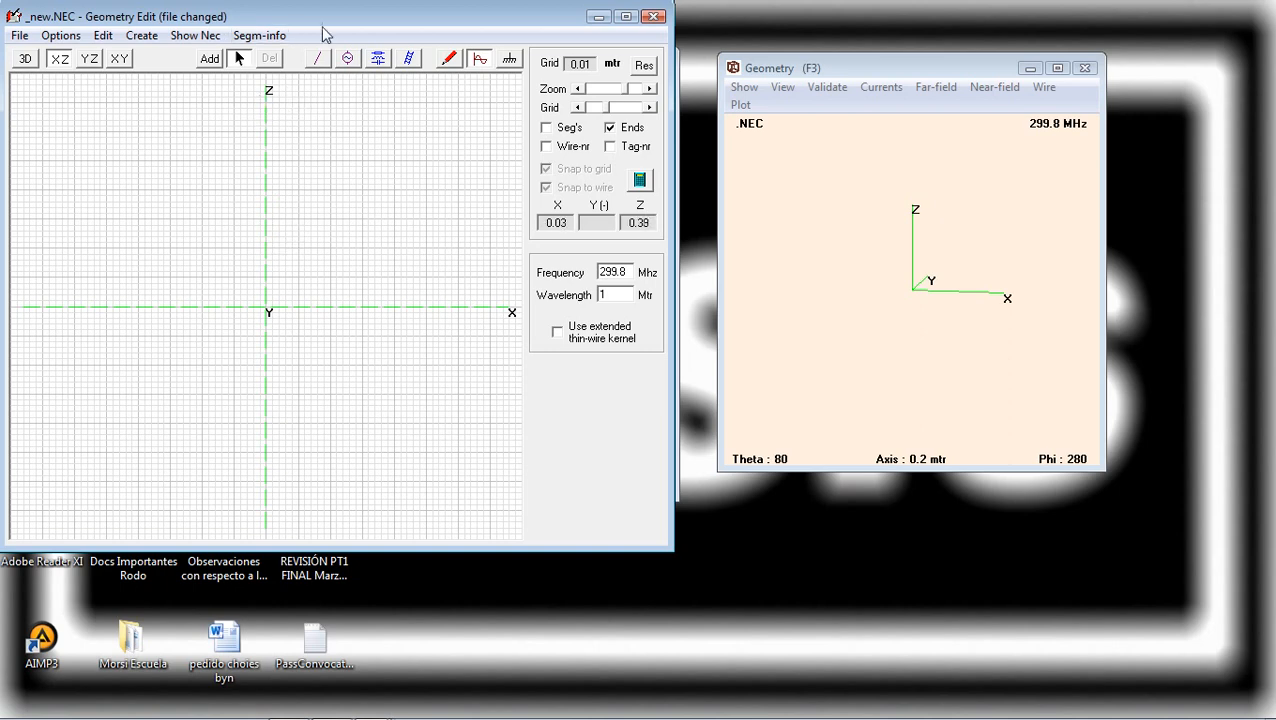
pyautogui.doubleClick(501, 17)
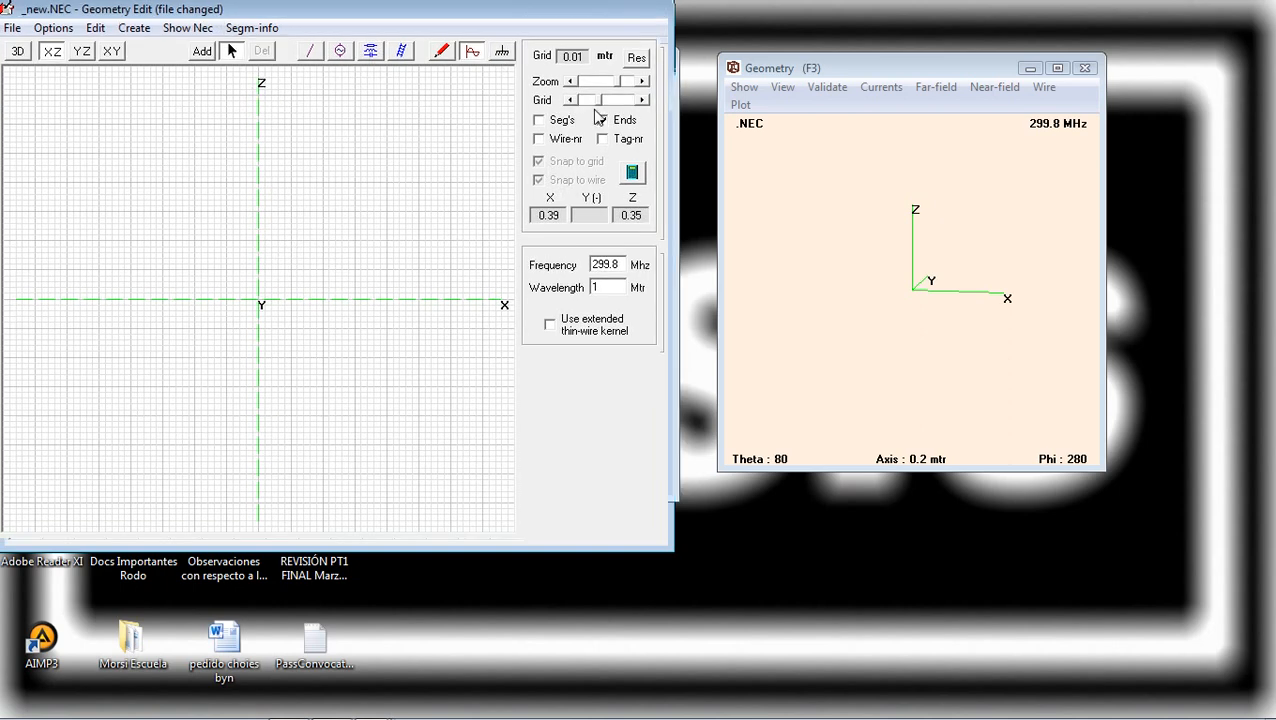
pyautogui.doubleClick(815, 9)
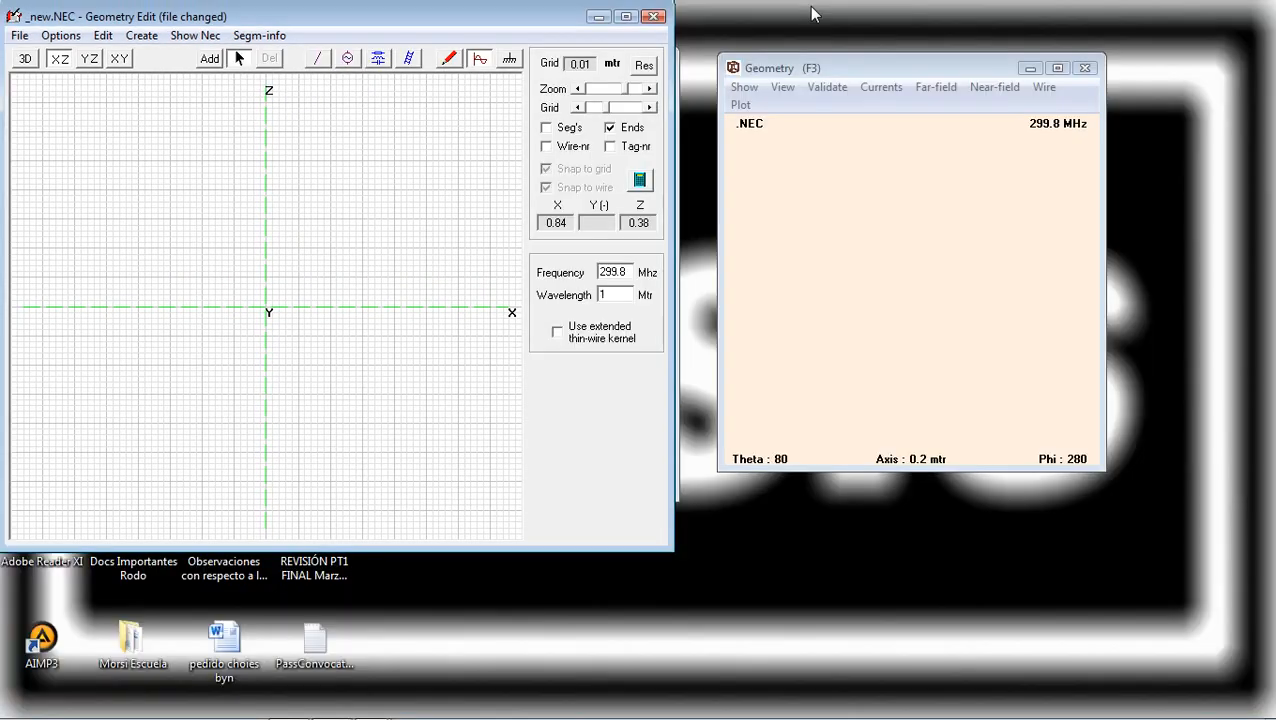
pyautogui.click(652, 15)
pyautogui.click(663, 436)
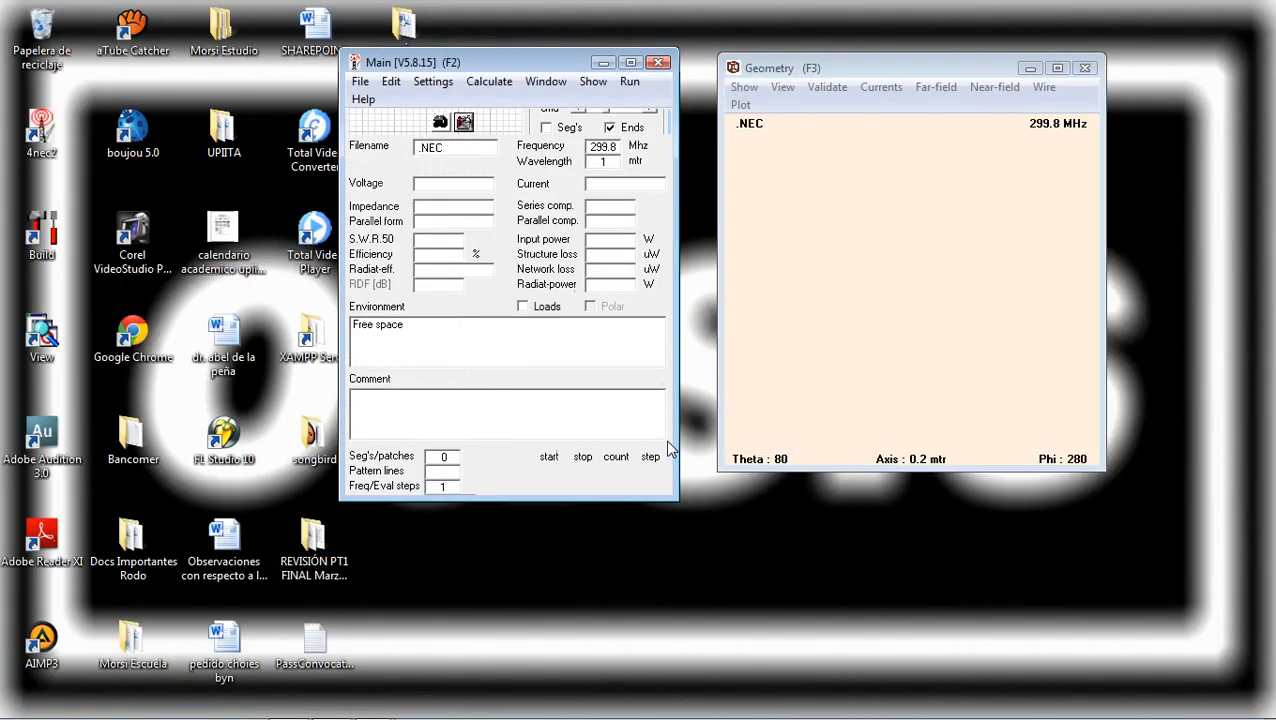
pyautogui.click(463, 124)
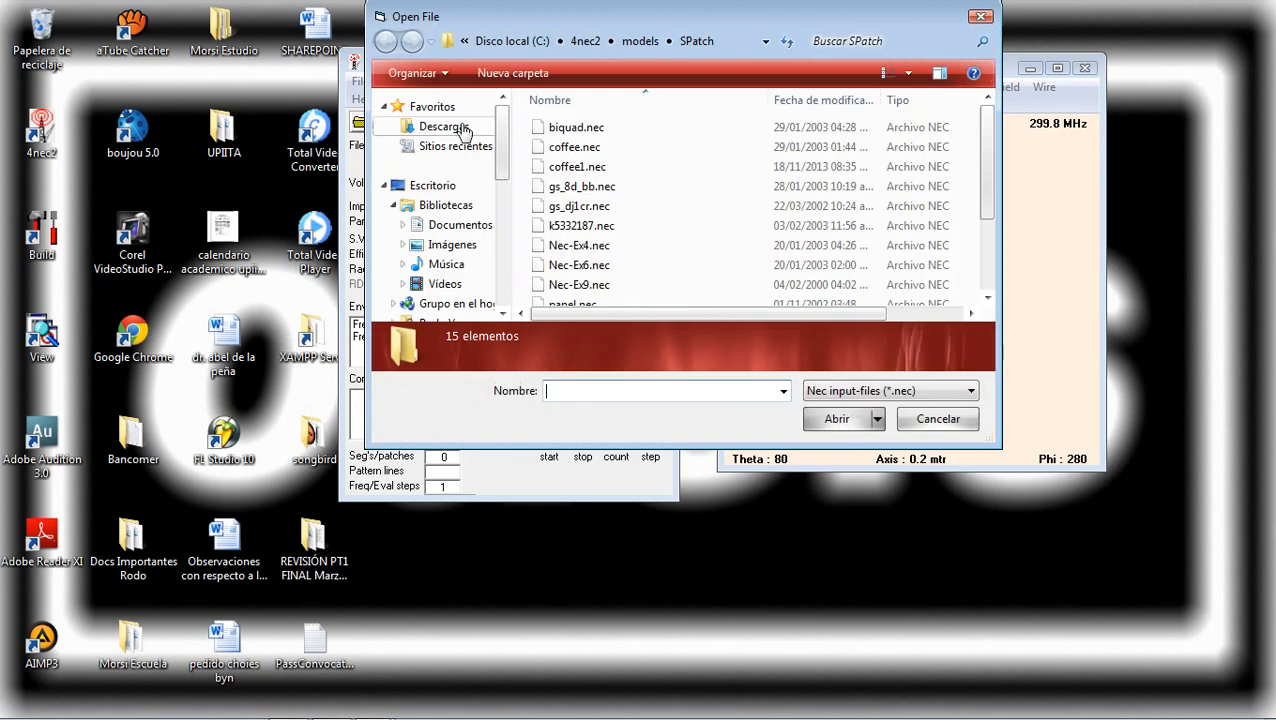
pyautogui.click(930, 420)
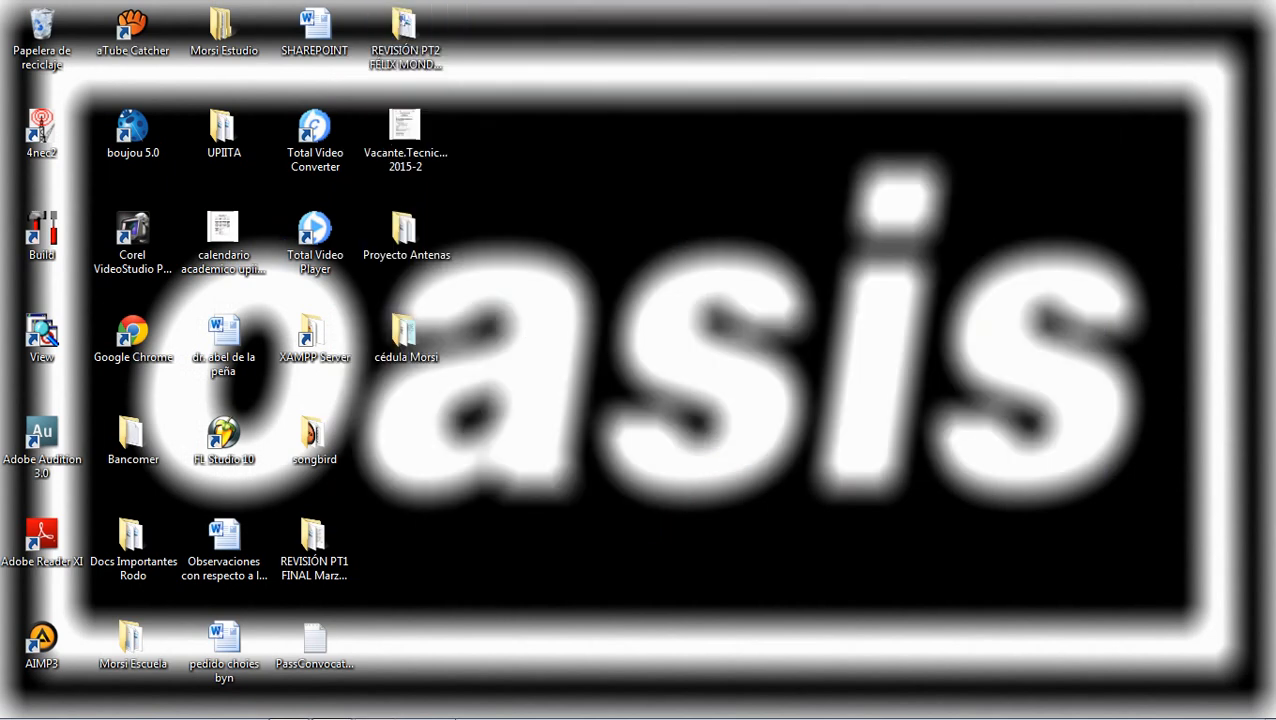
# Restart 4nec2, choose Geometry edit as the input editor, open the biquad model in it and dismiss the surface-patch notice
pyautogui.doubleClick(12, 126)
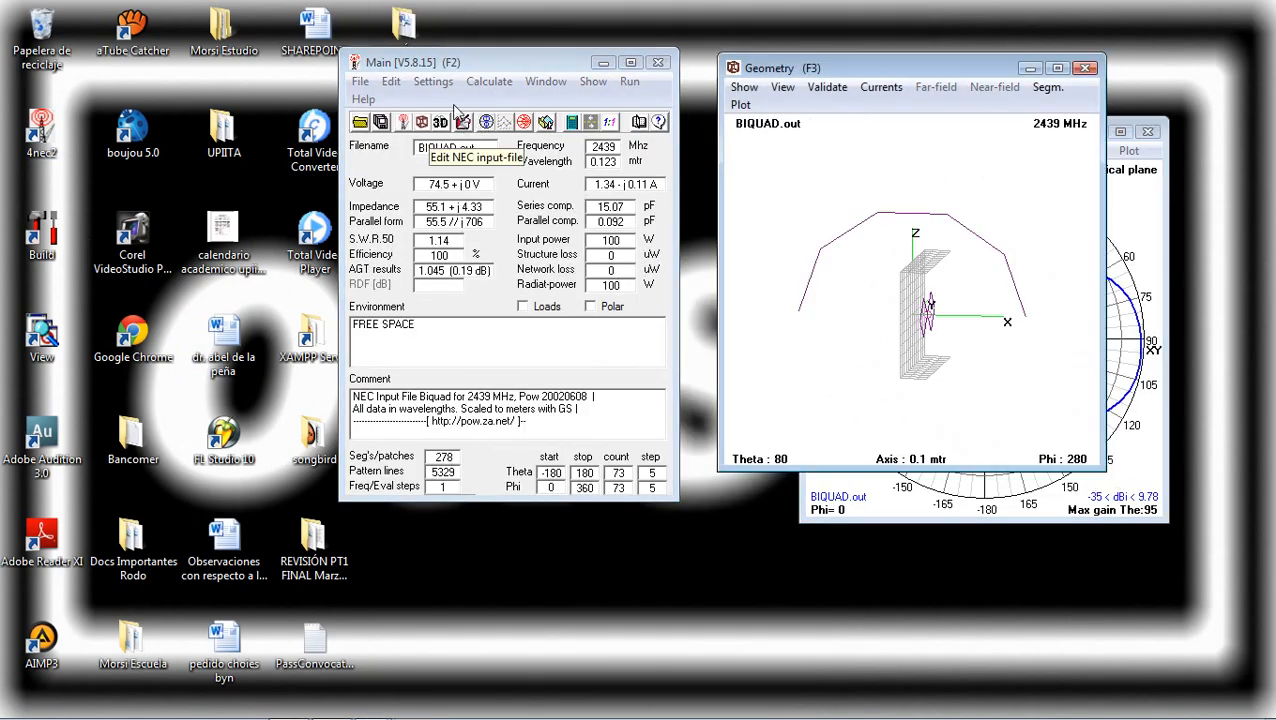
pyautogui.click(441, 85)
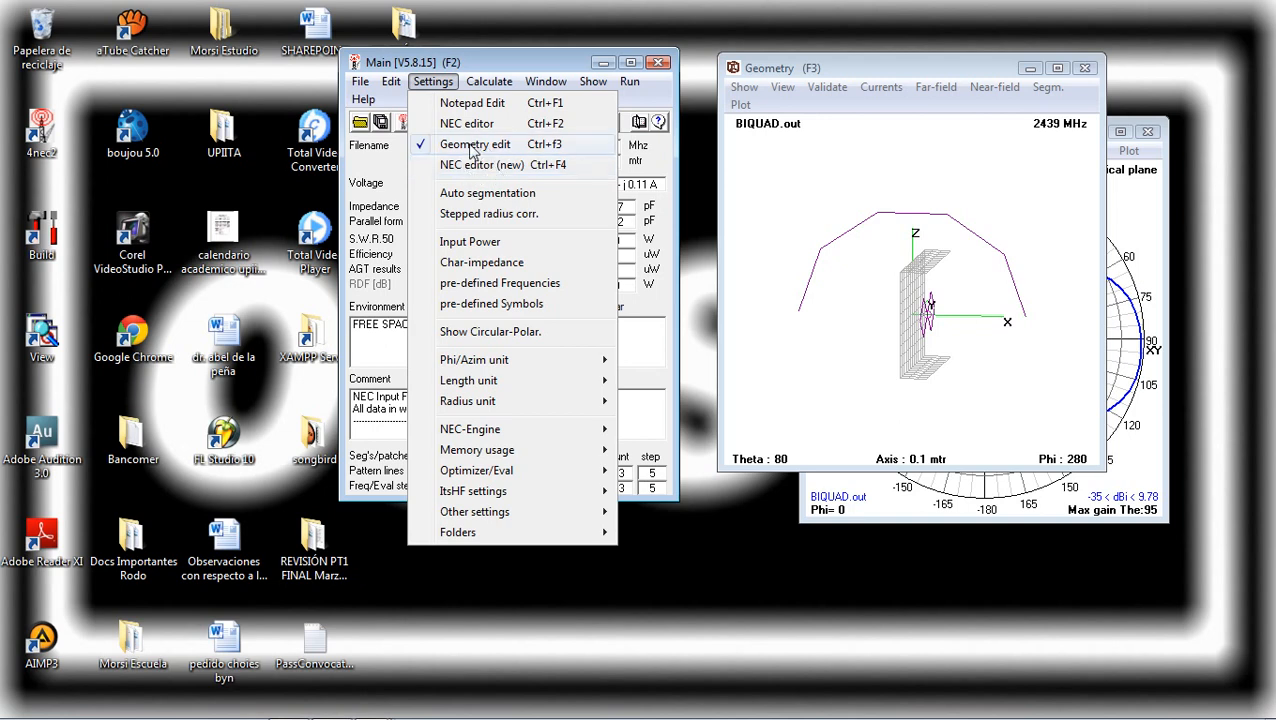
pyautogui.click(472, 146)
pyautogui.click(464, 122)
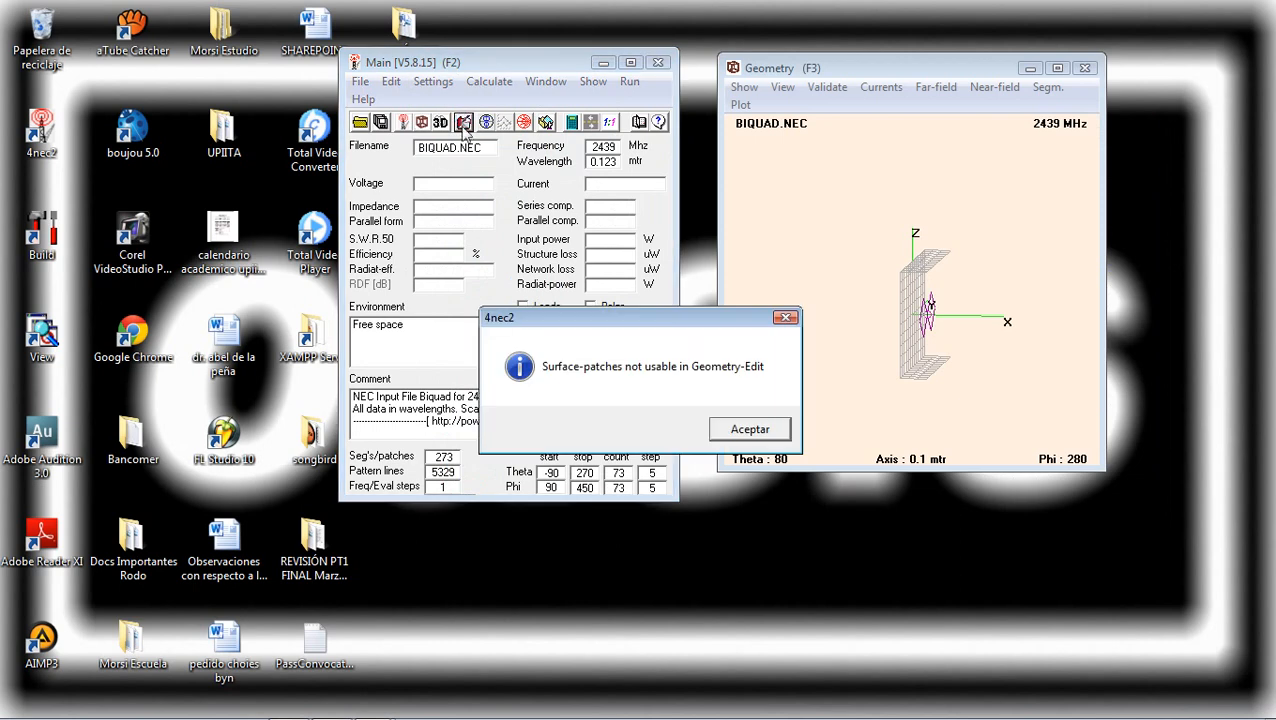
pyautogui.click(736, 428)
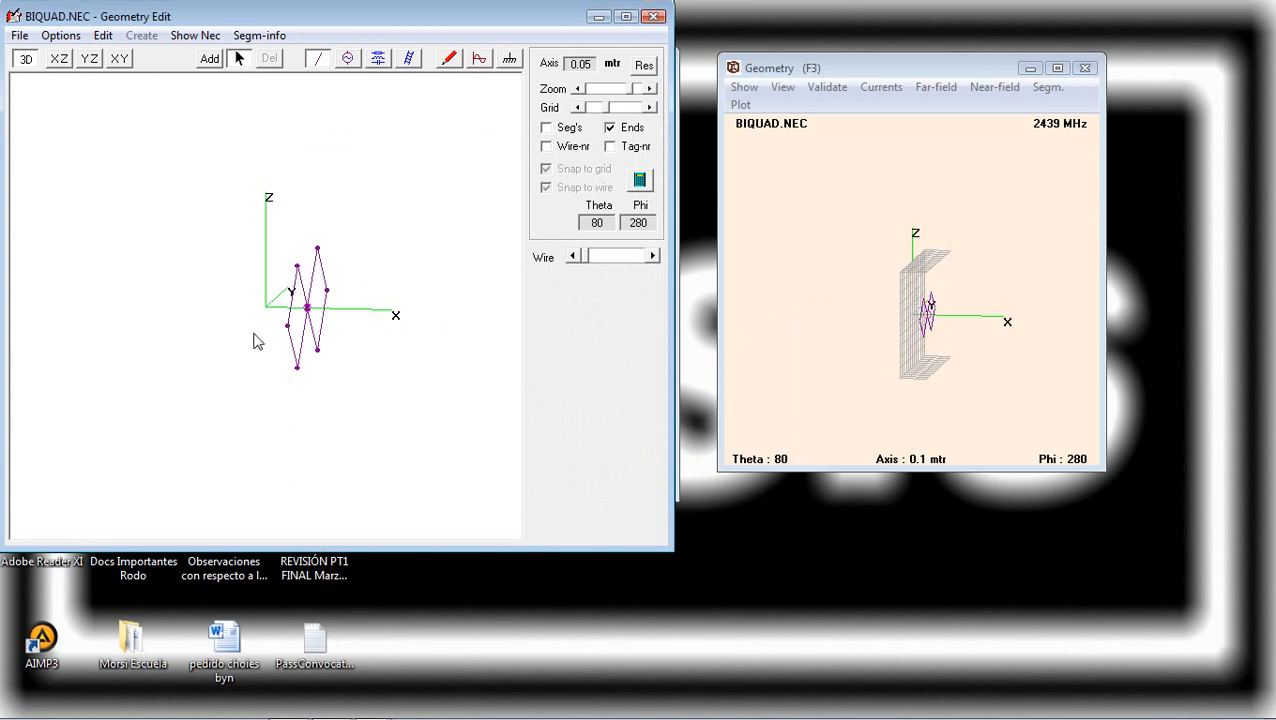
# Start a new, empty model in the geometry editor in place of the biquad
pyautogui.moveTo(252, 337); pyautogui.dragTo(342, 362)
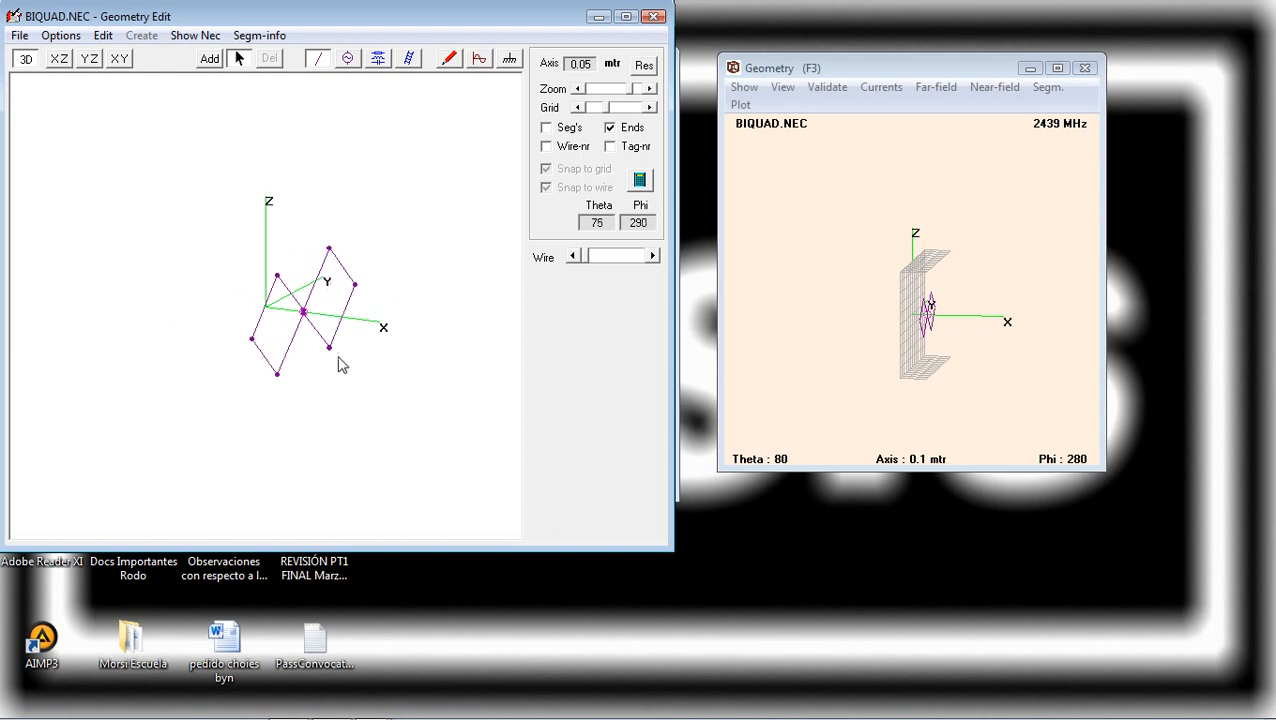
pyautogui.click(19, 35)
pyautogui.click(38, 55)
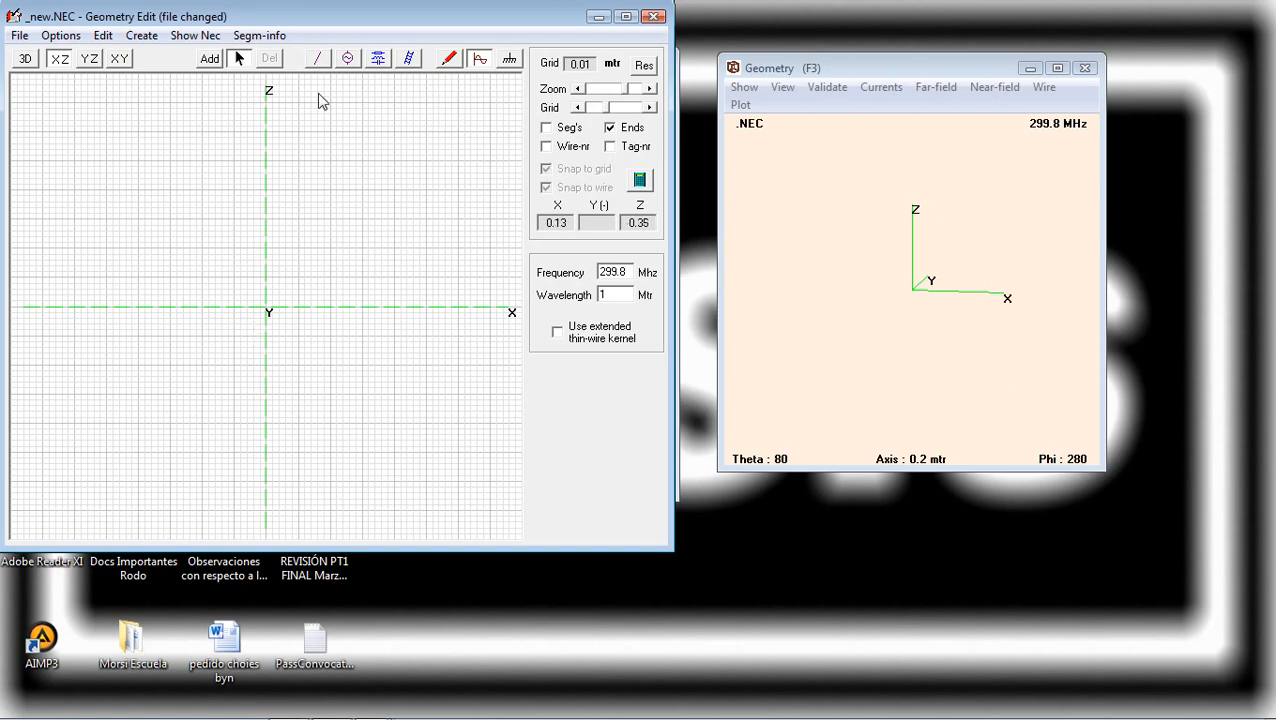
pyautogui.click(238, 61)
pyautogui.click(238, 63)
pyautogui.click(238, 63)
pyautogui.click(238, 63)
pyautogui.click(238, 61)
pyautogui.click(648, 424)
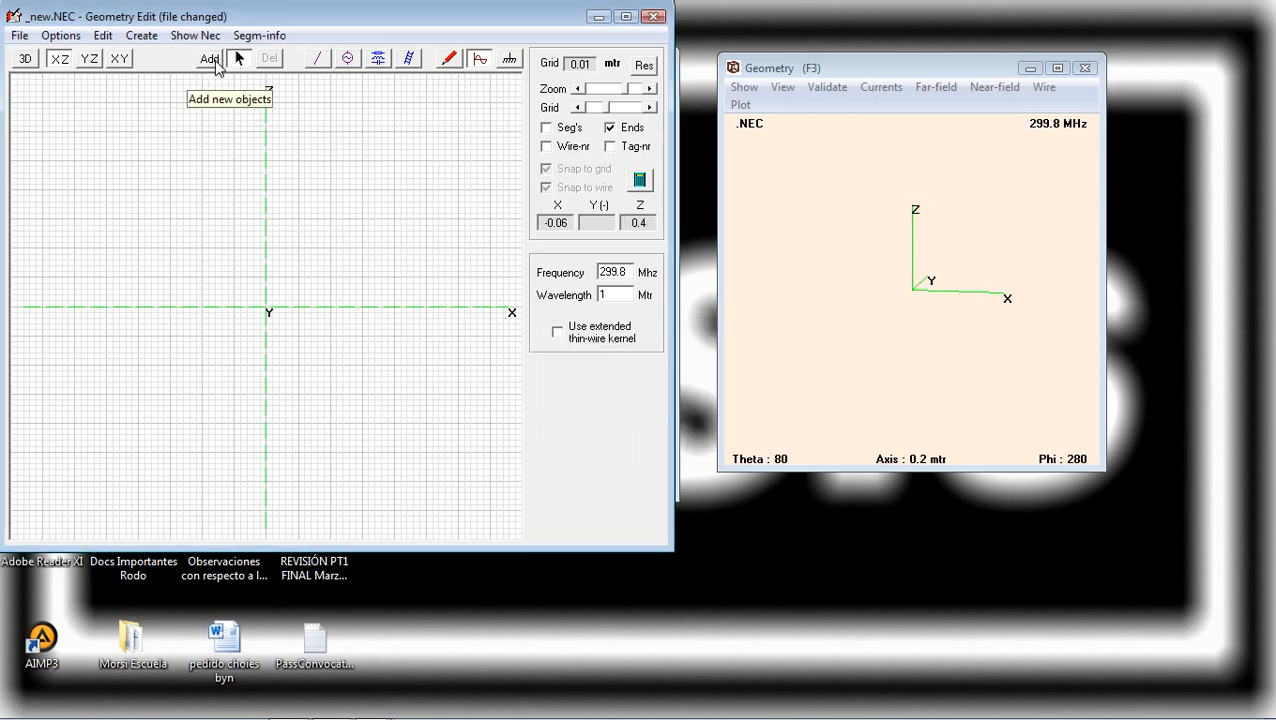
# Examine the editor's wire, source, RLC loading, transmission line and comment/wire data modes one after another
pyautogui.click(318, 62)
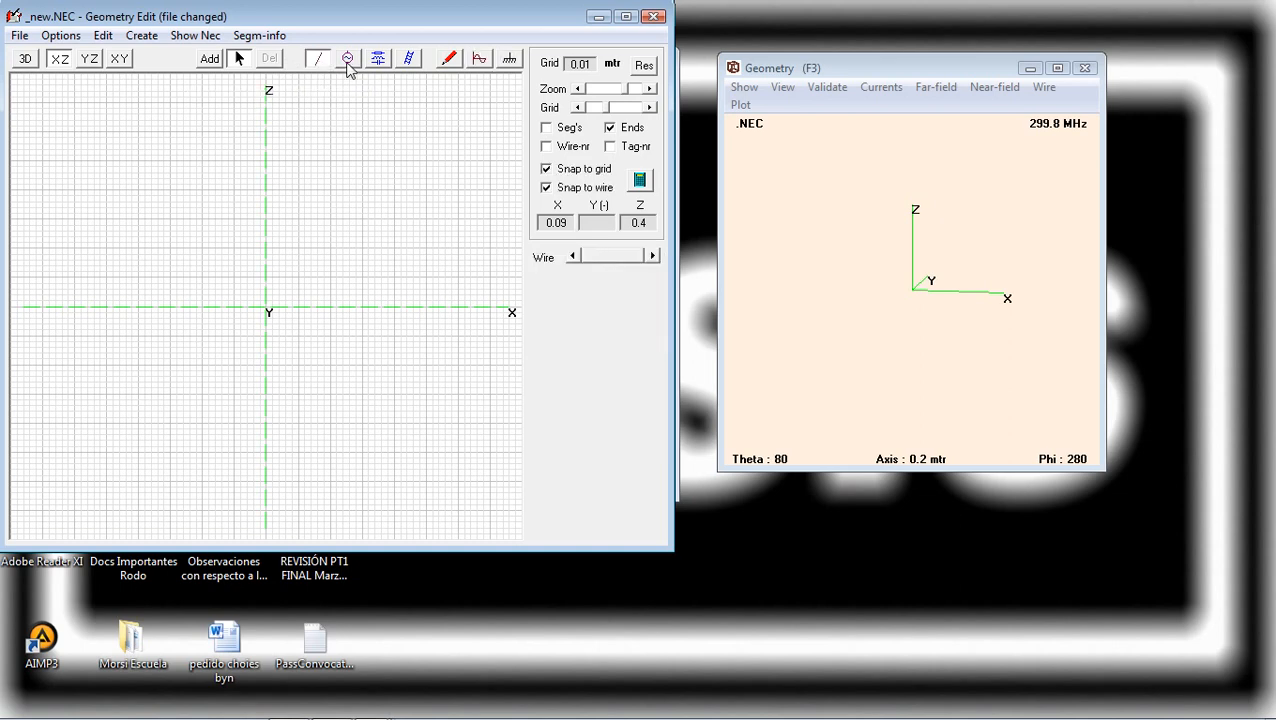
pyautogui.click(349, 63)
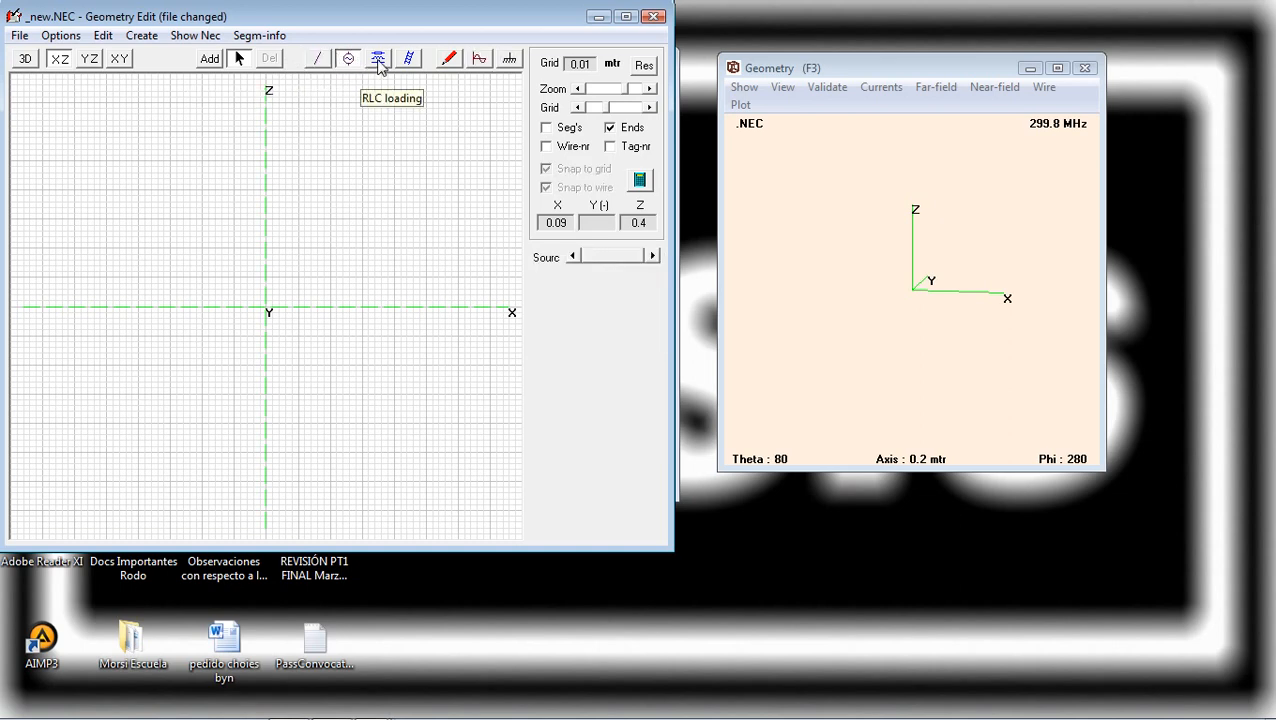
pyautogui.click(379, 63)
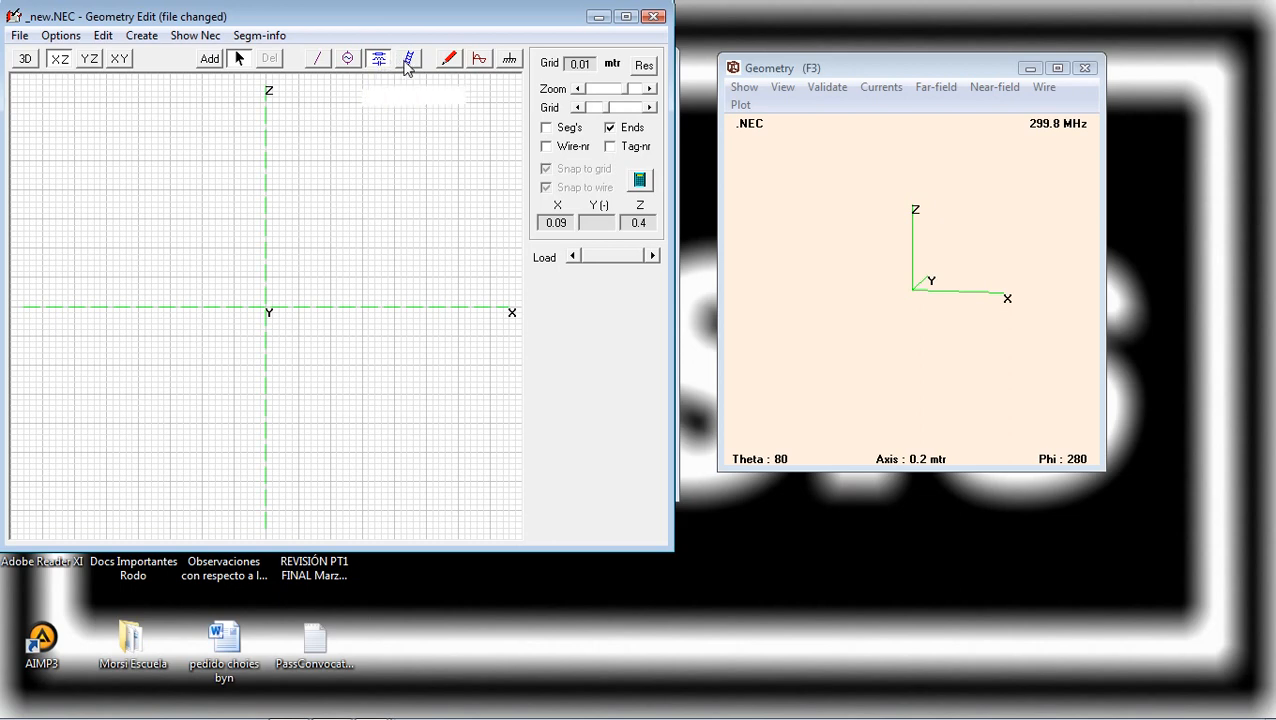
pyautogui.click(409, 64)
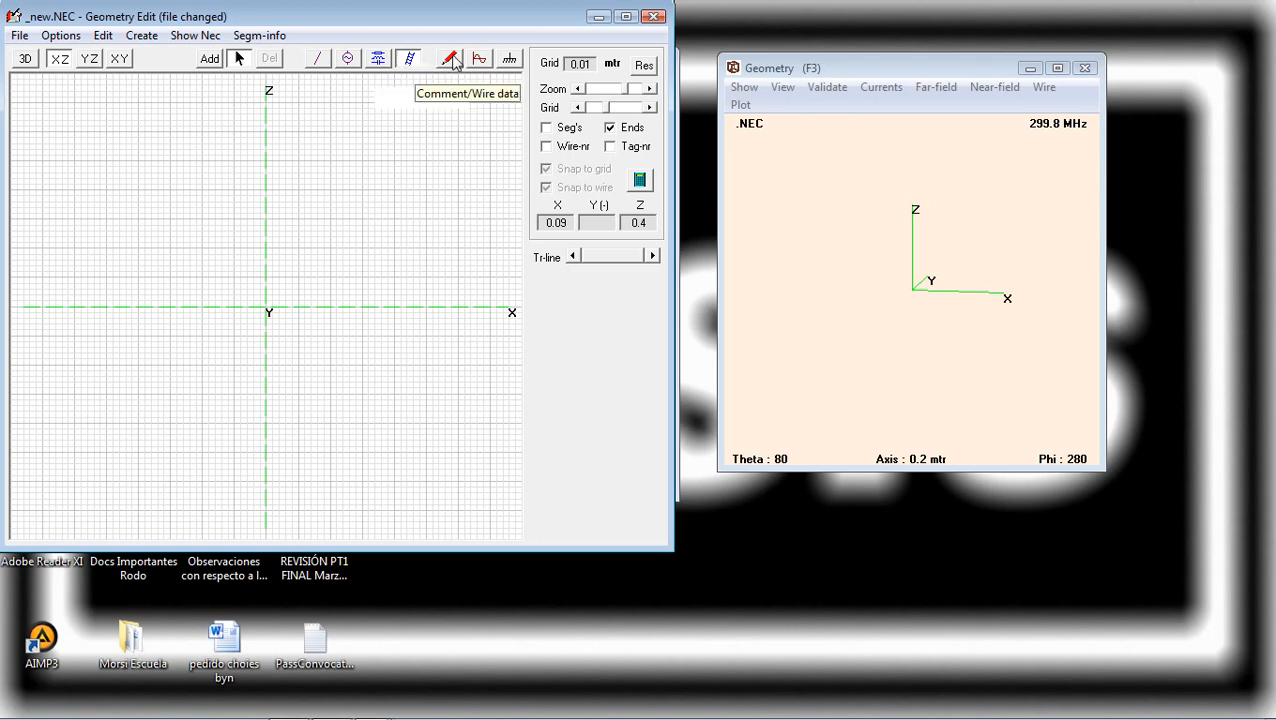
pyautogui.click(451, 60)
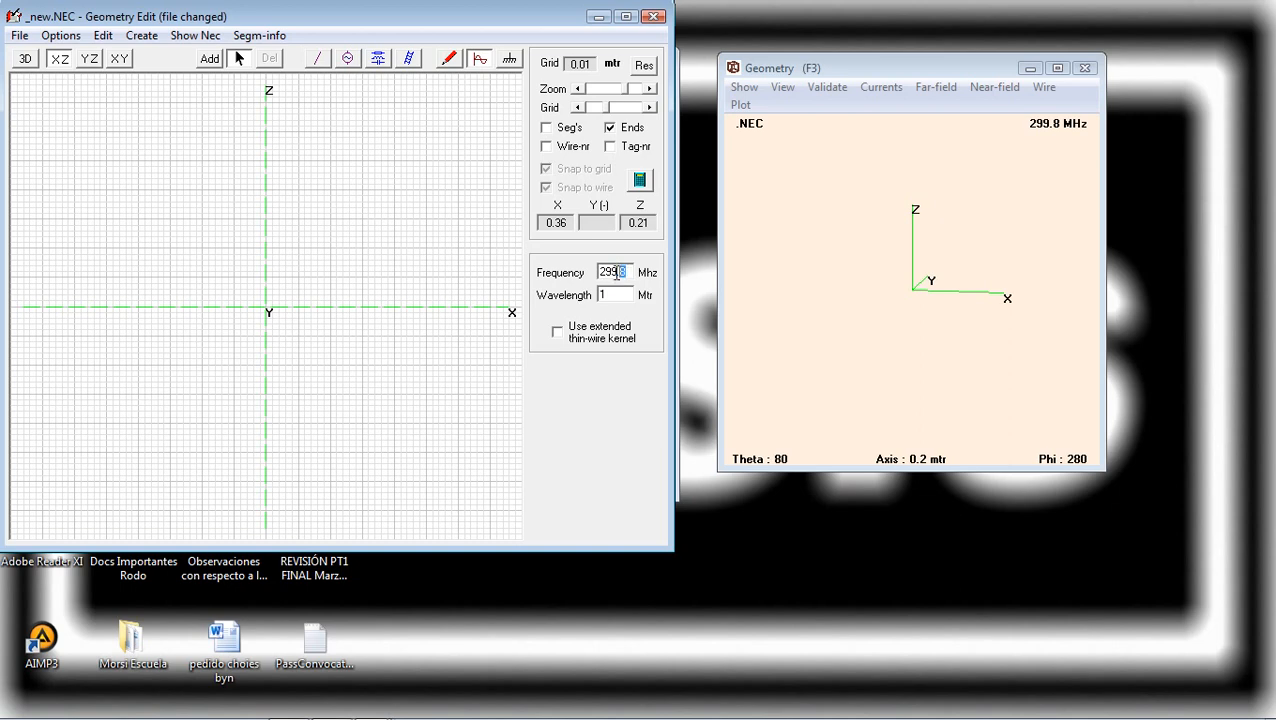
# Set the model's frequency to 434 MHz, and check the ground parameters before returning to the frequency settings
pyautogui.moveTo(628, 274); pyautogui.dragTo(592, 277)
pyautogui.write('24')
pyautogui.press('BackSpace')
pyautogui.press('BackSpace')
pyautogui.write('43')
pyautogui.write('34')
pyautogui.press('BackSpace')
pyautogui.press('BackSpace')
pyautogui.write('4')
pyautogui.click(621, 303)
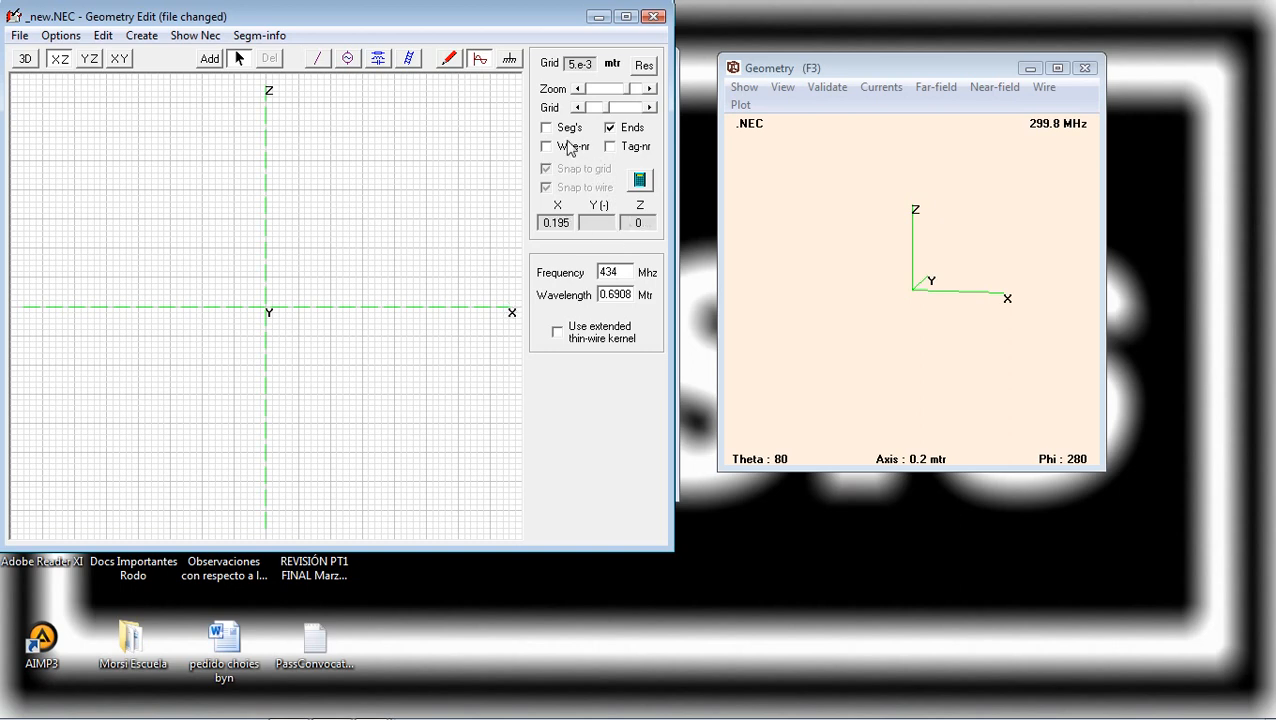
pyautogui.click(508, 58)
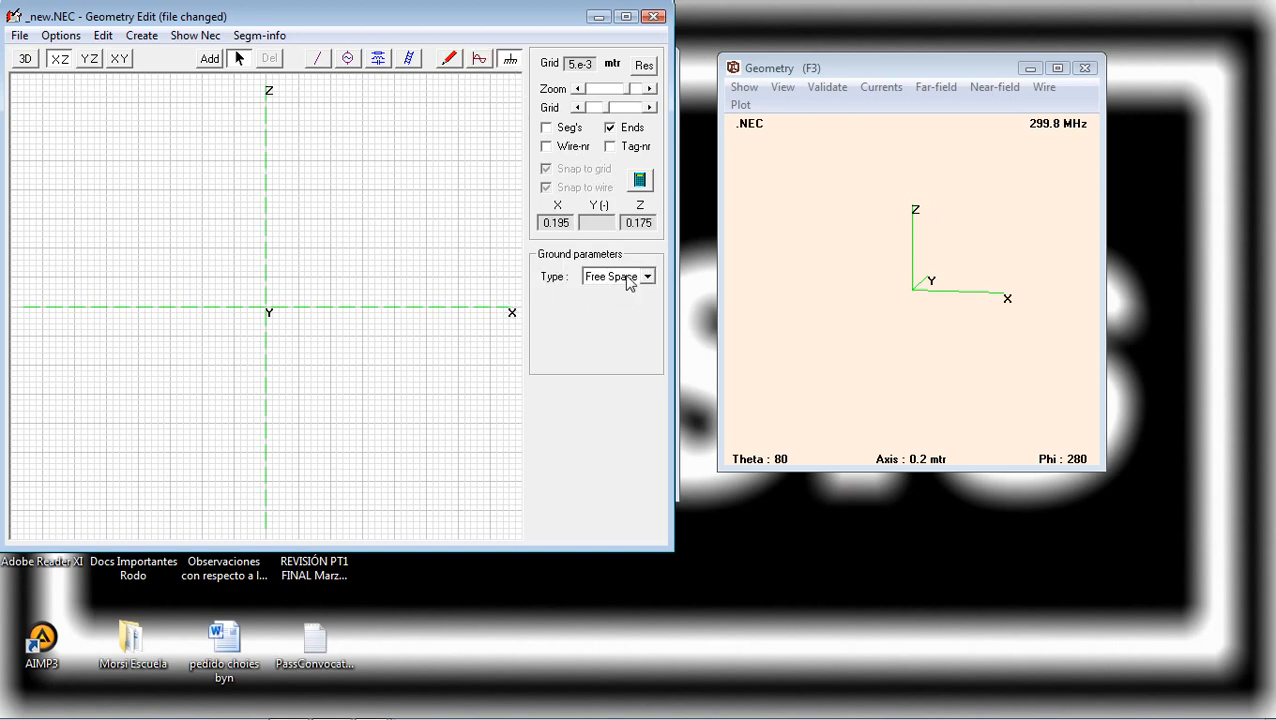
pyautogui.click(479, 58)
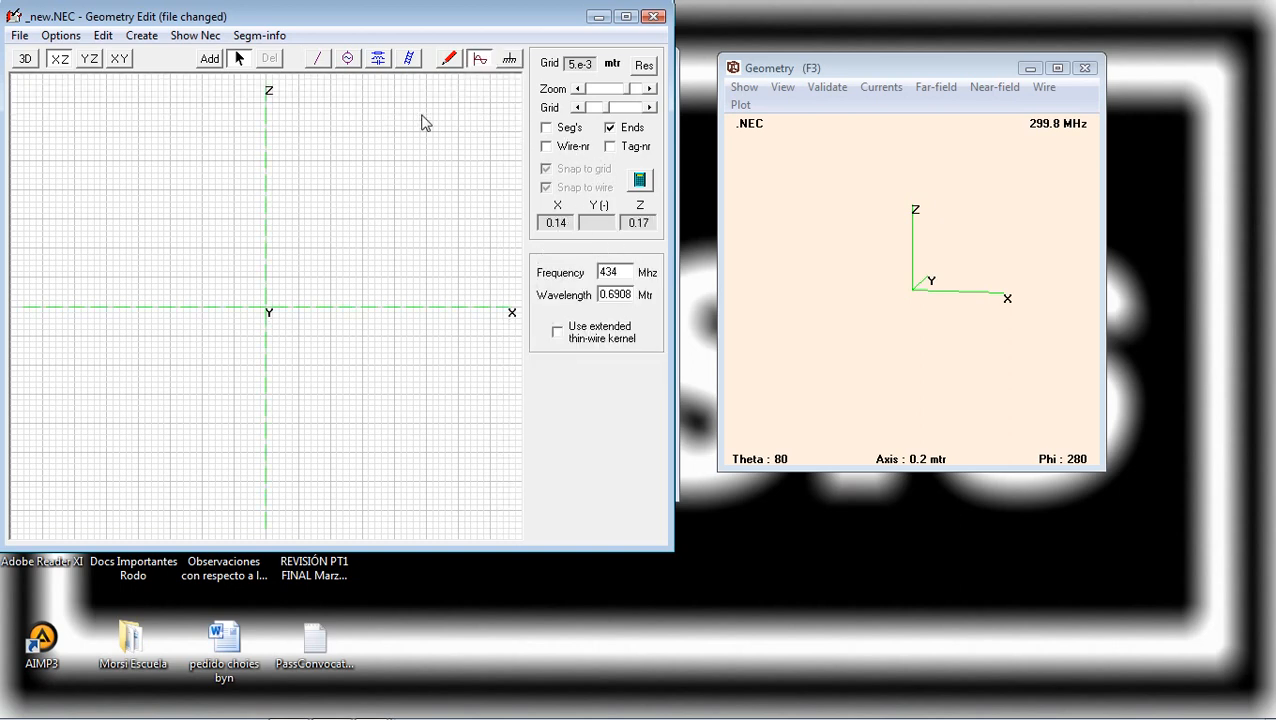
# Switch the geometry editor to wire mode and open the Windows Calculator
pyautogui.click(318, 60)
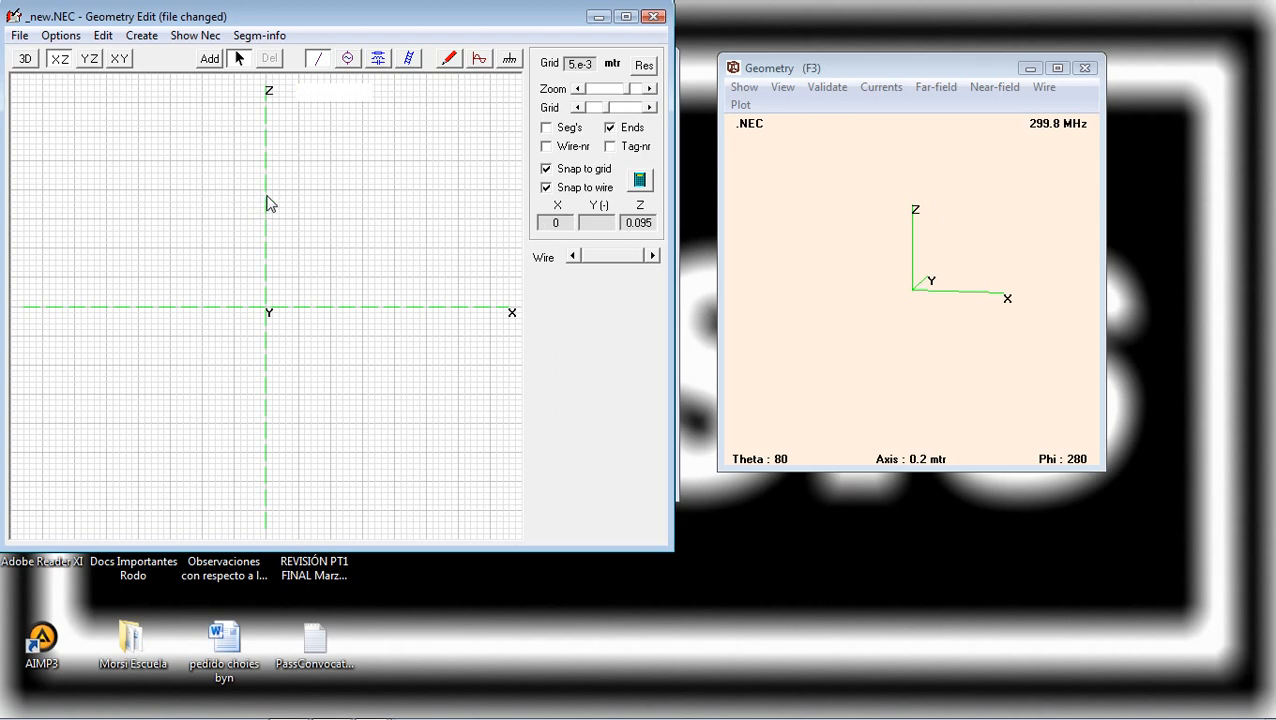
pyautogui.moveTo(300, 717)
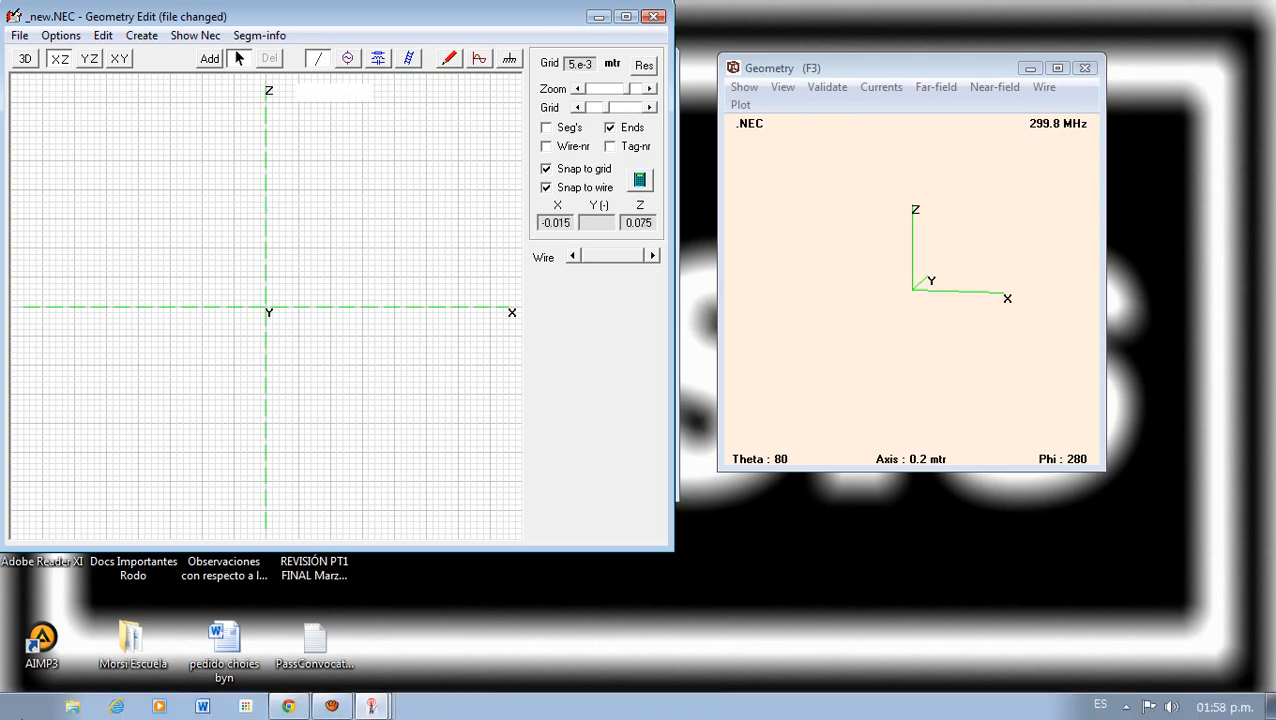
pyautogui.click(27, 711)
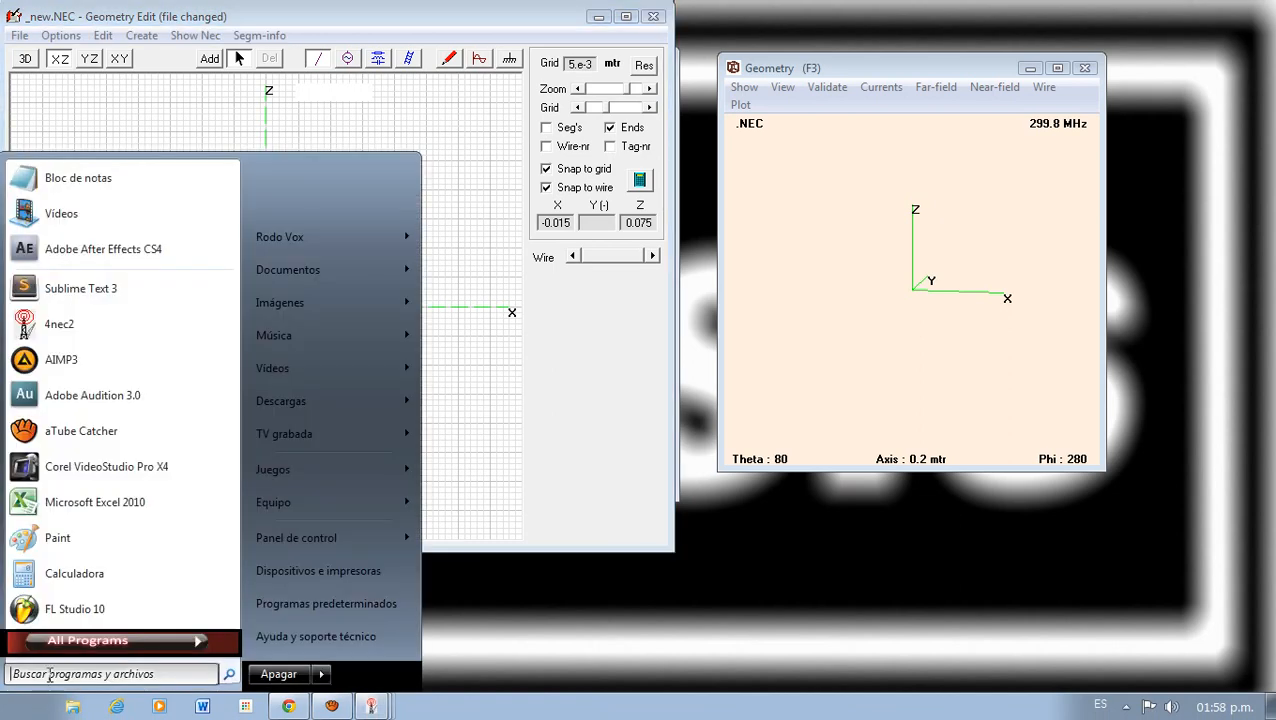
pyautogui.click(73, 574)
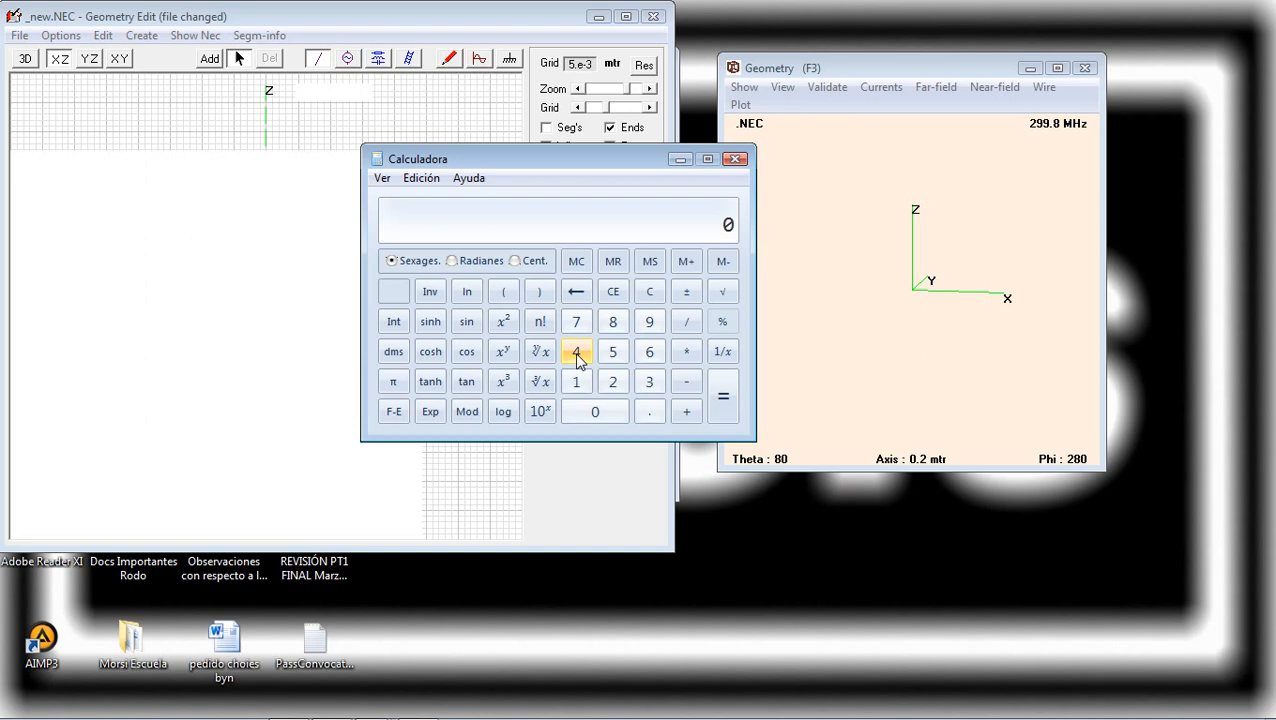
# Calculate the wavelength by dividing 300000000 by 433000000
pyautogui.click(649, 383)
pyautogui.click(594, 413)
pyautogui.click(594, 413)
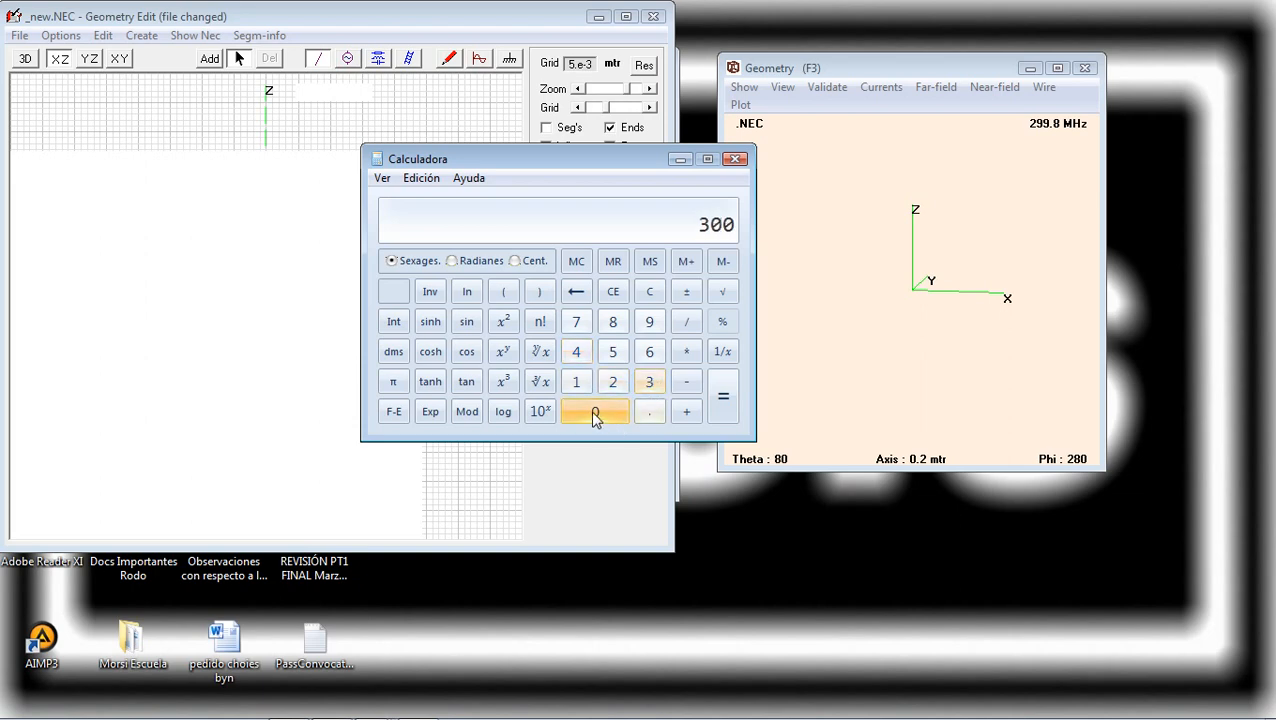
pyautogui.click(595, 415)
pyautogui.click(594, 413)
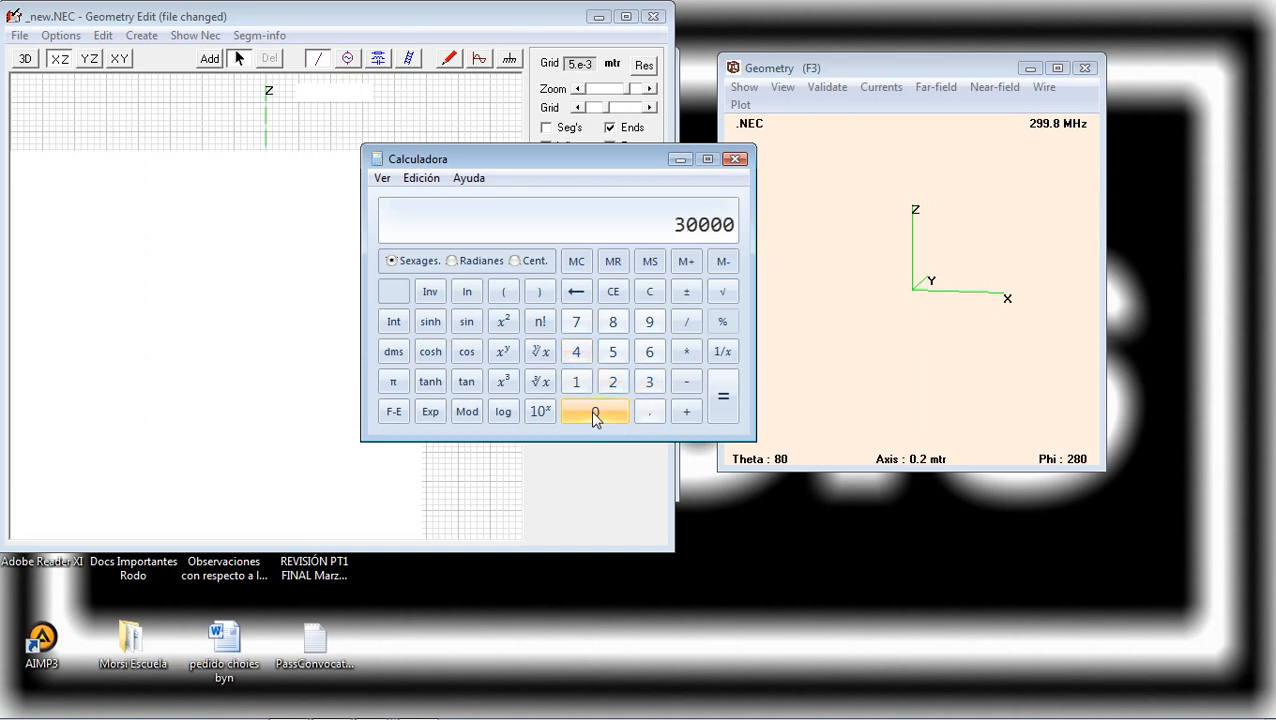
pyautogui.click(594, 413)
pyautogui.click(594, 413)
pyautogui.click(594, 413)
pyautogui.click(594, 413)
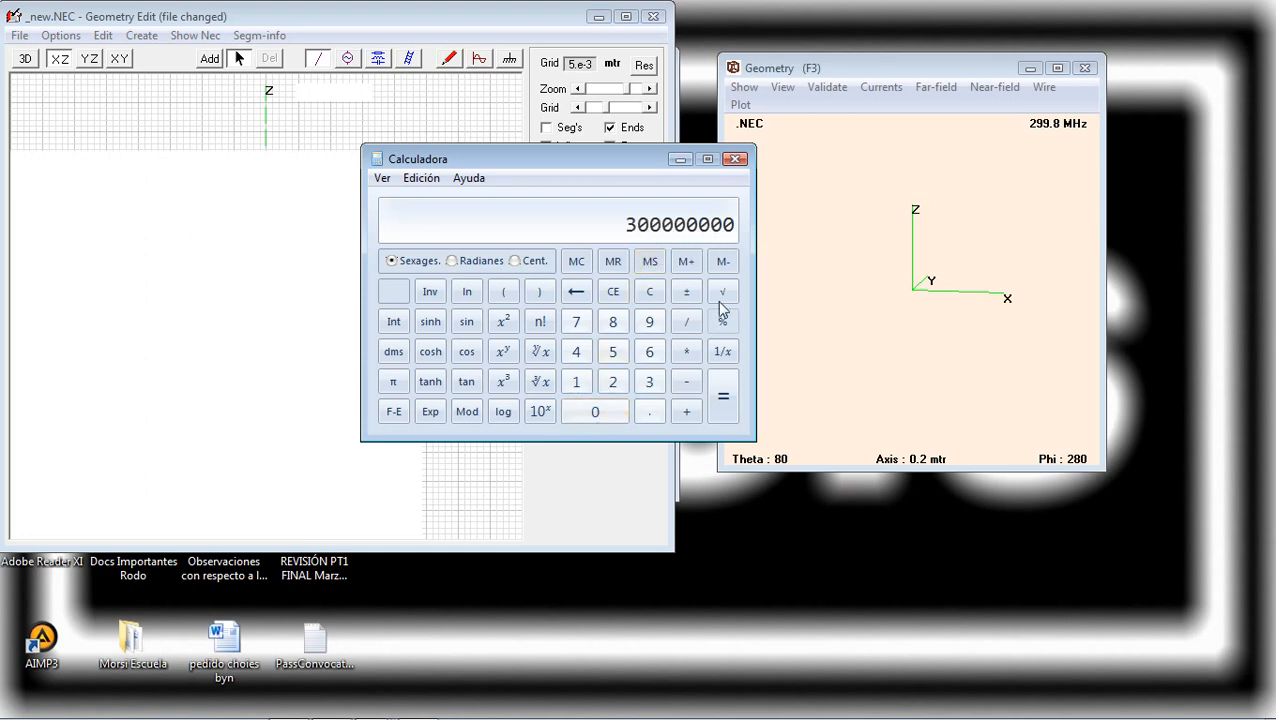
pyautogui.click(688, 326)
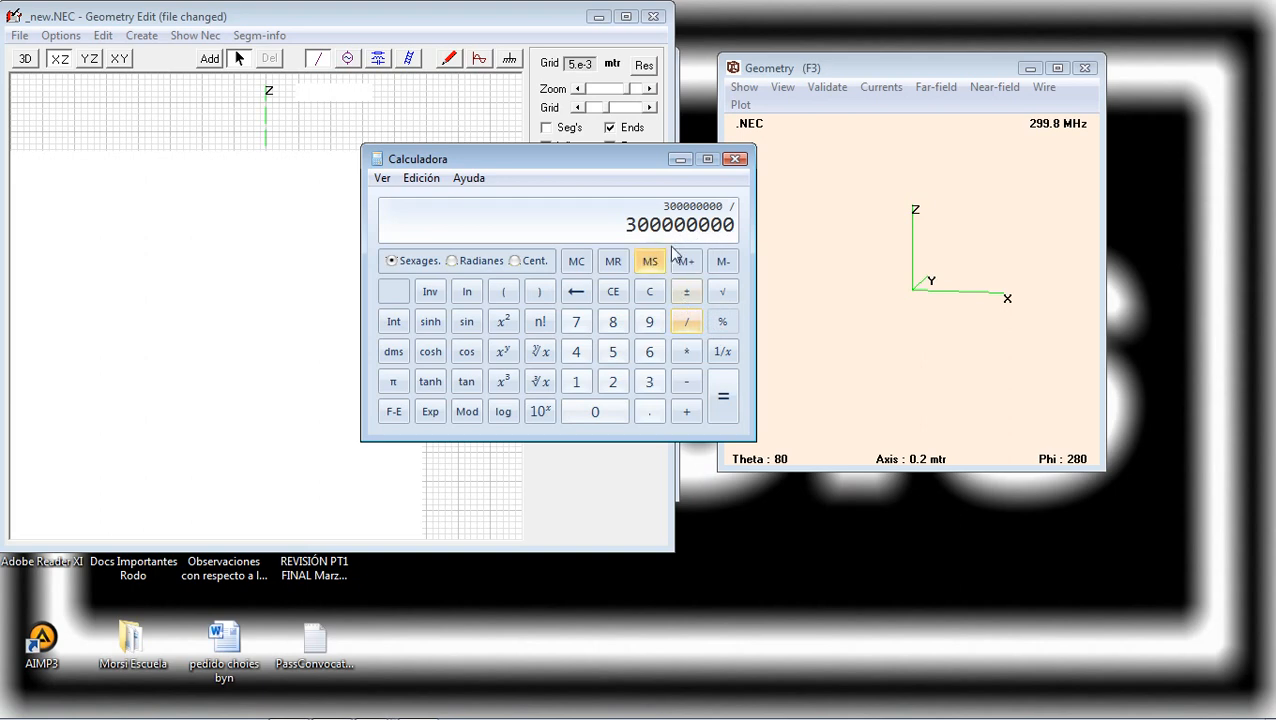
pyautogui.click(580, 355)
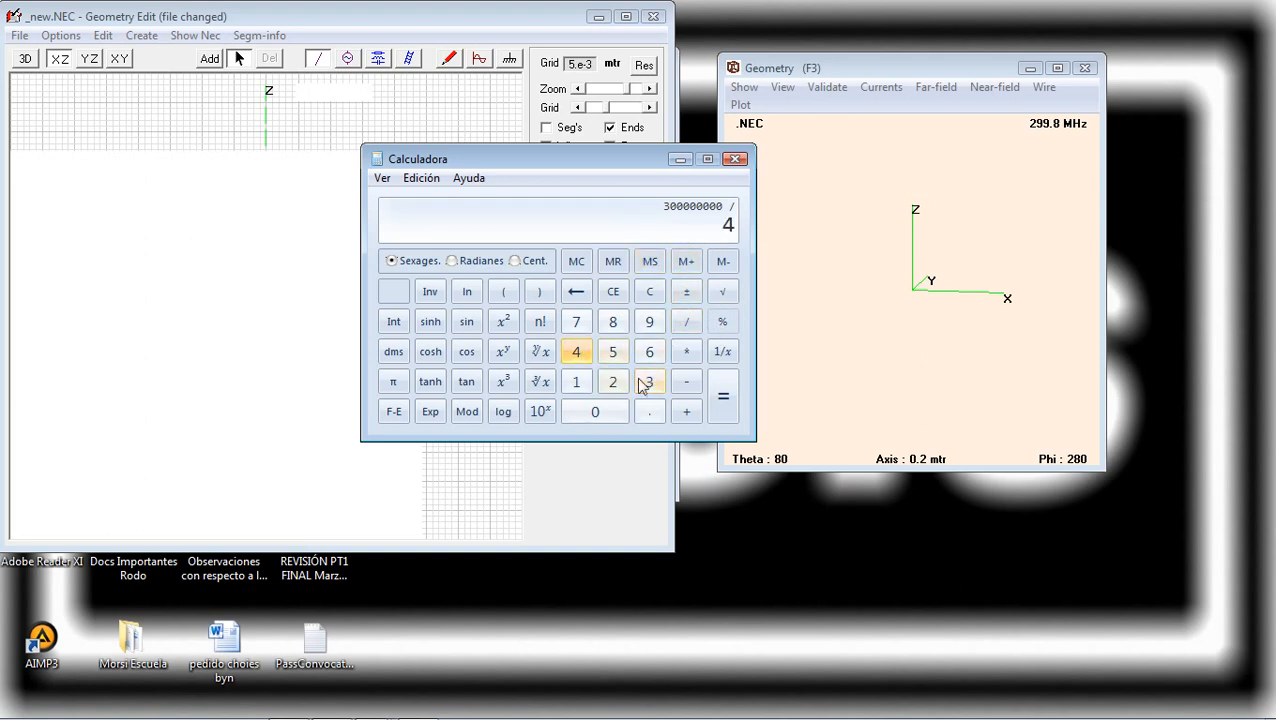
pyautogui.click(647, 383)
pyautogui.click(645, 384)
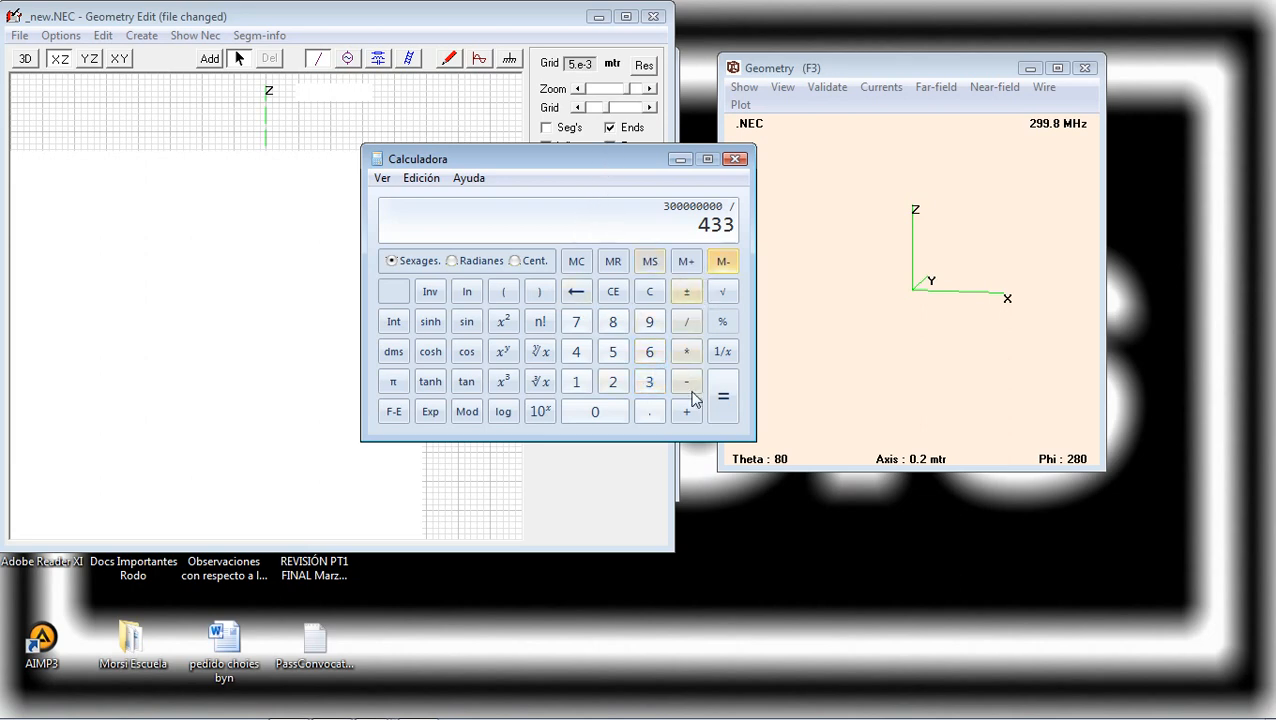
pyautogui.click(615, 410)
pyautogui.click(617, 411)
pyautogui.click(616, 410)
pyautogui.click(616, 410)
pyautogui.click(616, 410)
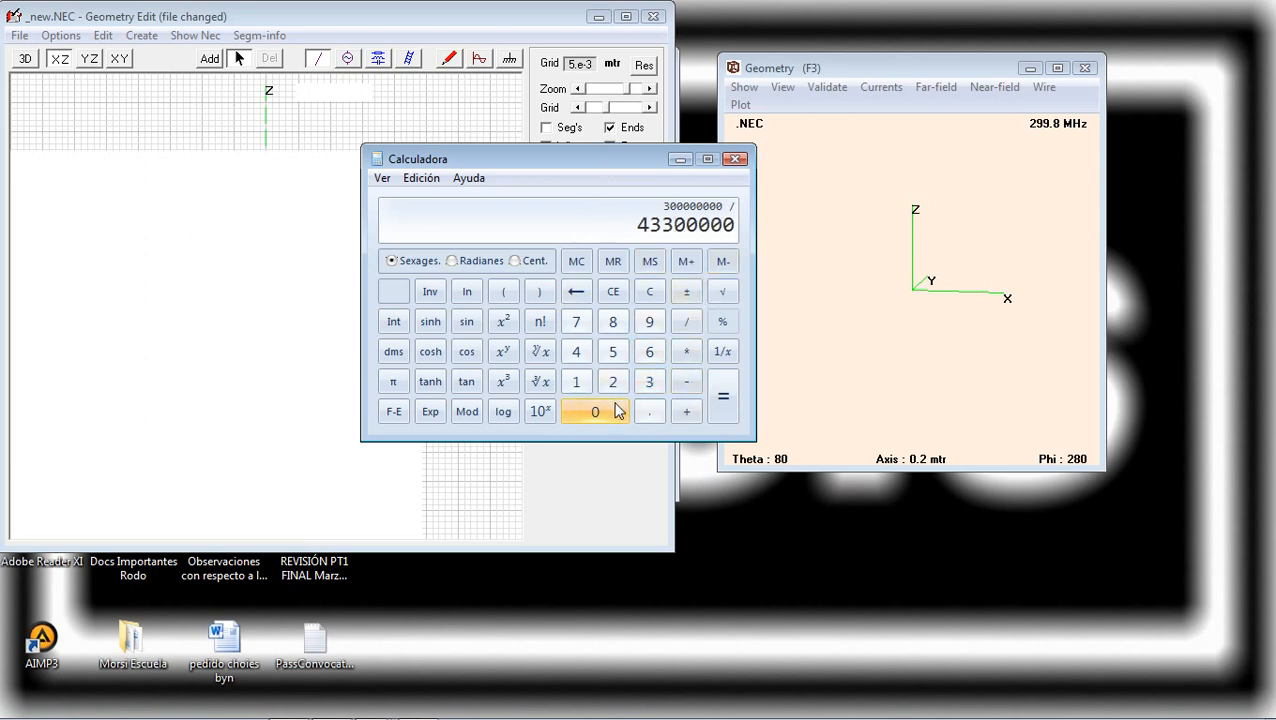
pyautogui.click(616, 410)
pyautogui.click(736, 402)
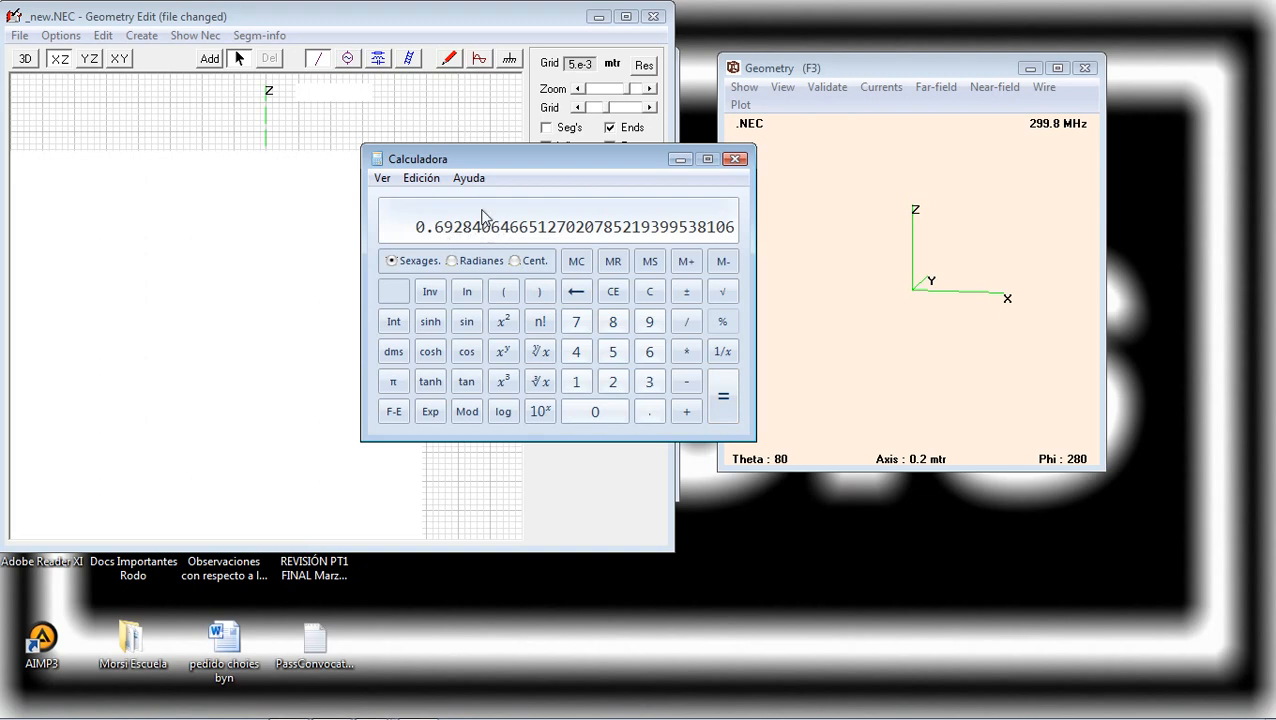
# Divide the calculated wavelength by 2 to get the half wavelength, and move the calculator clear of the drawing area
pyautogui.moveTo(533, 162); pyautogui.dragTo(589, 214)
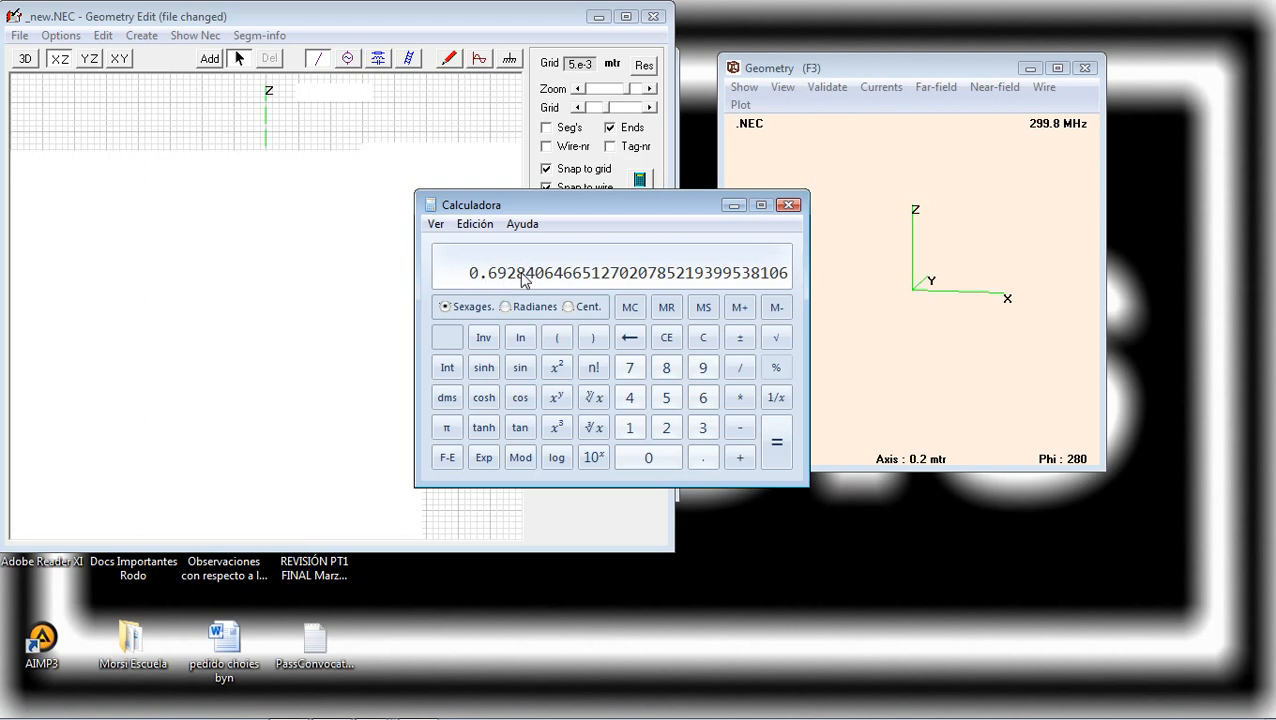
pyautogui.click(740, 367)
pyautogui.click(667, 430)
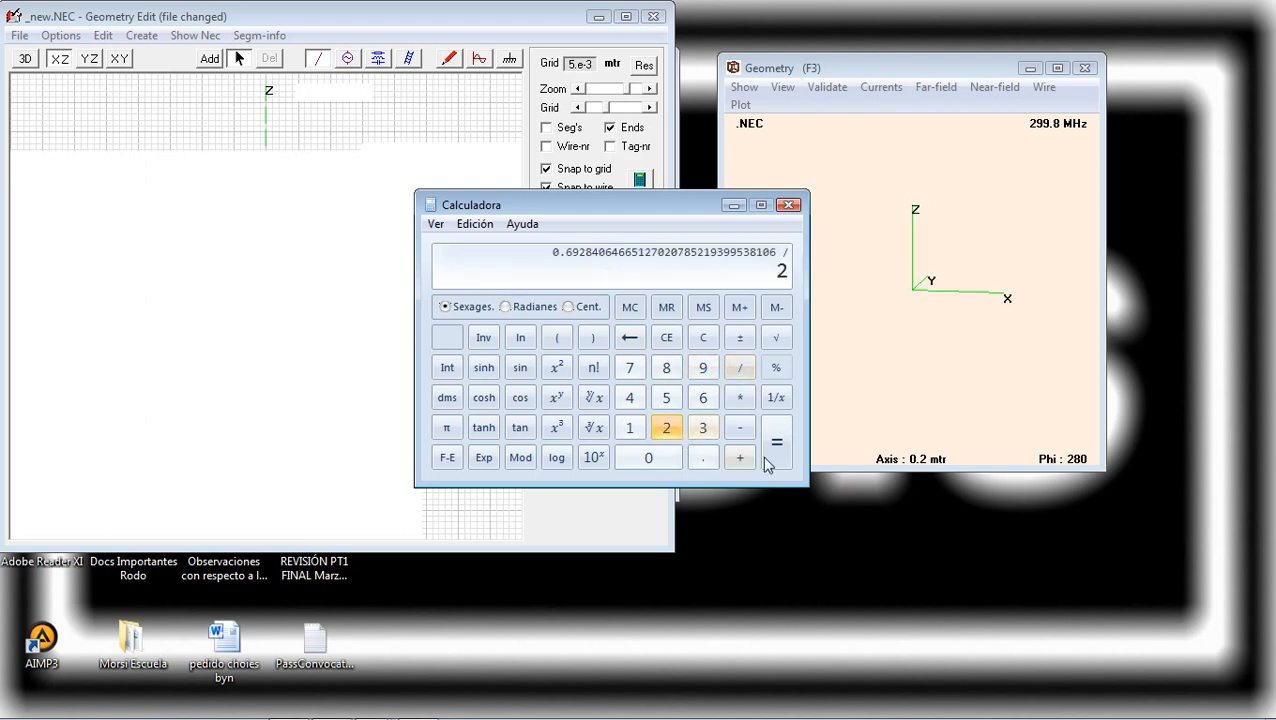
pyautogui.click(776, 455)
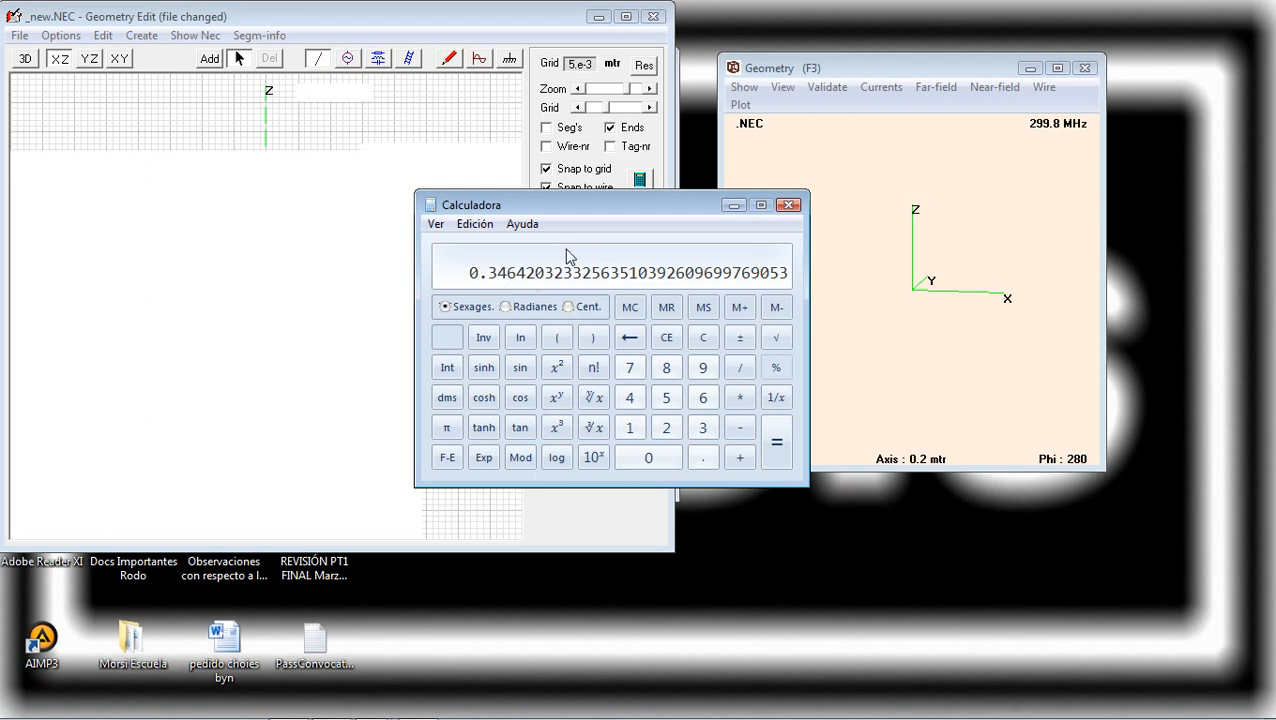
pyautogui.moveTo(609, 204); pyautogui.dragTo(772, 266)
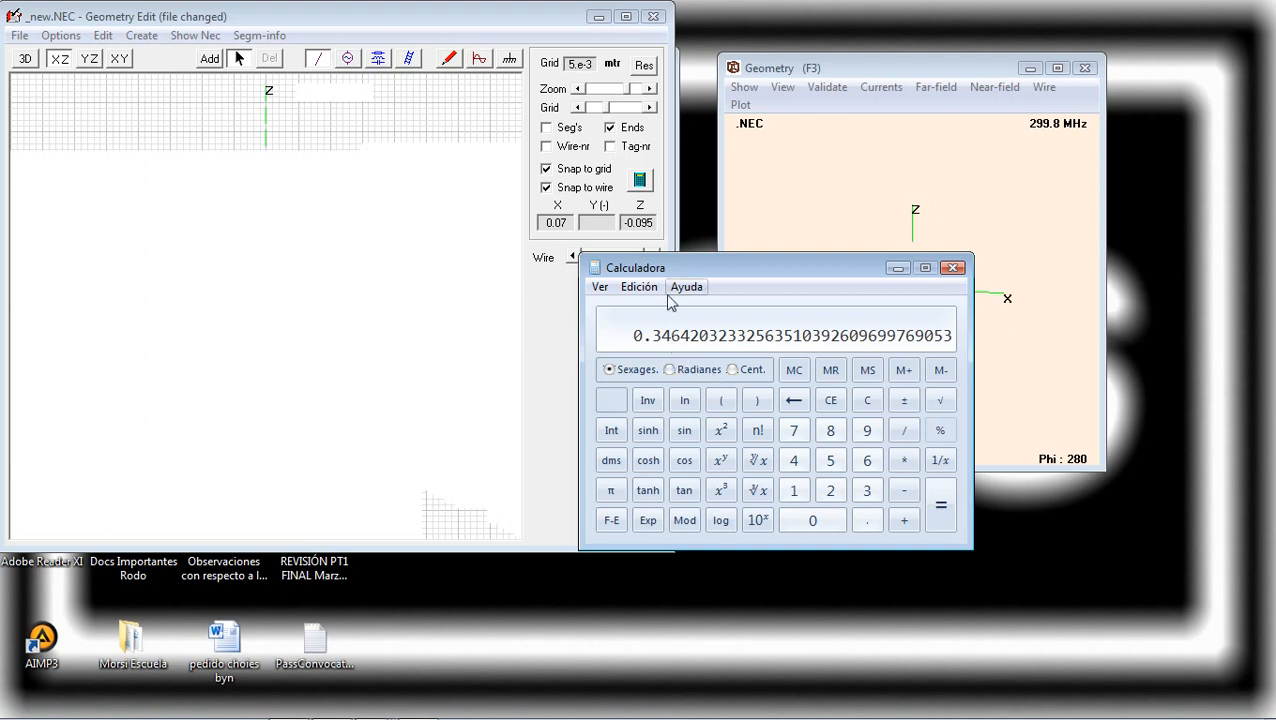
# Divide the half wavelength by 2 to get the length of each dipole arm
pyautogui.moveTo(695, 270); pyautogui.dragTo(747, 286)
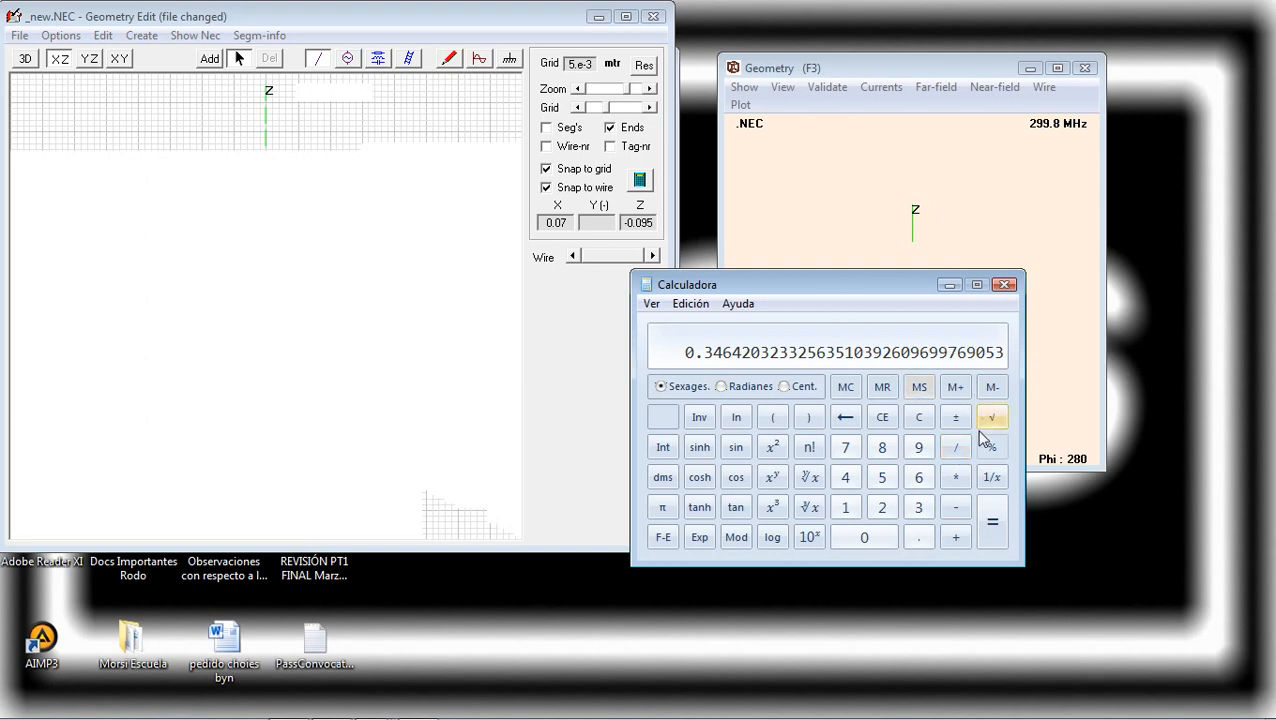
pyautogui.click(958, 449)
pyautogui.click(882, 507)
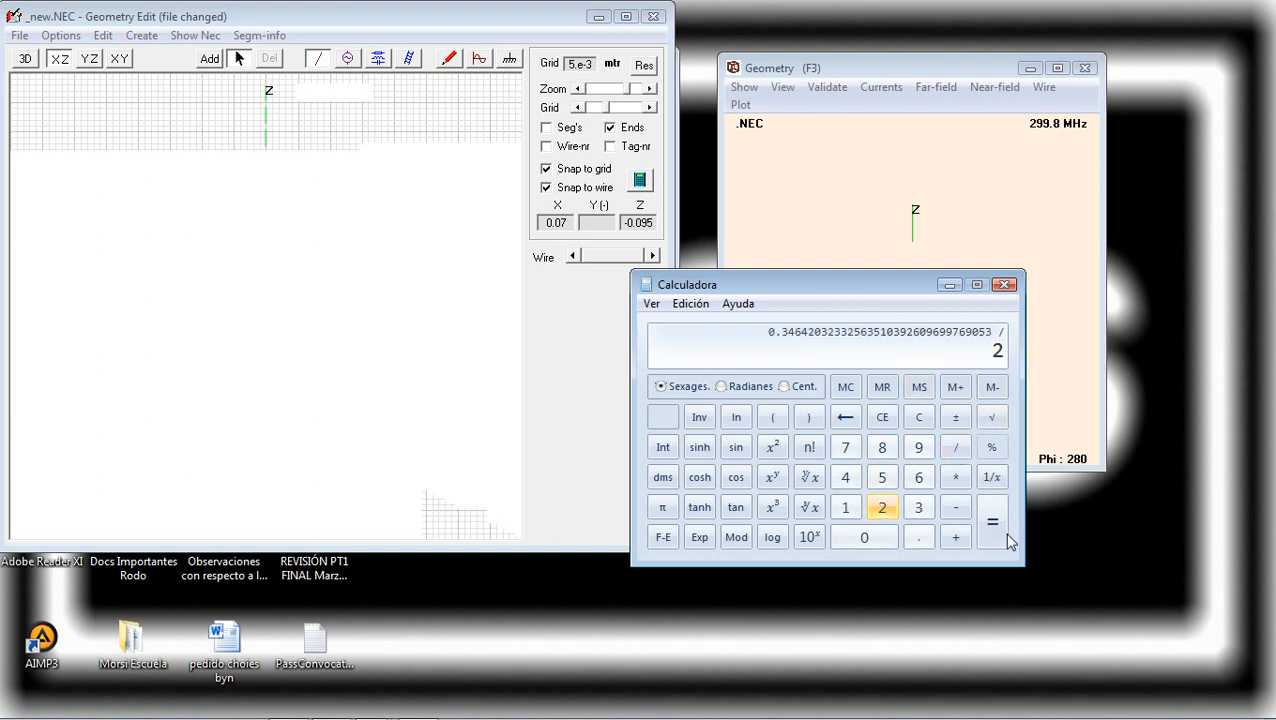
pyautogui.click(1003, 541)
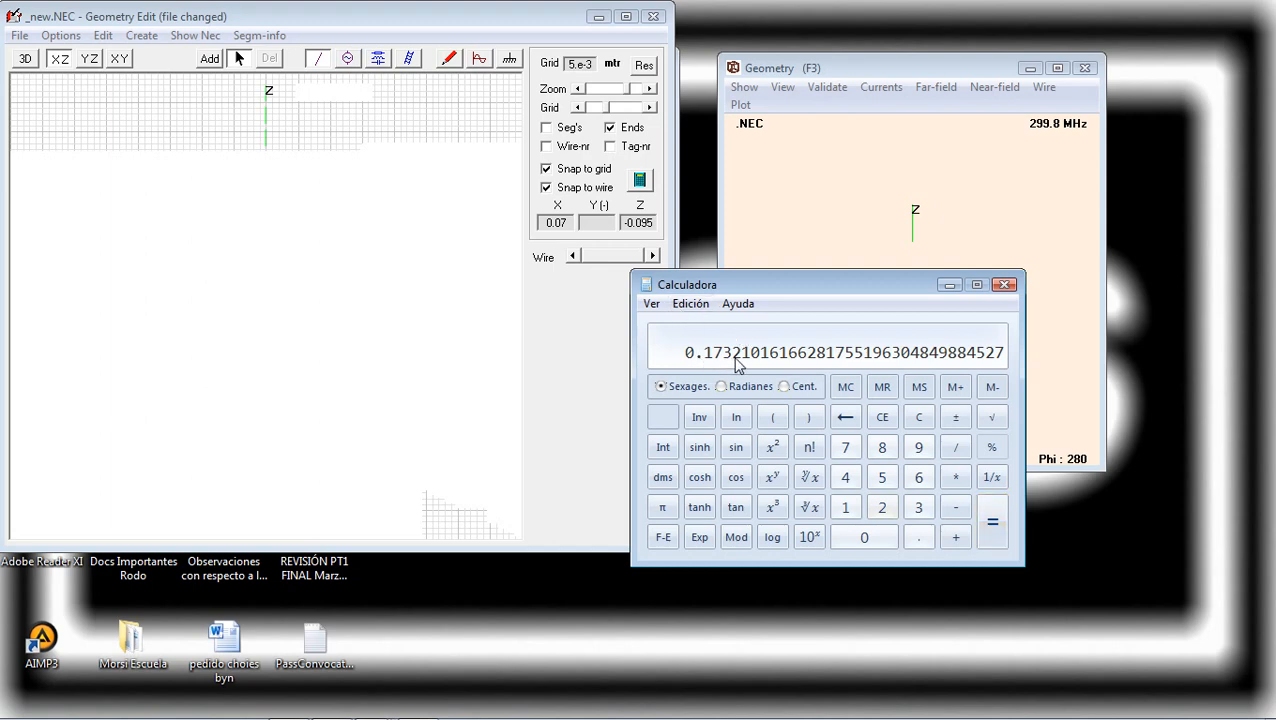
# Return to 4nec2's geometry editor, start adding wires in the XZ view and coarsen the grid spacing to 0.01 m
pyautogui.click(505, 30)
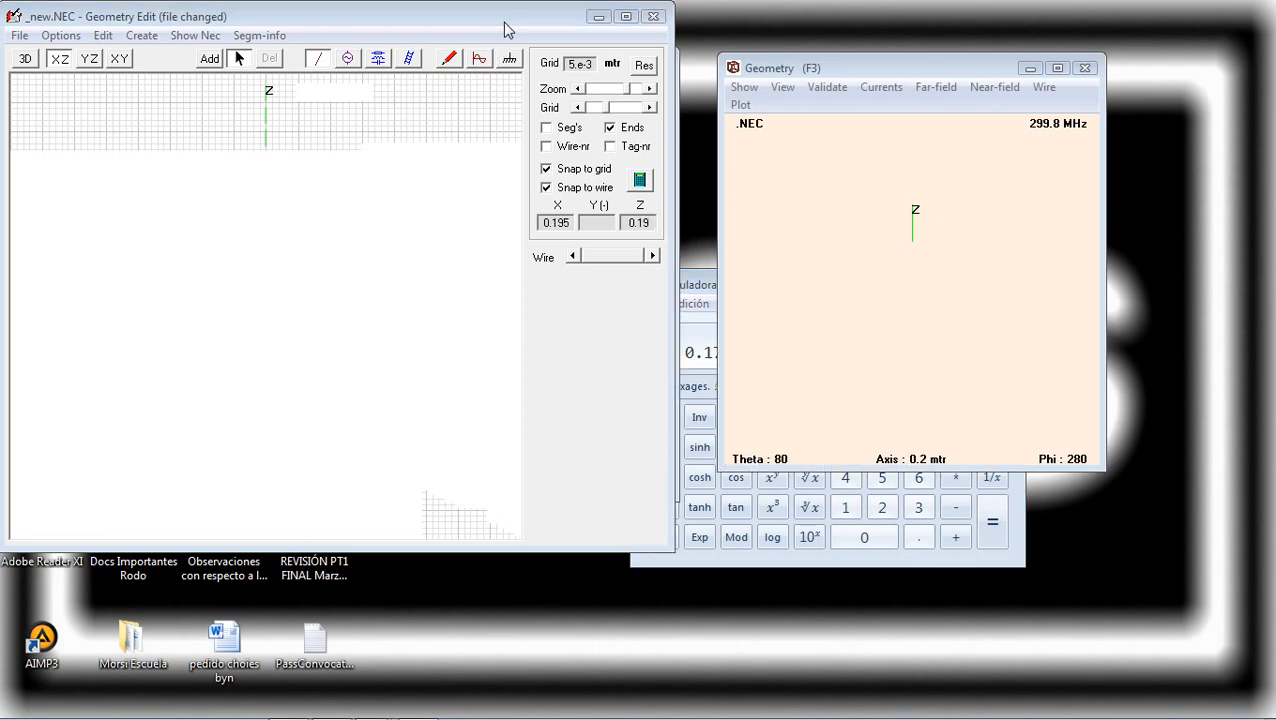
pyautogui.moveTo(505, 30); pyautogui.dragTo(840, 88)
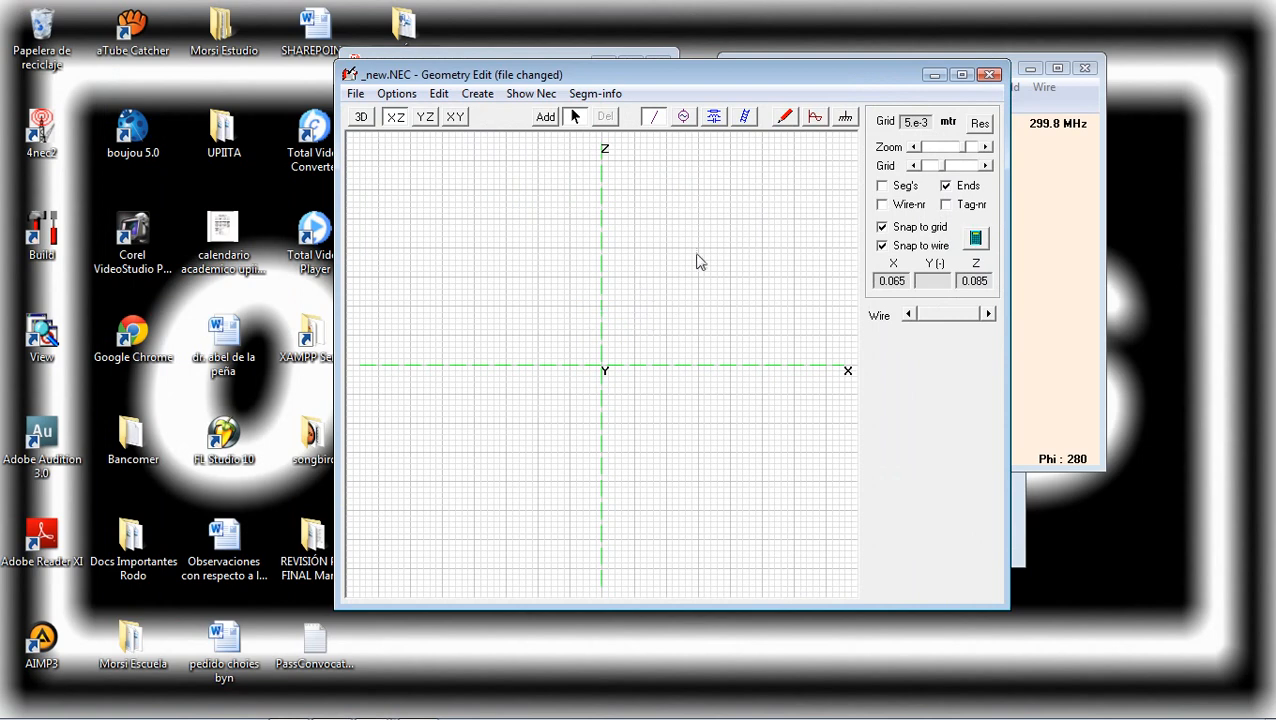
pyautogui.click(545, 118)
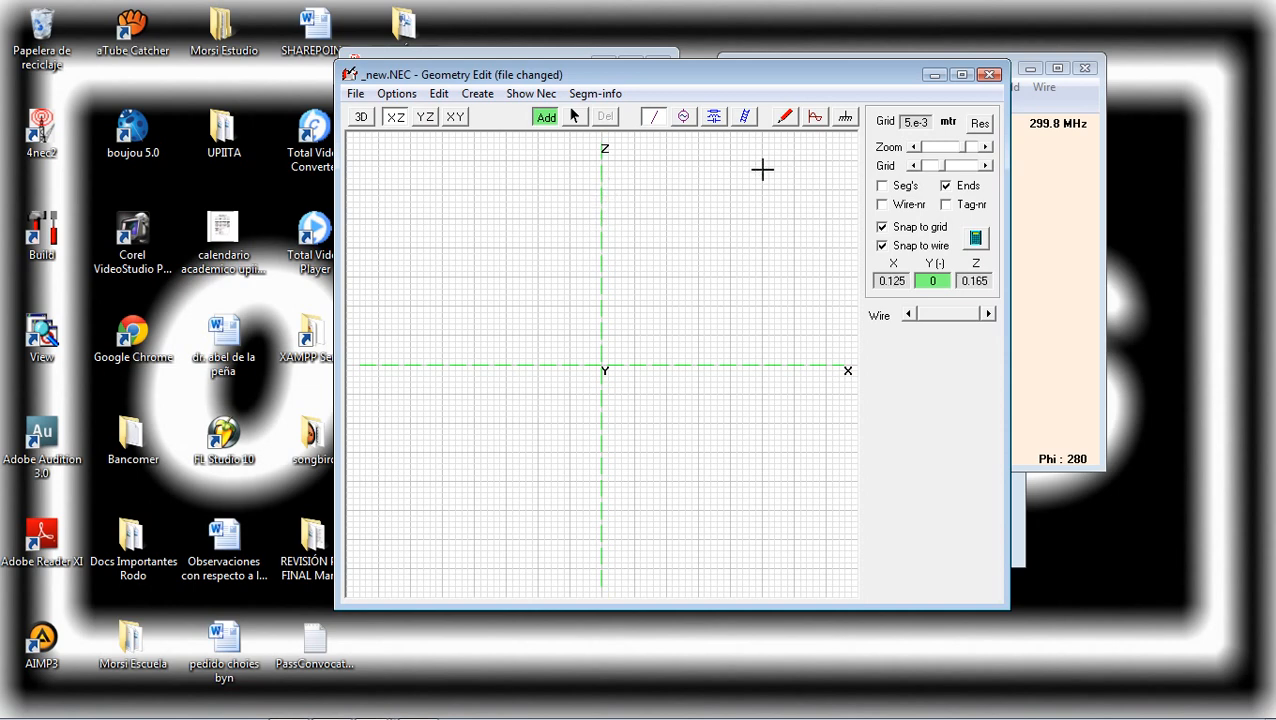
pyautogui.click(913, 146)
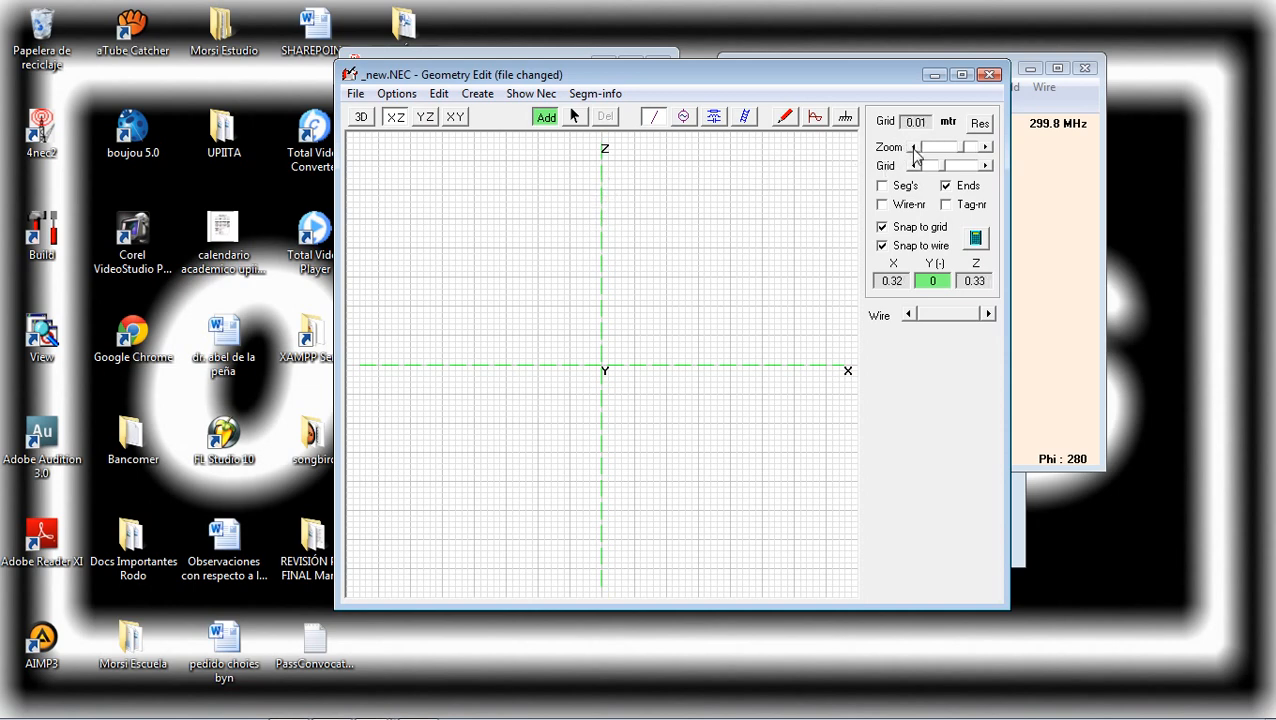
pyautogui.click(604, 262)
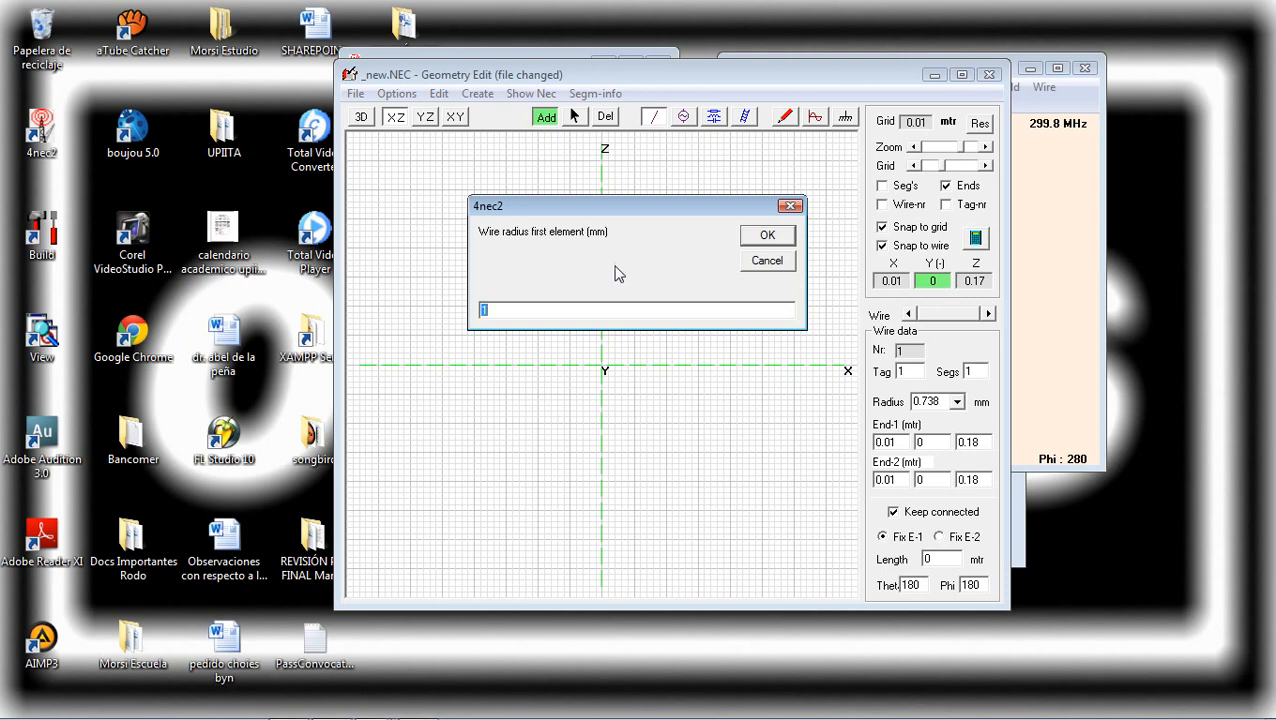
pyautogui.click(785, 267)
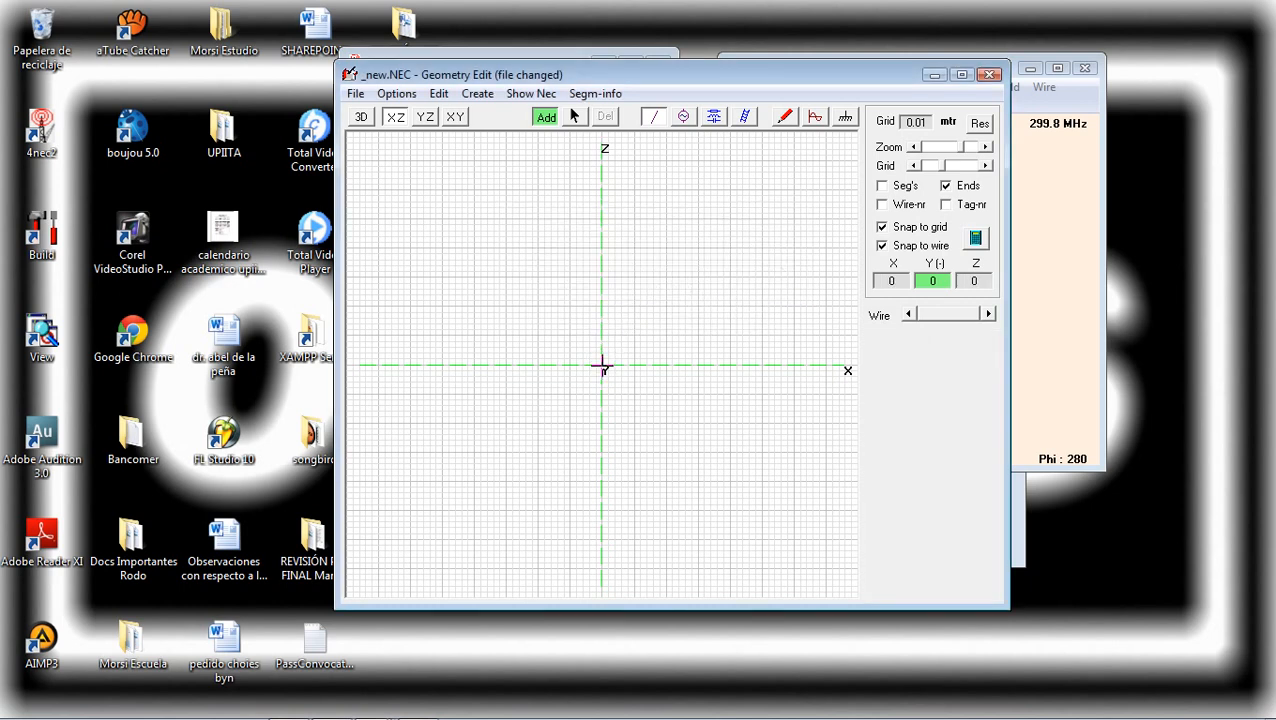
pyautogui.moveTo(602, 366); pyautogui.dragTo(607, 265)
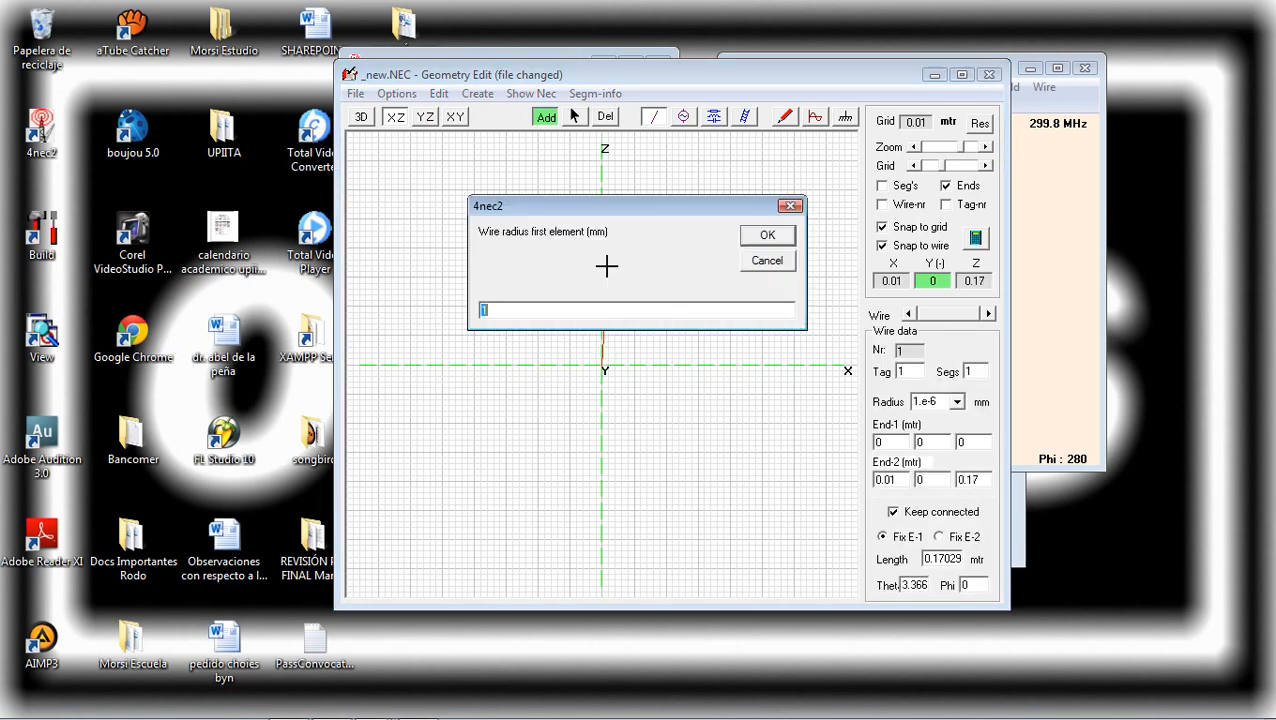
pyautogui.click(760, 263)
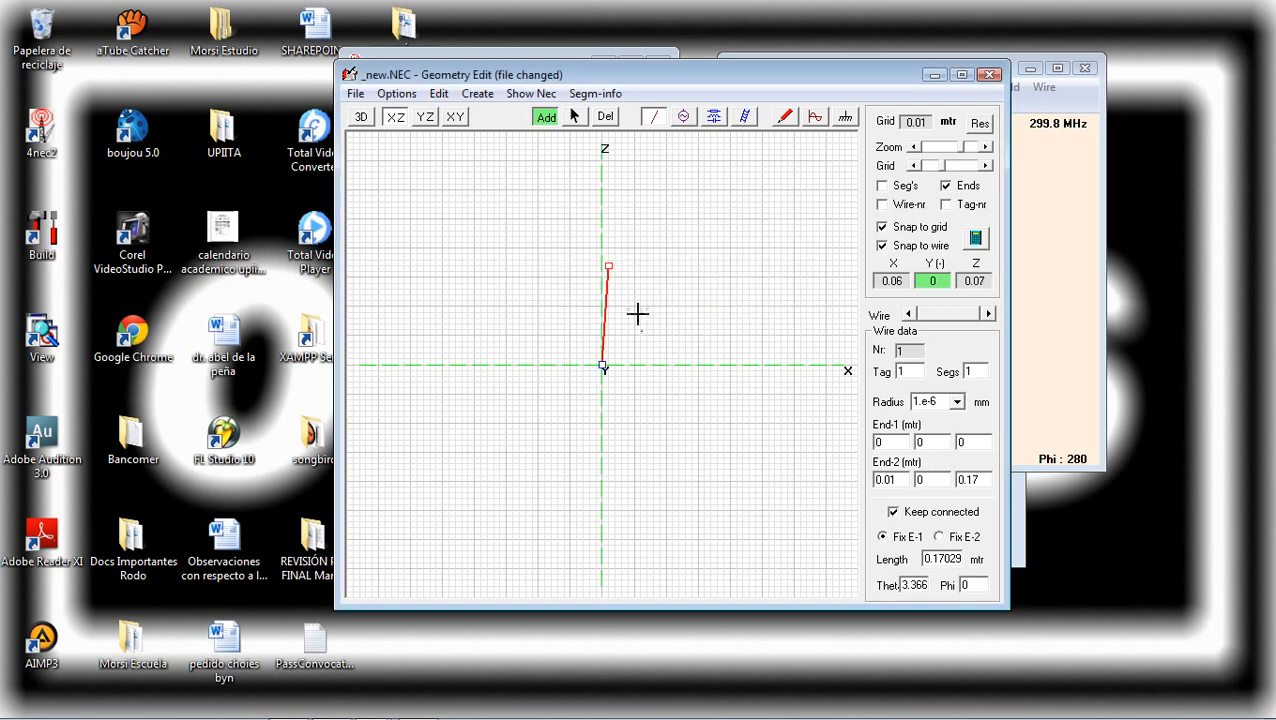
pyautogui.click(605, 116)
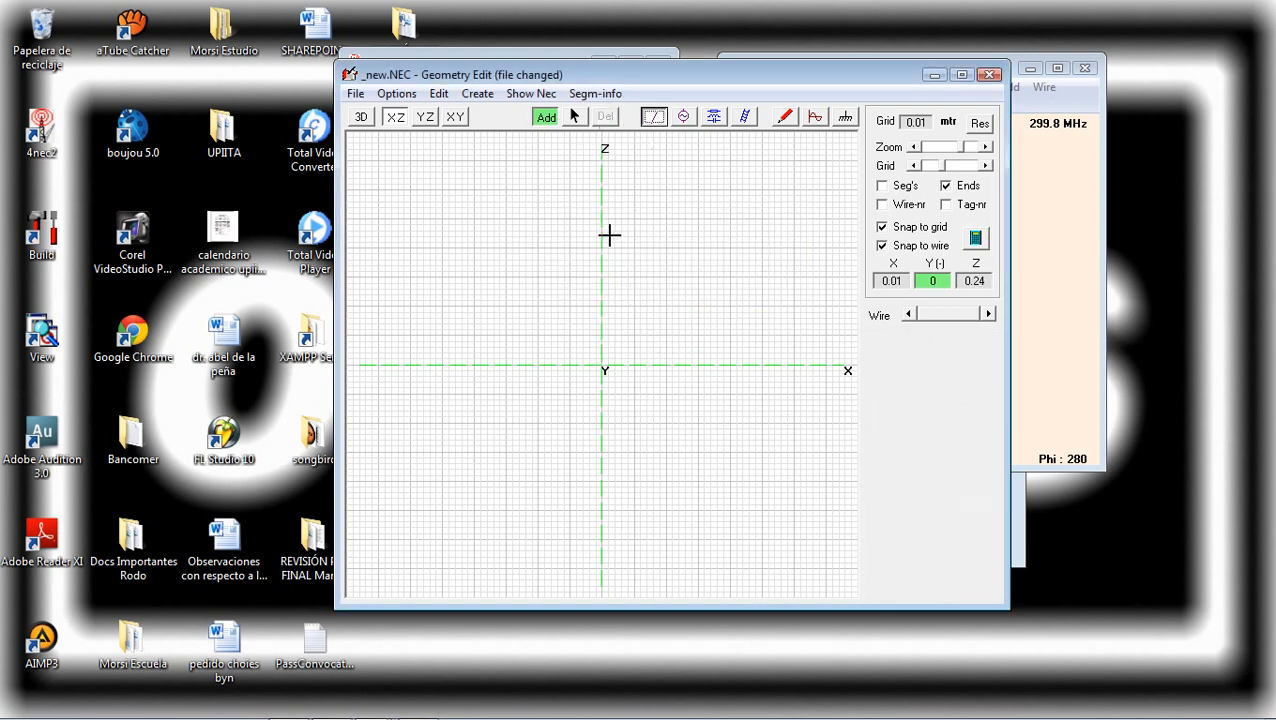
pyautogui.click(545, 117)
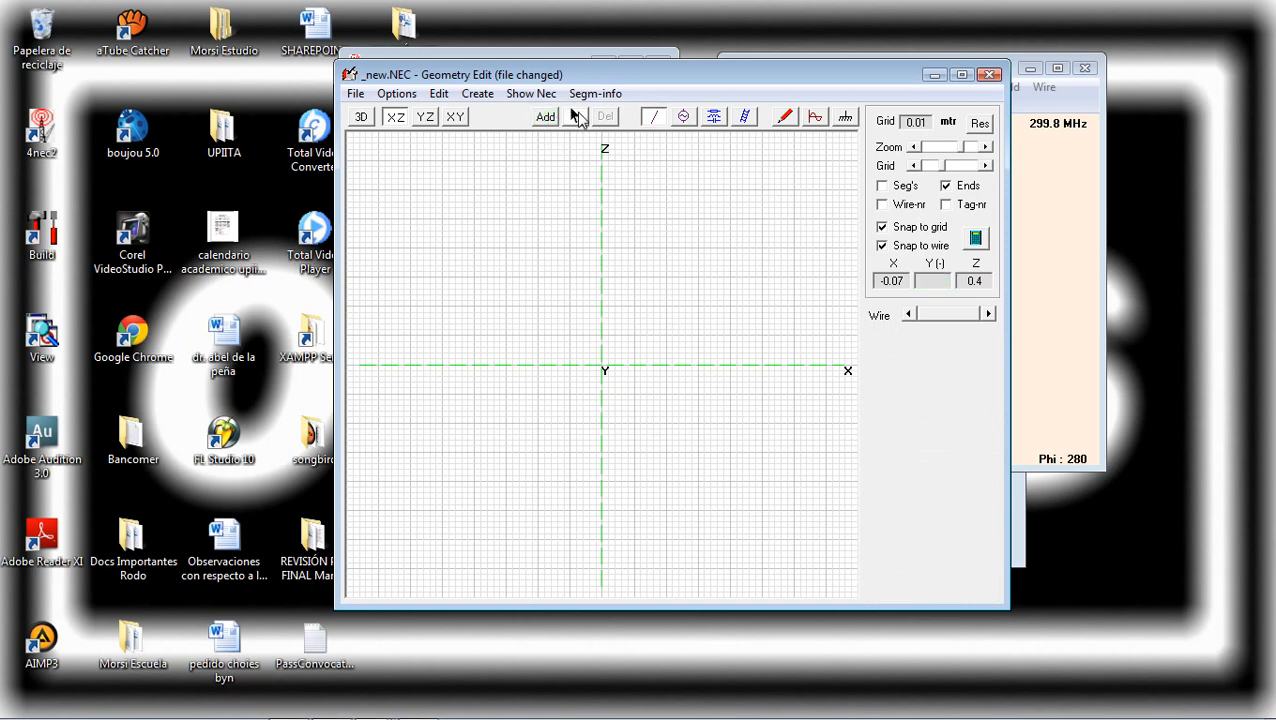
# Draw a vertical wire from the origin up to Z 0.17 m with a radius of 1 mm
pyautogui.click(550, 124)
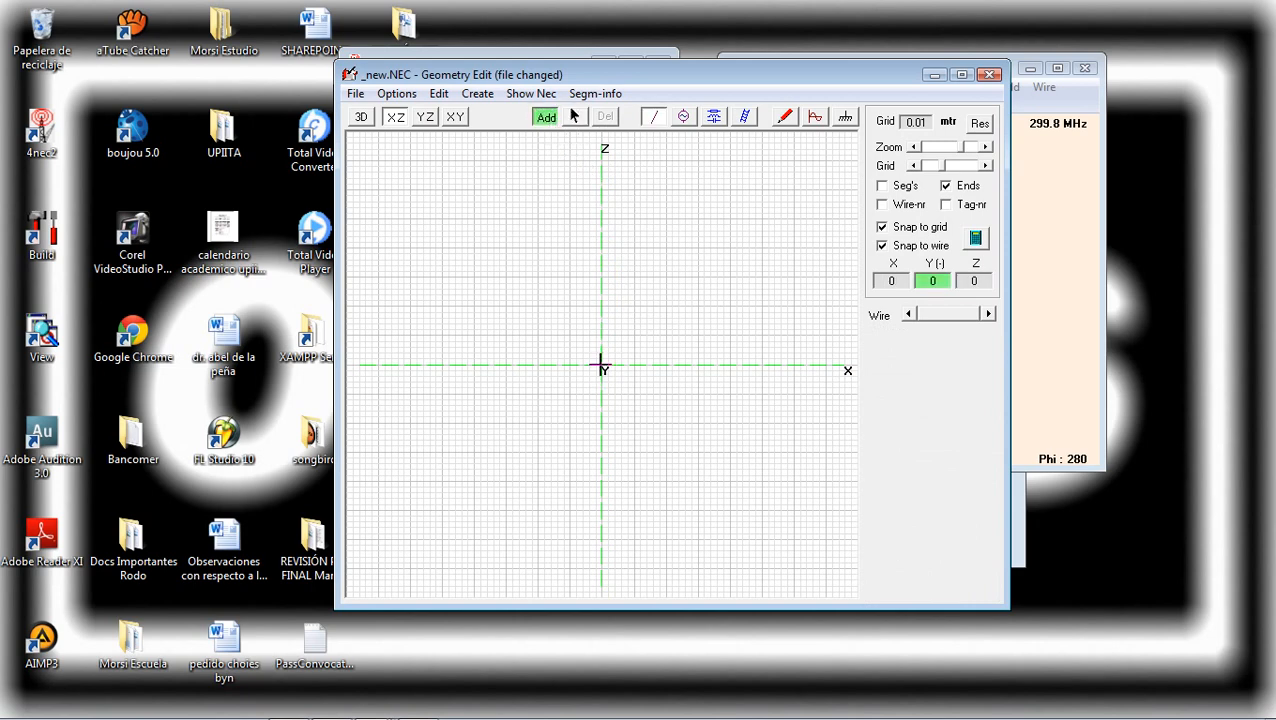
pyautogui.moveTo(601, 366); pyautogui.dragTo(600, 264)
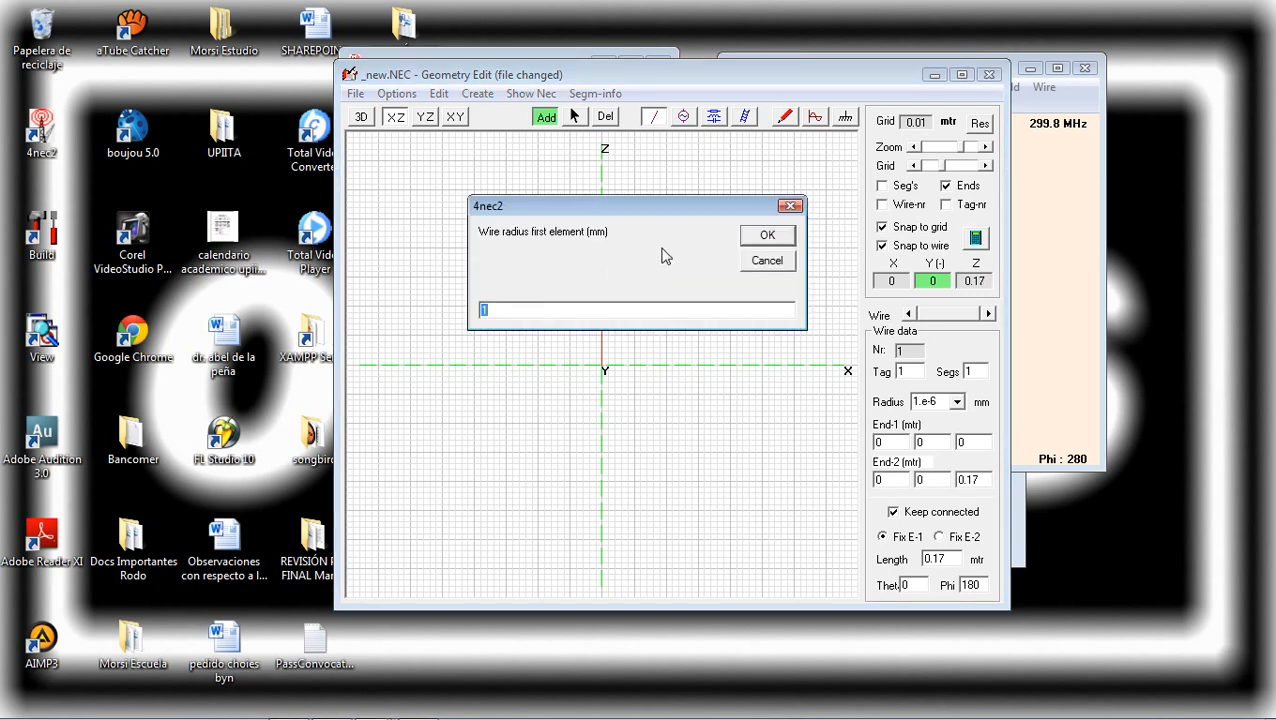
pyautogui.click(757, 238)
pyautogui.click(602, 367)
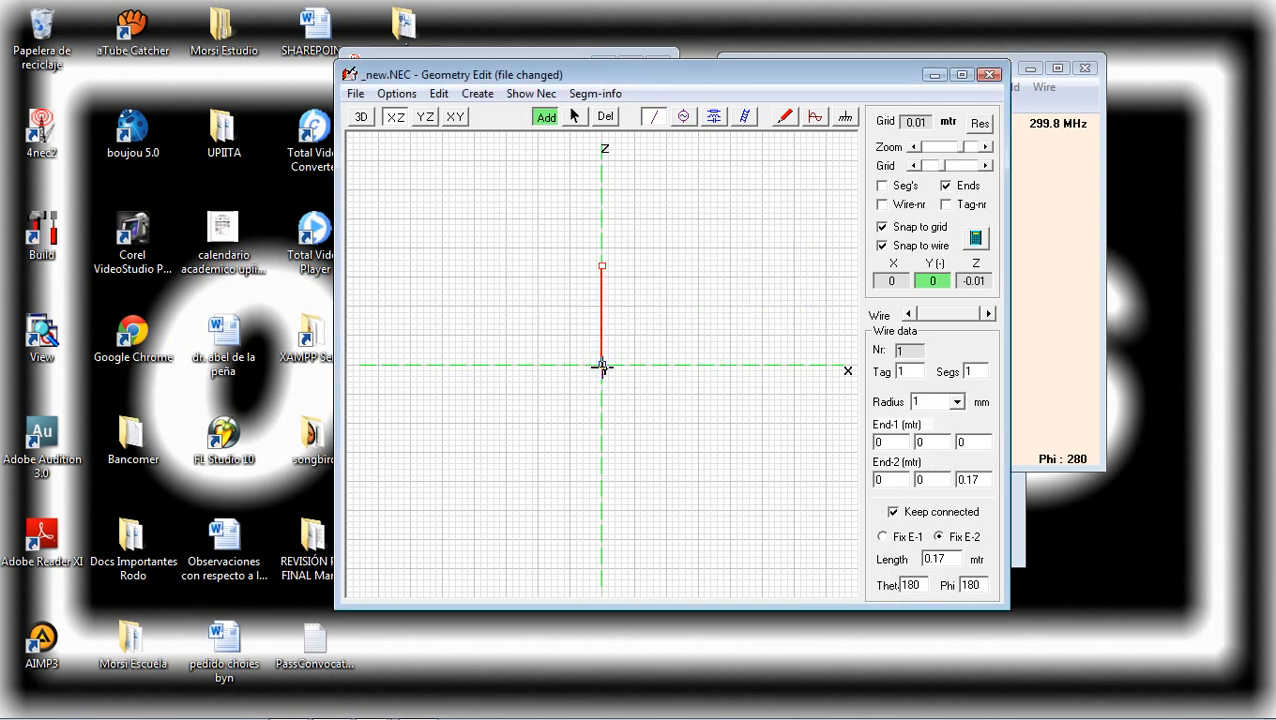
pyautogui.moveTo(602, 367); pyautogui.dragTo(602, 462)
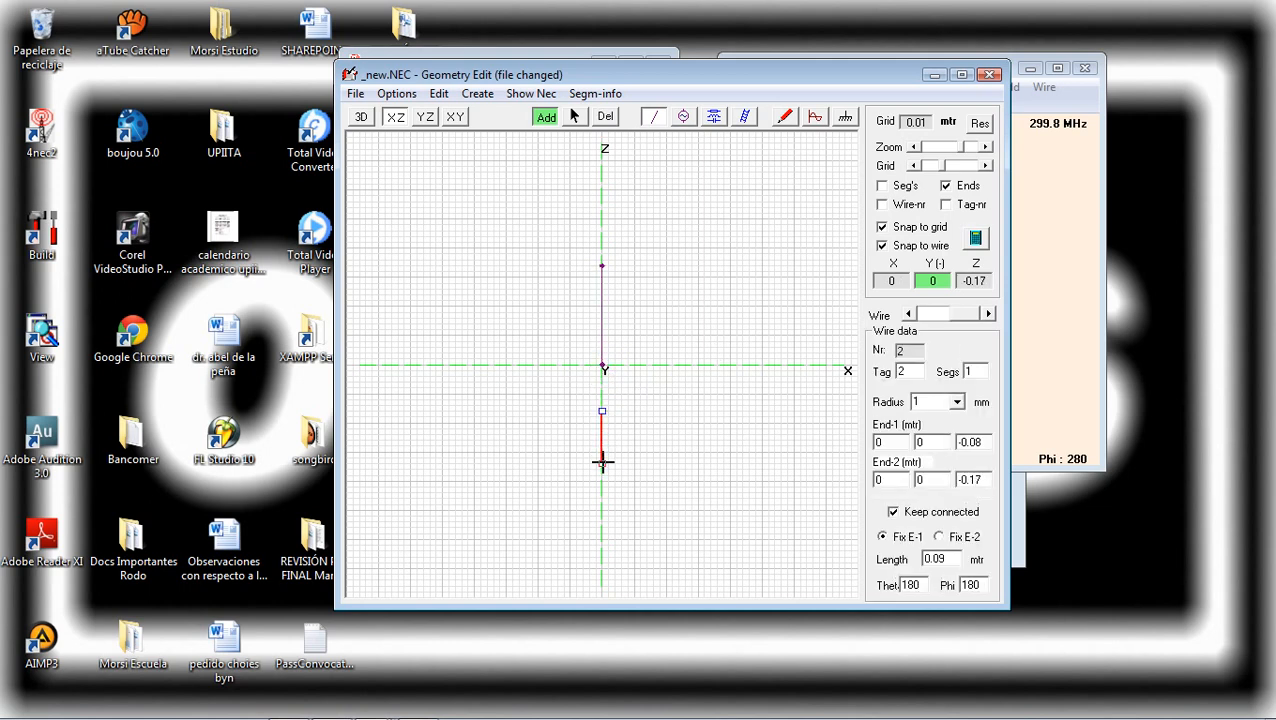
pyautogui.moveTo(602, 411); pyautogui.dragTo(602, 400)
pyautogui.click(604, 117)
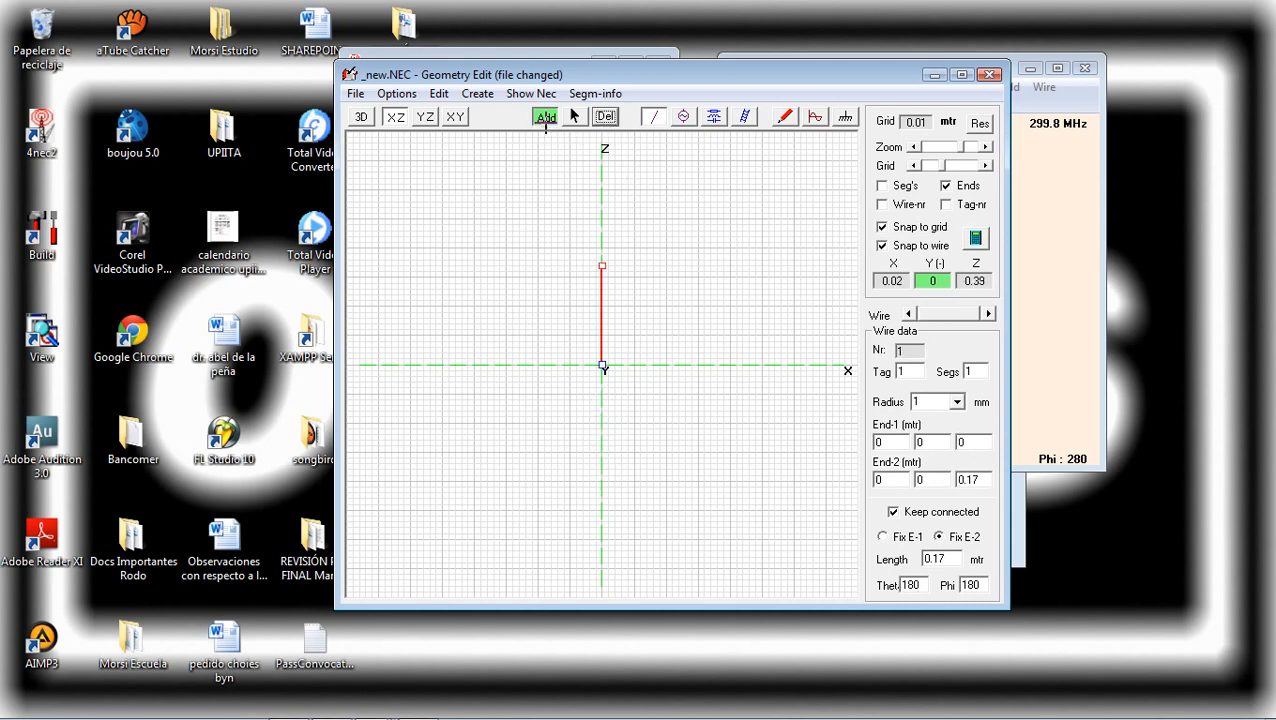
pyautogui.click(546, 118)
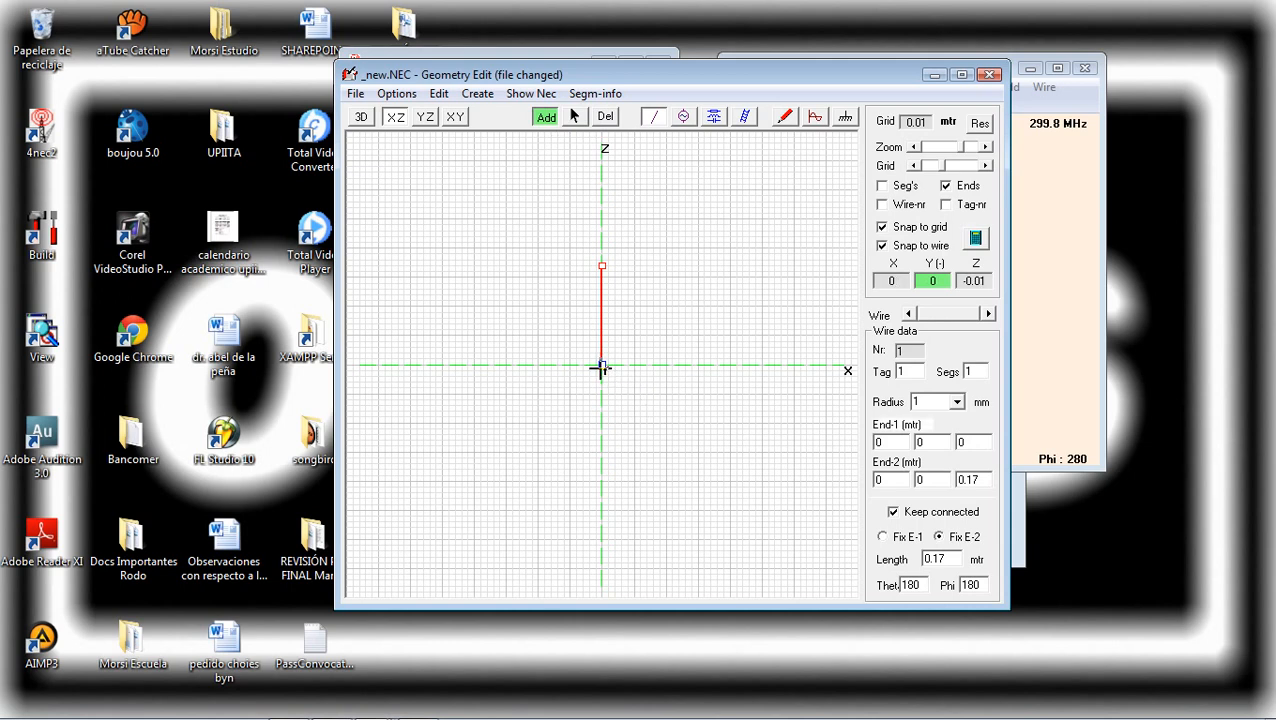
pyautogui.moveTo(601, 365); pyautogui.dragTo(600, 417)
pyautogui.moveTo(600, 429); pyautogui.dragTo(597, 453)
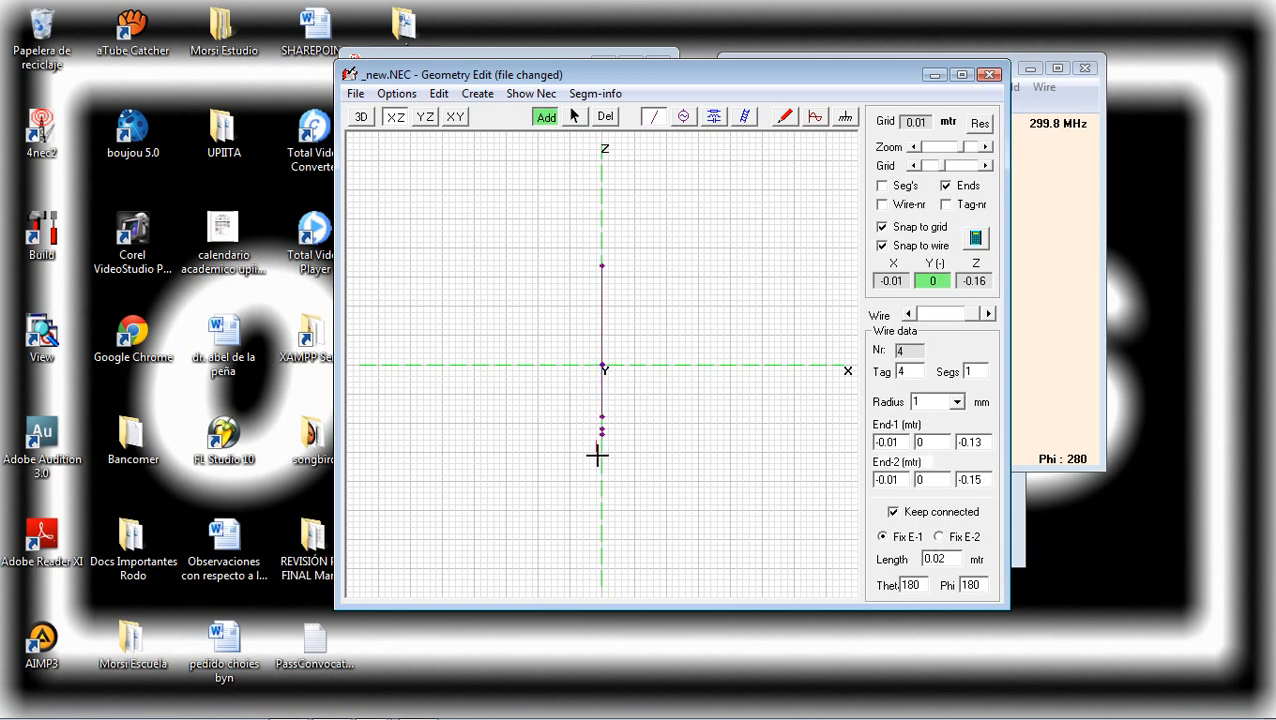
pyautogui.moveTo(595, 463); pyautogui.dragTo(595, 463)
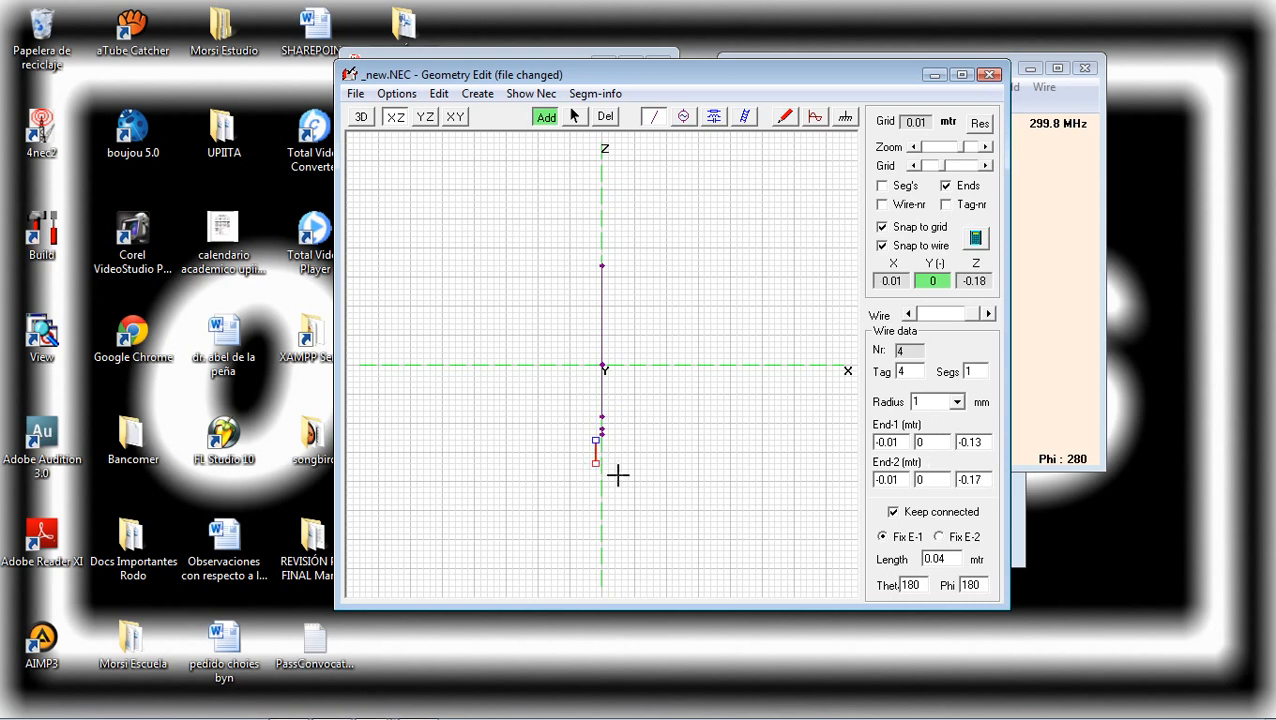
pyautogui.hotkey('ctrl', 'z')
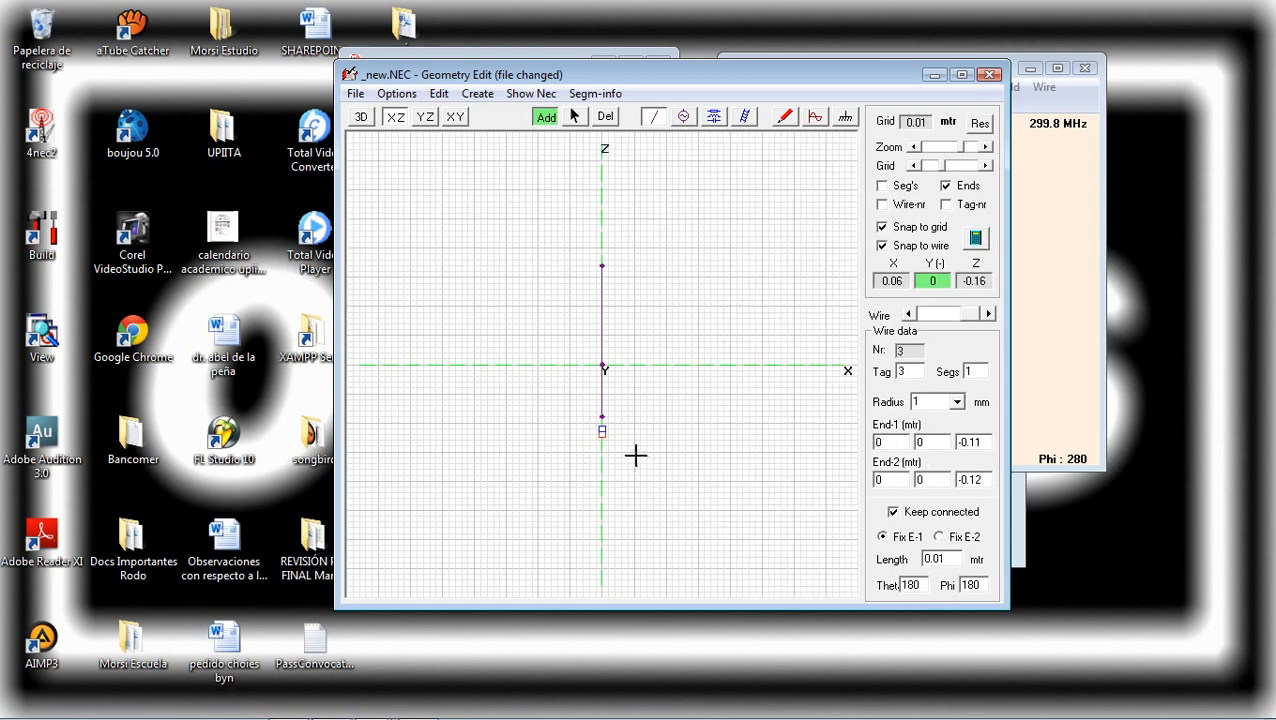
pyautogui.hotkey('ctrl', 'z')
pyautogui.hotkey('ctrl', 'z')
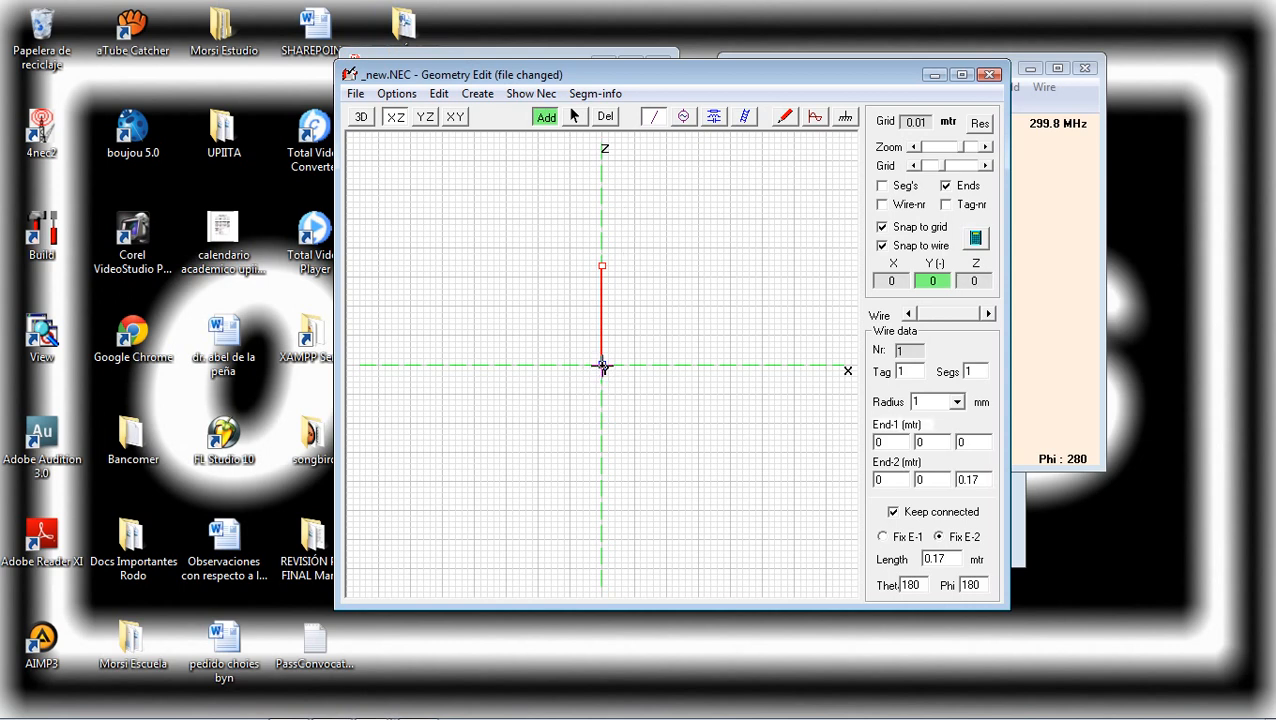
pyautogui.moveTo(602, 366); pyautogui.dragTo(602, 448)
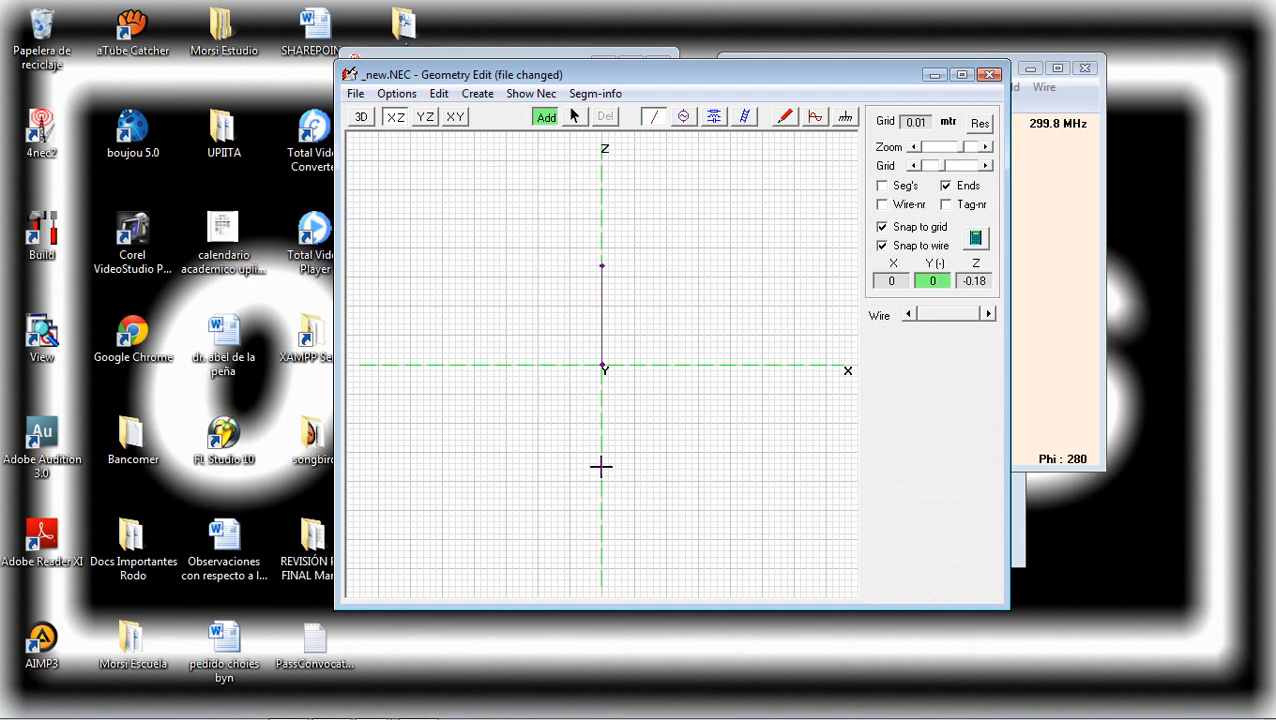
pyautogui.moveTo(601, 466); pyautogui.dragTo(601, 366)
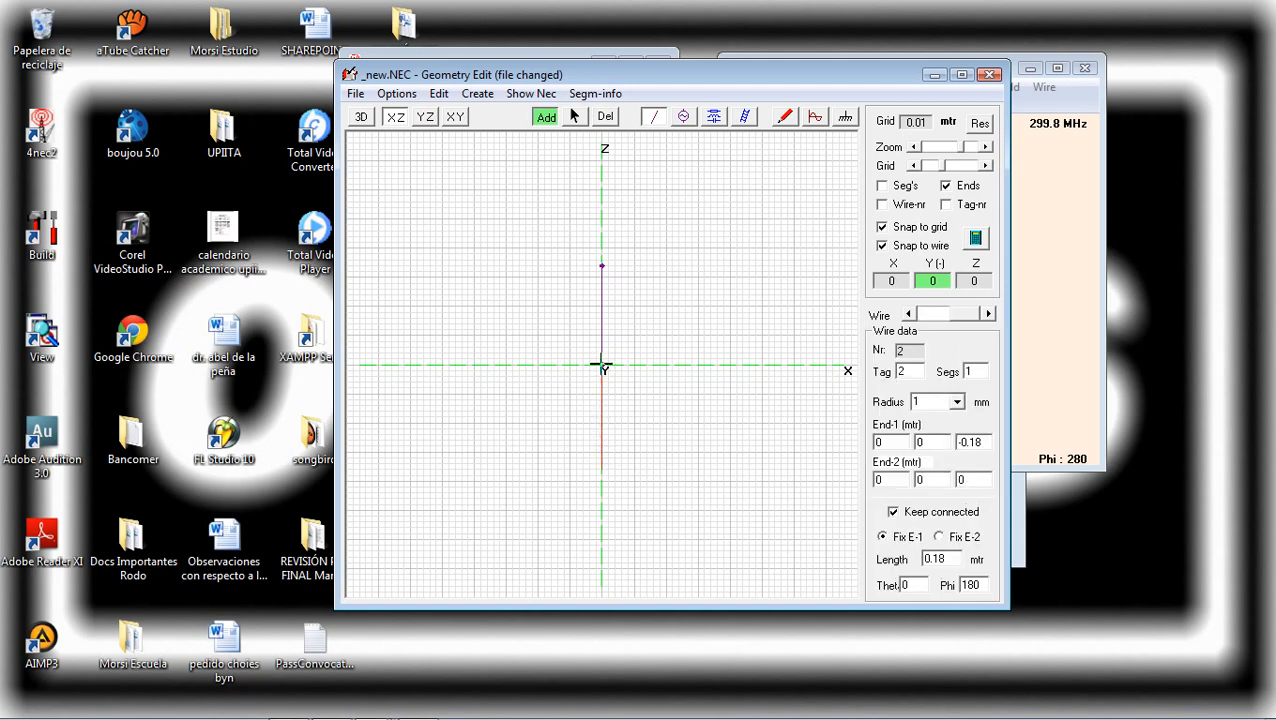
pyautogui.press('Delete')
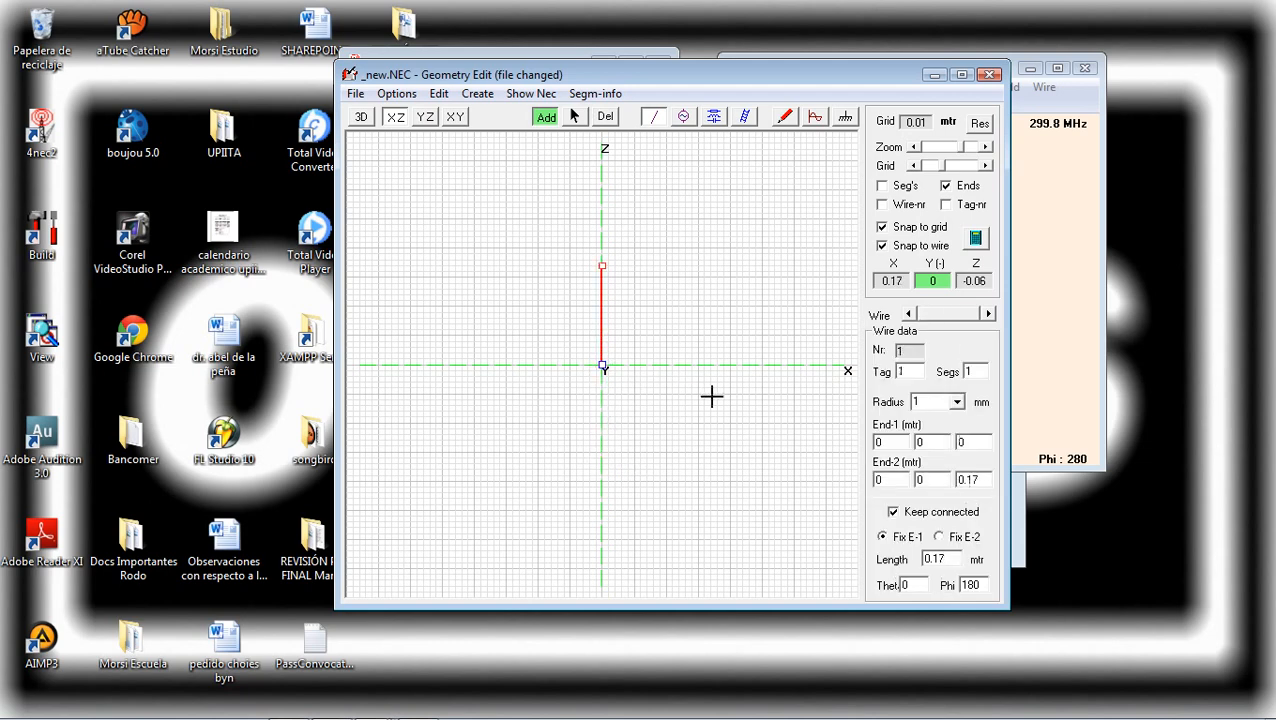
pyautogui.click(596, 464)
pyautogui.moveTo(601, 446); pyautogui.dragTo(601, 405)
pyautogui.moveTo(601, 394); pyautogui.dragTo(601, 388)
pyautogui.moveTo(600, 382); pyautogui.dragTo(601, 365)
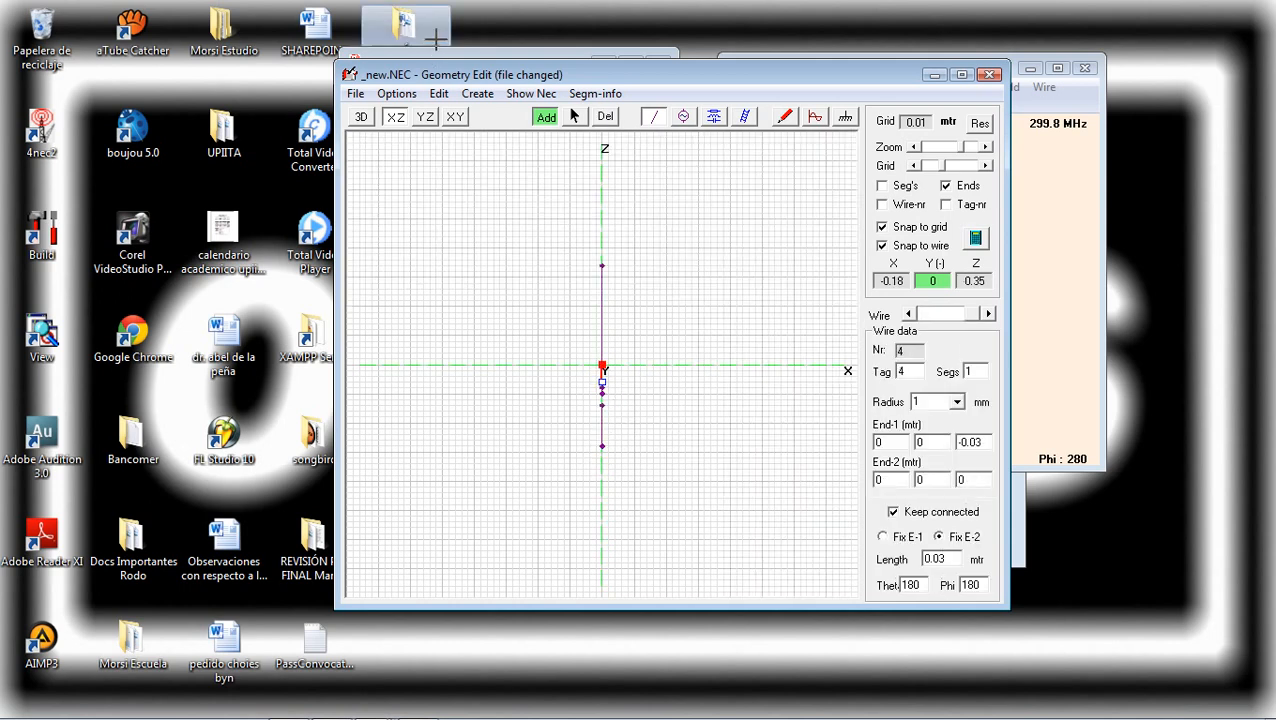
pyautogui.click(574, 116)
pyautogui.moveTo(630, 462); pyautogui.dragTo(588, 383)
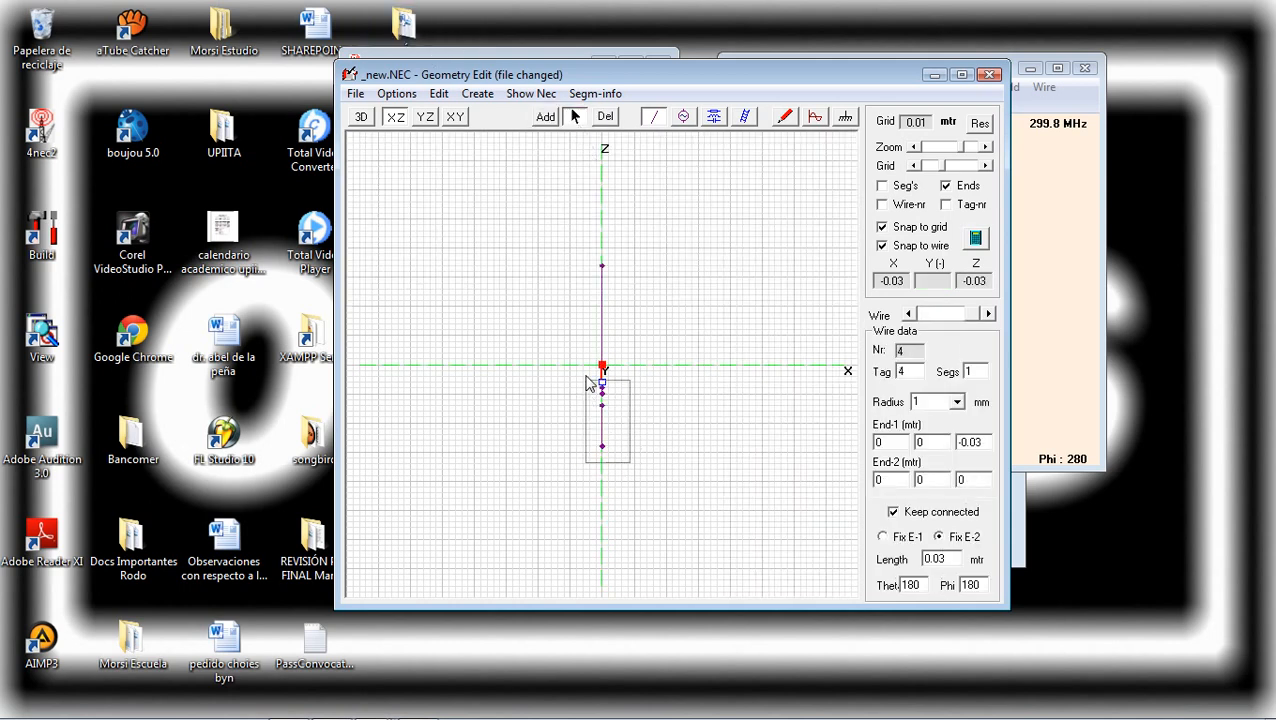
pyautogui.press('Delete')
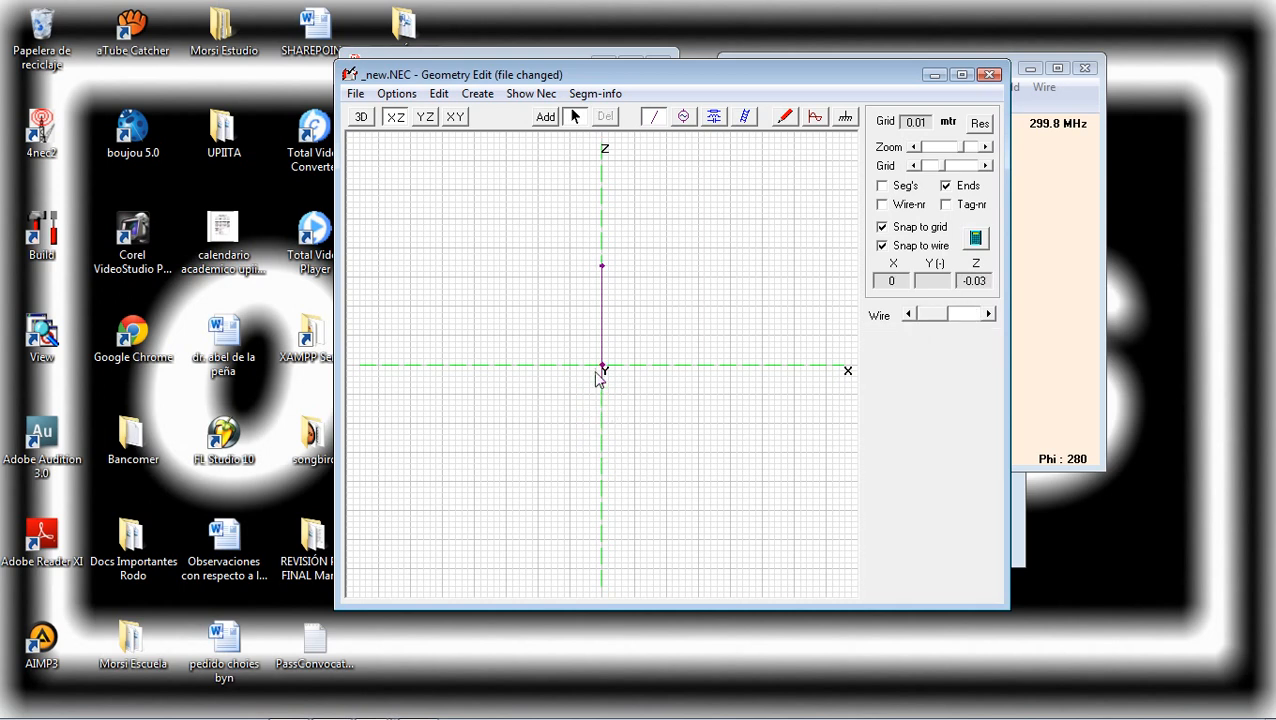
pyautogui.click(602, 368)
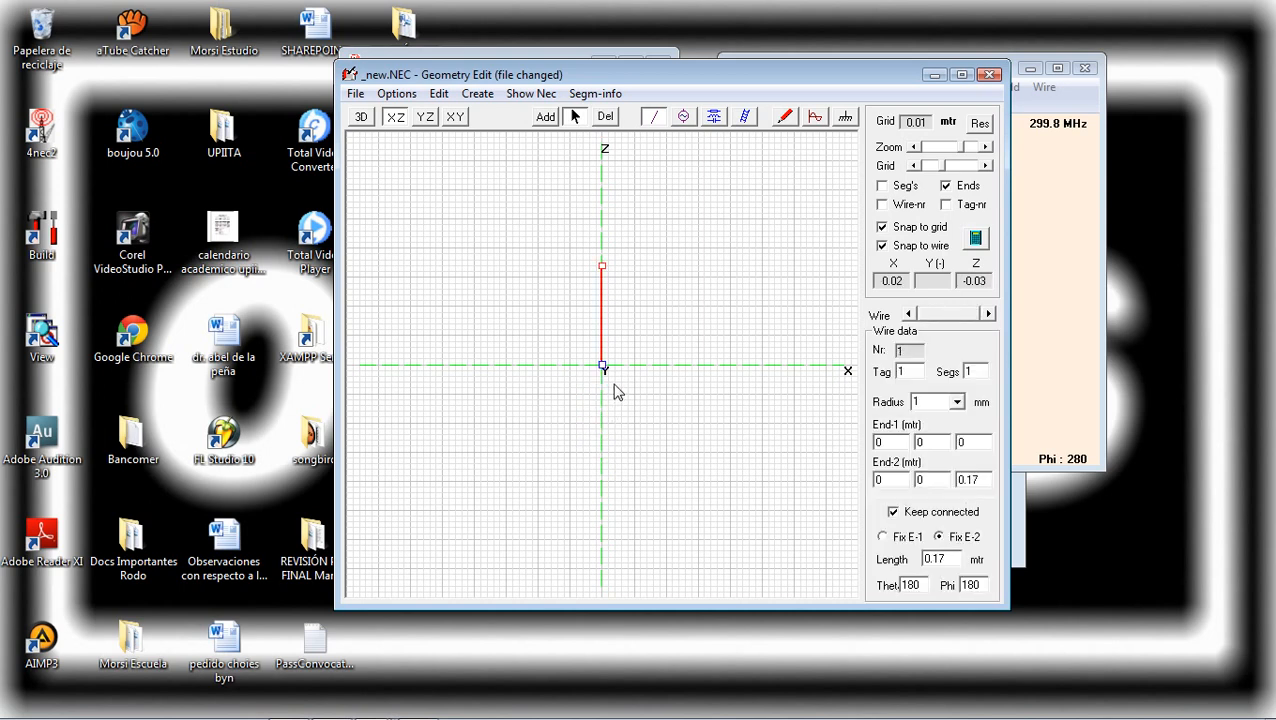
pyautogui.click(549, 117)
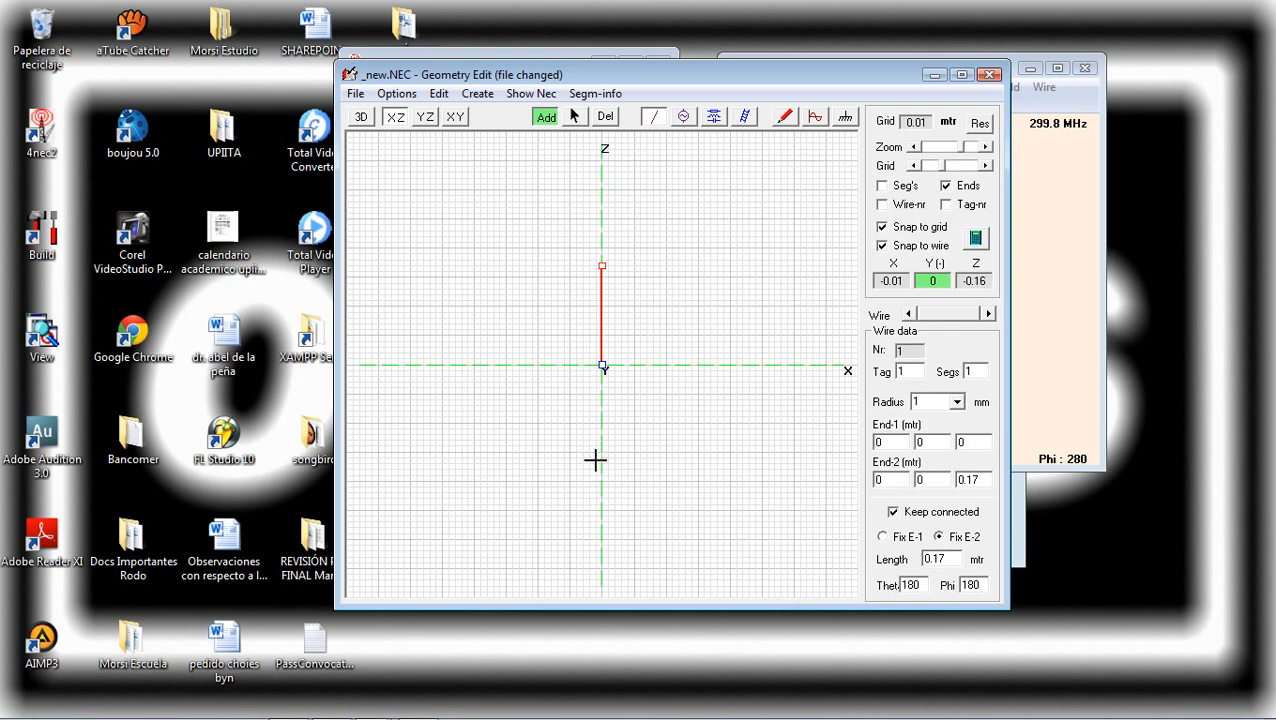
pyautogui.moveTo(600, 464); pyautogui.dragTo(601, 366)
pyautogui.click(601, 366)
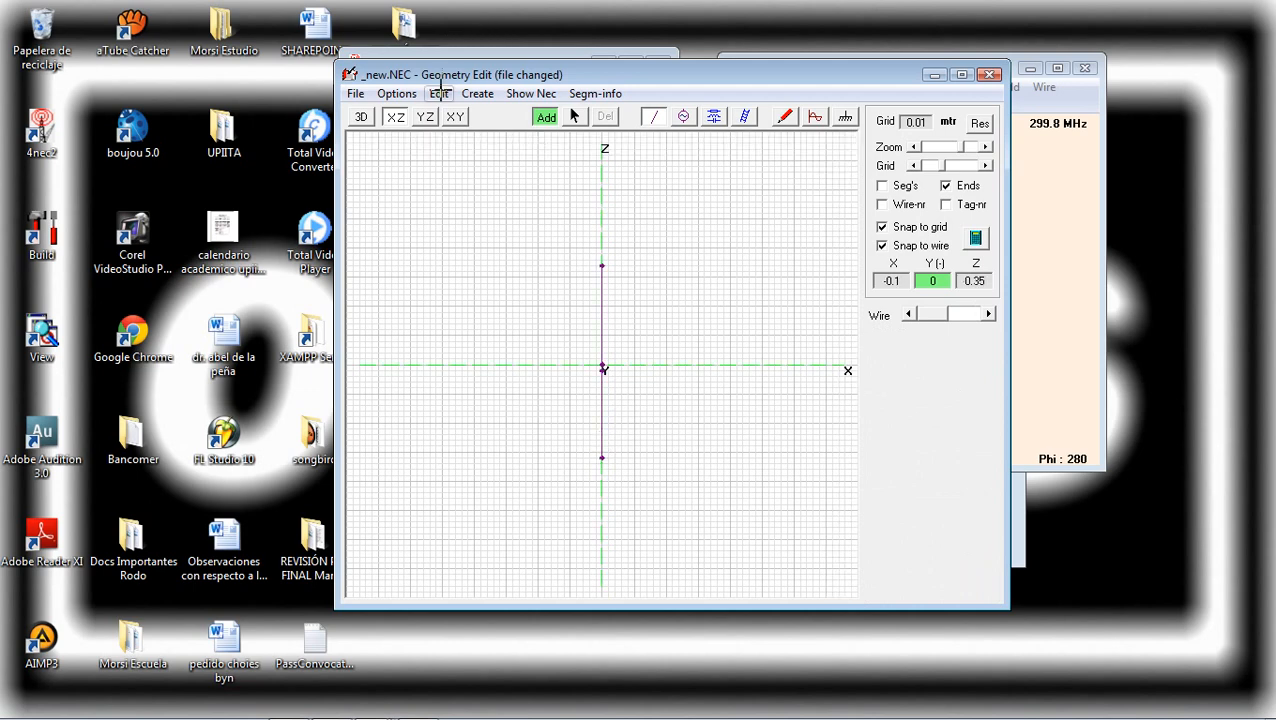
pyautogui.click(575, 117)
pyautogui.click(601, 428)
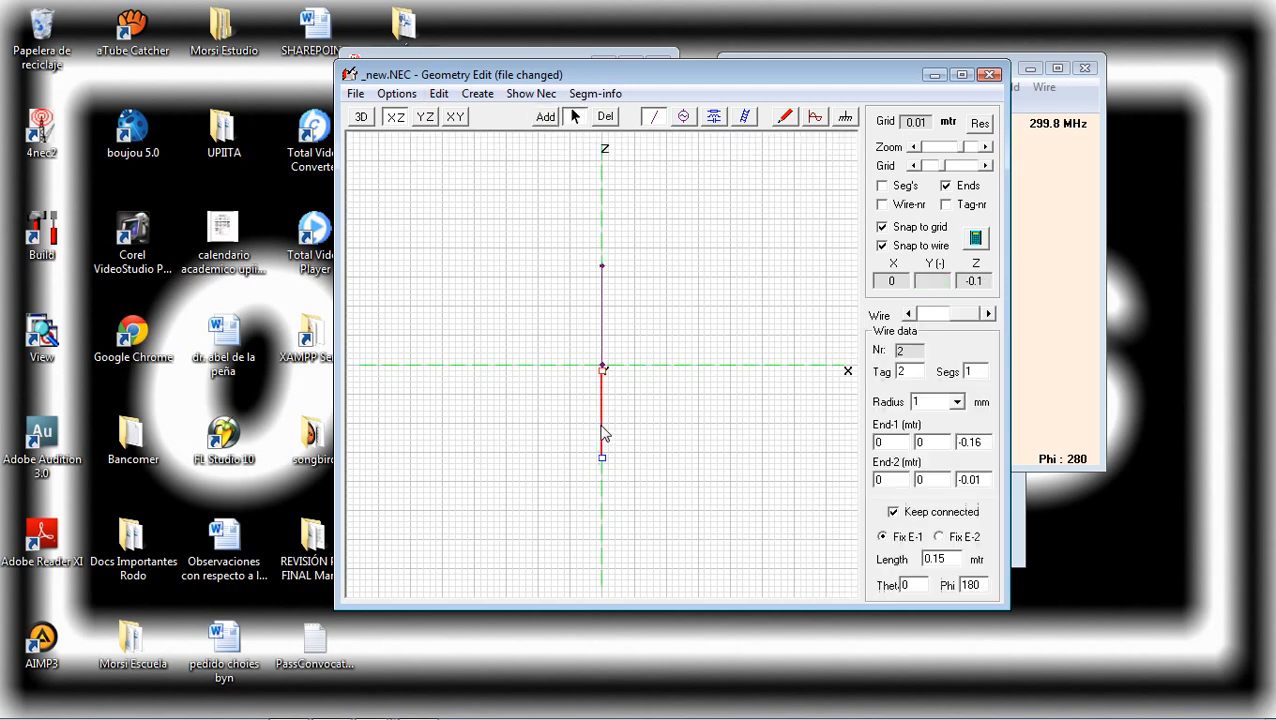
pyautogui.press('Delete')
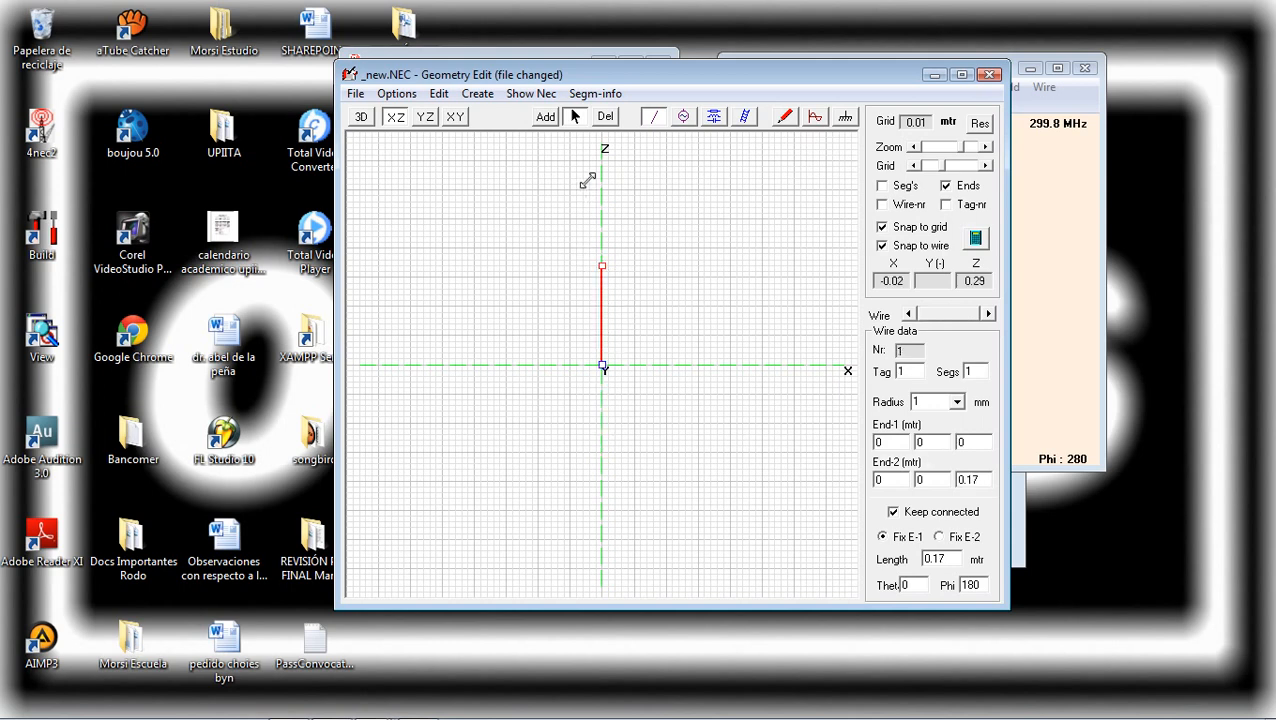
pyautogui.click(546, 118)
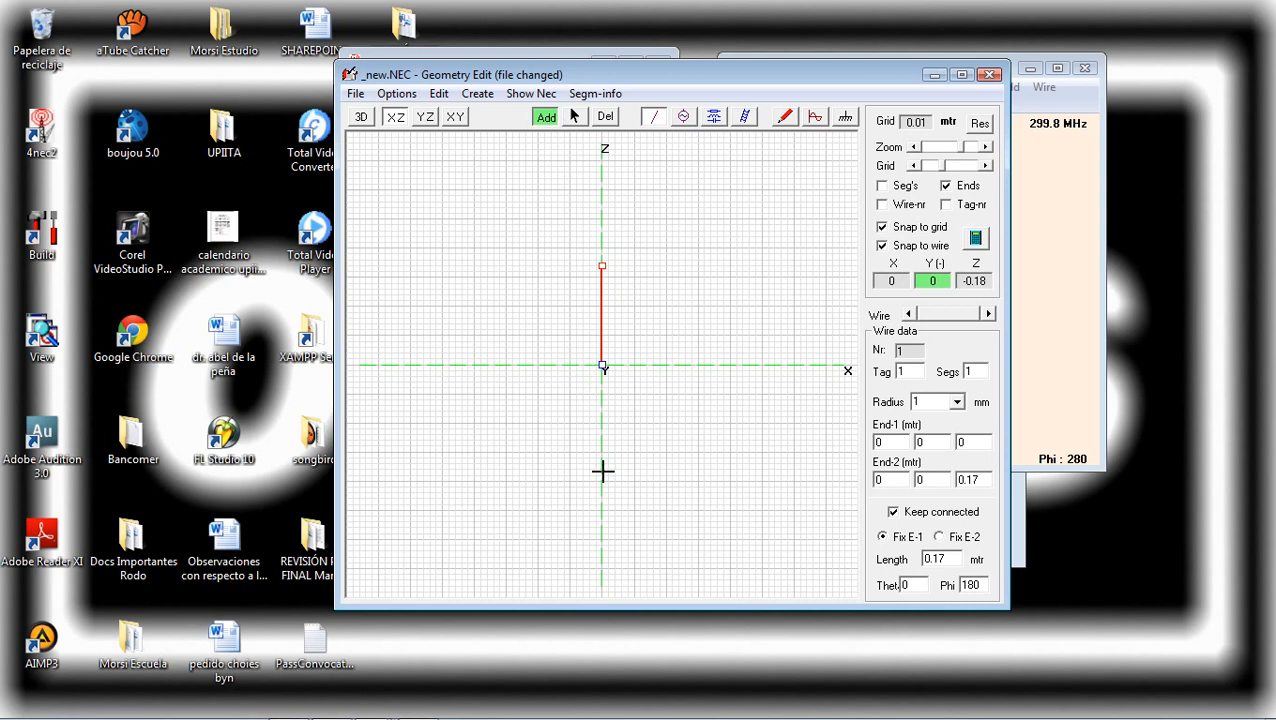
pyautogui.moveTo(602, 466)
pyautogui.mouseDown()
pyautogui.moveTo(600, 417)
pyautogui.moveTo(602, 452)
pyautogui.mouseUp()
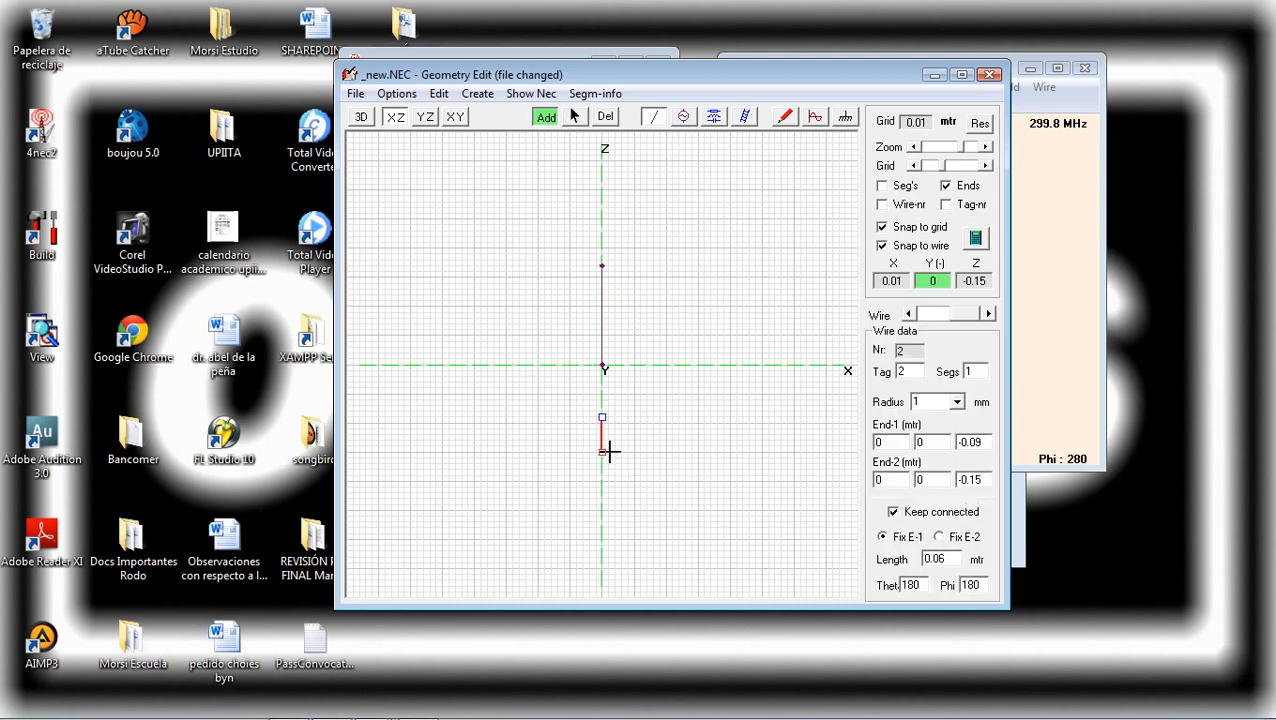
pyautogui.hotkey('ctrl', 'z')
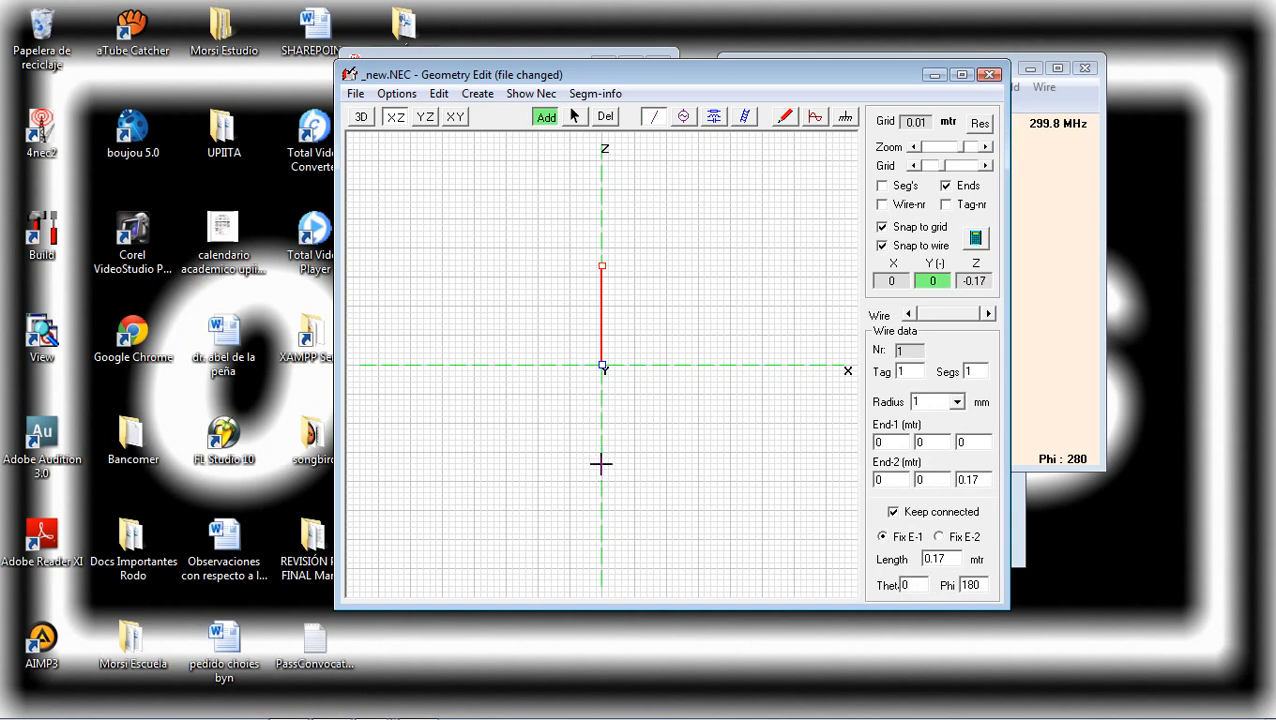
# Draw the dipole's lower arm as a vertical wire from Z -0.17 m up to the origin, and return to selection mode
pyautogui.moveTo(600, 463); pyautogui.dragTo(602, 366)
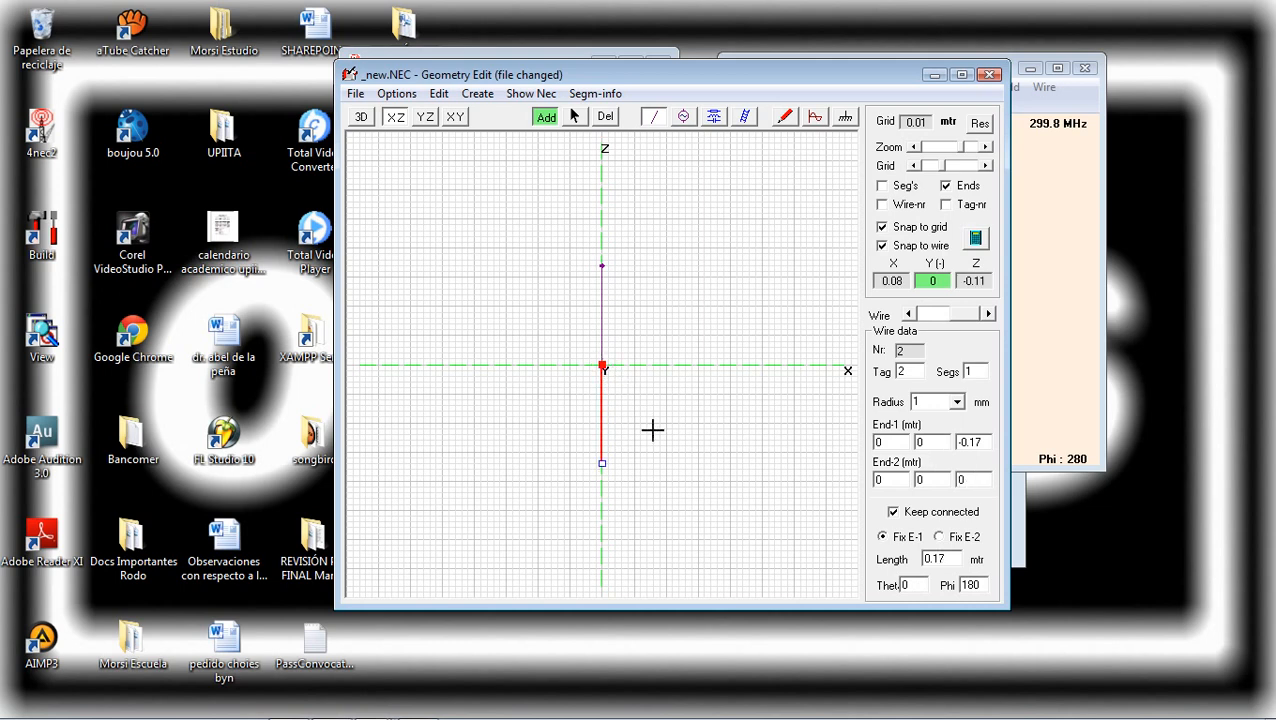
pyautogui.click(602, 463)
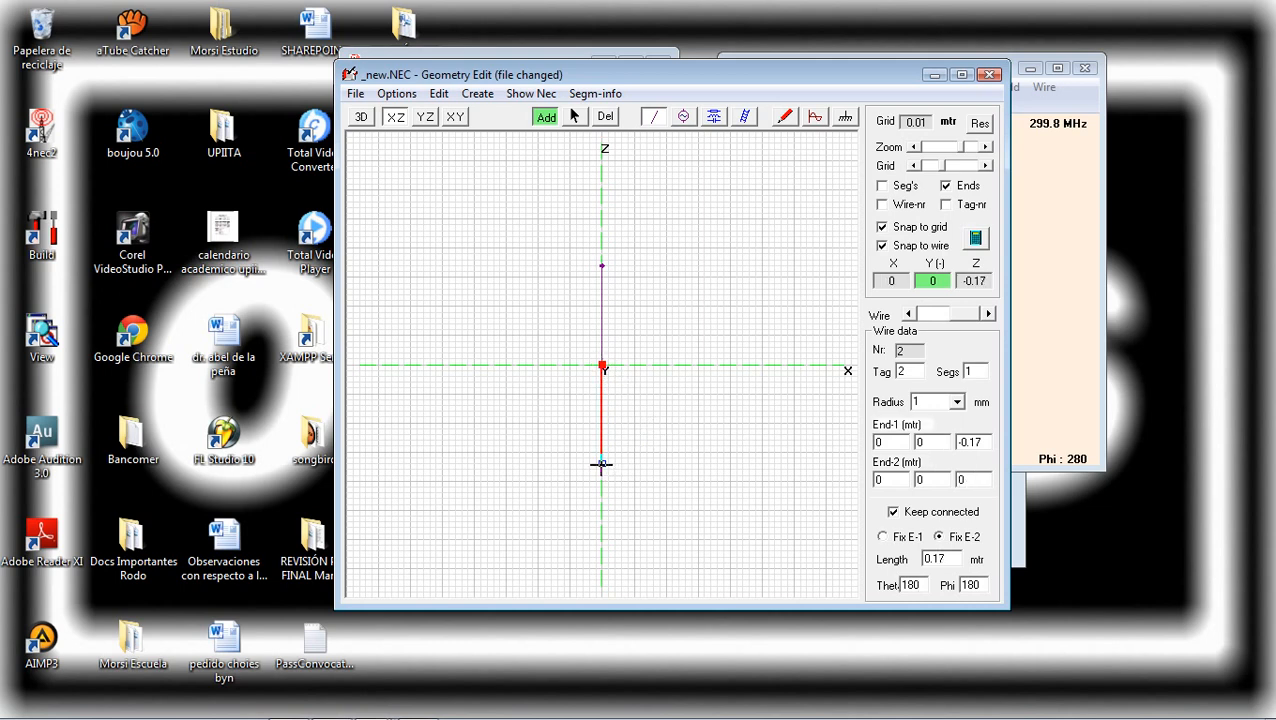
pyautogui.click(603, 364)
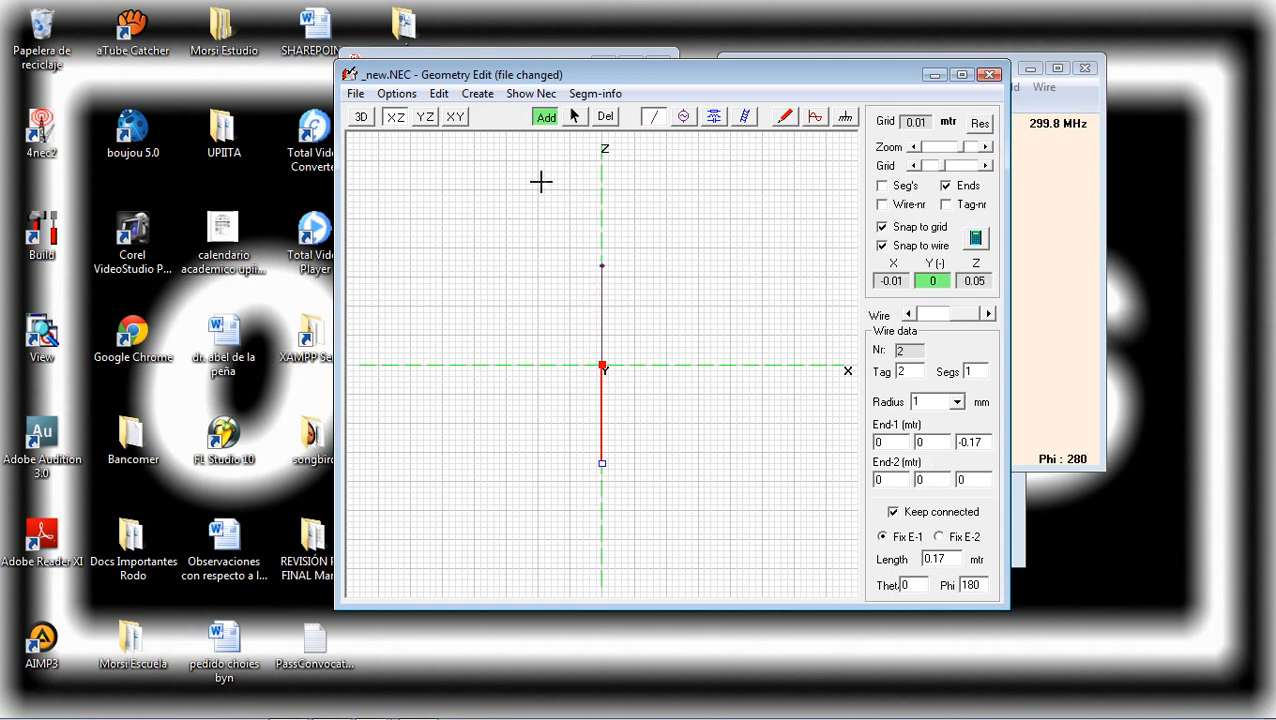
pyautogui.click(575, 120)
pyautogui.click(642, 289)
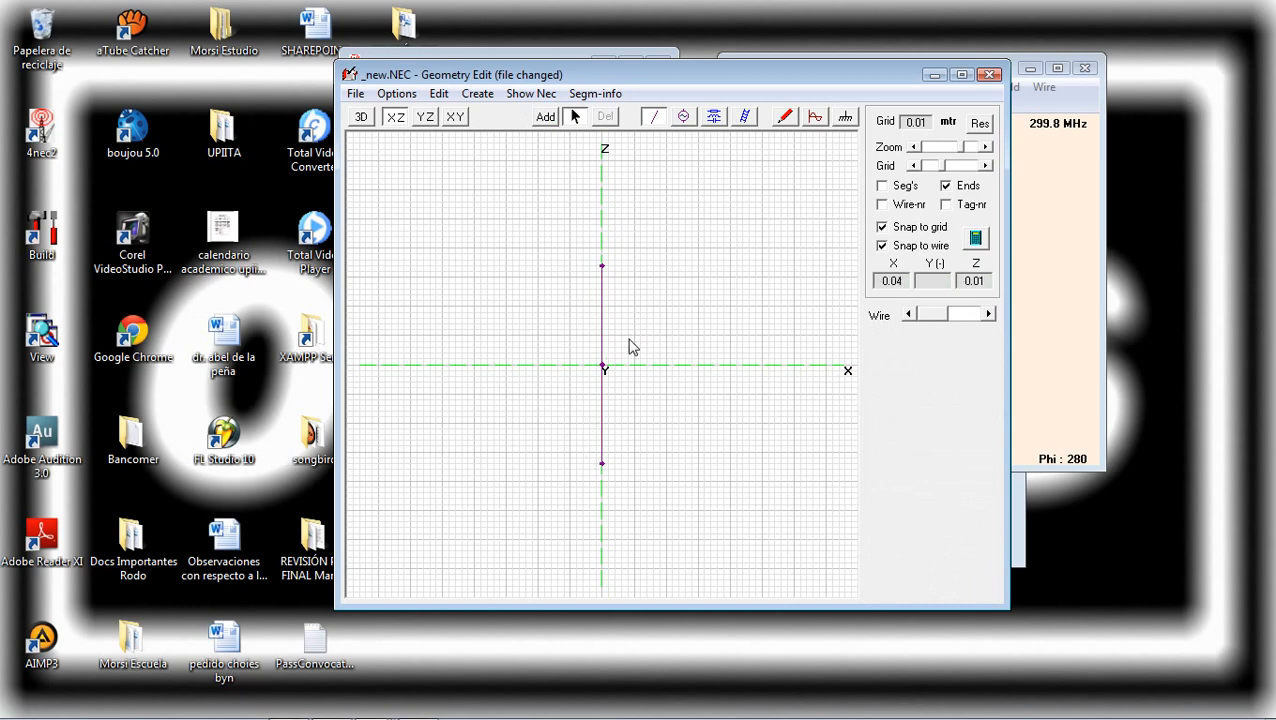
# Add a voltage source on the lower wire and return to selection mode
pyautogui.click(682, 117)
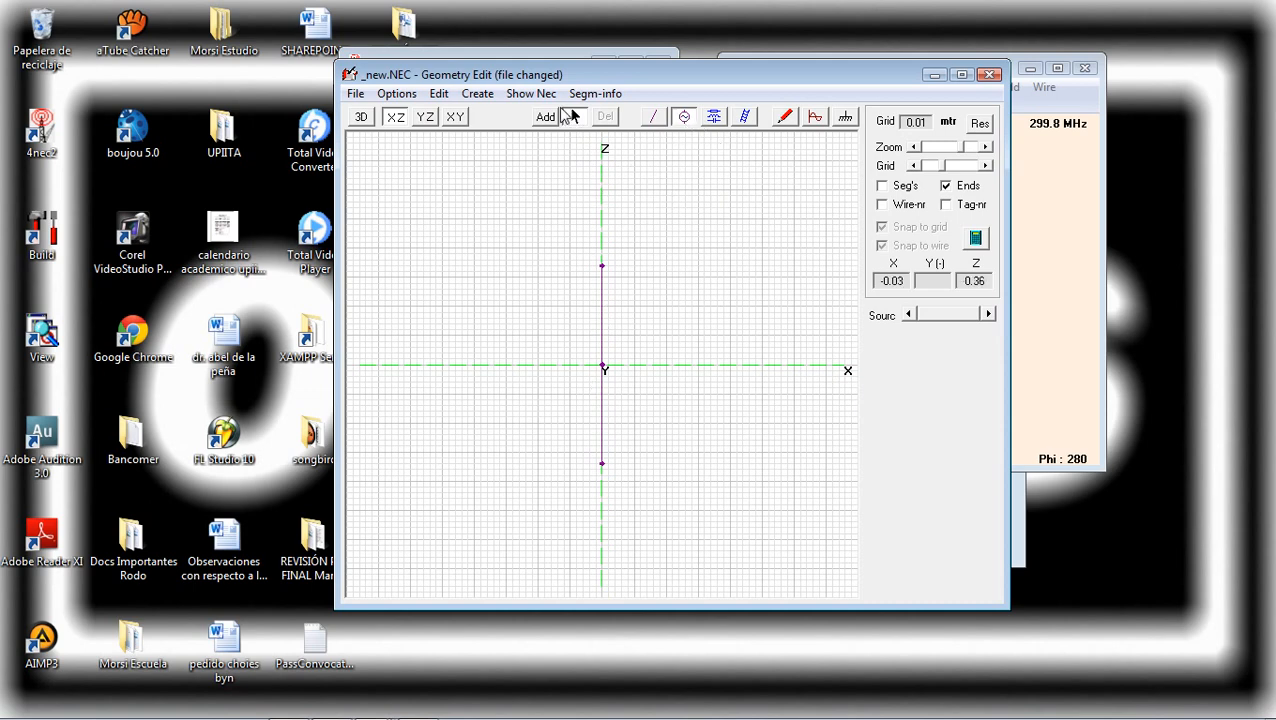
pyautogui.click(546, 117)
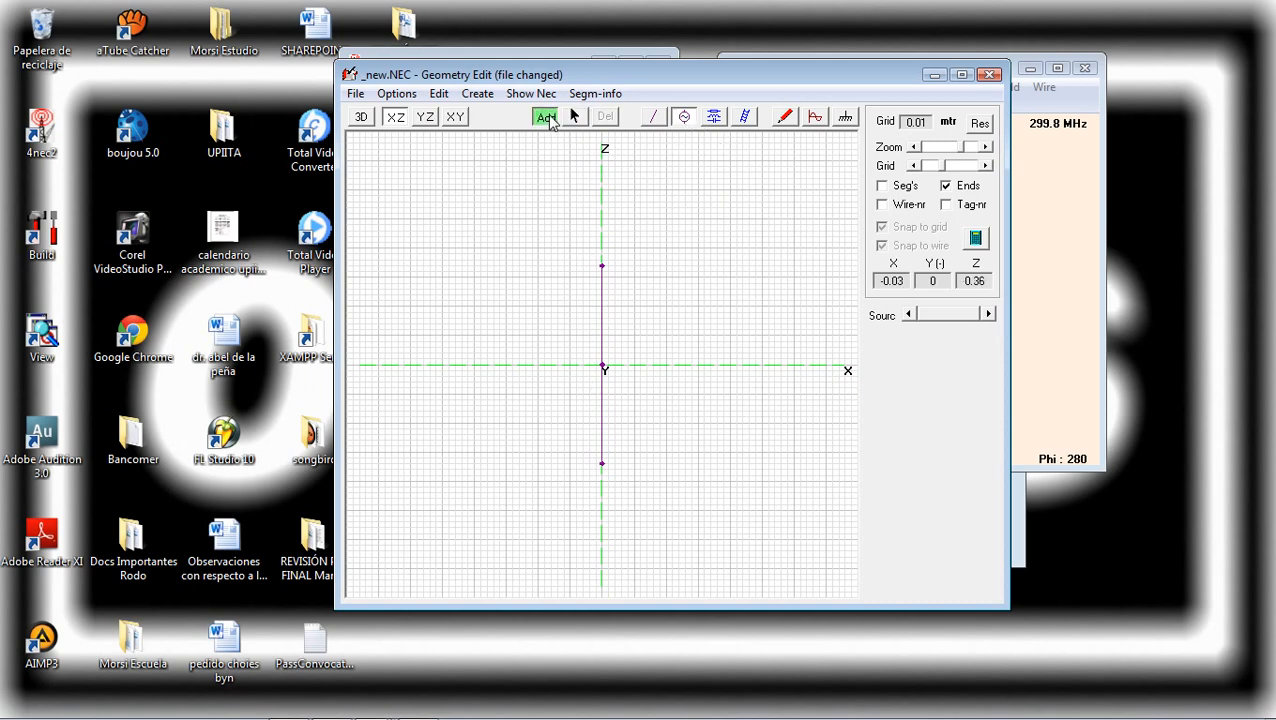
pyautogui.click(601, 361)
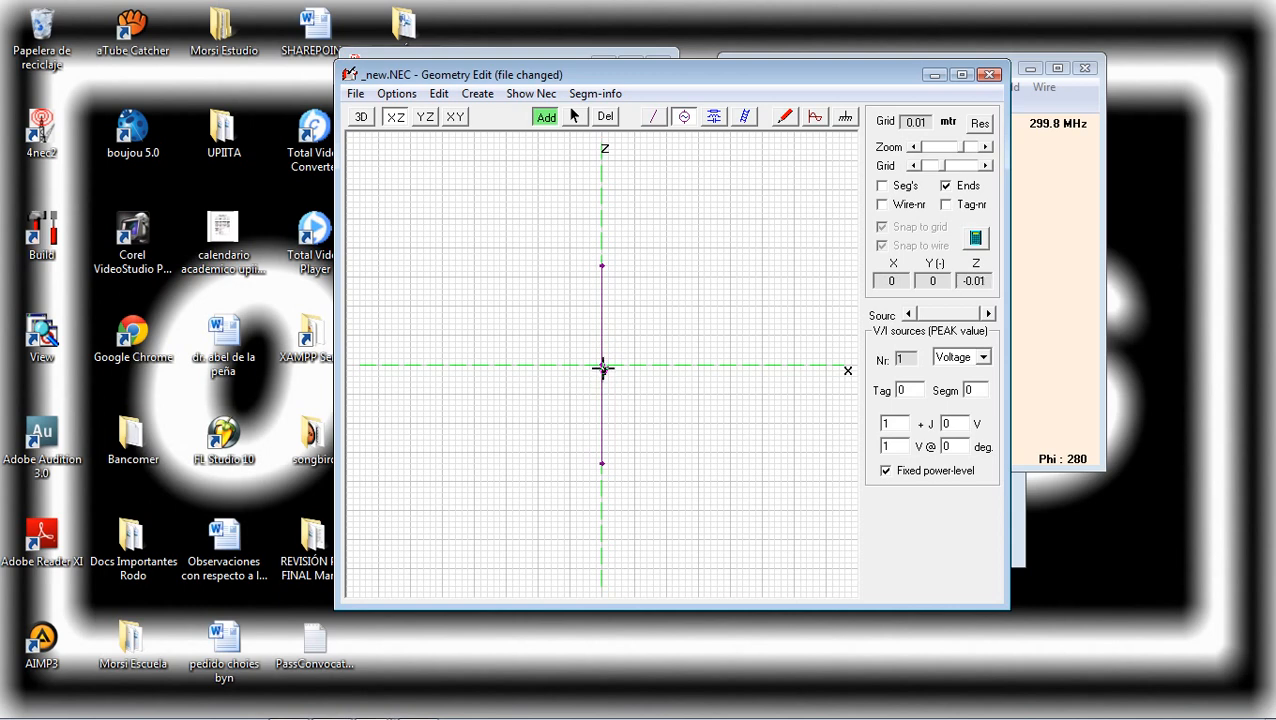
pyautogui.click(601, 372)
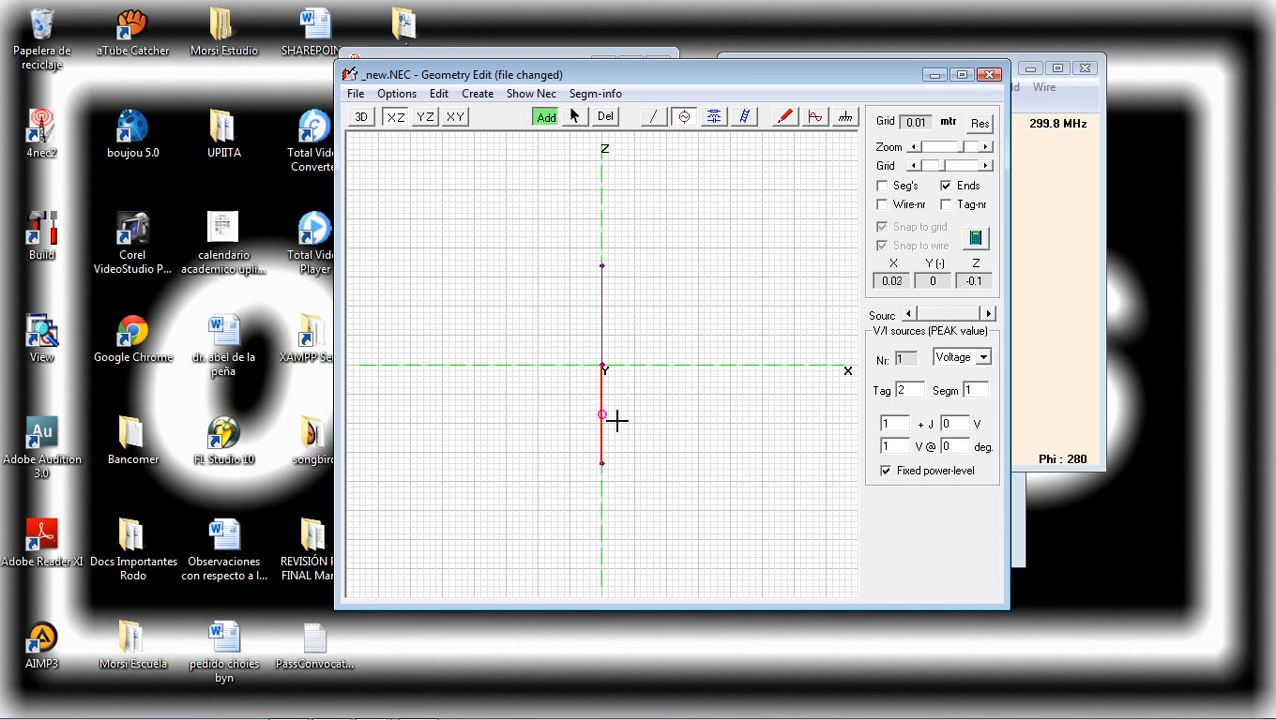
pyautogui.click(575, 118)
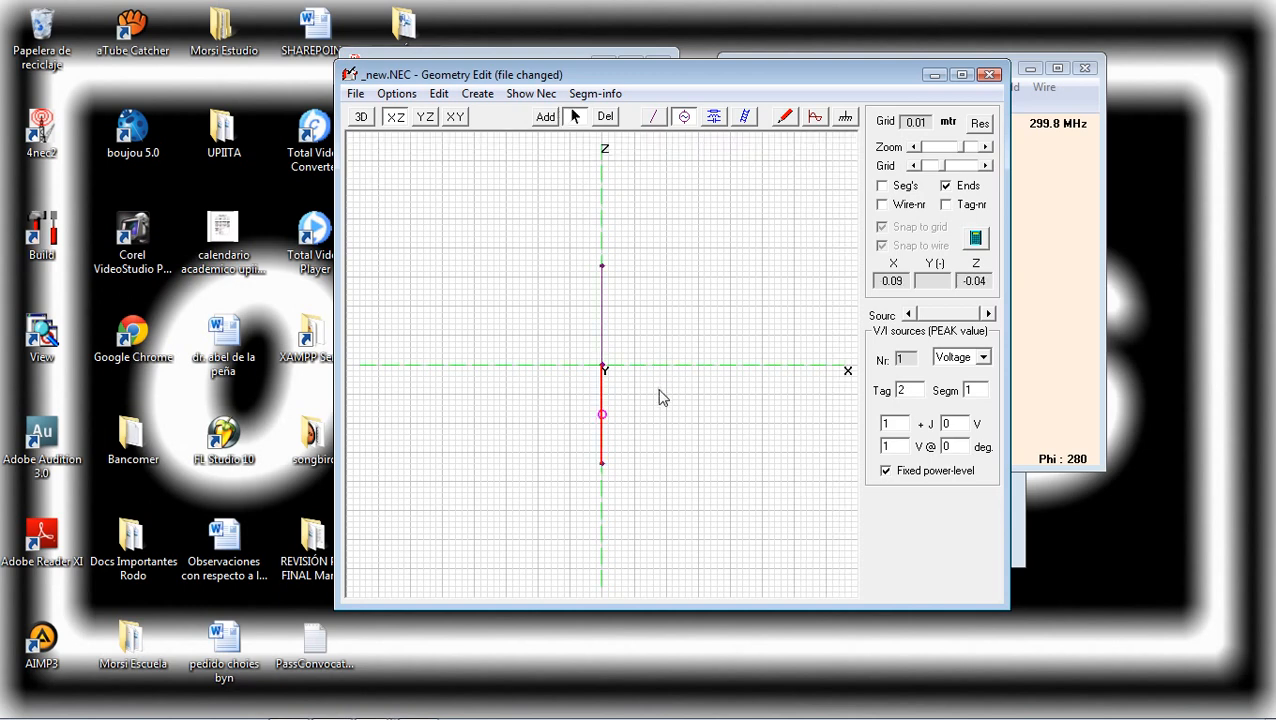
# Set the lower wire's number of segments to 9
pyautogui.click(655, 117)
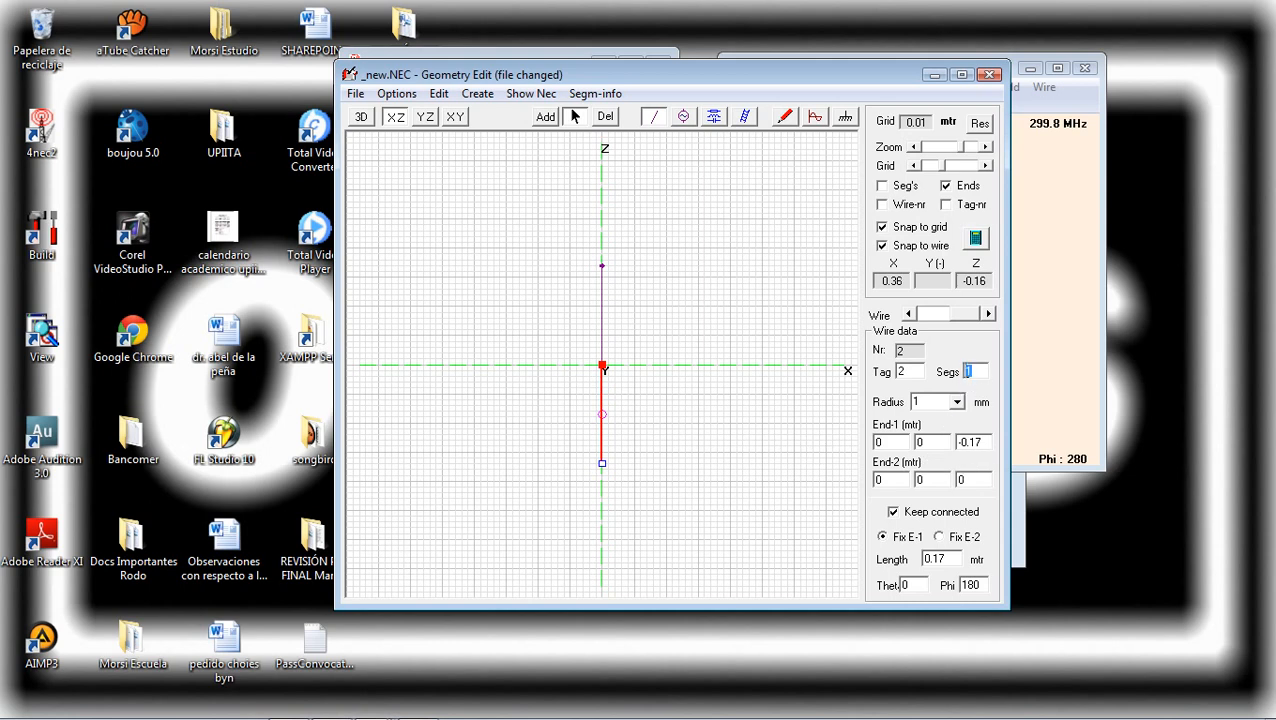
pyautogui.write('9')
pyautogui.click(765, 428)
pyautogui.click(603, 416)
pyautogui.click(603, 460)
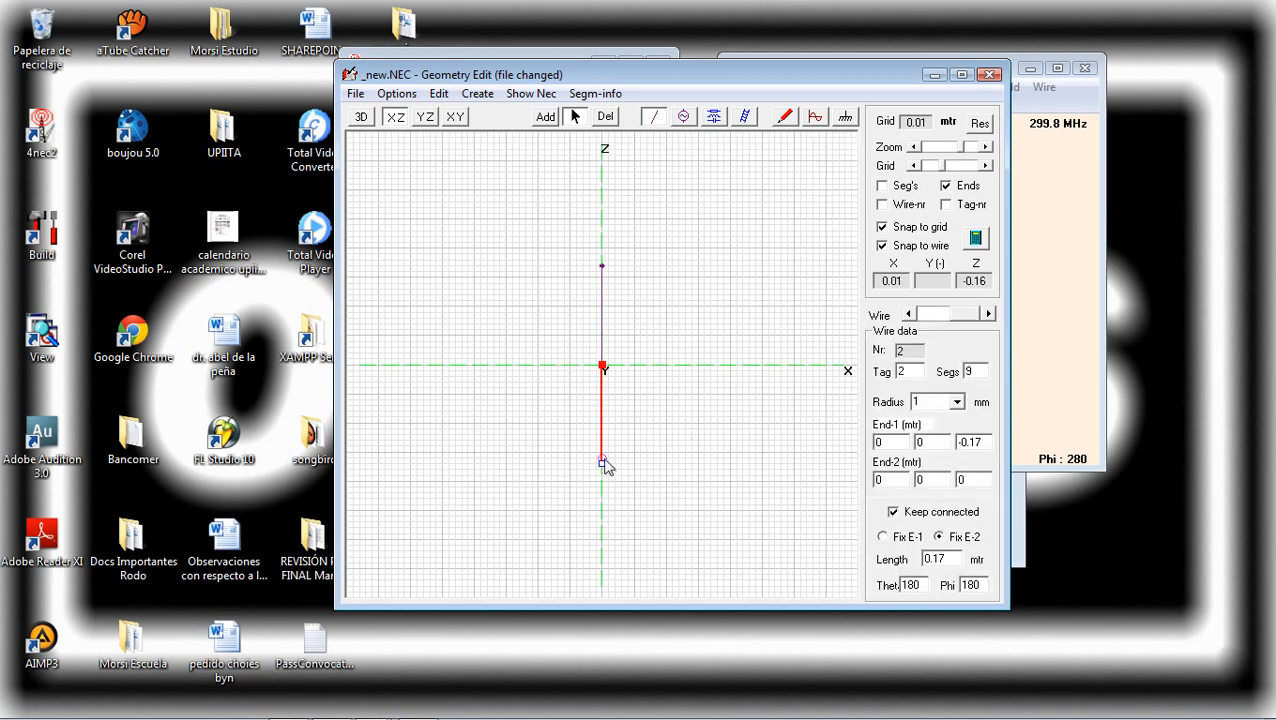
# Move the voltage source to segment 9 of the lower wire, and open the ground parameters
pyautogui.click(683, 116)
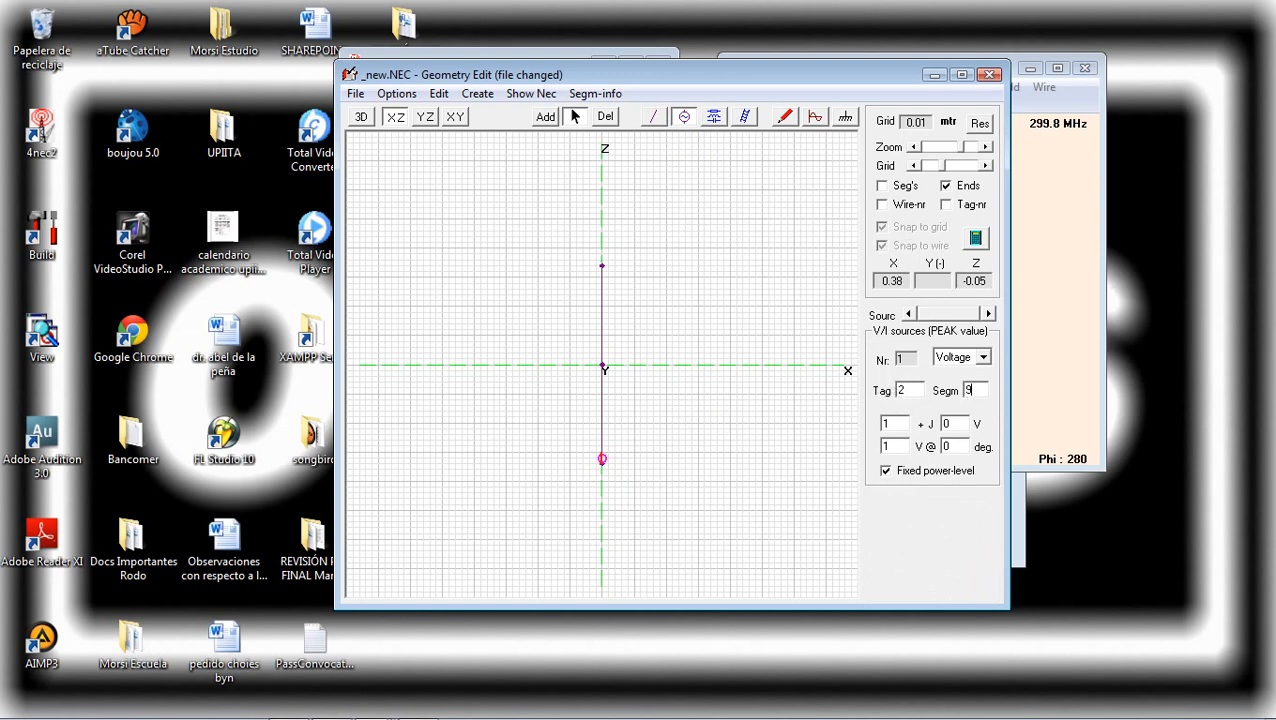
pyautogui.click(741, 381)
pyautogui.click(844, 118)
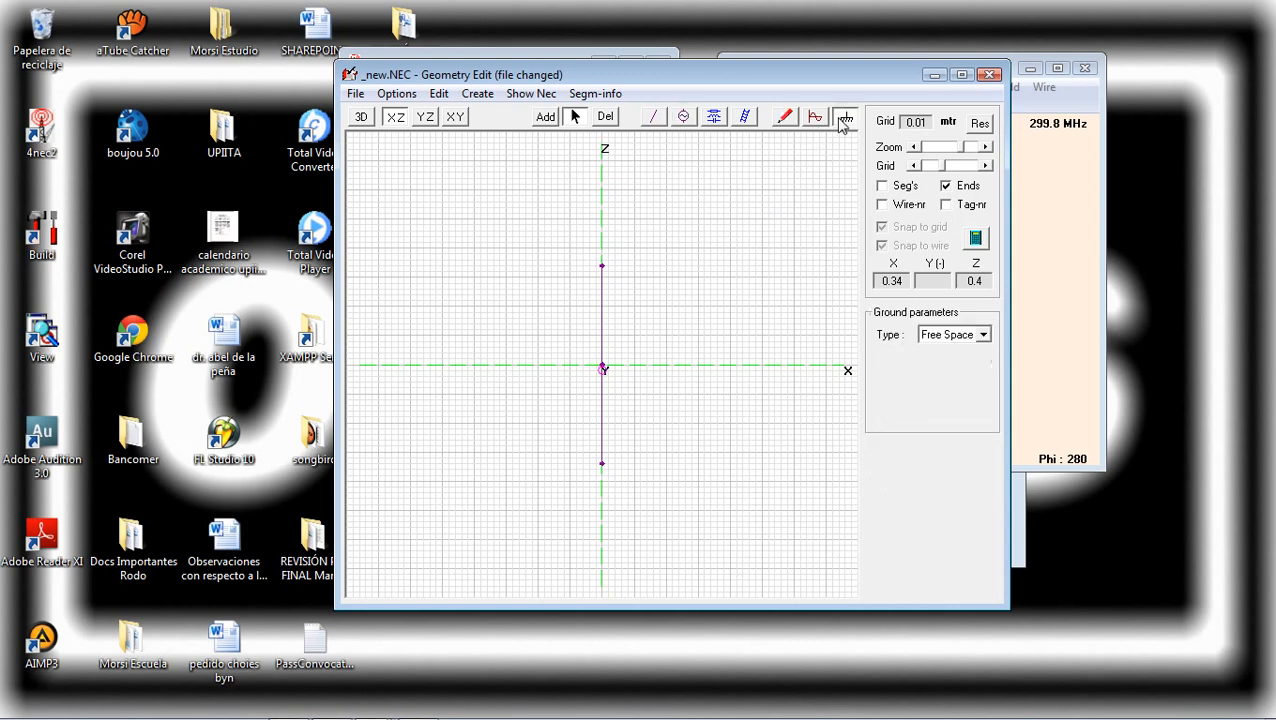
# Generate the full far-field pattern at 434 MHz with 5-degree resolution from the on-screen geometry, and dismiss the warning
pyautogui.click(976, 240)
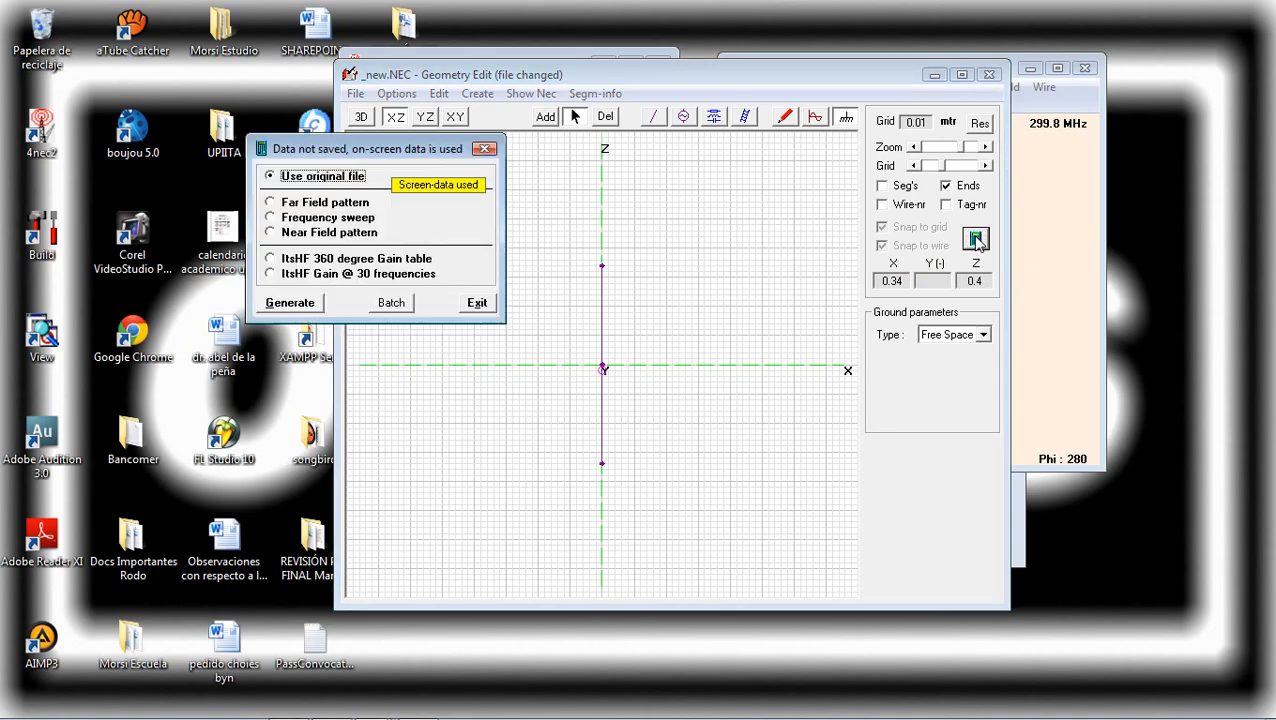
pyautogui.click(350, 203)
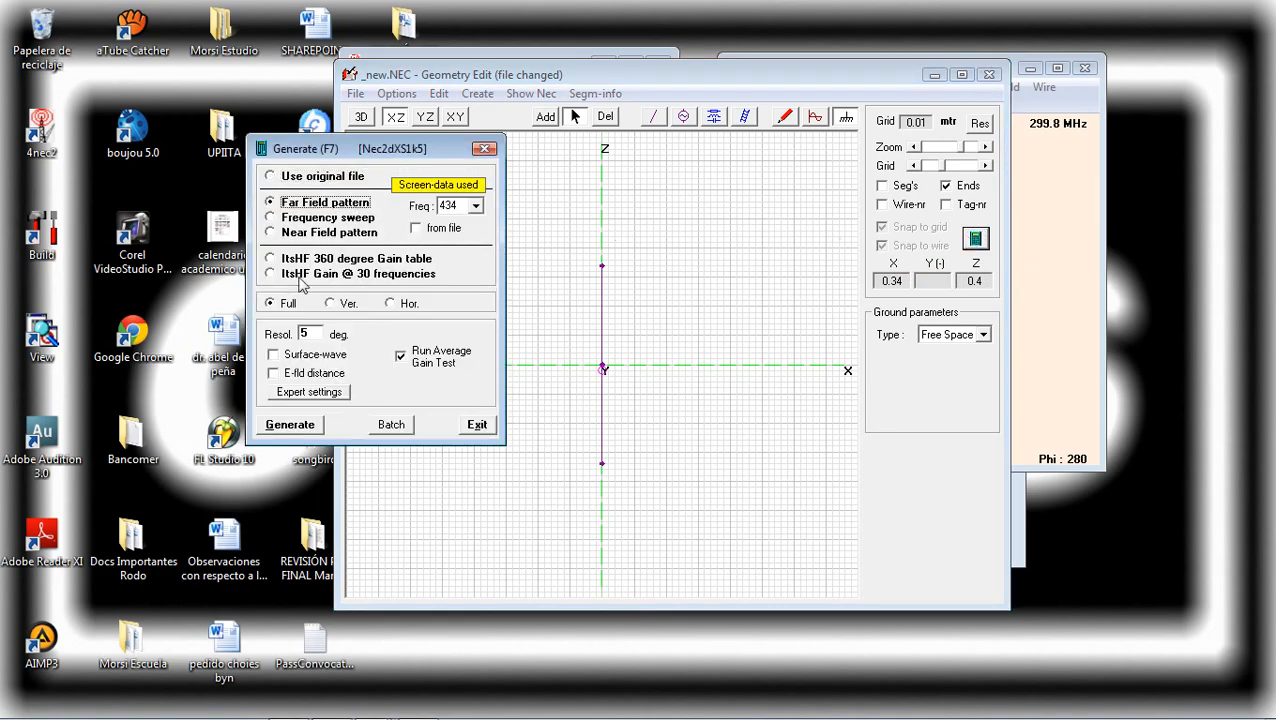
pyautogui.click(290, 425)
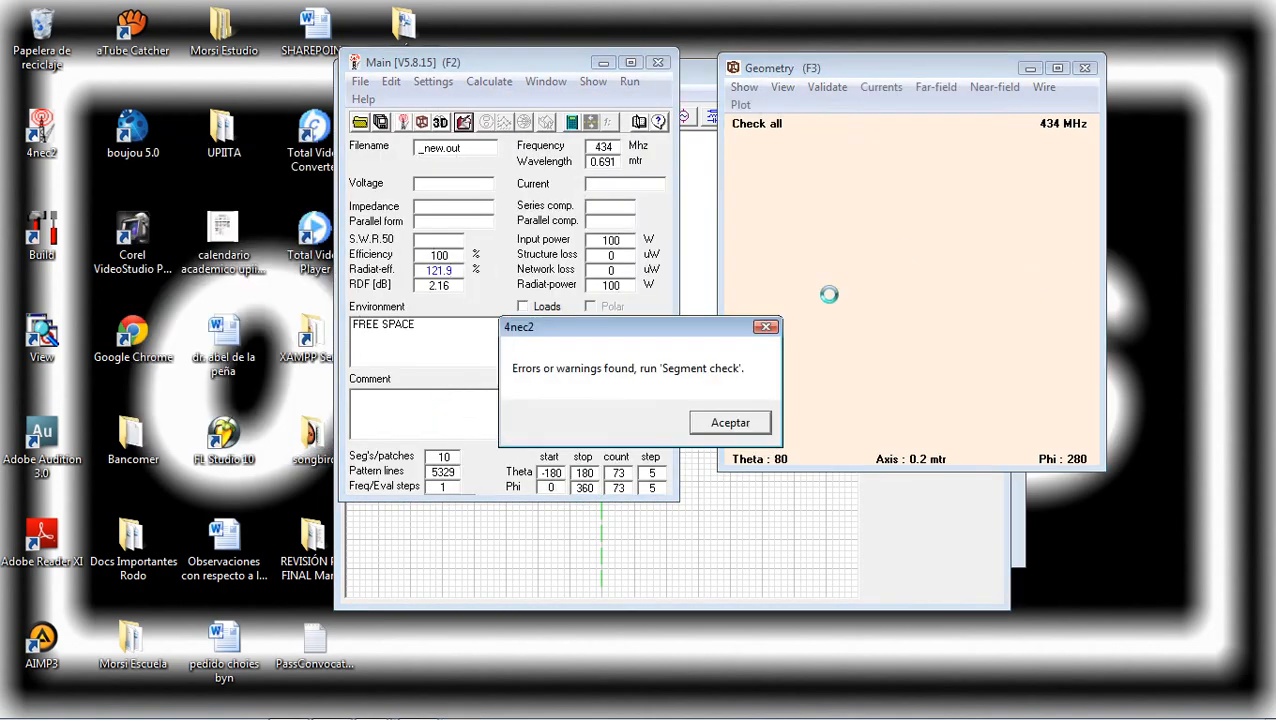
pyautogui.click(740, 422)
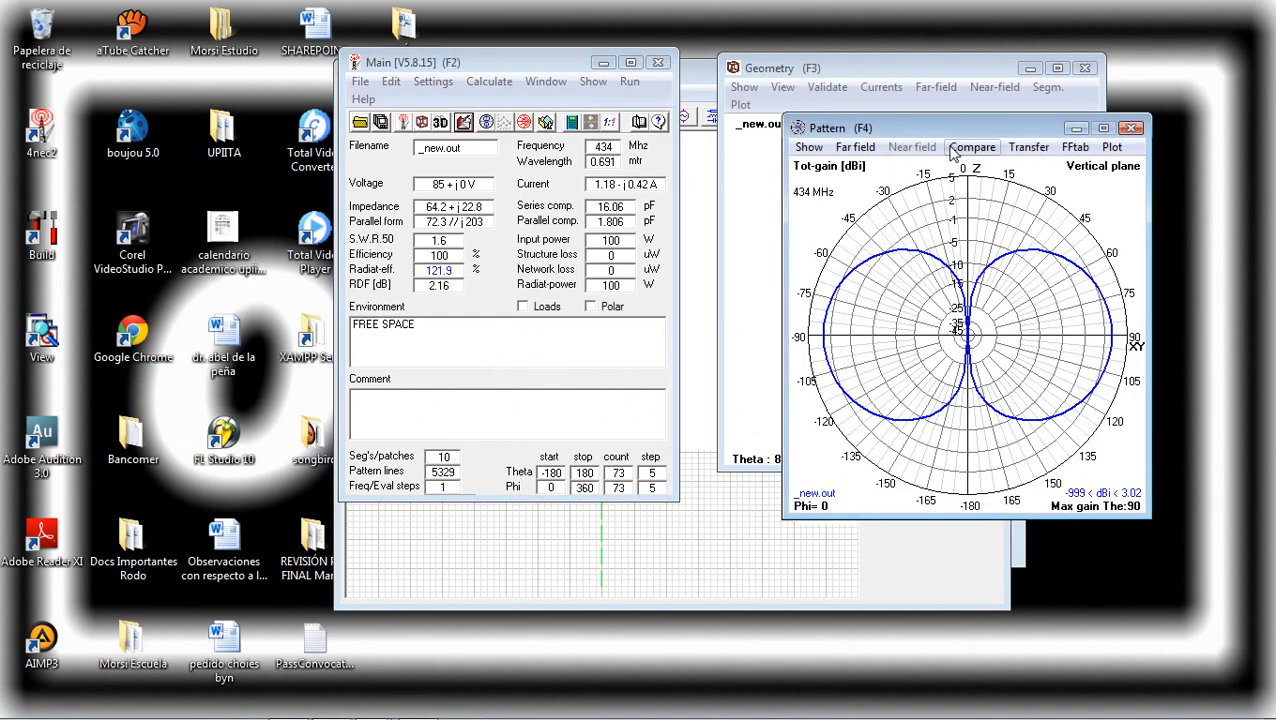
# Read the vertical-plane gain at 90 and 105 degrees, and view the horizontal-plane pattern before returning to the vertical plane
pyautogui.click(1117, 343)
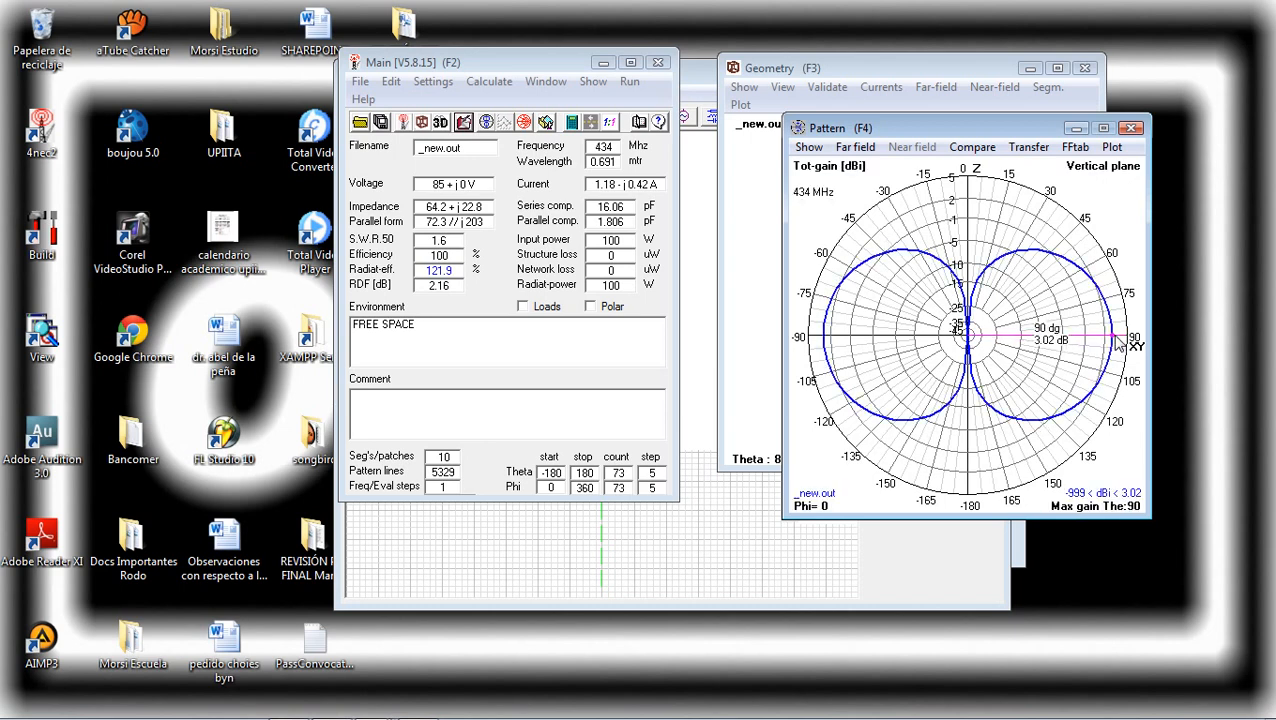
pyautogui.click(1112, 351)
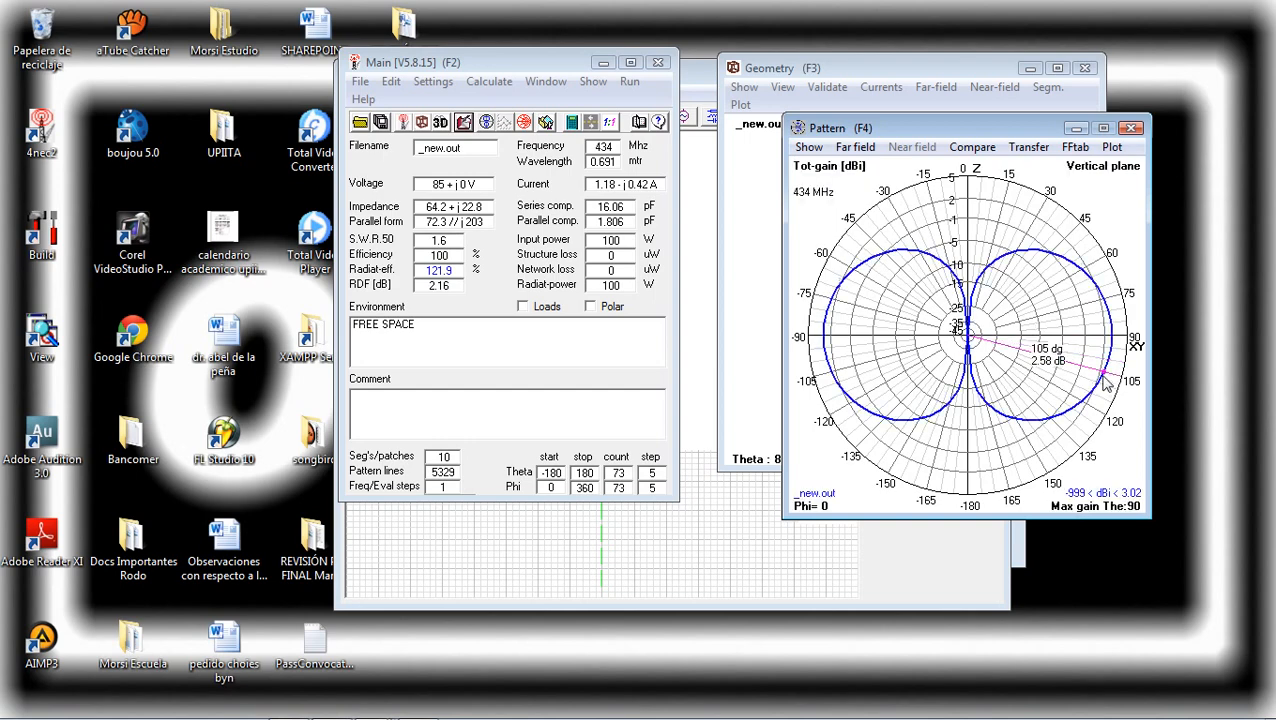
pyautogui.click(1116, 345)
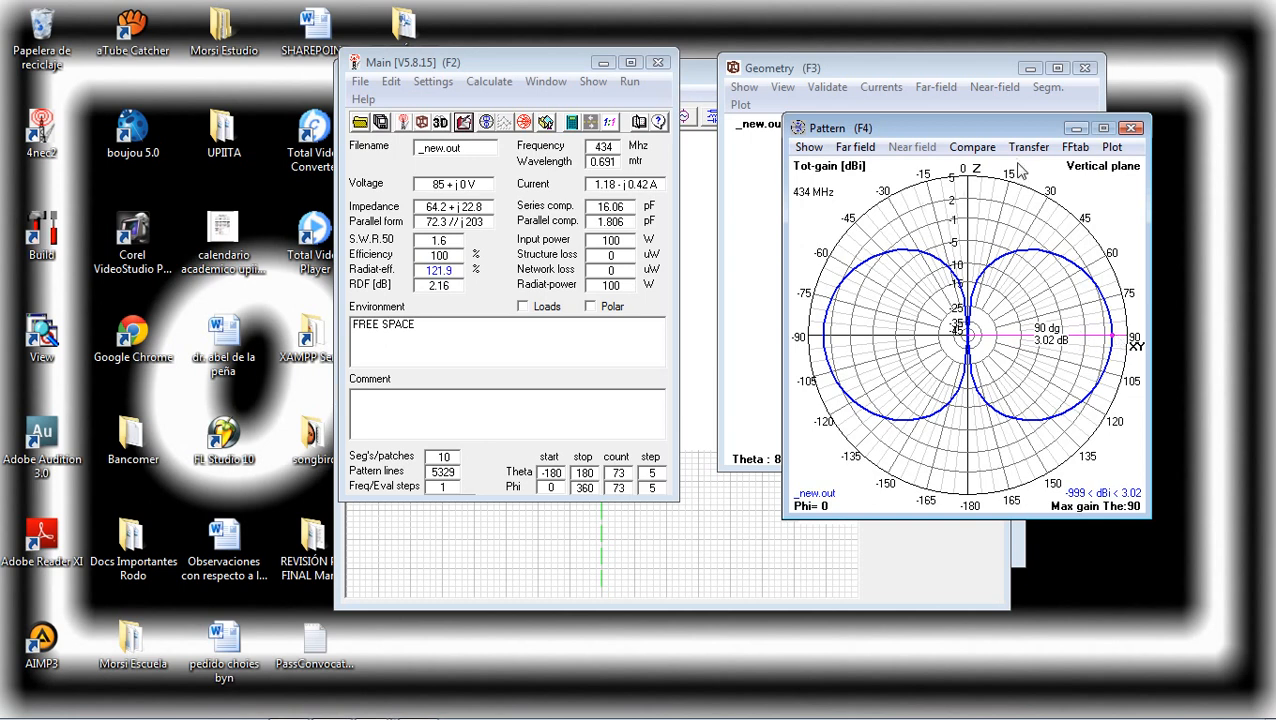
pyautogui.press('space')
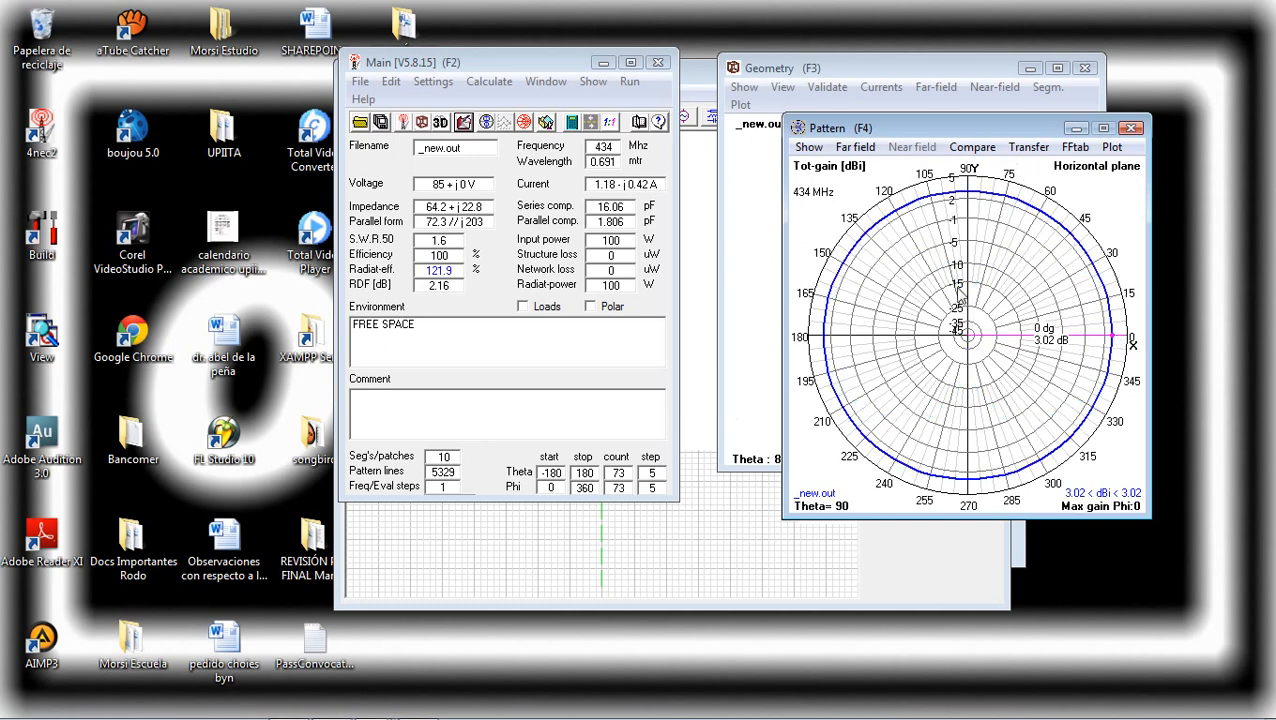
pyautogui.press('space')
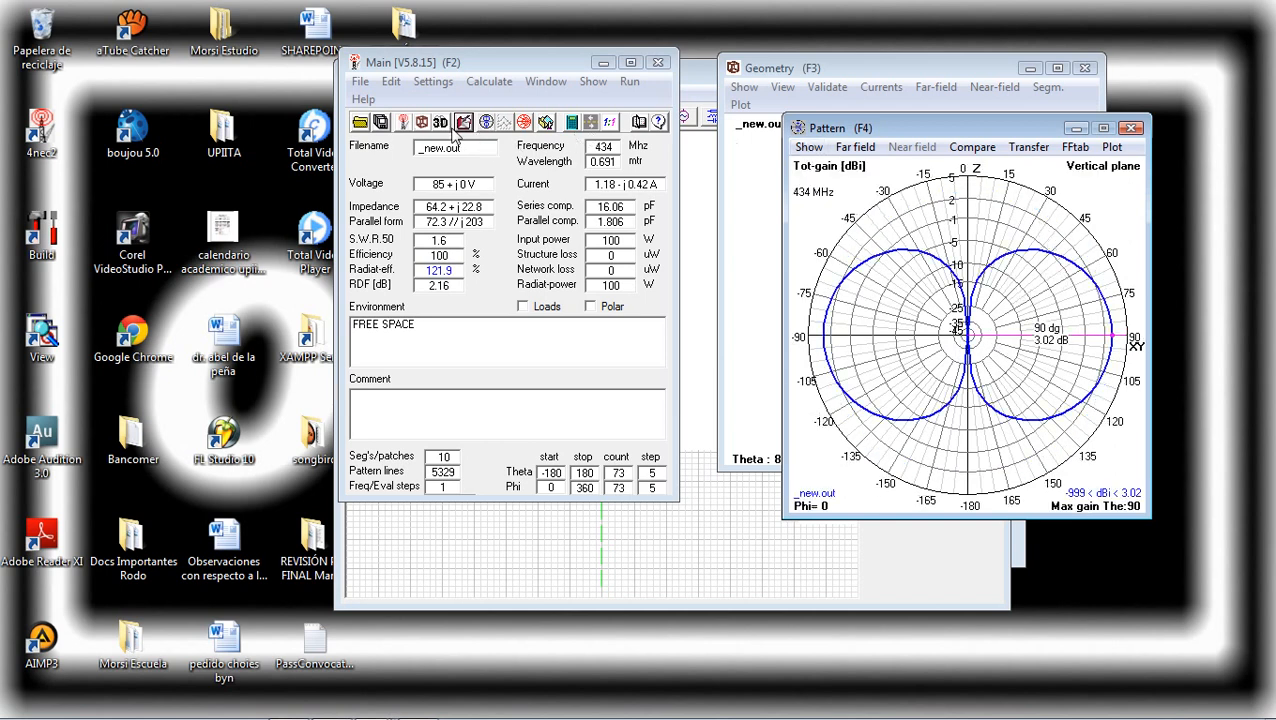
pyautogui.click(451, 249)
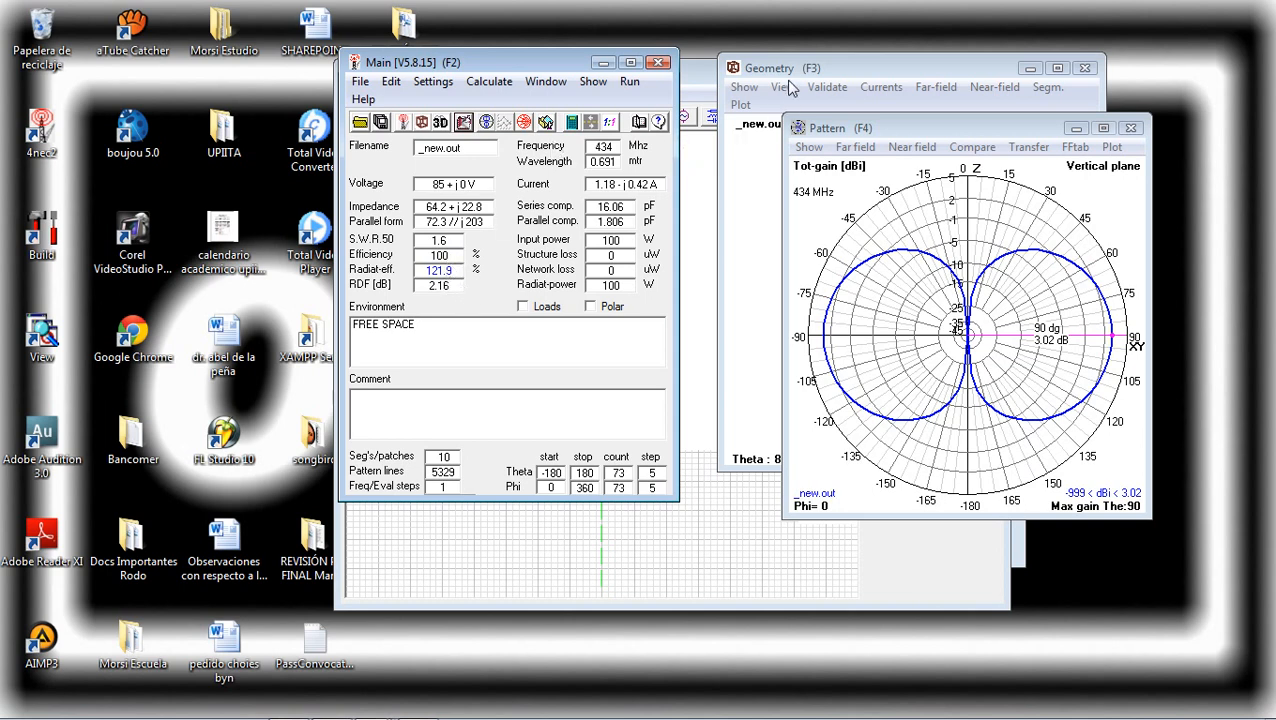
# View the dipole in the 3D viewer with its solid total-gain pattern displayed, examine it from several angles, and close the viewer
pyautogui.click(440, 122)
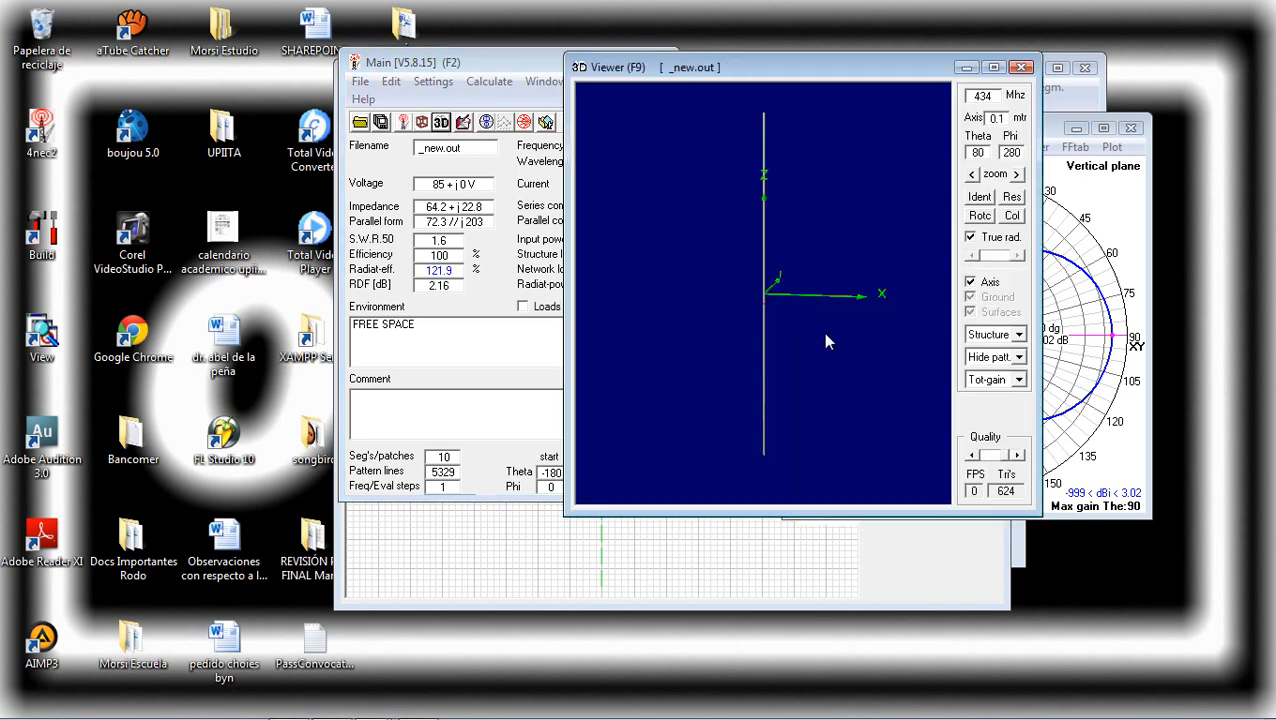
pyautogui.moveTo(826, 342); pyautogui.dragTo(877, 374)
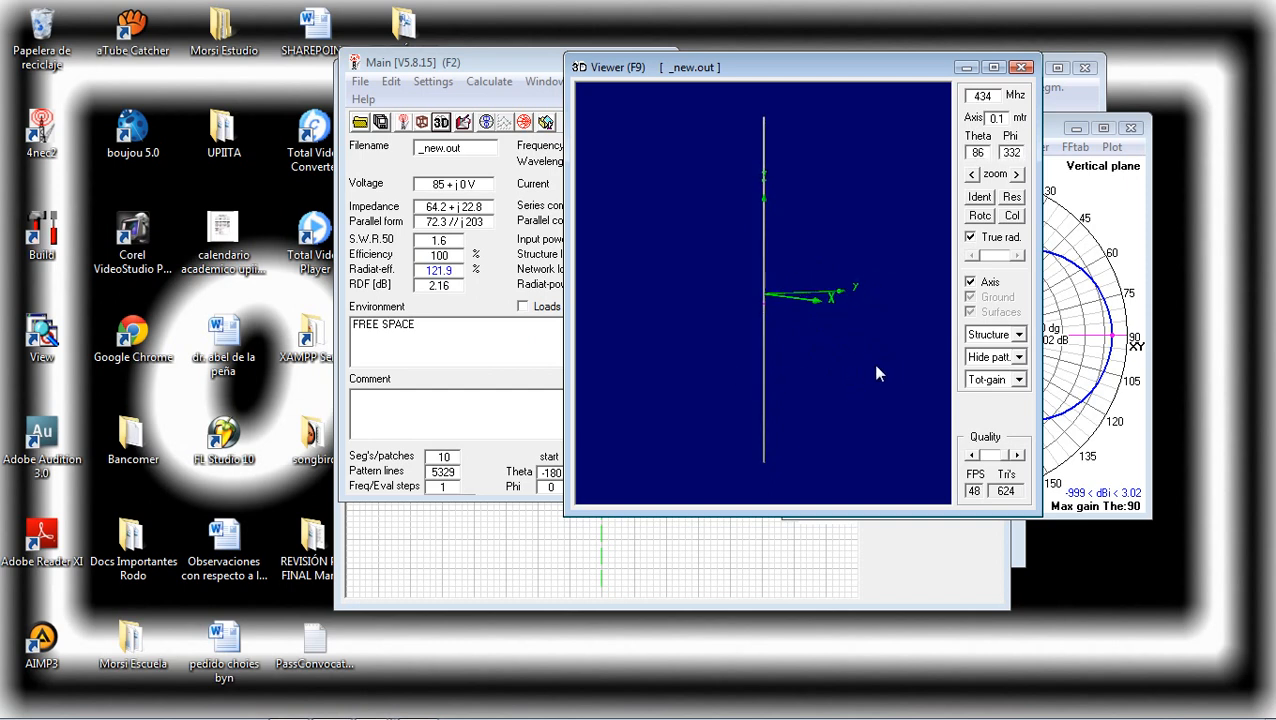
pyautogui.click(1018, 357)
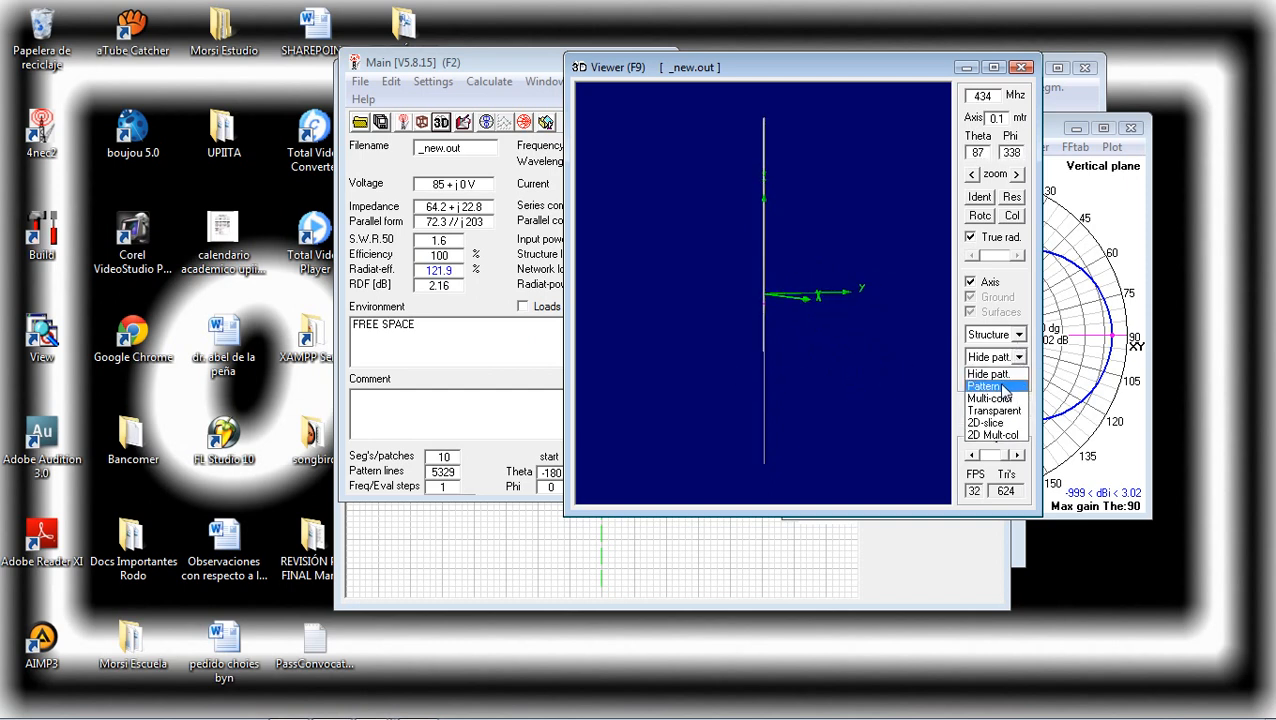
pyautogui.click(1005, 388)
pyautogui.moveTo(854, 333); pyautogui.dragTo(793, 307)
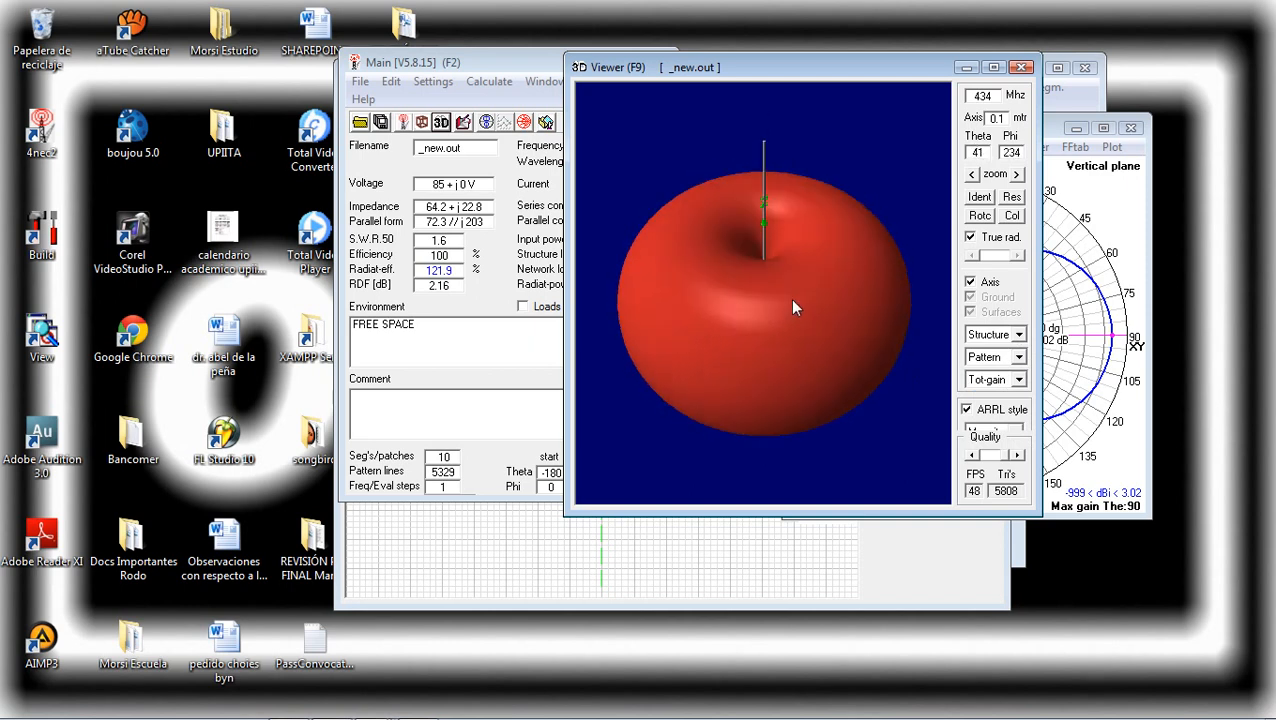
pyautogui.click(1020, 67)
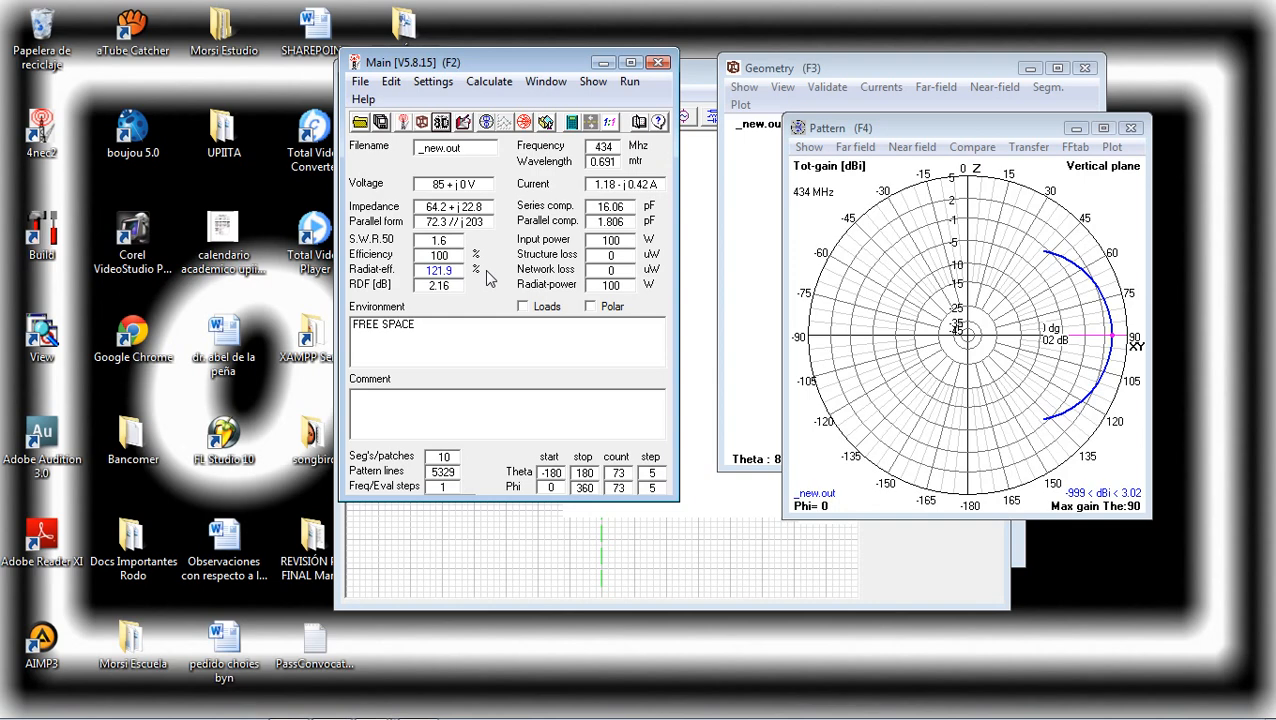
# Reopen the geometry editor and inspect the wire data of the dipole's upper and lower wires
pyautogui.click(467, 119)
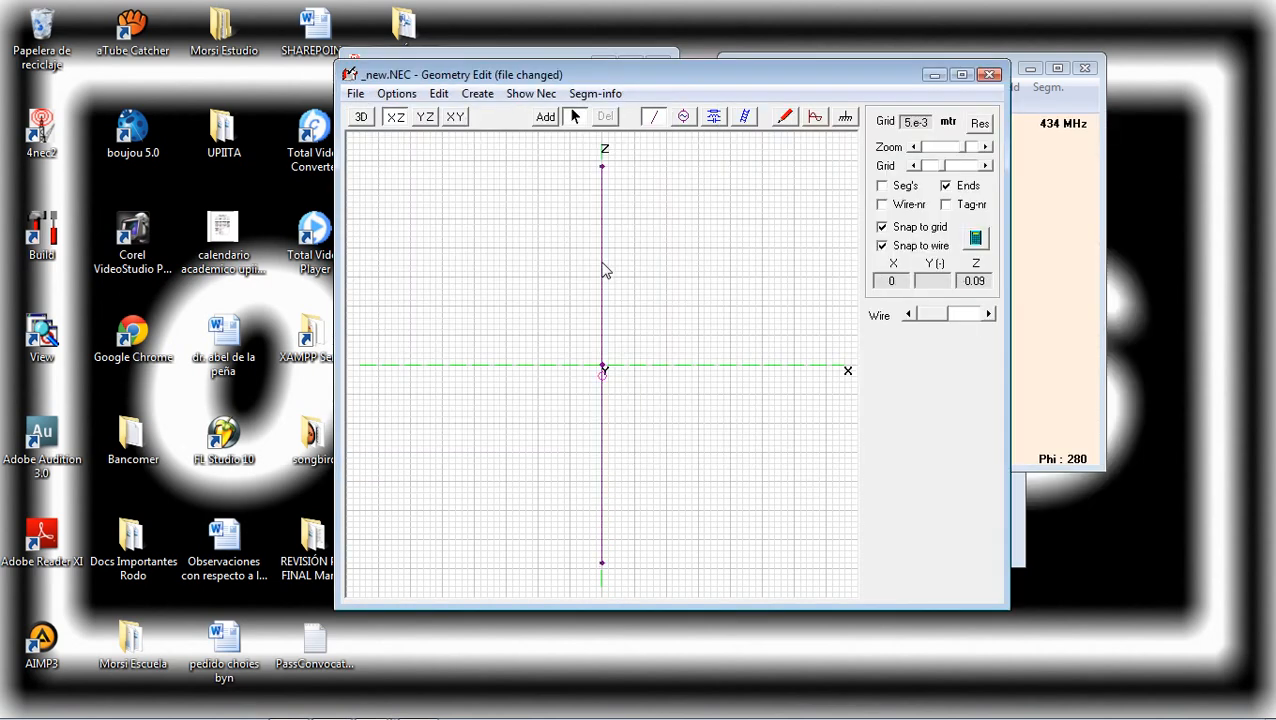
pyautogui.click(604, 257)
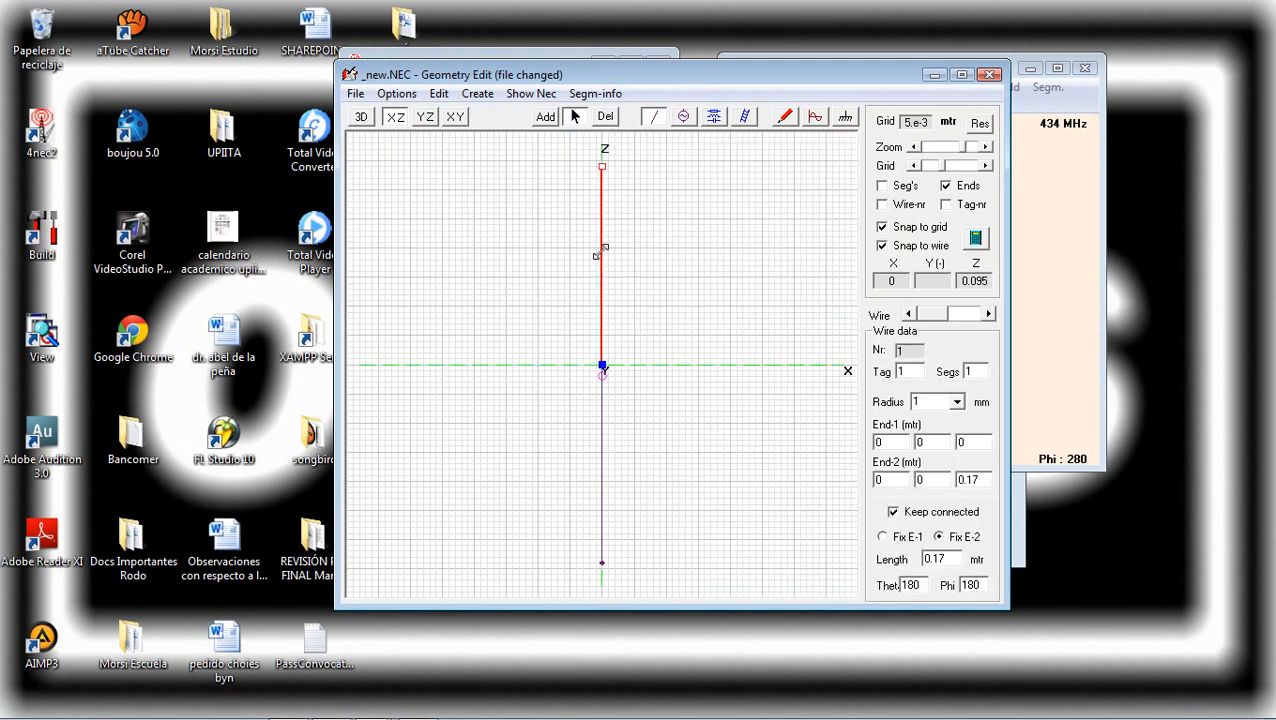
pyautogui.click(604, 430)
pyautogui.click(604, 292)
# Create a 16-section circle in the XZ plane, about 0.05 m in radius, centred near X -0.115 and Z 0.14
pyautogui.click(478, 94)
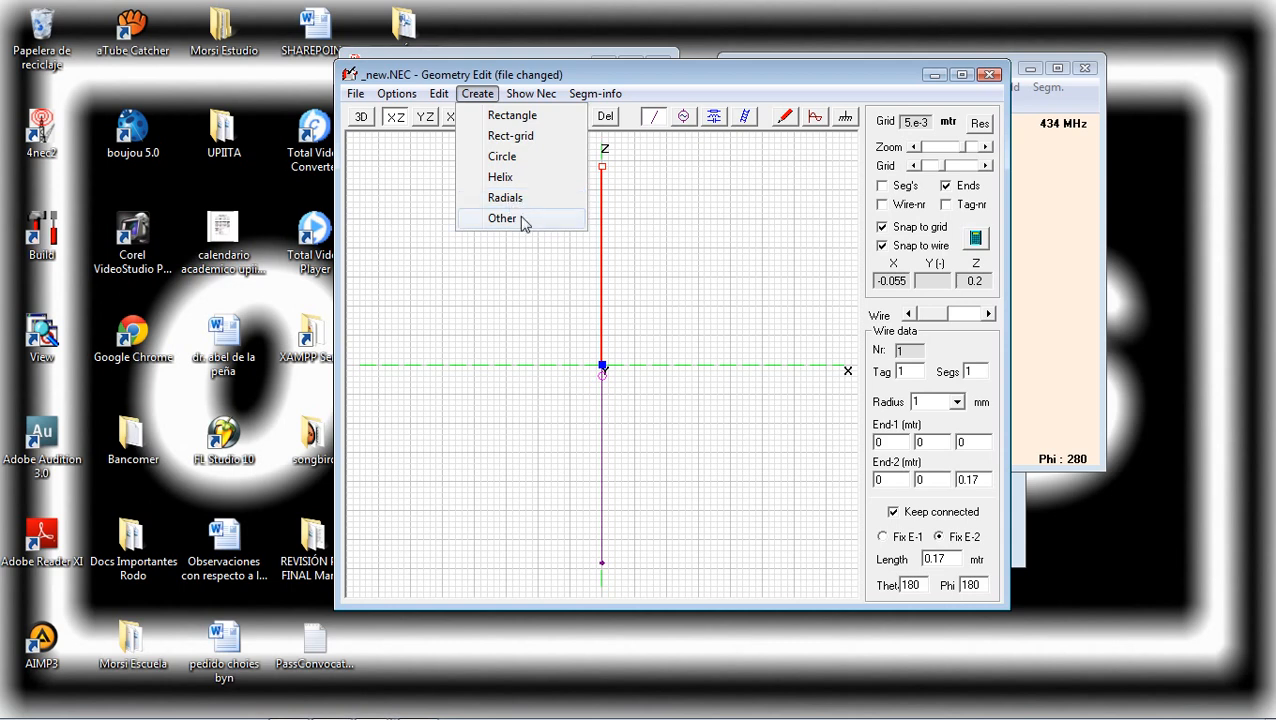
pyautogui.click(503, 157)
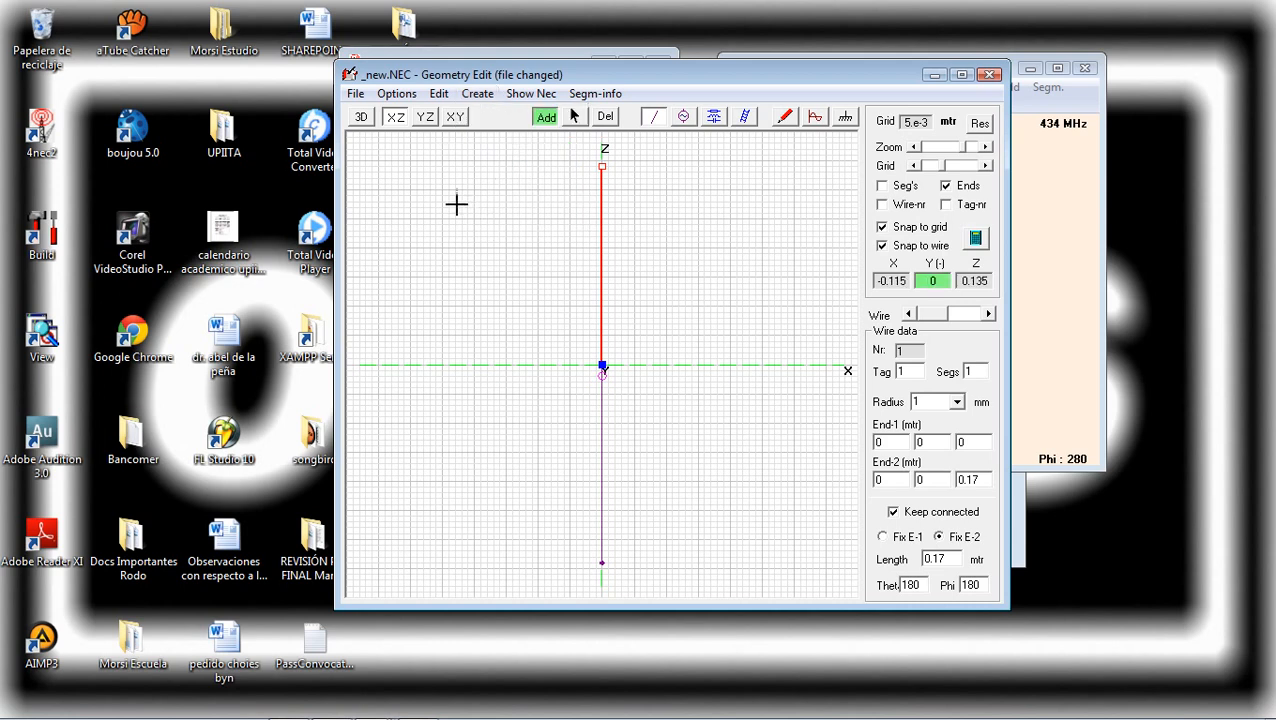
pyautogui.moveTo(456, 202)
pyautogui.mouseDown()
pyautogui.moveTo(447, 267)
pyautogui.moveTo(470, 260)
pyautogui.mouseUp()
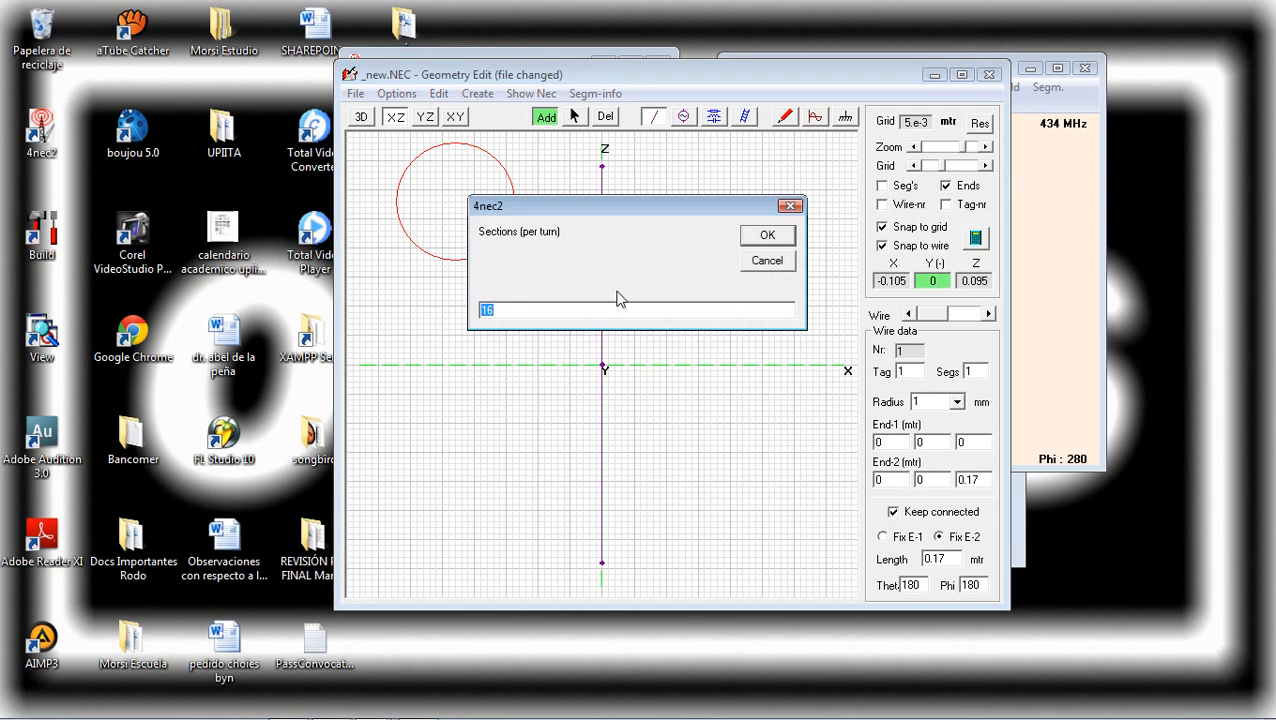
pyautogui.click(748, 240)
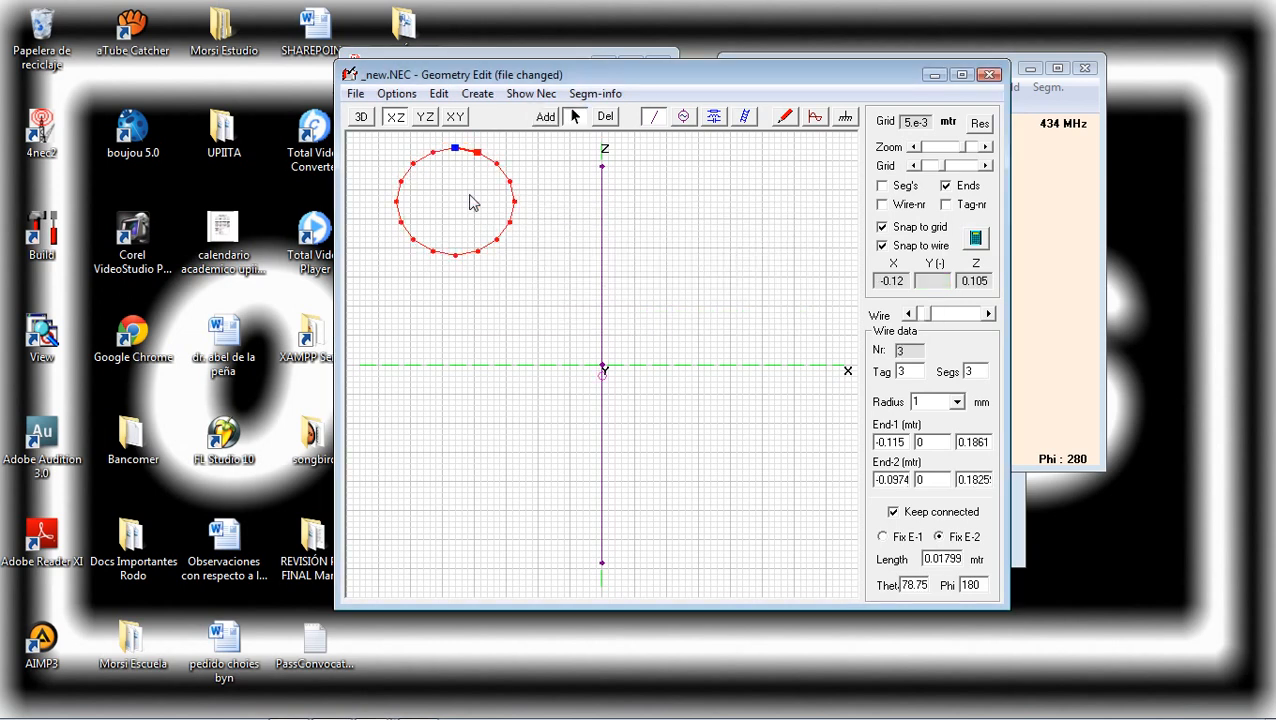
pyautogui.click(957, 401)
pyautogui.click(926, 403)
# Examine the dipole and circle in the 3D view, and return to the XZ plane
pyautogui.click(361, 117)
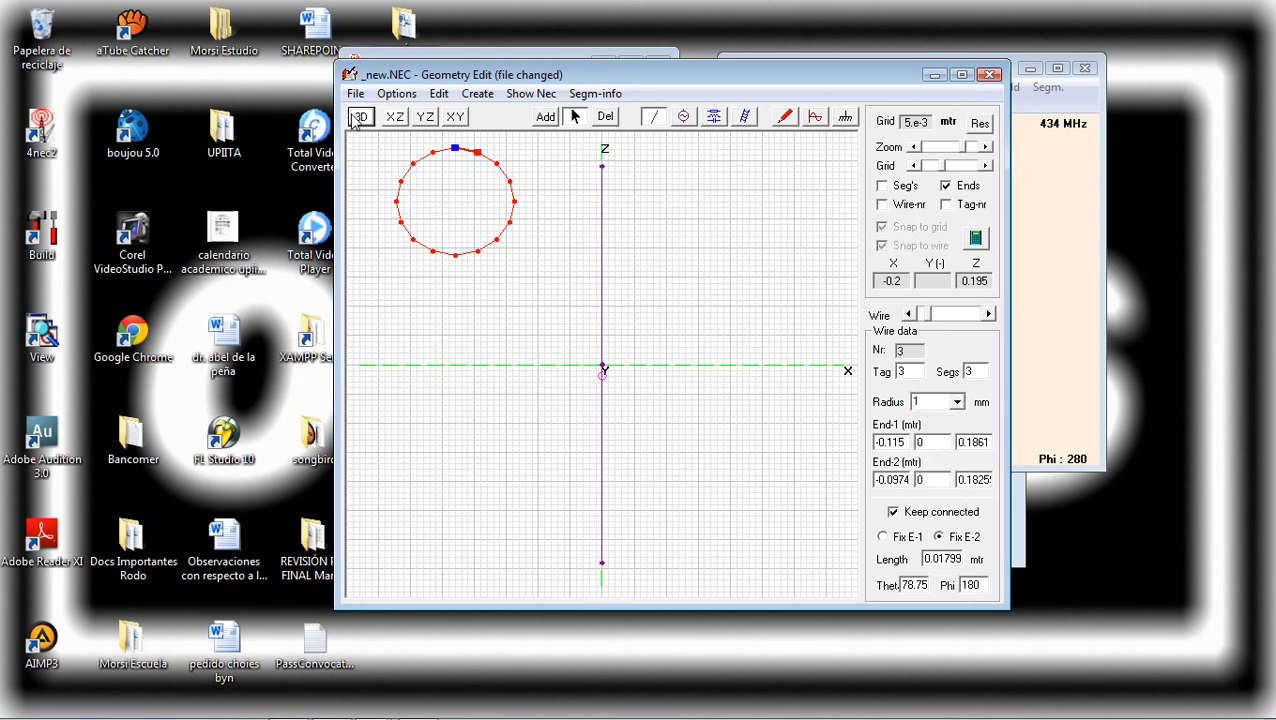
pyautogui.moveTo(467, 346); pyautogui.dragTo(765, 358)
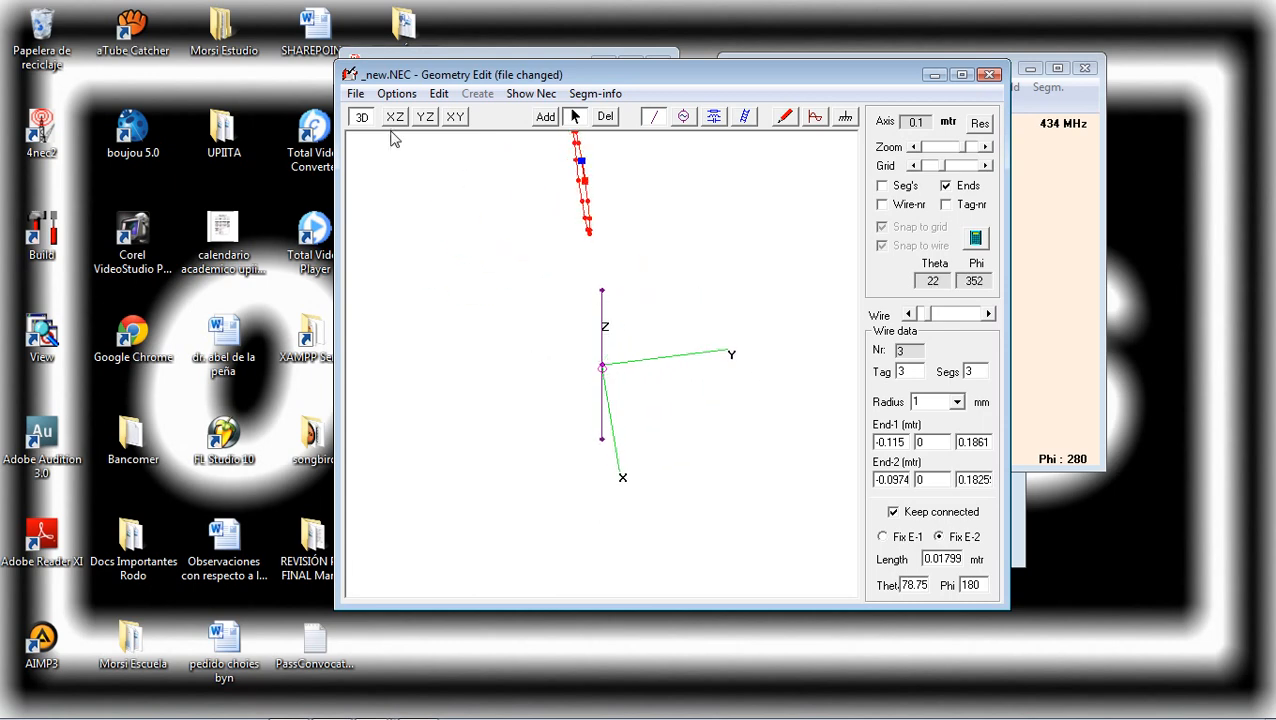
pyautogui.click(394, 119)
# Deform the circle by pulling its upper-right wire outward to about X -0.055, Z 0.165, and select the wire below it
pyautogui.moveTo(503, 296); pyautogui.dragTo(364, 288)
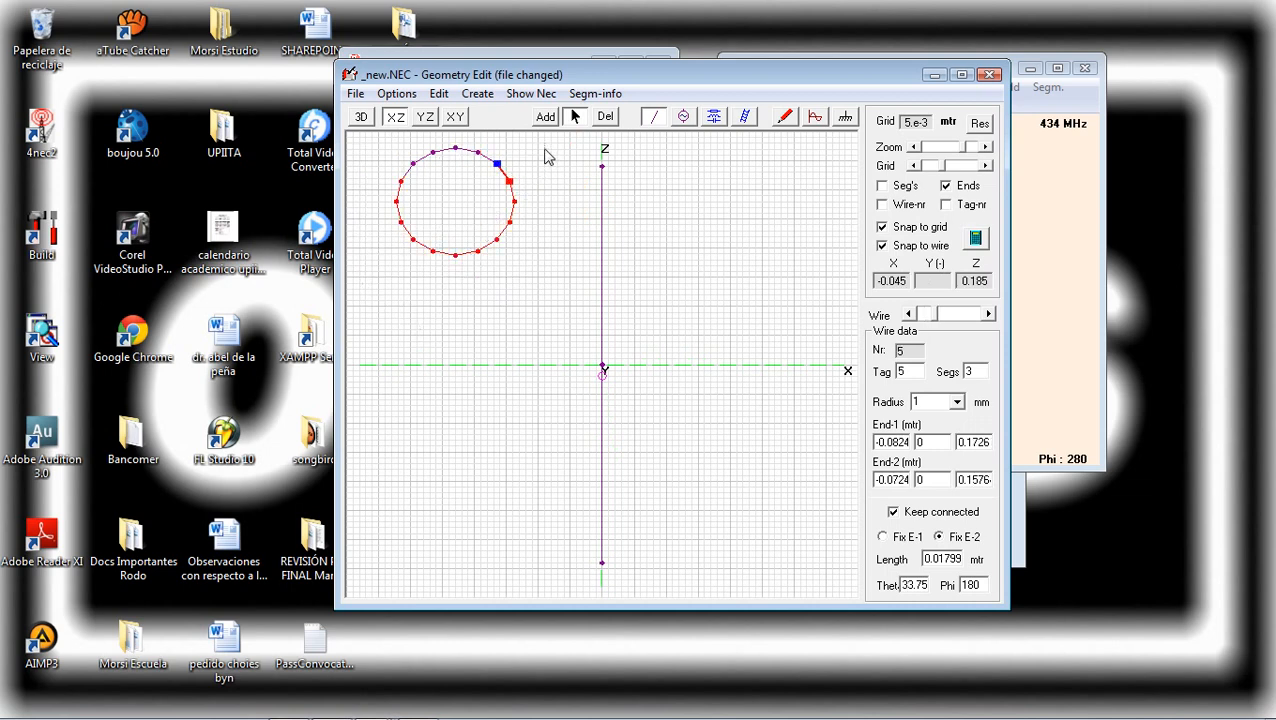
pyautogui.moveTo(538, 145); pyautogui.dragTo(386, 296)
pyautogui.click(503, 180)
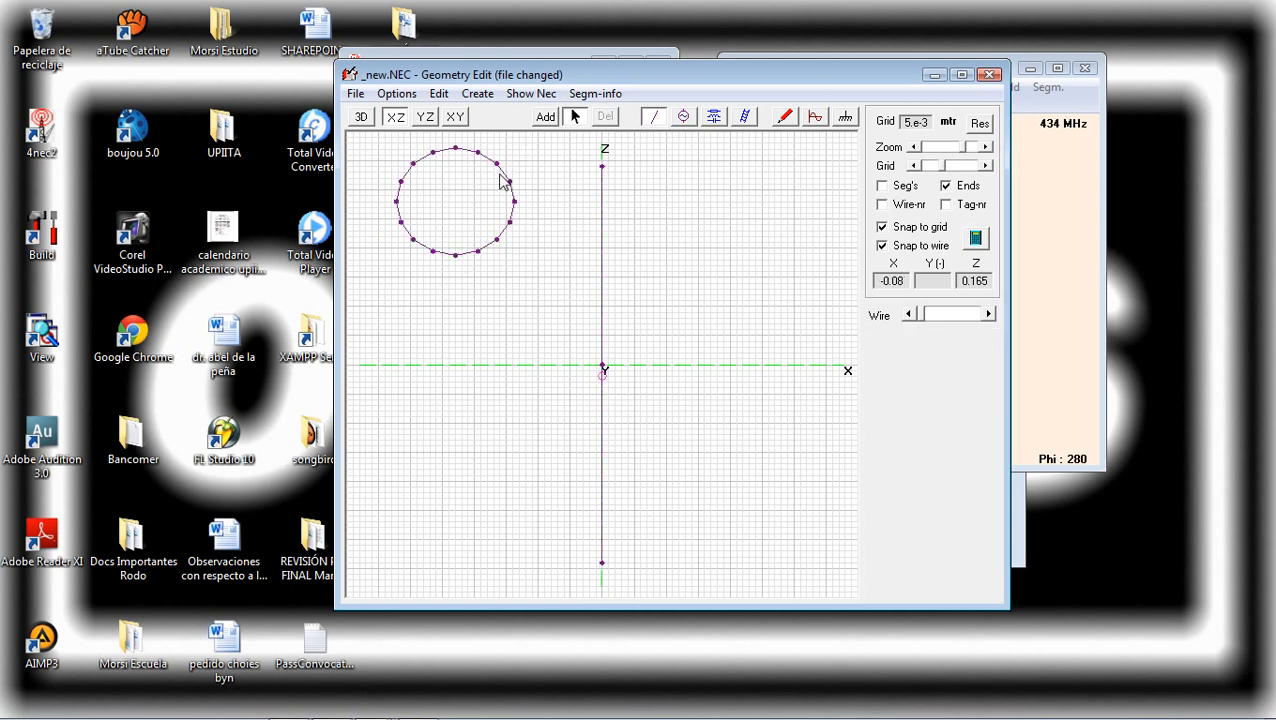
pyautogui.moveTo(503, 180); pyautogui.dragTo(531, 172)
pyautogui.click(518, 216)
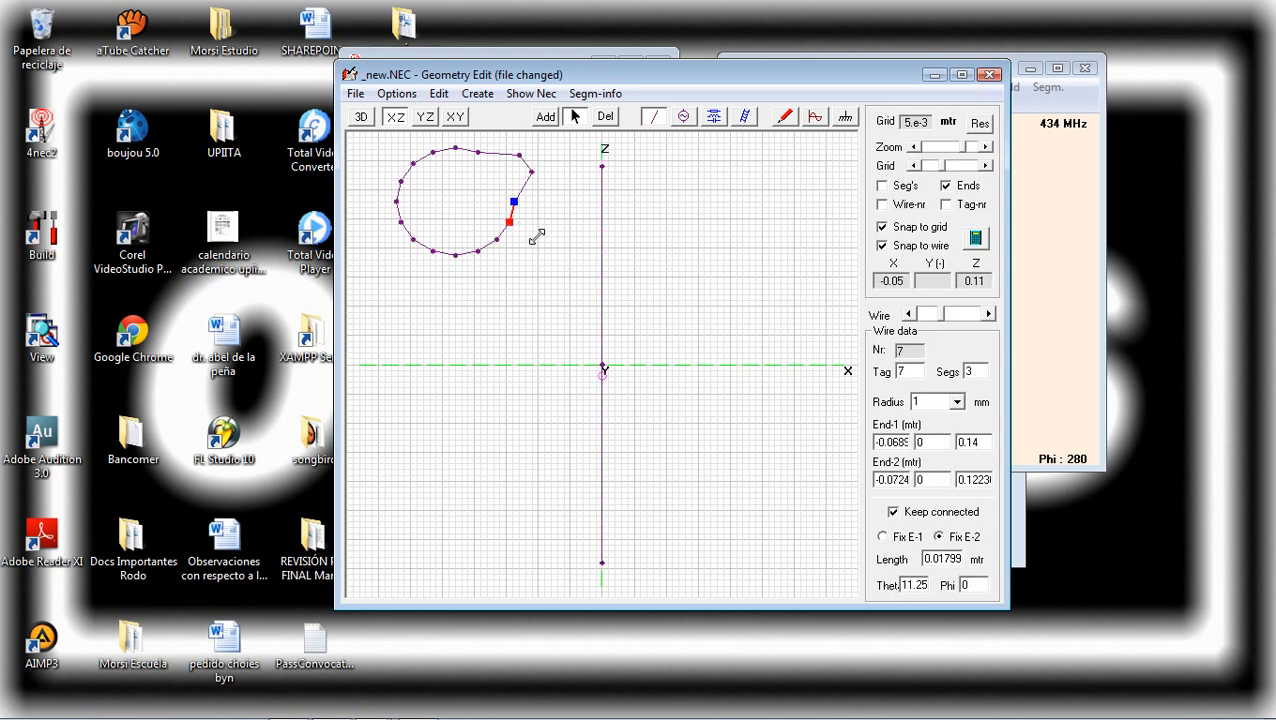
# Inspect the deformed circle in the YZ, XY and 3D views, and return to the XZ plane
pyautogui.click(425, 117)
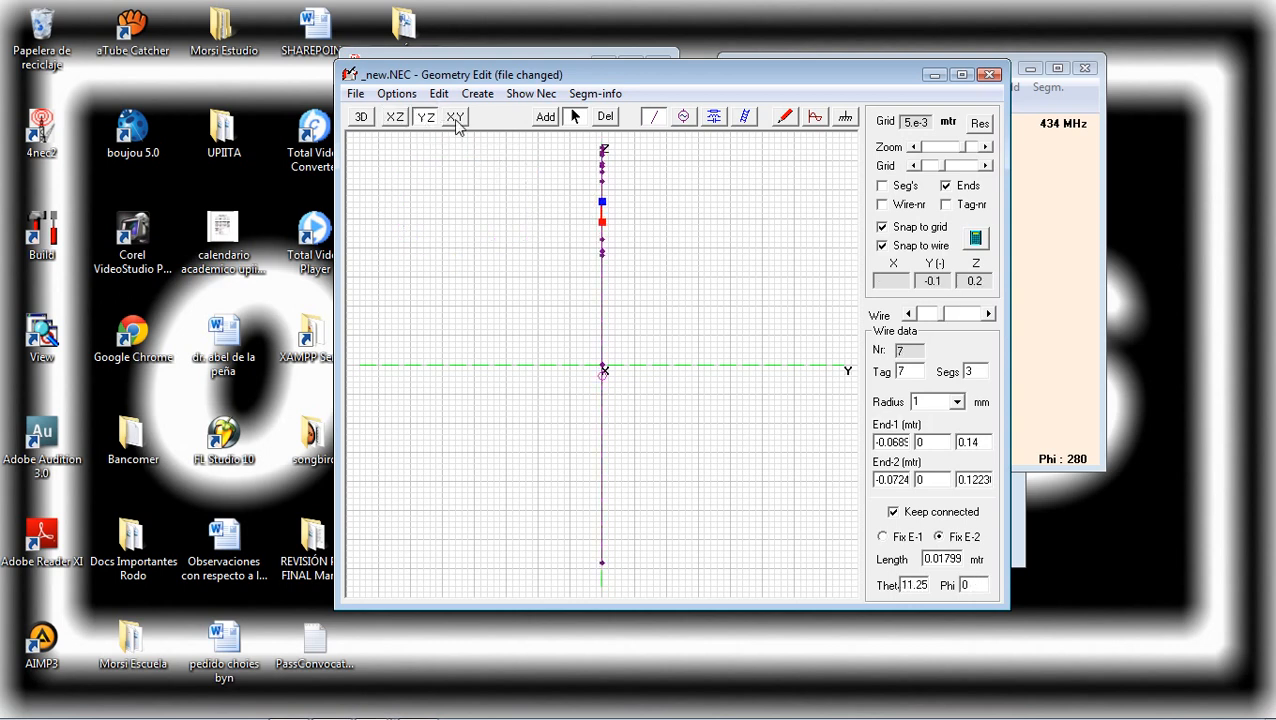
pyautogui.click(456, 118)
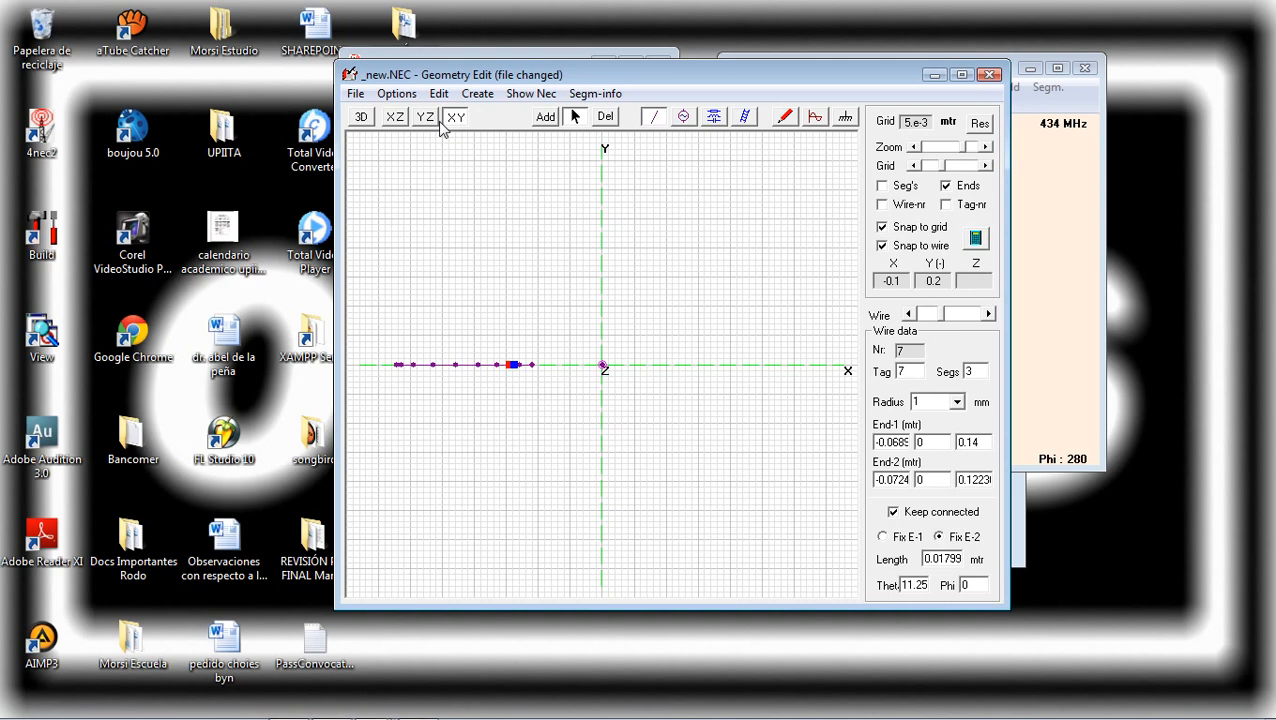
pyautogui.click(362, 117)
pyautogui.moveTo(470, 330); pyautogui.dragTo(450, 276)
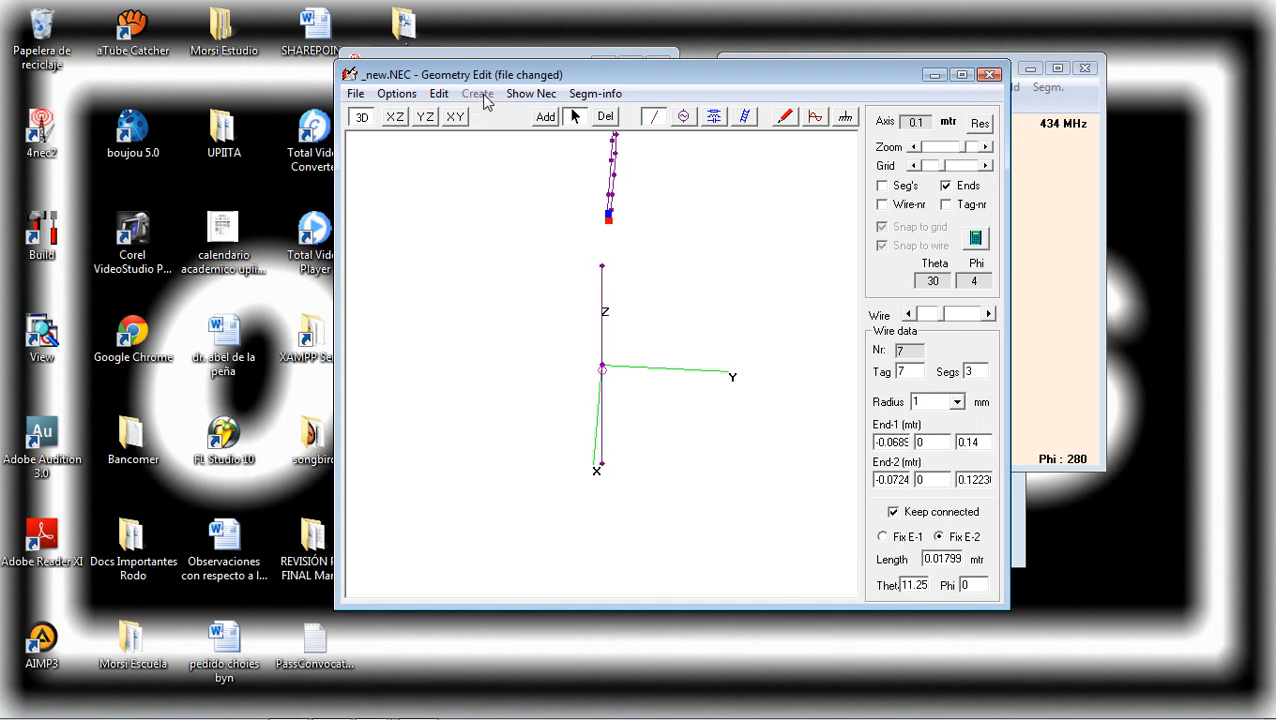
pyautogui.click(396, 117)
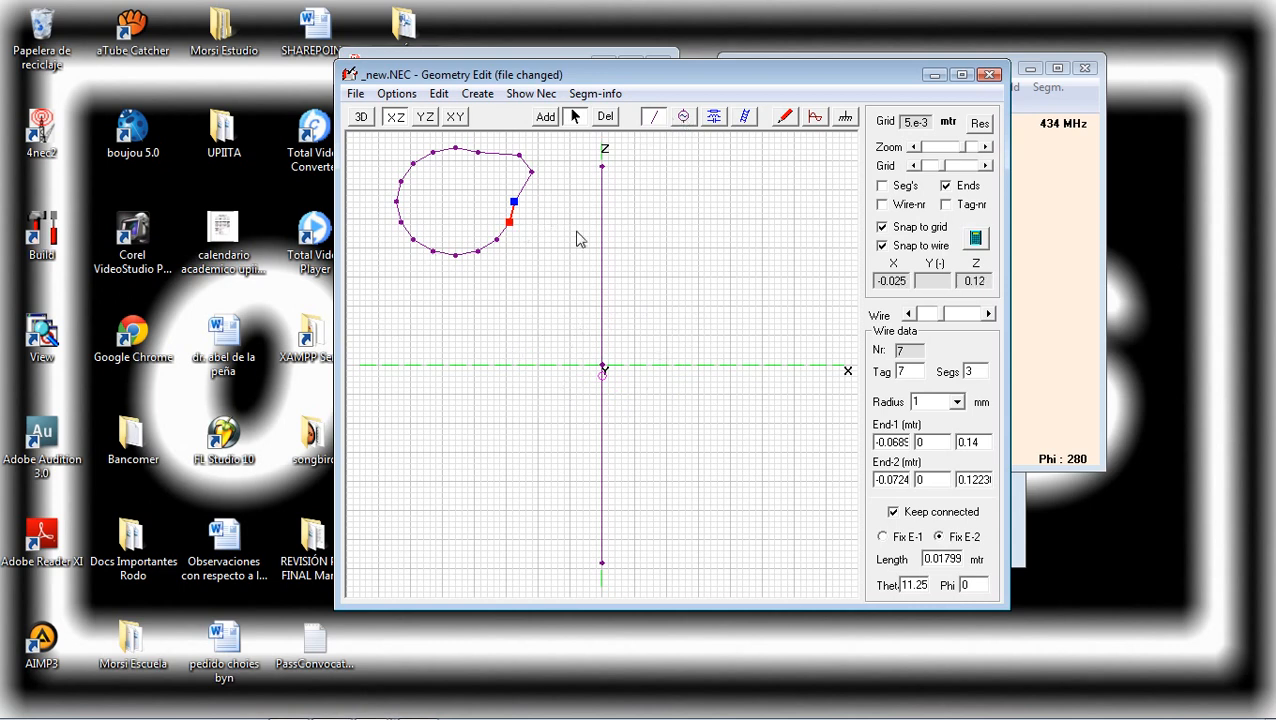
# Delete all wires of the deformed circle, leaving only the two dipole wires
pyautogui.moveTo(521, 282); pyautogui.dragTo(380, 140)
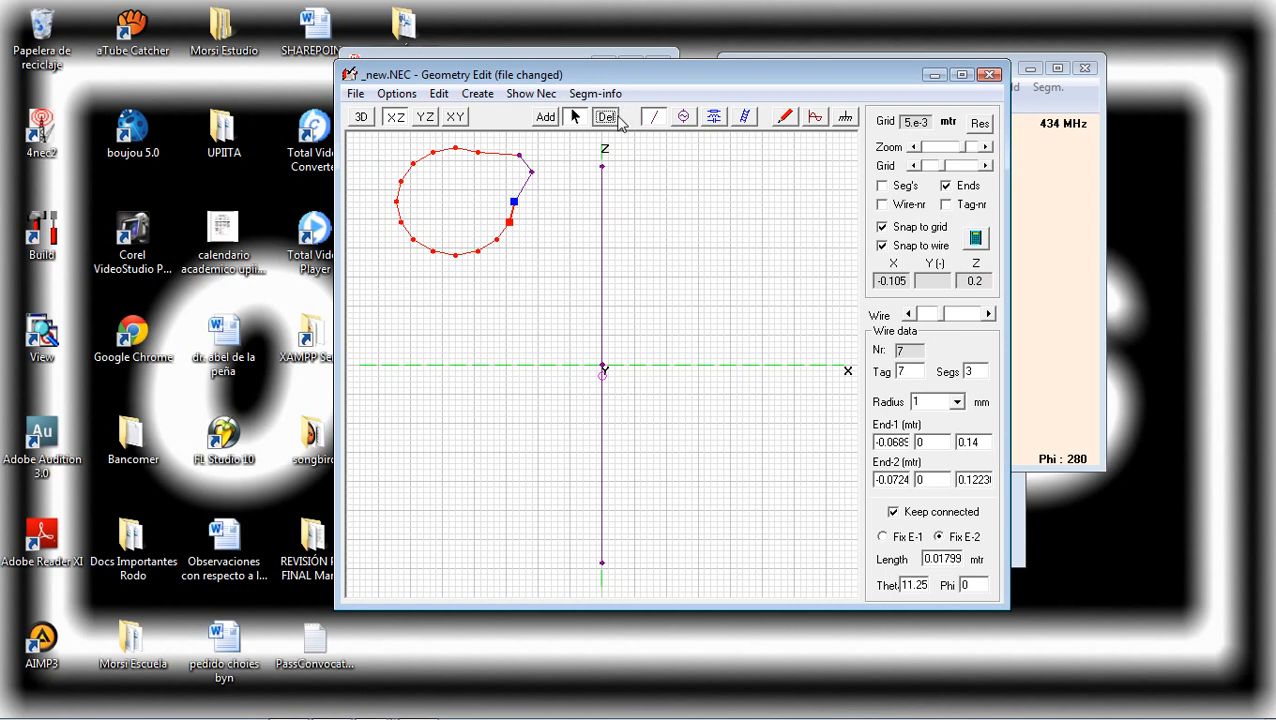
pyautogui.click(605, 116)
pyautogui.click(522, 187)
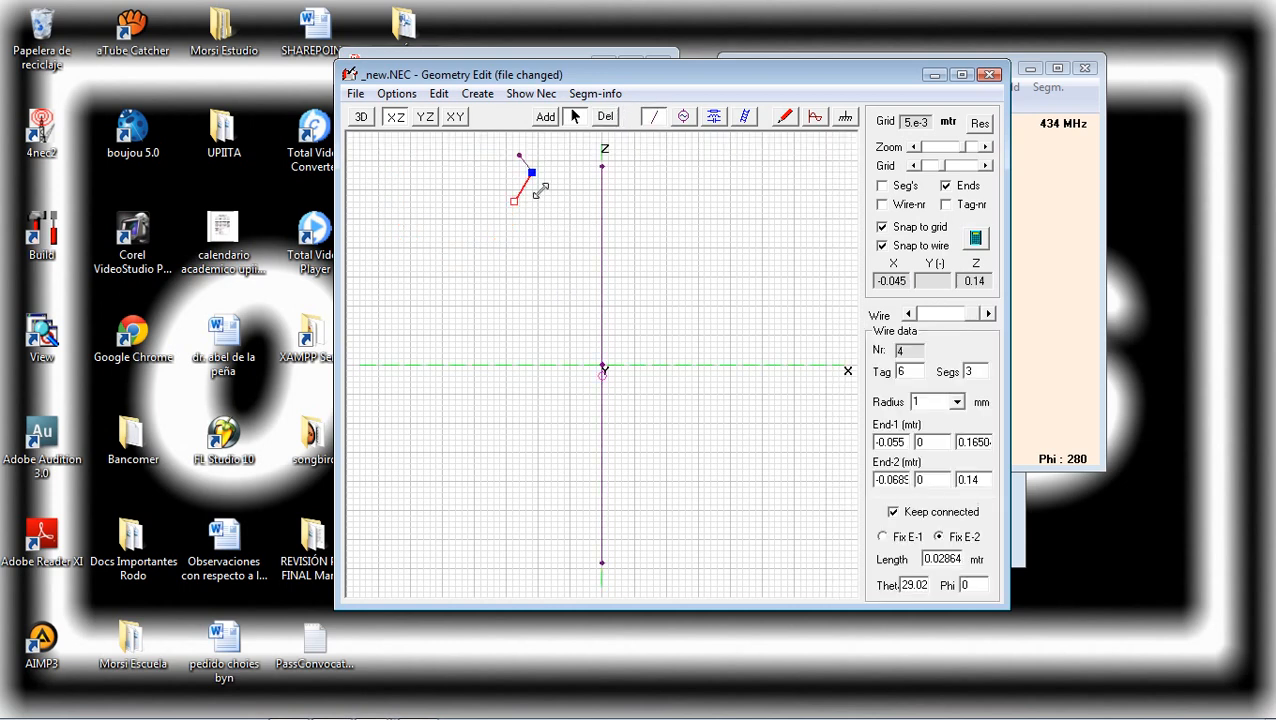
pyautogui.click(600, 118)
pyautogui.click(605, 116)
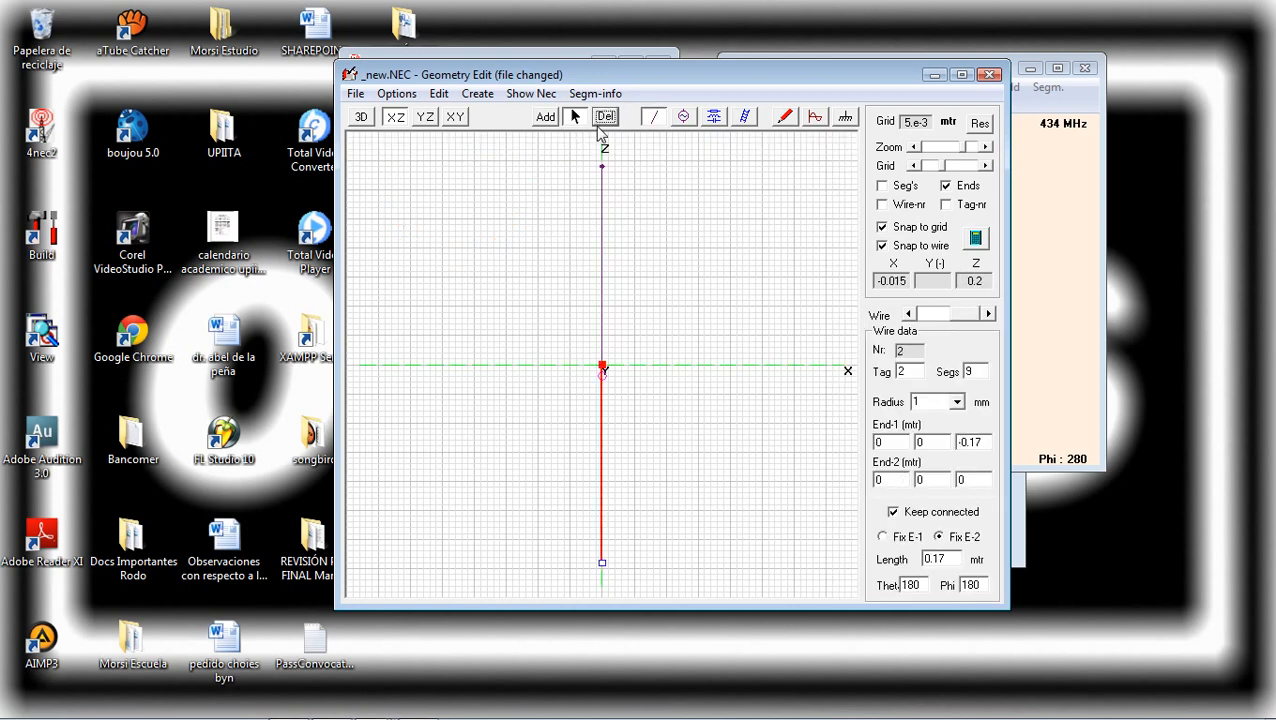
pyautogui.click(518, 271)
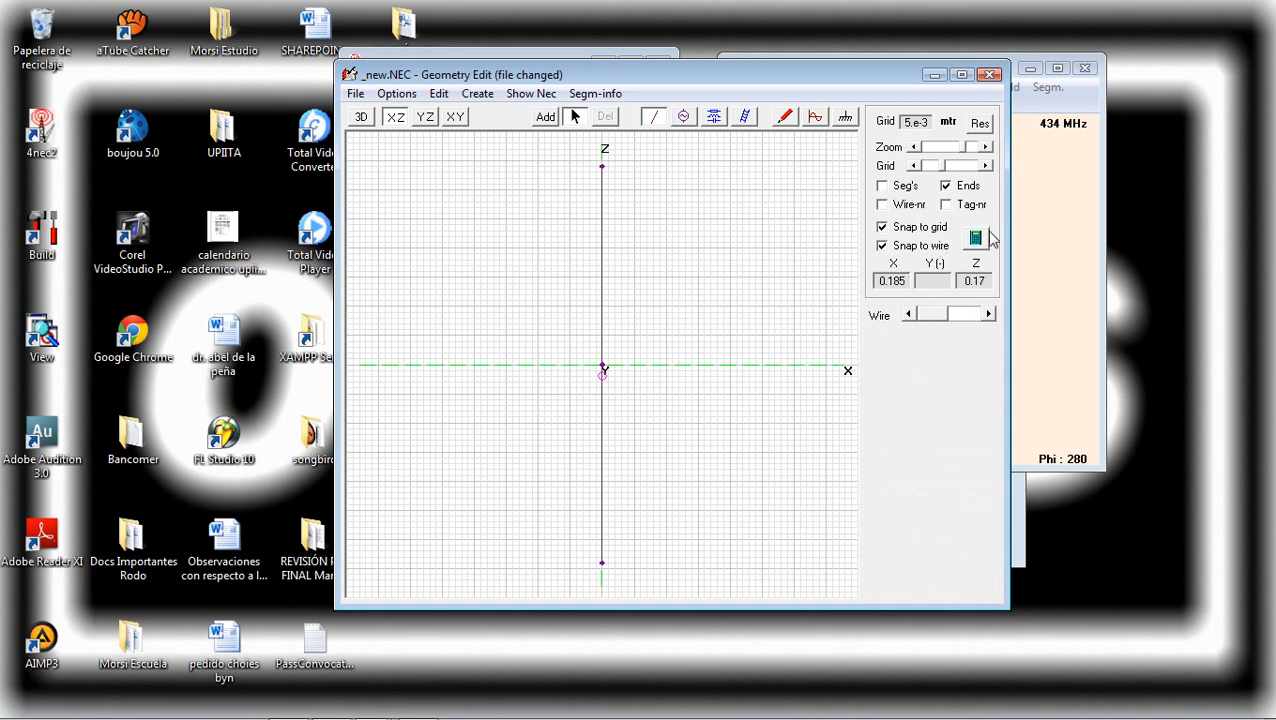
# Run a vertical-plane frequency sweep of the on-screen geometry from 2300 to 2500 MHz in 1 MHz steps, with 5-degree resolution
pyautogui.click(977, 239)
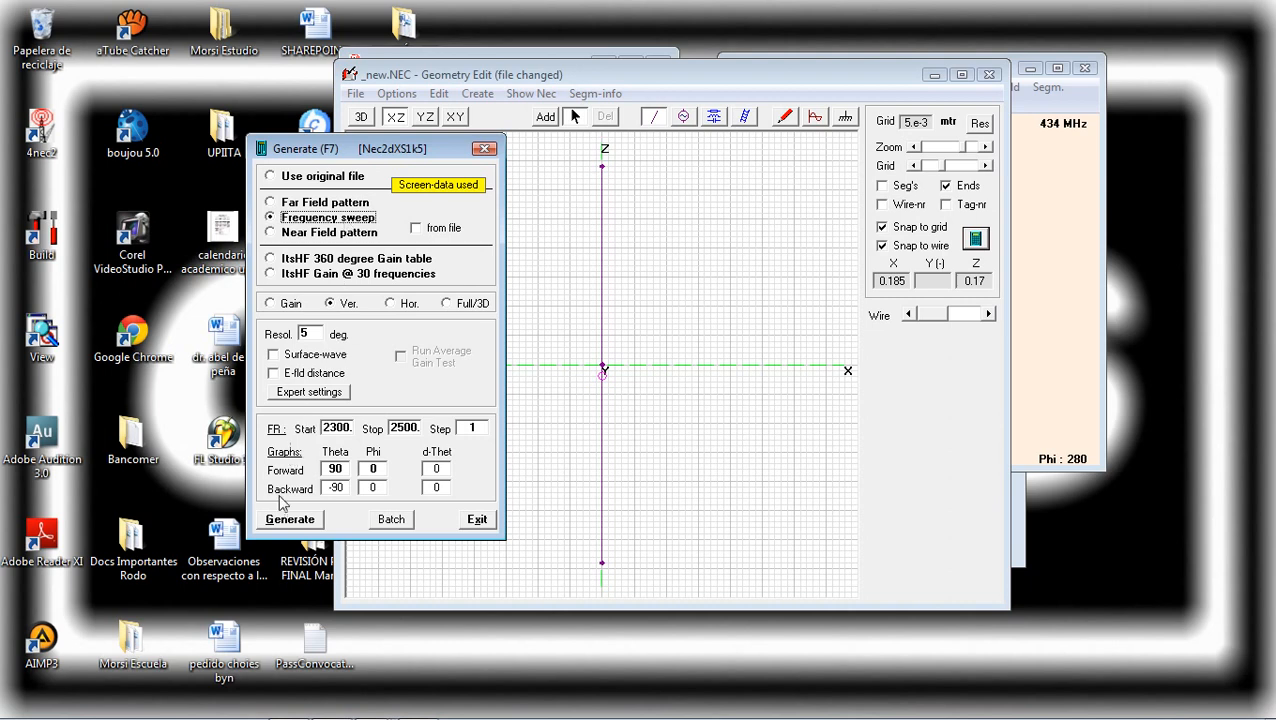
pyautogui.click(289, 519)
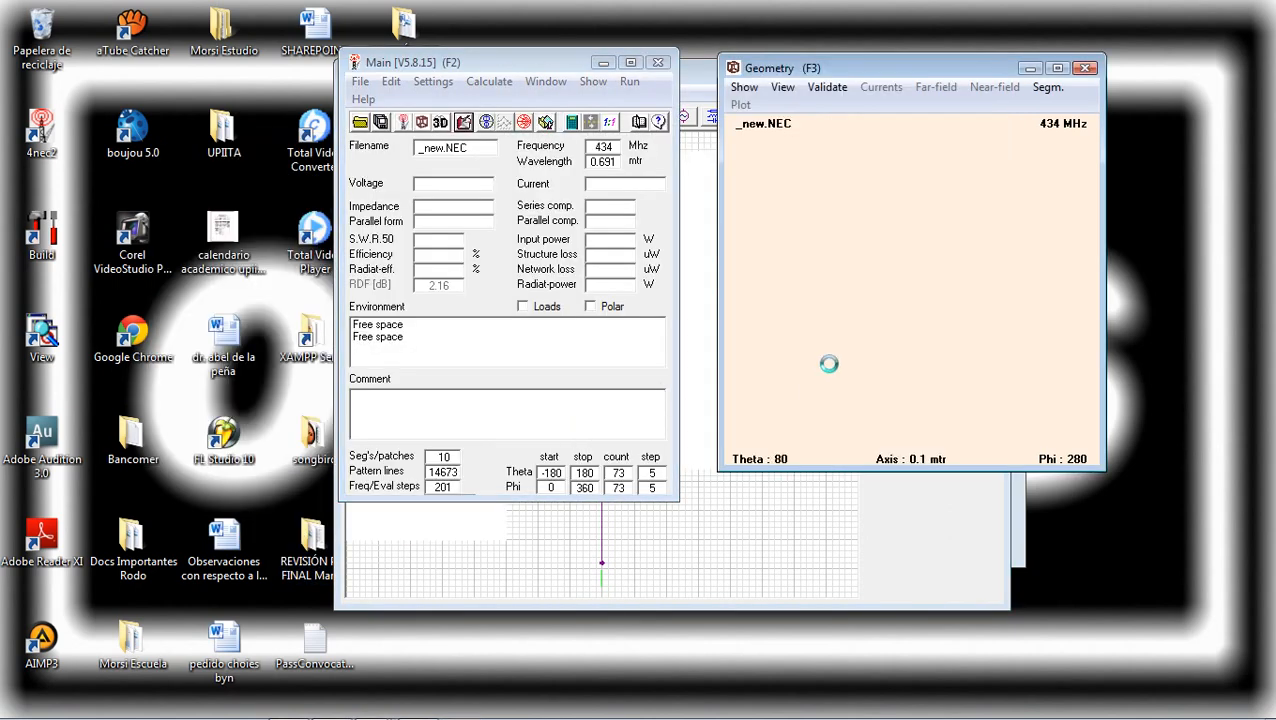
pyautogui.click(718, 432)
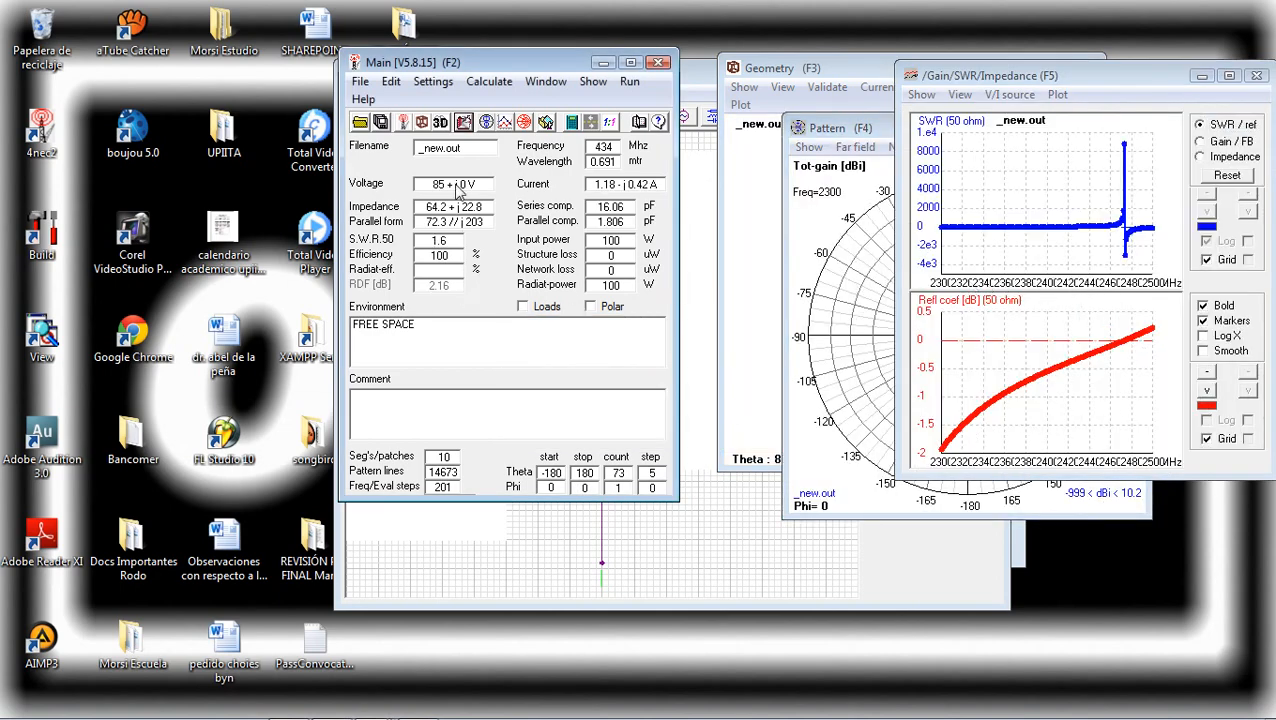
# Rerun the vertical-plane frequency sweep of the on-screen dipole from 400 to 500 MHz in 1 MHz steps, with 5-degree resolution
pyautogui.click(460, 124)
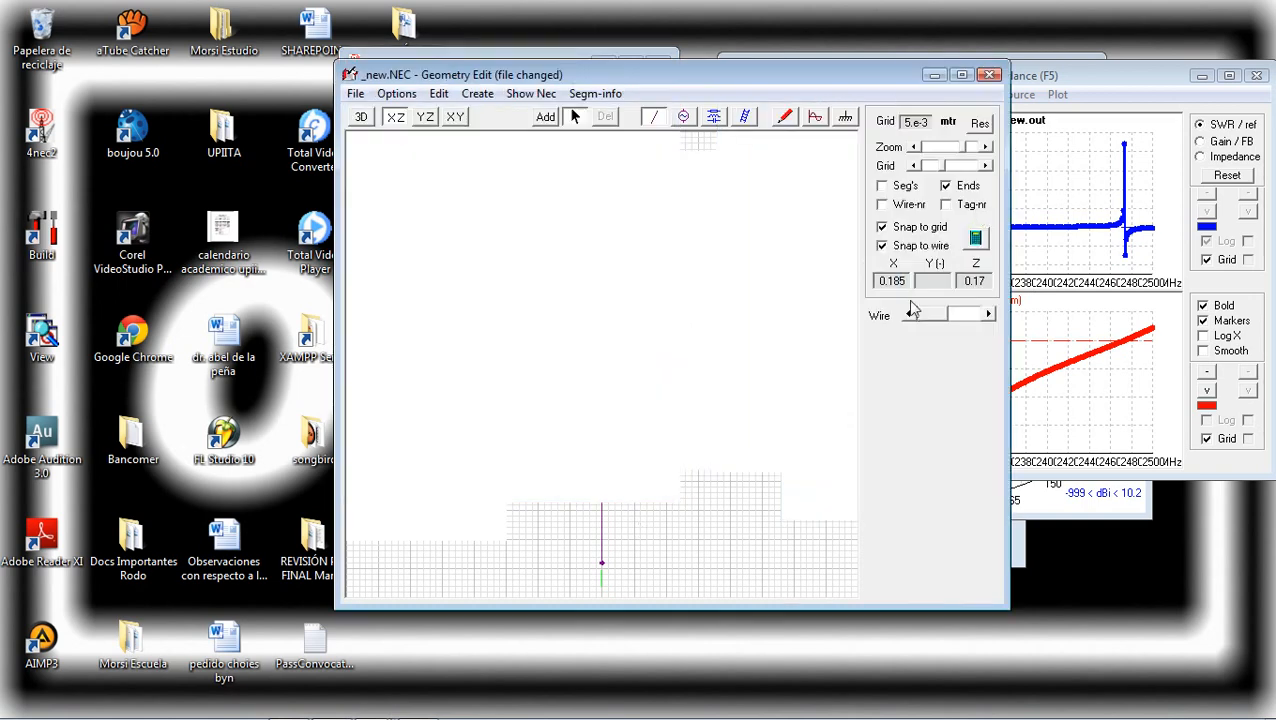
pyautogui.press('F3')
pyautogui.click(675, 507)
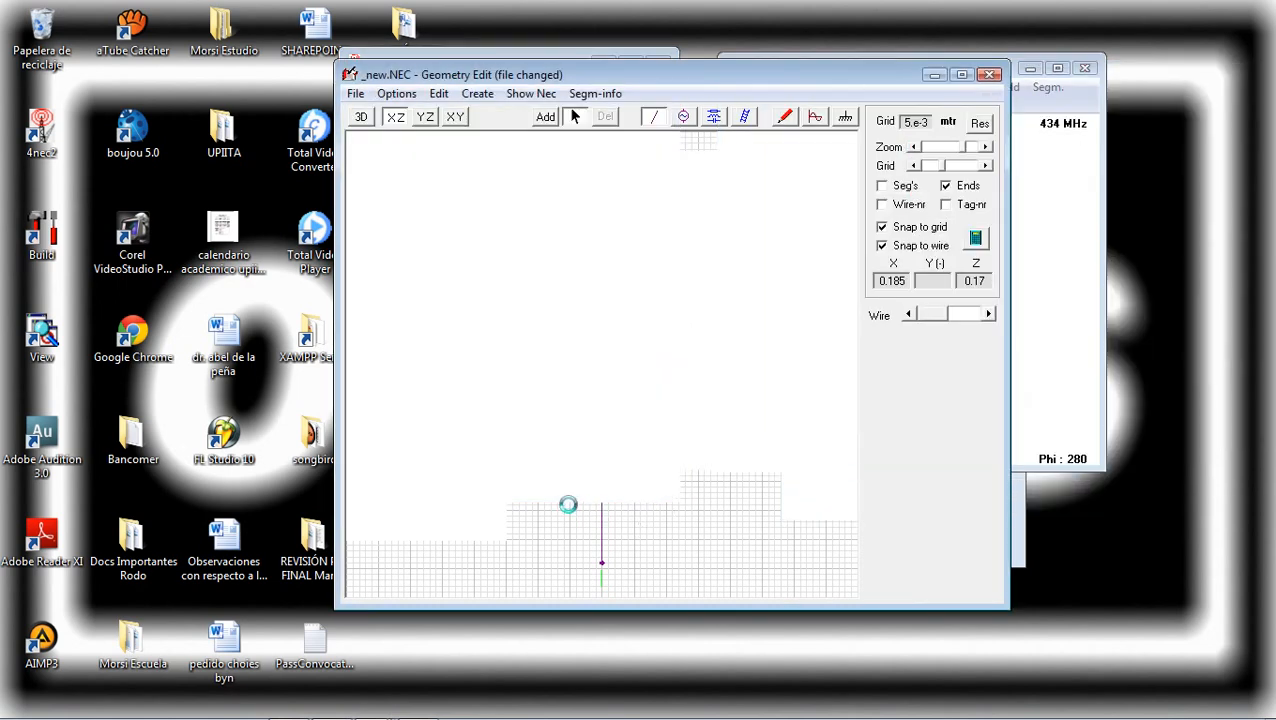
pyautogui.click(975, 238)
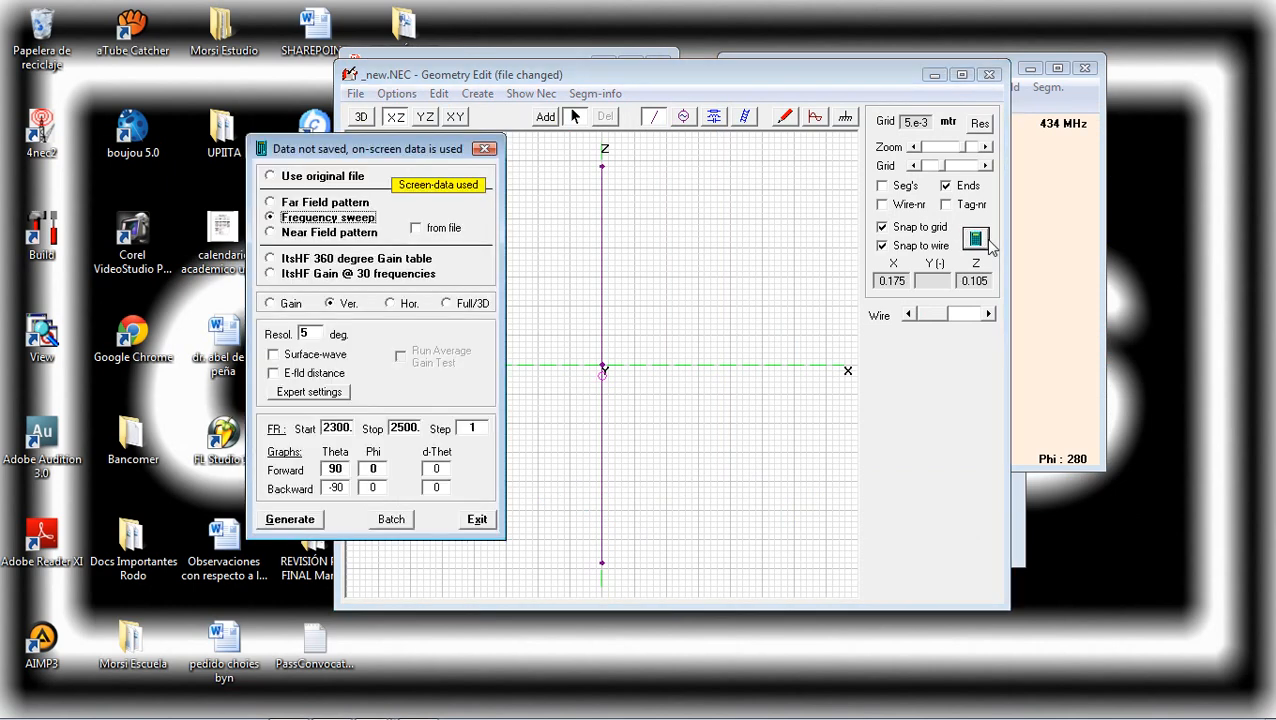
pyautogui.moveTo(352, 426); pyautogui.dragTo(310, 430)
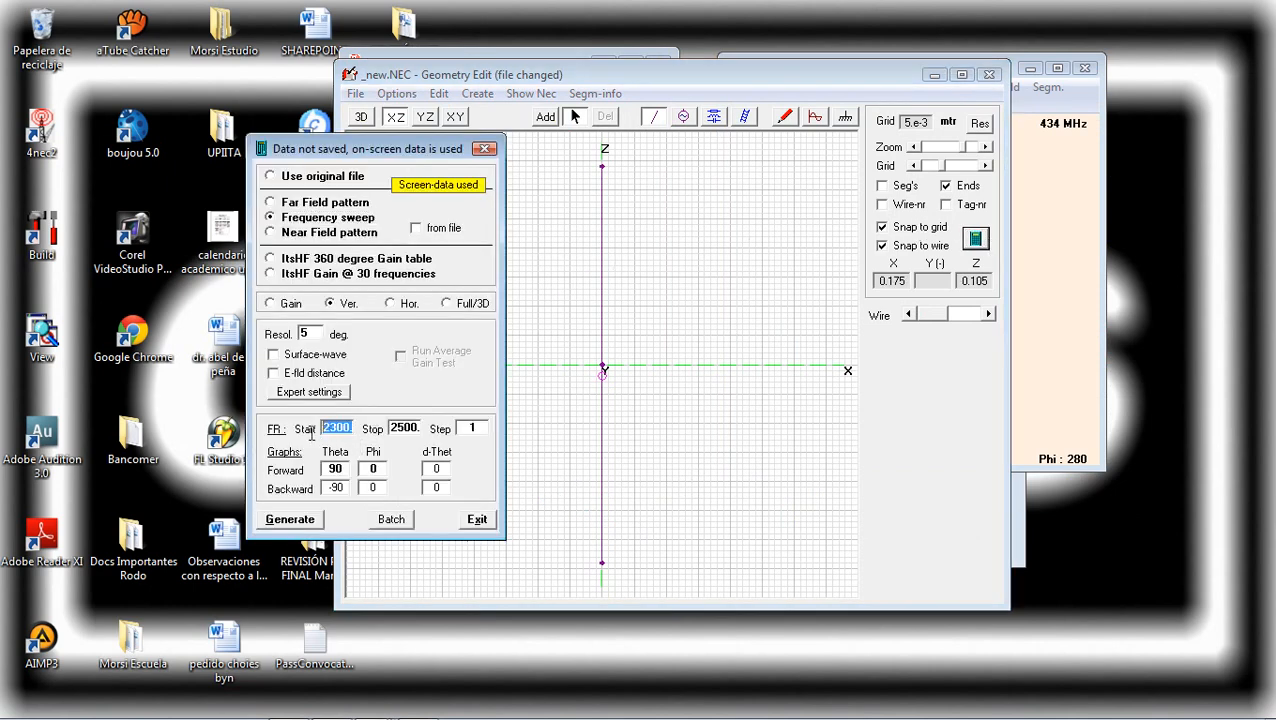
pyautogui.write('40')
pyautogui.moveTo(421, 428); pyautogui.dragTo(379, 430)
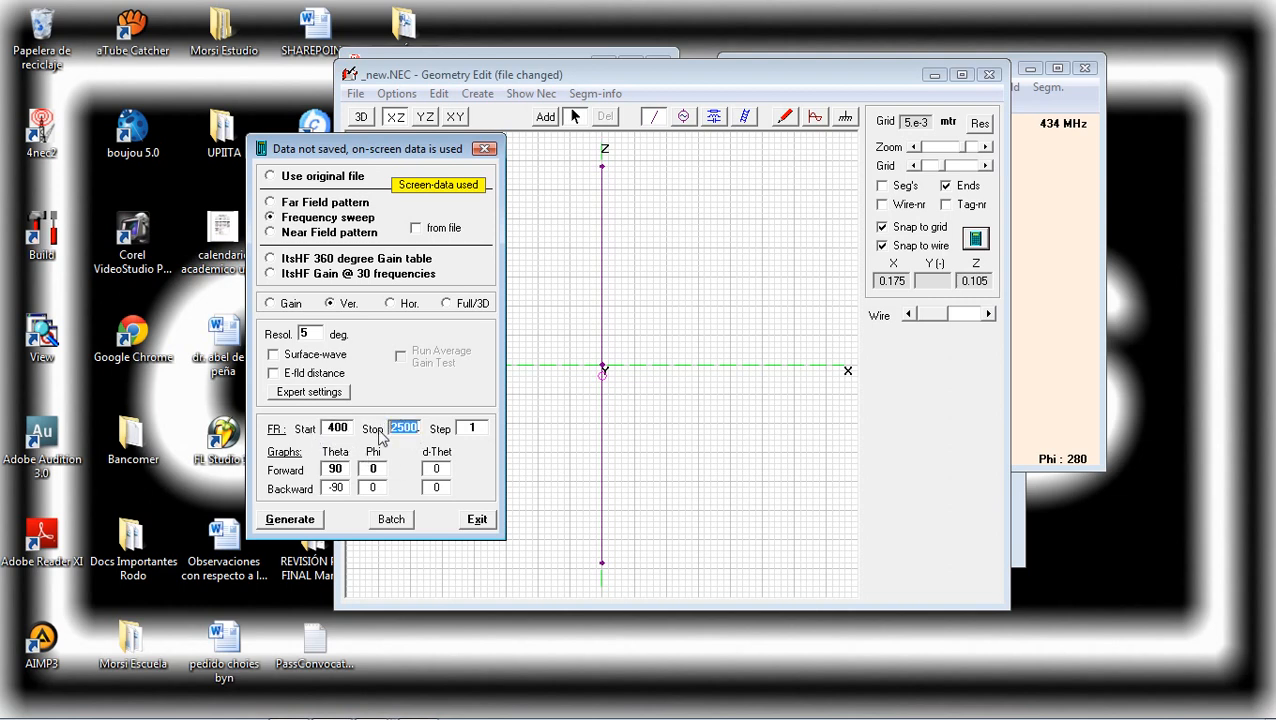
pyautogui.write('500.0')
pyautogui.click(290, 520)
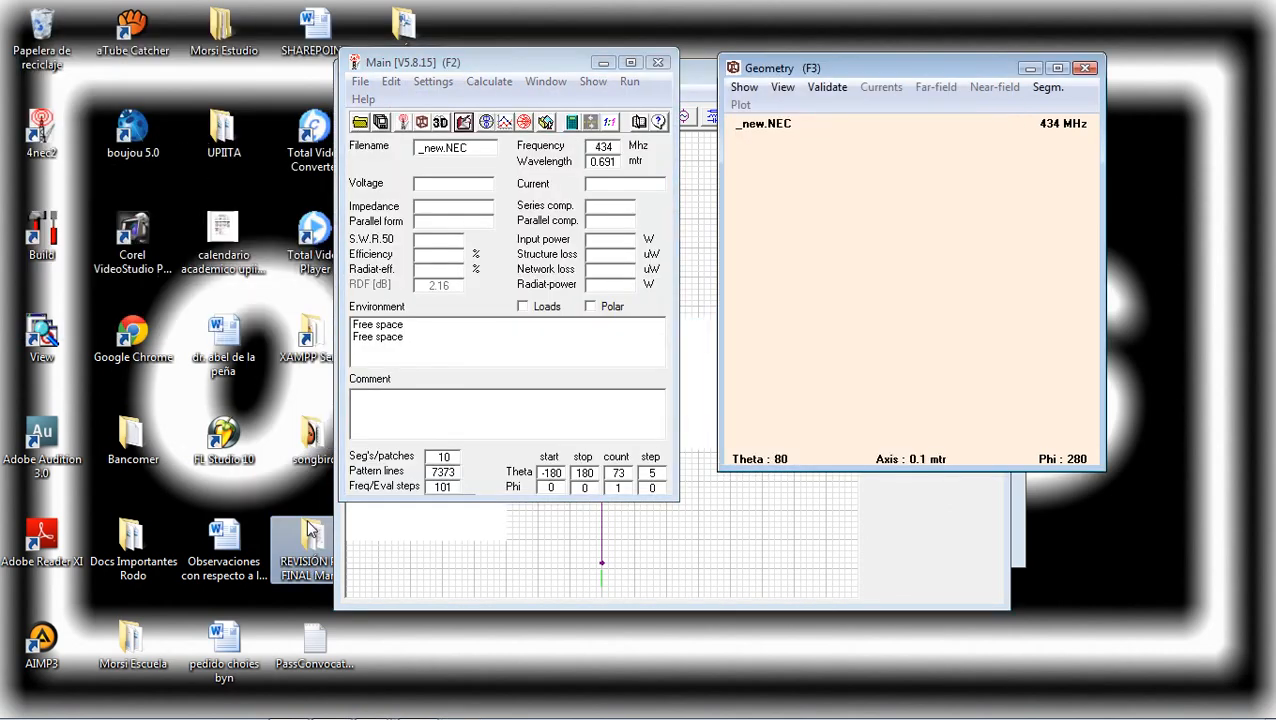
# Uncover the sweep graphs and read the SWR and reflection coefficient with the frequency marker at 434 MHz
pyautogui.click(708, 430)
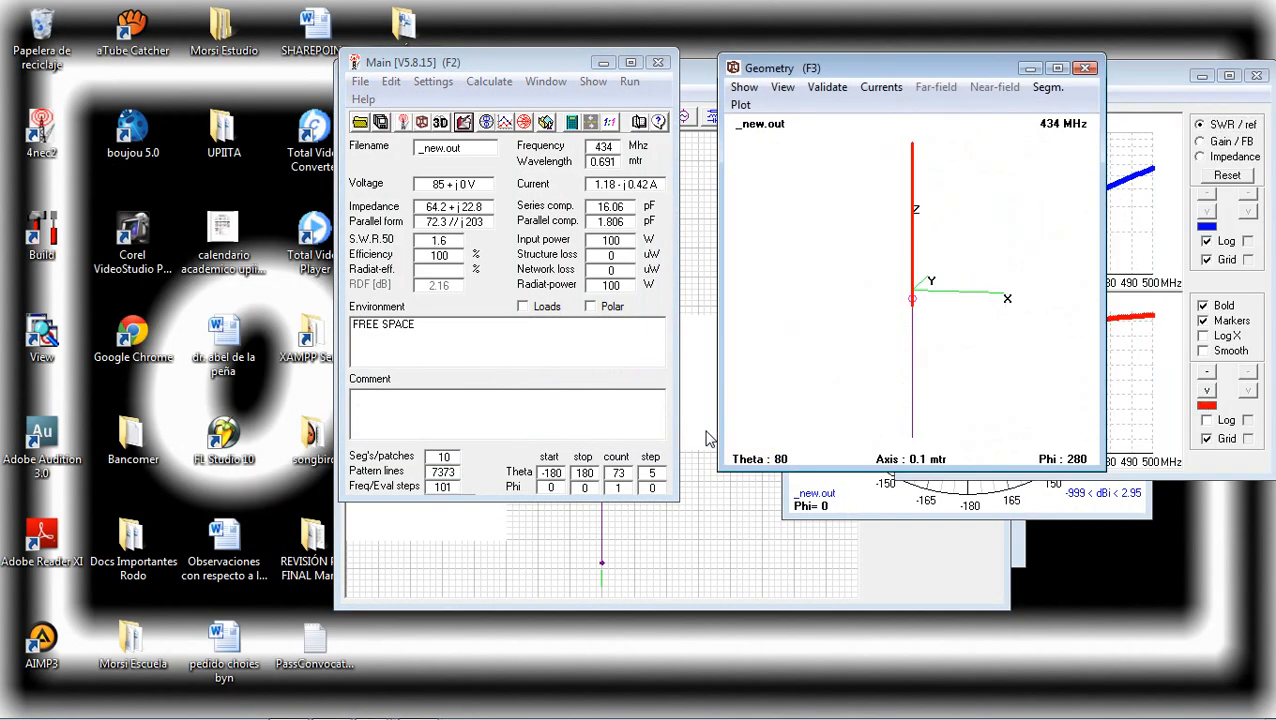
pyautogui.moveTo(992, 69); pyautogui.dragTo(700, 47)
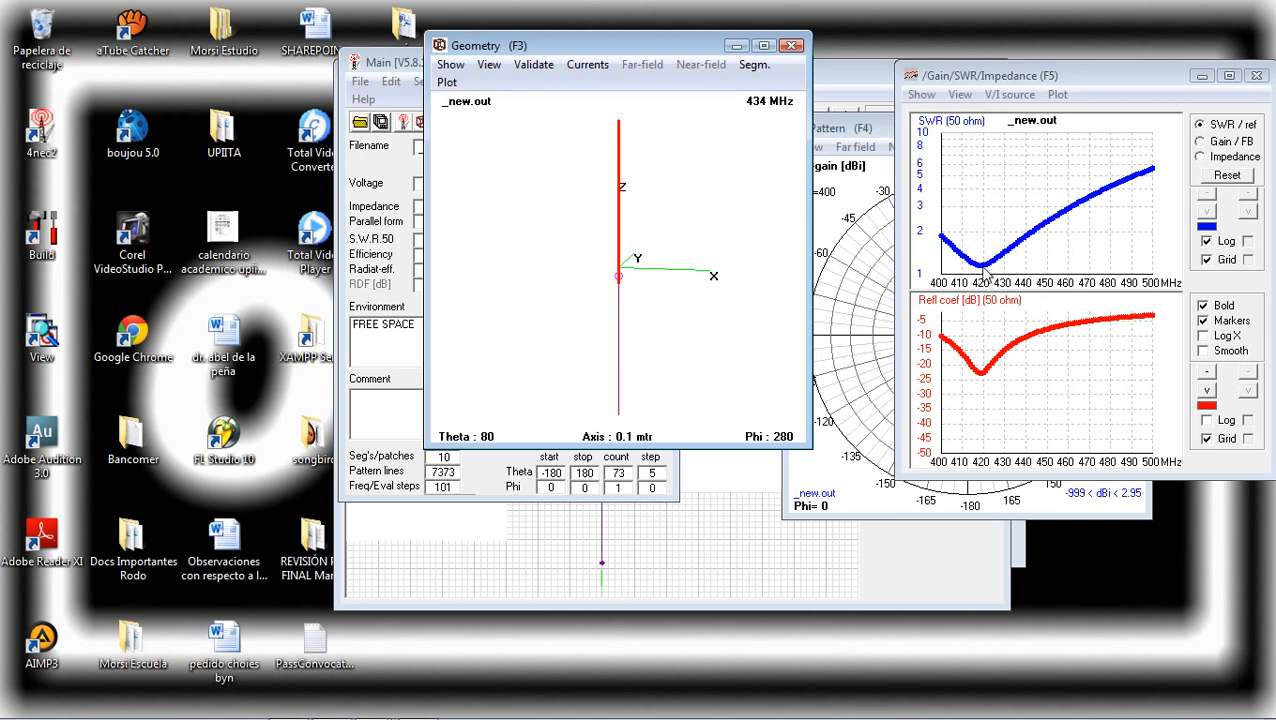
pyautogui.click(1000, 168)
pyautogui.click(1004, 201)
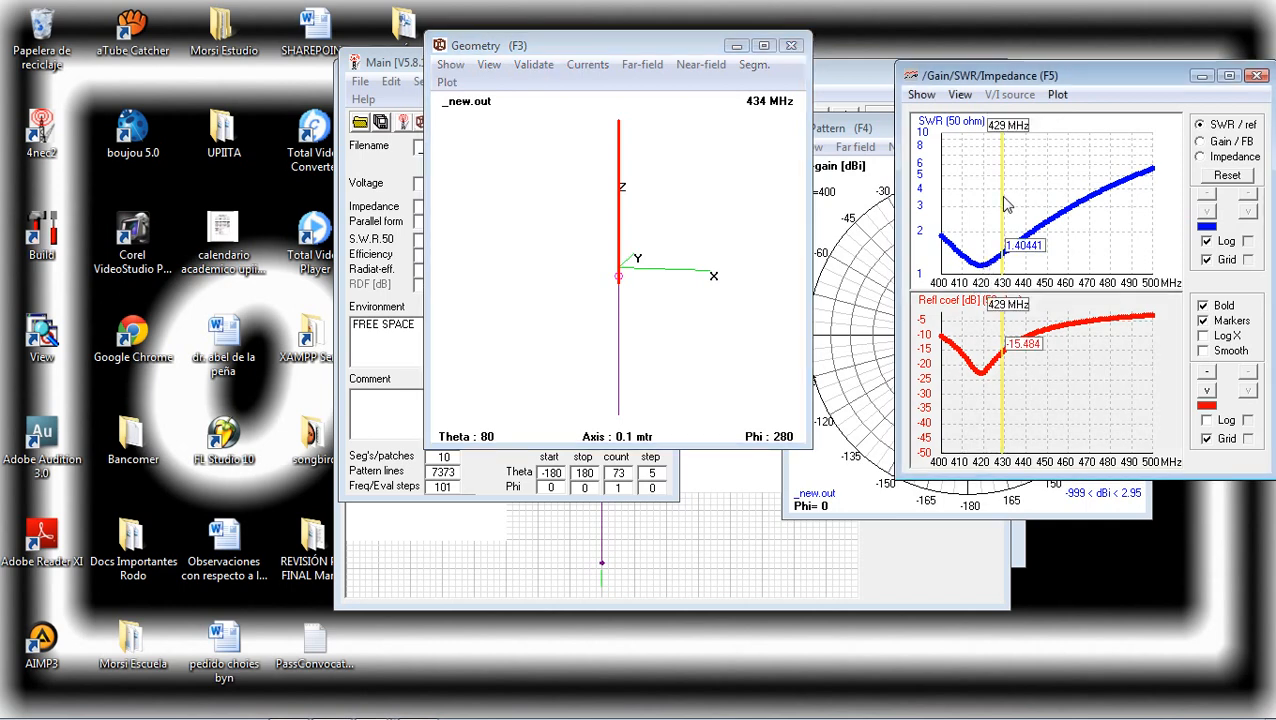
pyautogui.moveTo(1004, 198); pyautogui.dragTo(1014, 207)
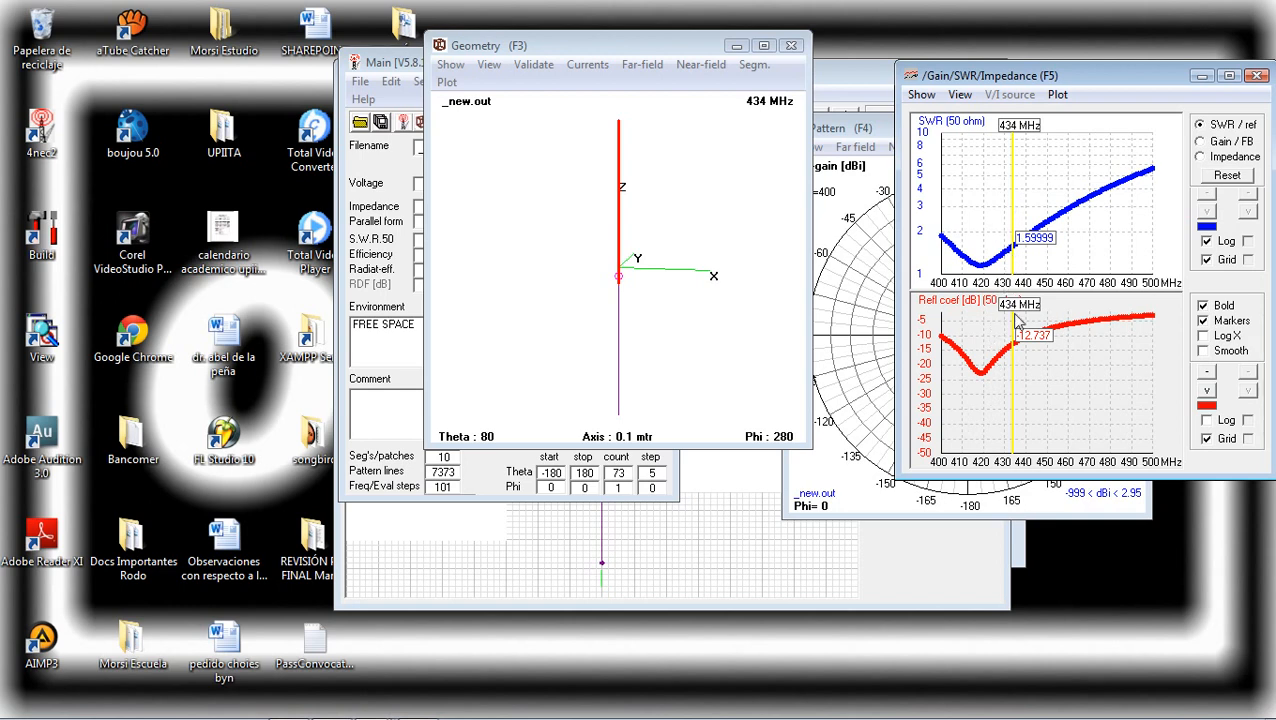
# Examine the gain and front-to-back graphs and the impedance graphs at 434 MHz, and close the sweep graphs
pyautogui.click(1228, 144)
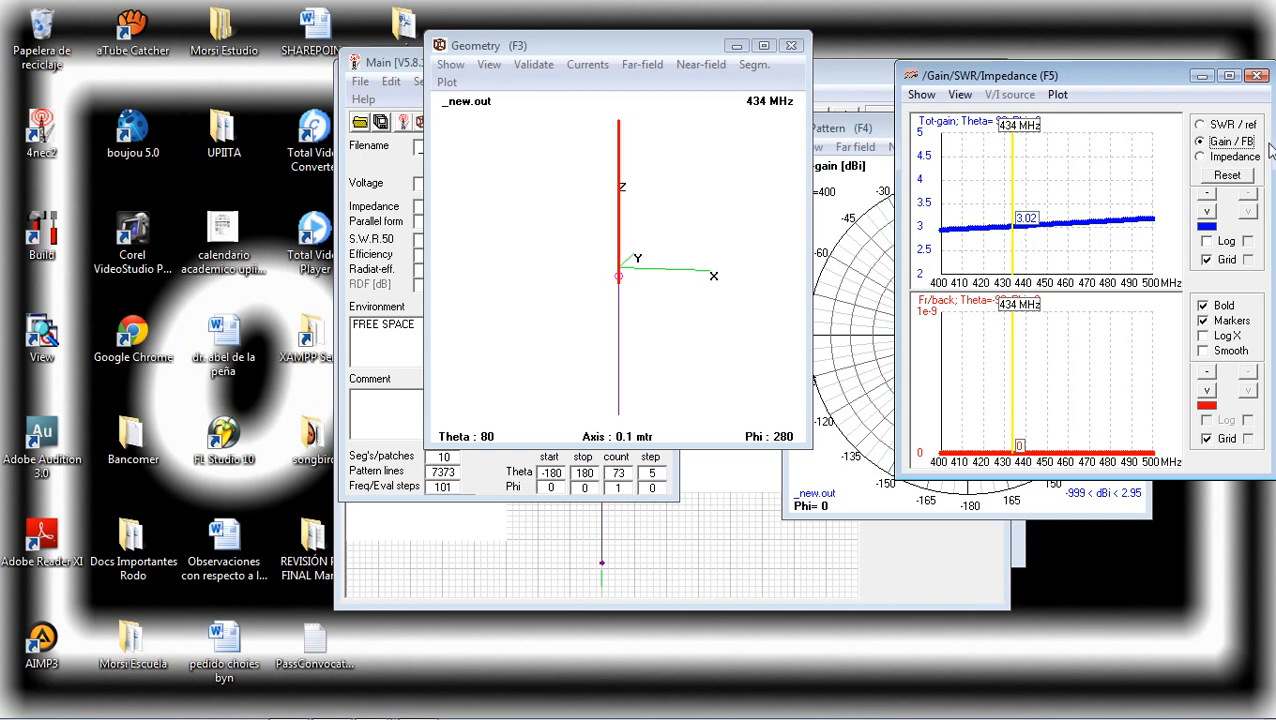
pyautogui.click(1228, 160)
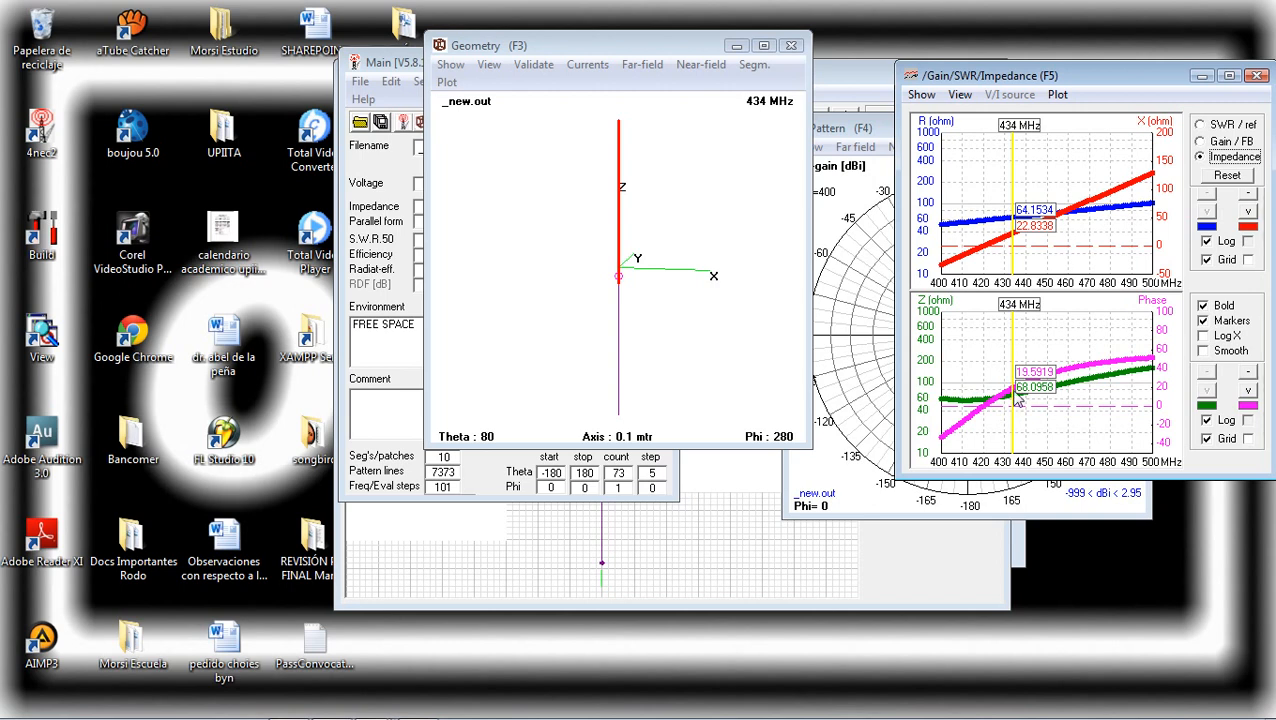
pyautogui.click(1257, 76)
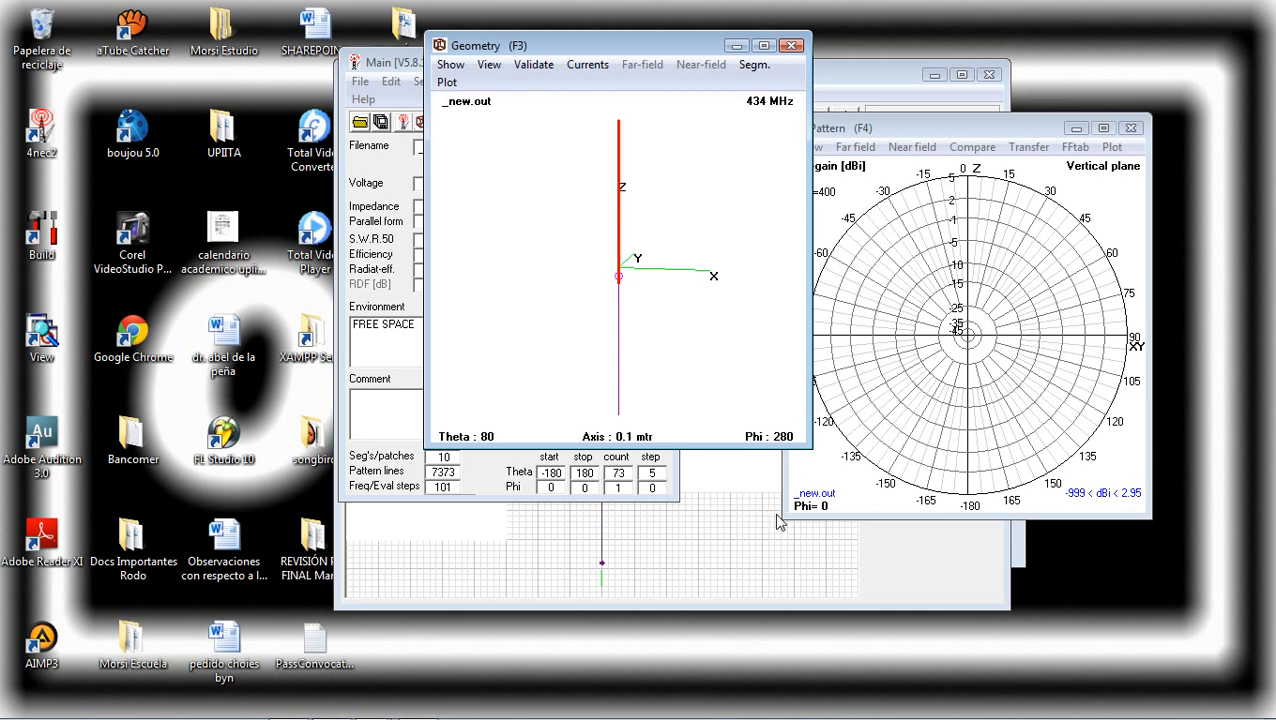
# Close the geometry editor, saving the changed dipole model to the desktop (Escritorio) as dipoloLab
pyautogui.click(744, 556)
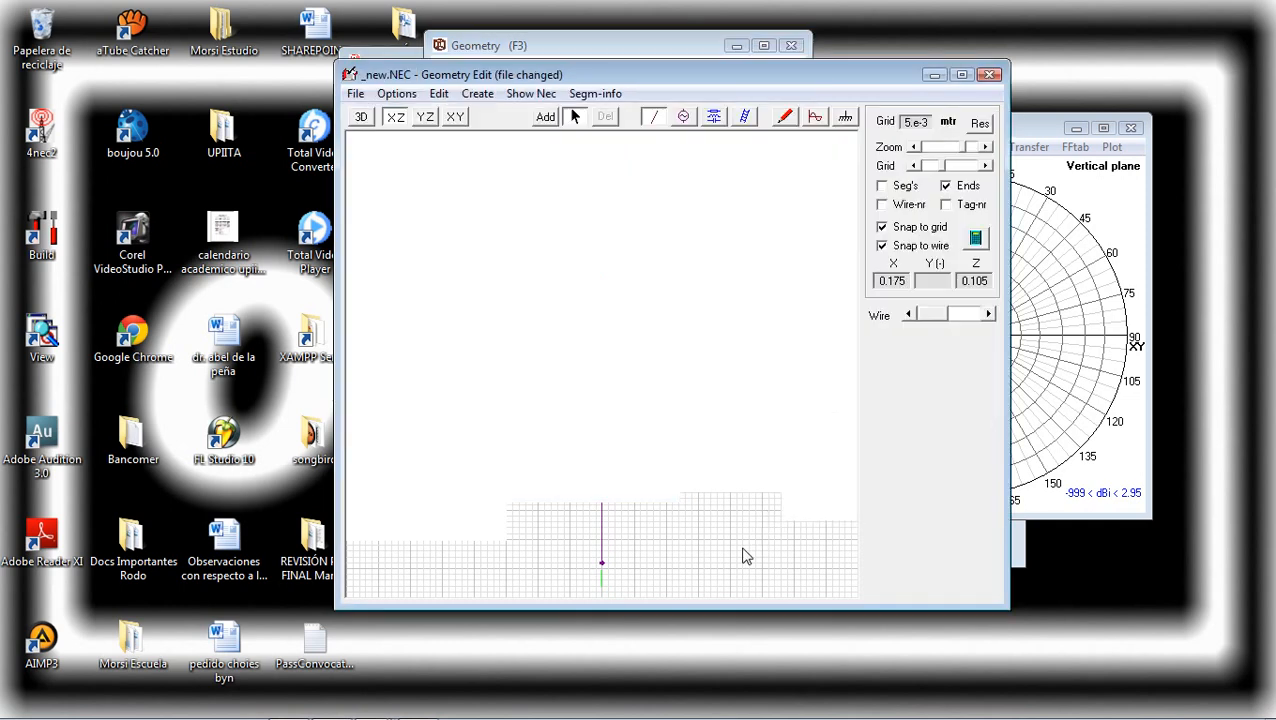
pyautogui.click(1041, 147)
pyautogui.click(834, 80)
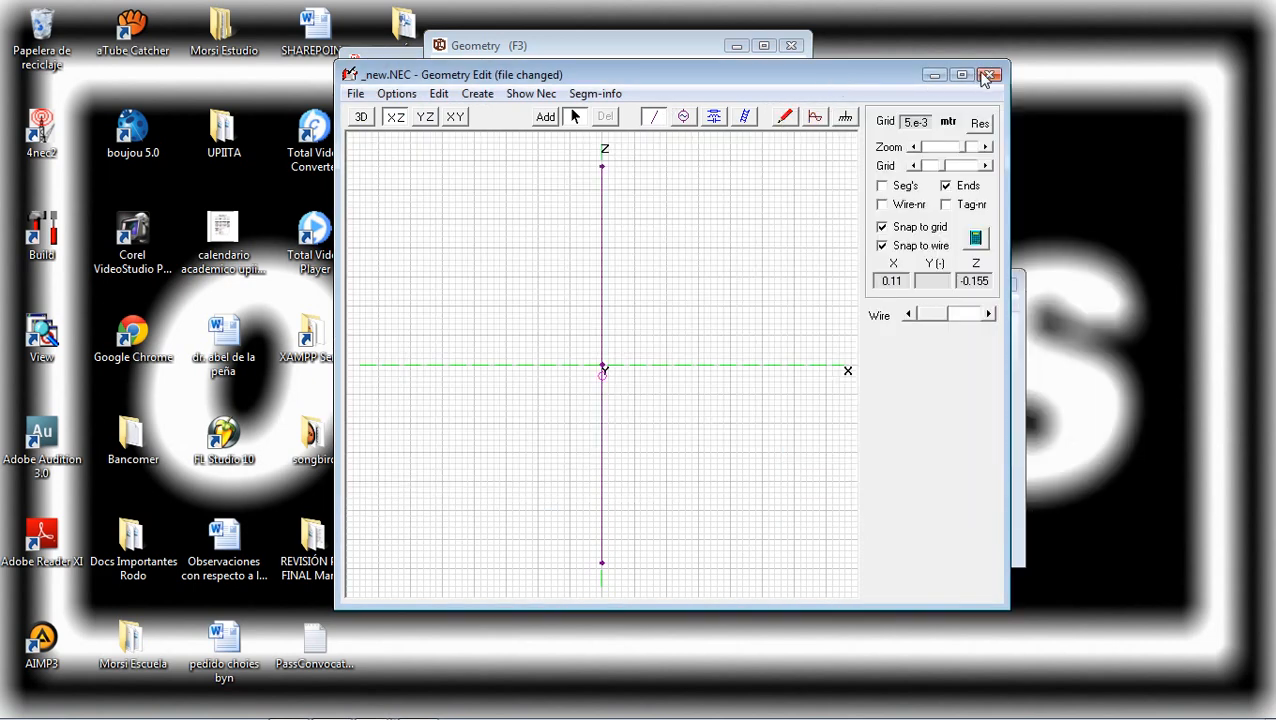
pyautogui.click(988, 77)
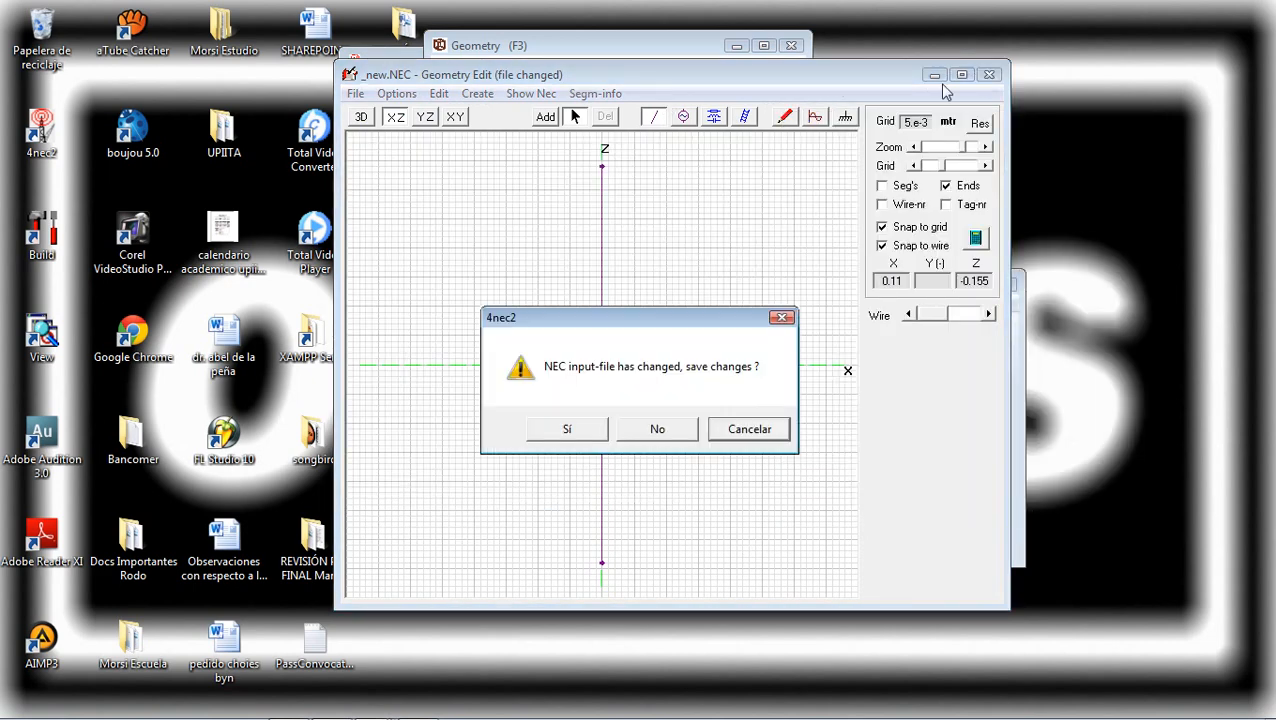
pyautogui.click(563, 430)
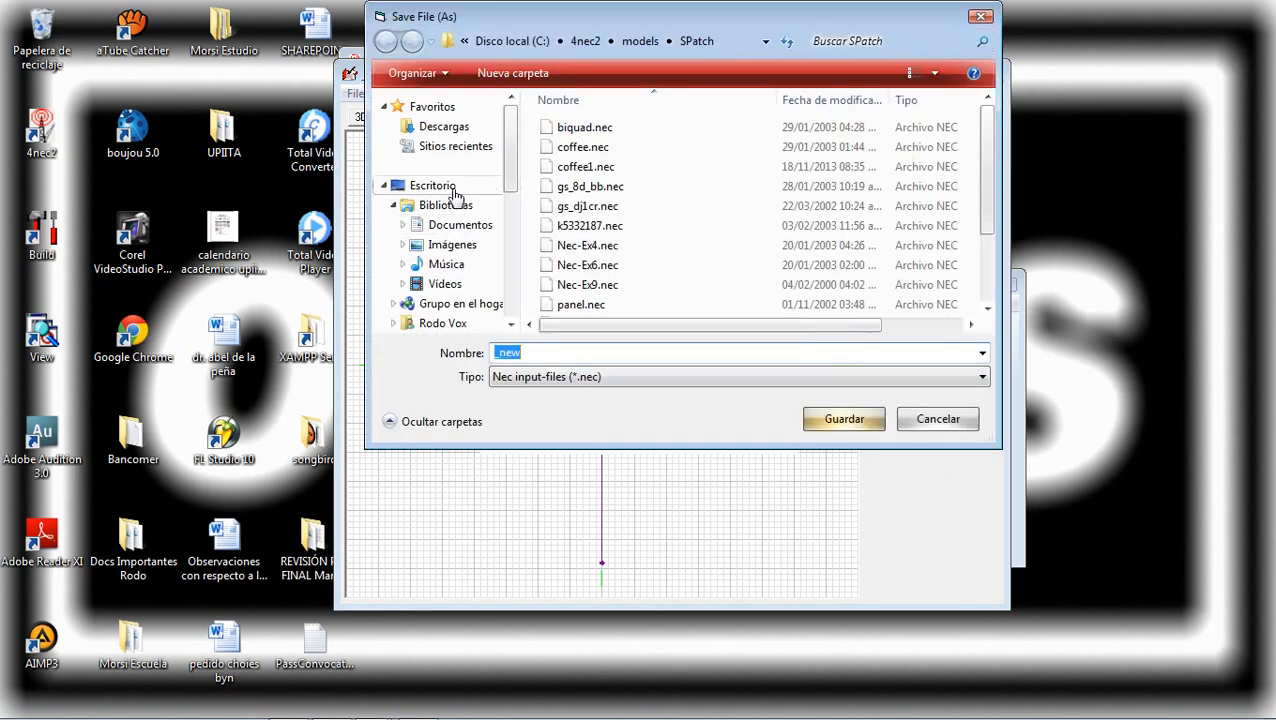
pyautogui.click(405, 185)
pyautogui.doubleClick(534, 353)
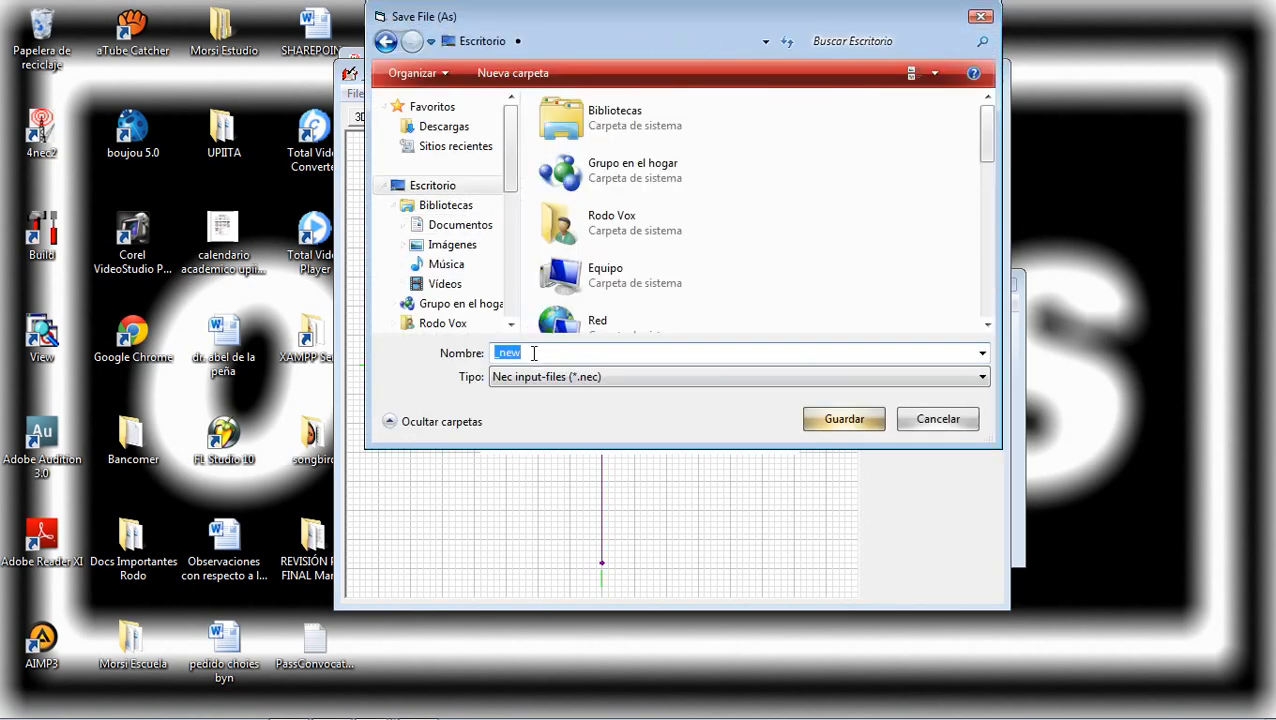
pyautogui.write('dipoloLab')
pyautogui.press('Return')
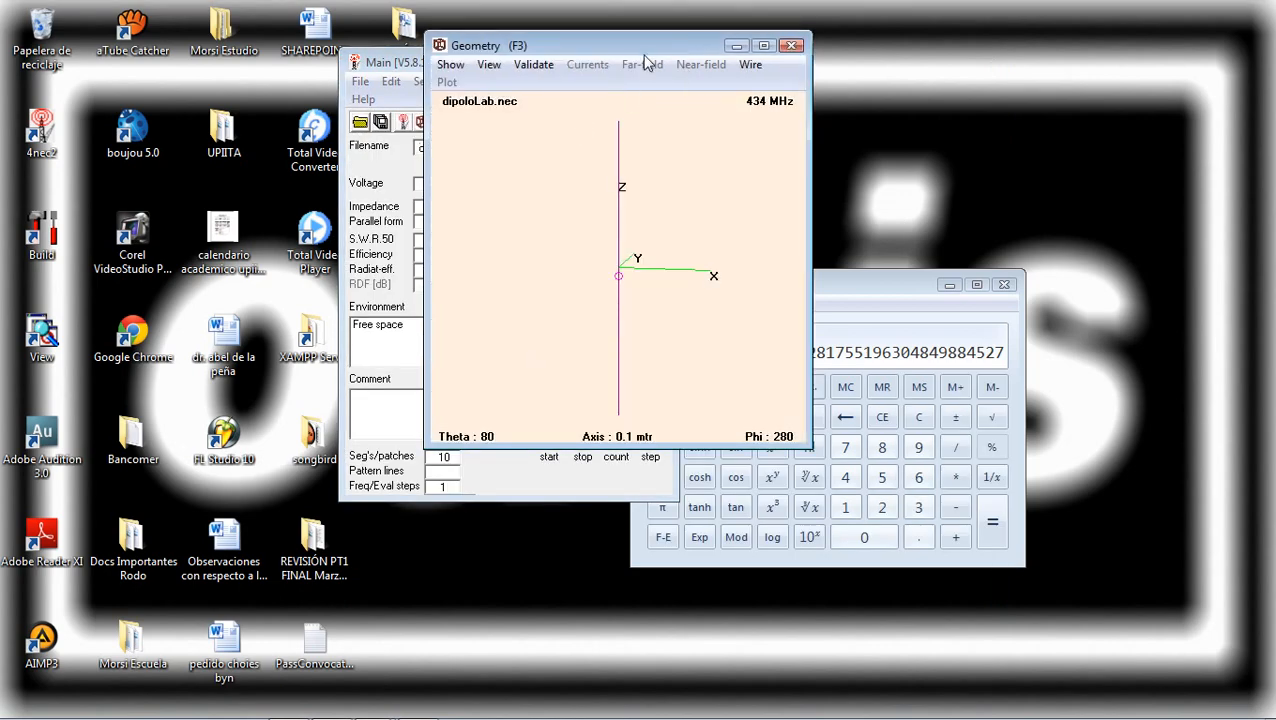
# Choose NEC editor (new) as the model editor, open the dipole in it and check the segment counts of both wires
pyautogui.moveTo(532, 62); pyautogui.dragTo(585, 70)
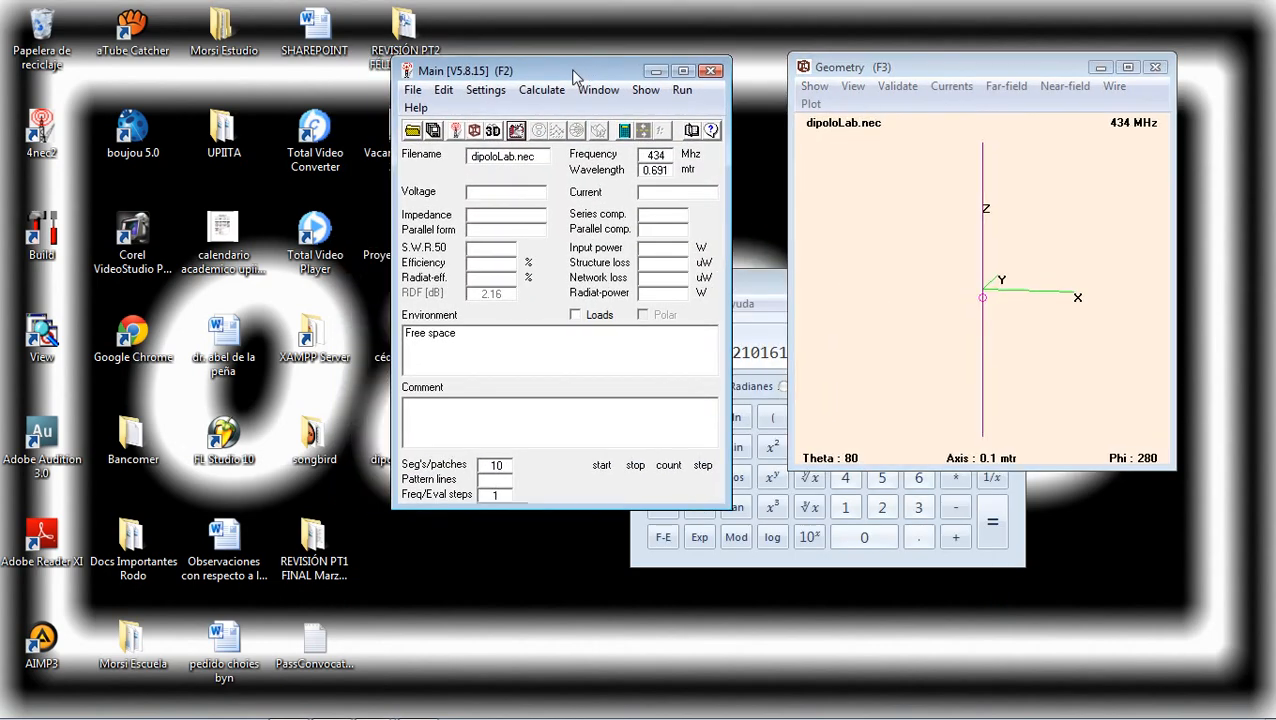
pyautogui.click(542, 90)
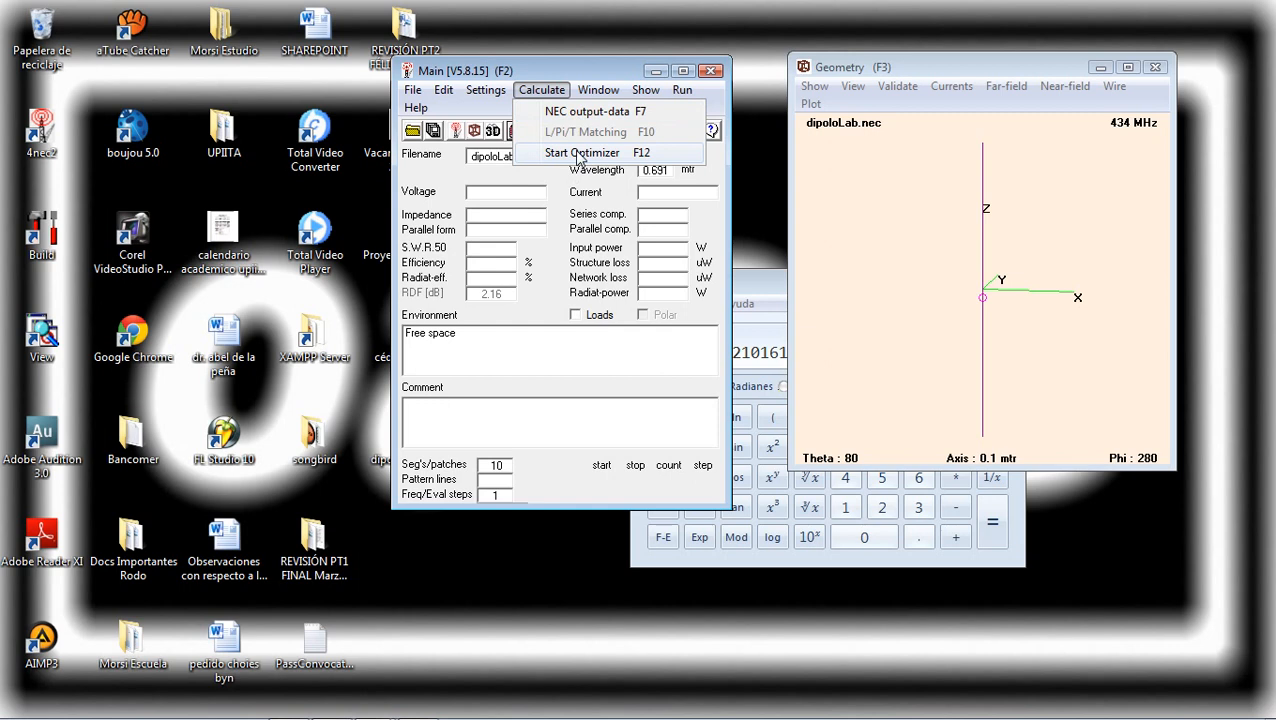
pyautogui.moveTo(486, 90)
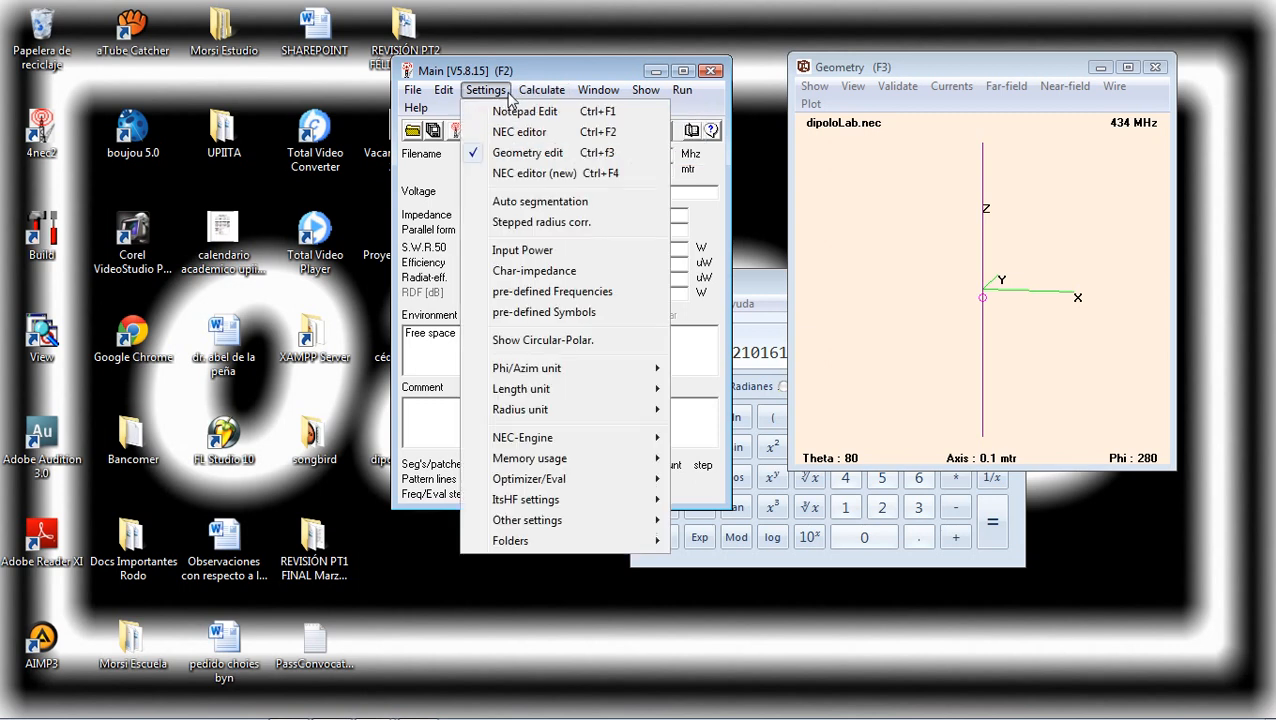
pyautogui.click(517, 176)
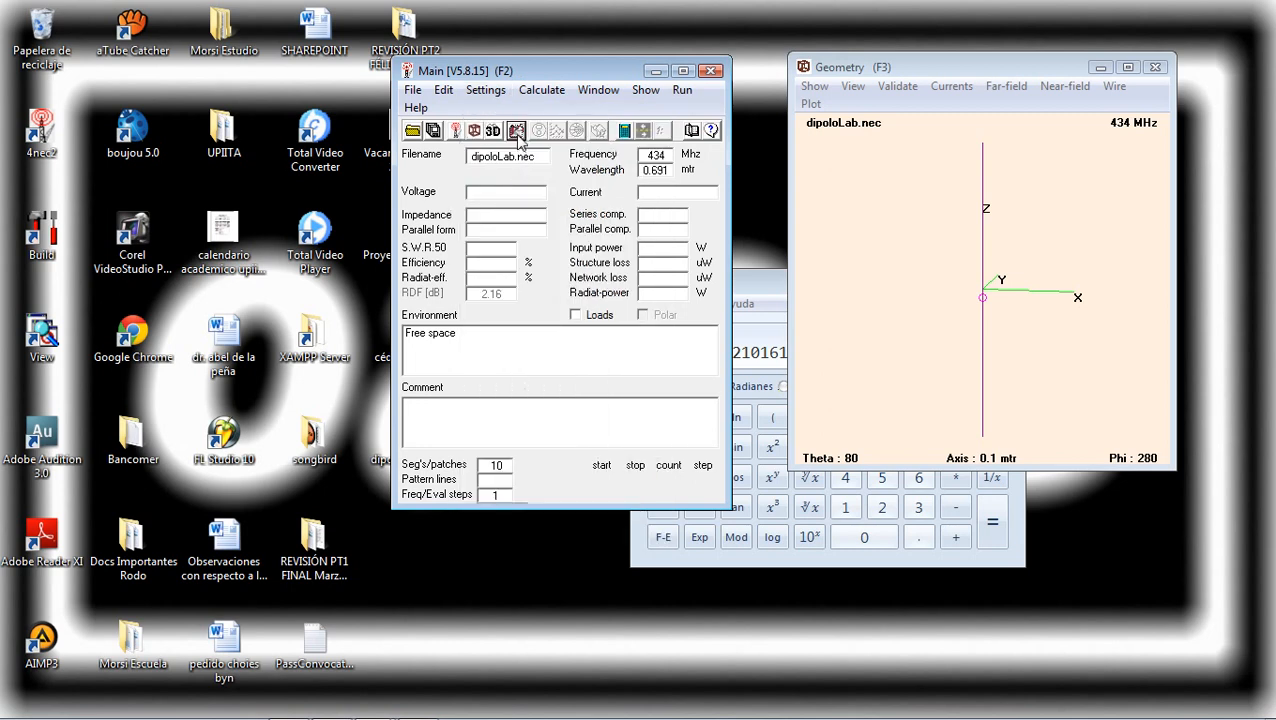
pyautogui.click(516, 131)
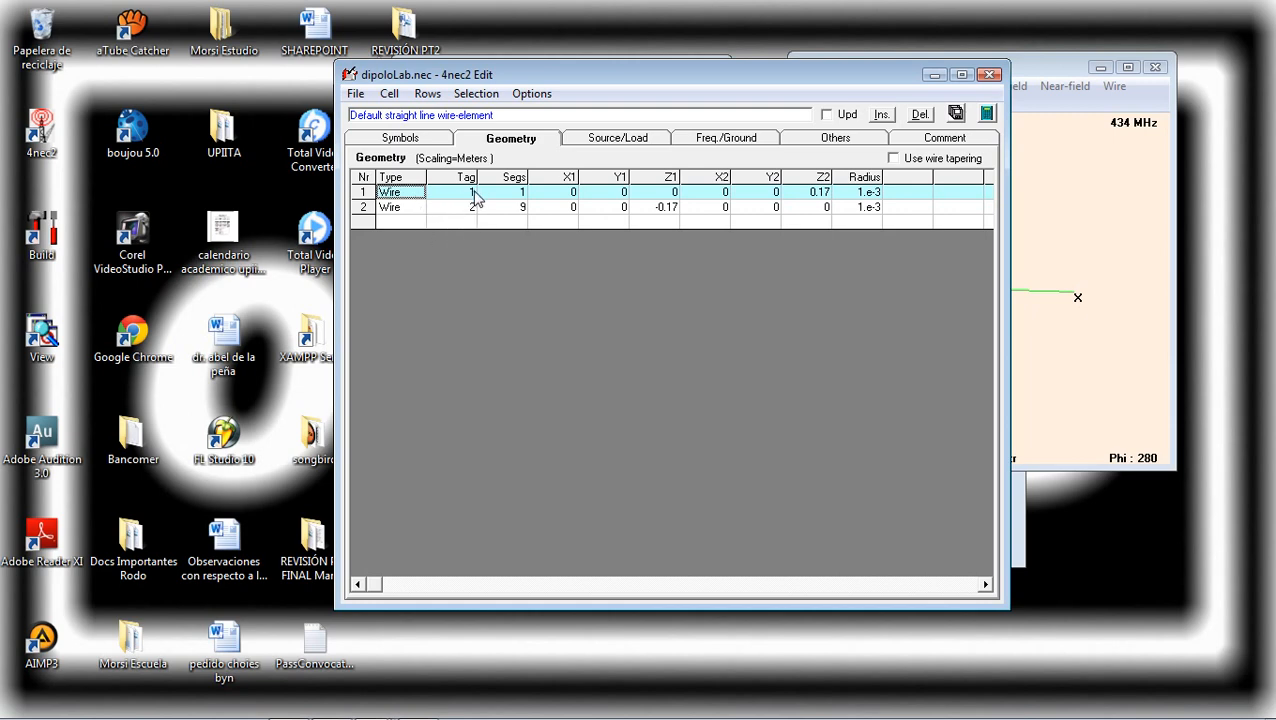
pyautogui.click(522, 209)
pyautogui.click(522, 209)
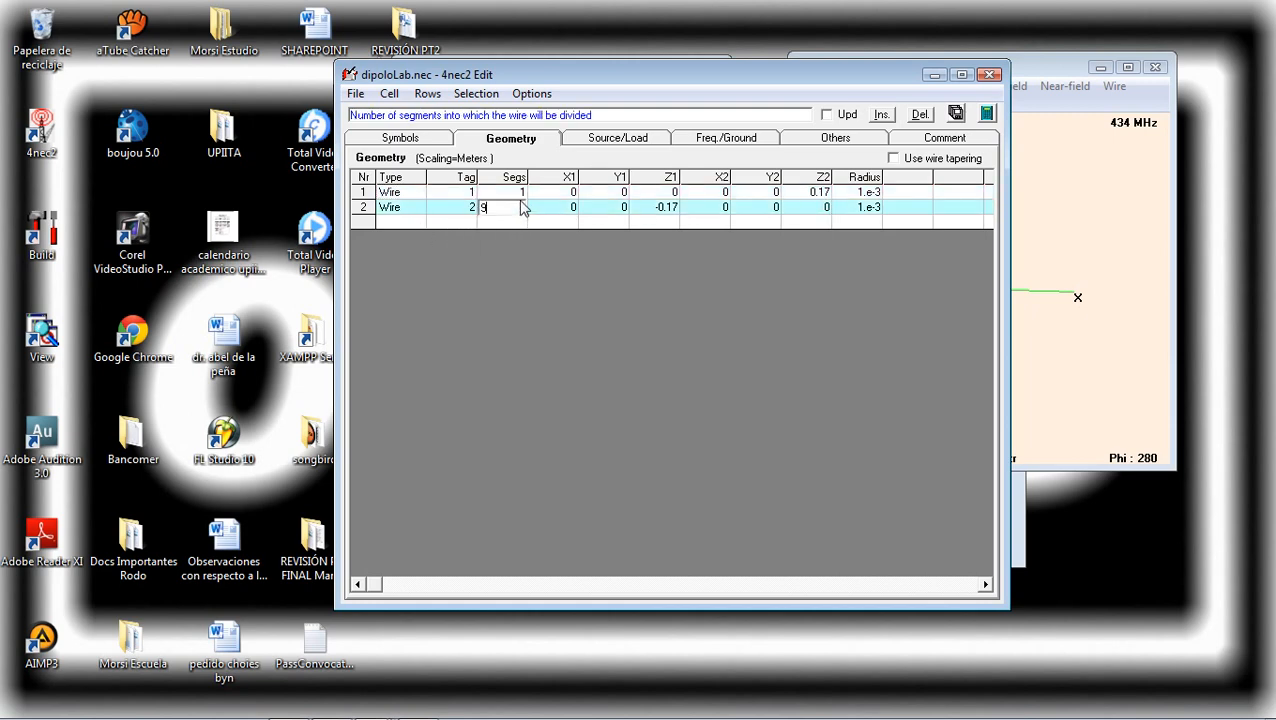
pyautogui.press('Up')
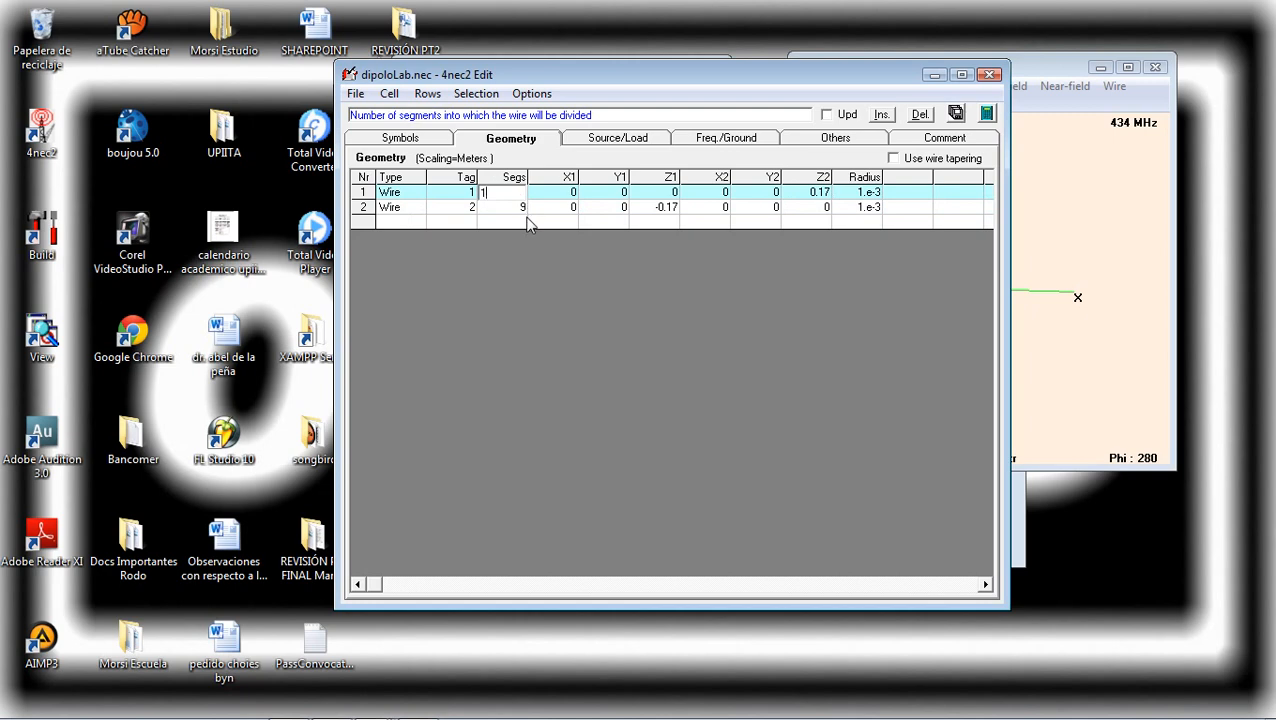
pyautogui.click(556, 223)
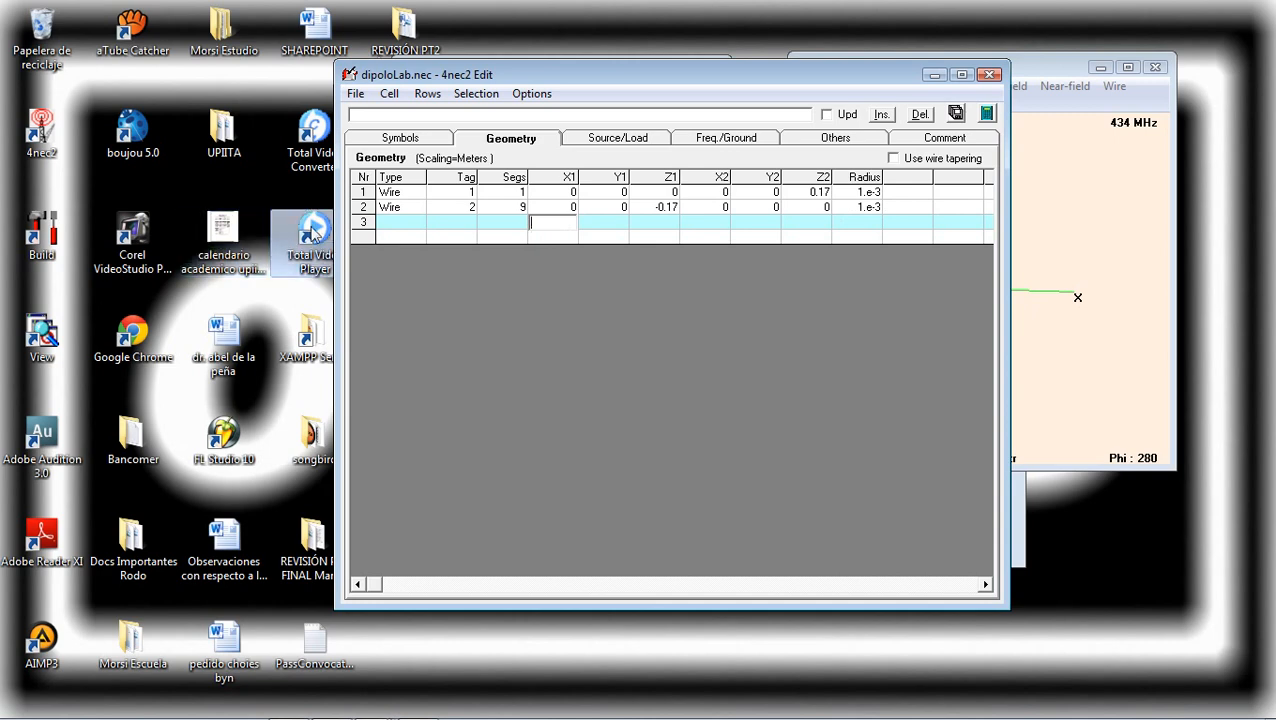
# Replace the end-2 Z coordinate of wire 1 with the variable z1
pyautogui.click(670, 209)
pyautogui.click(670, 209)
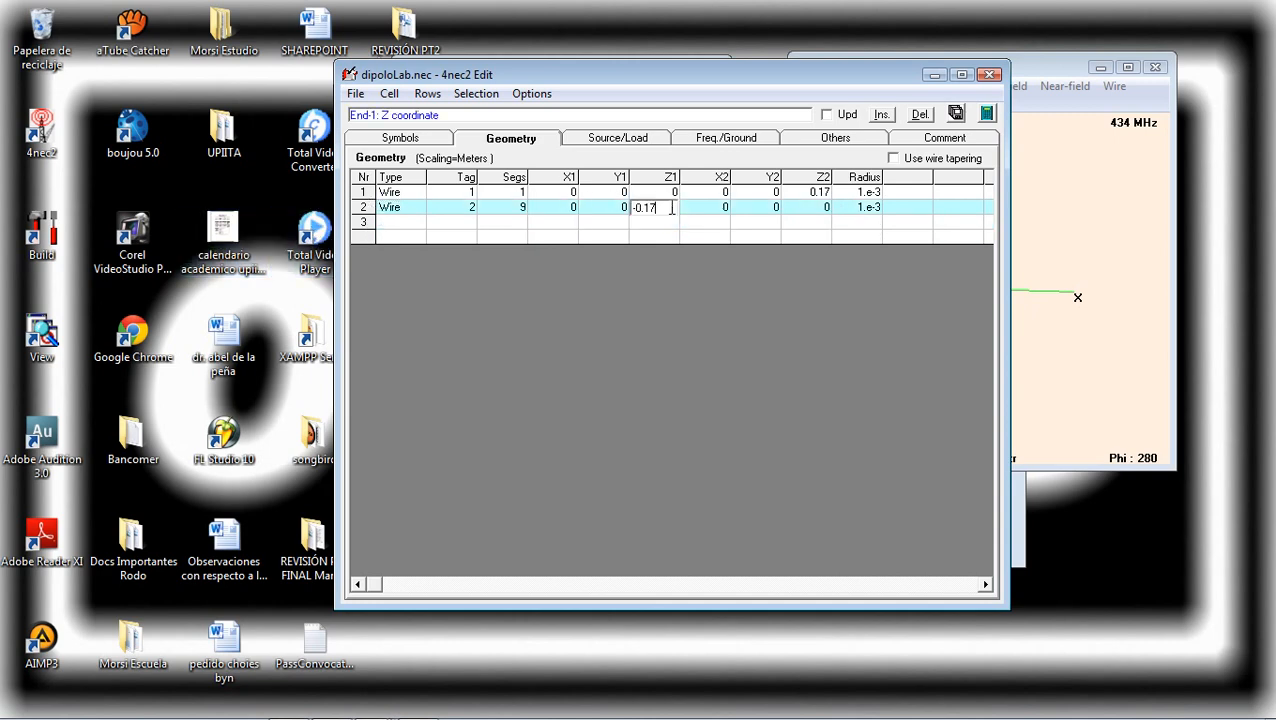
pyautogui.click(631, 208)
pyautogui.click(815, 193)
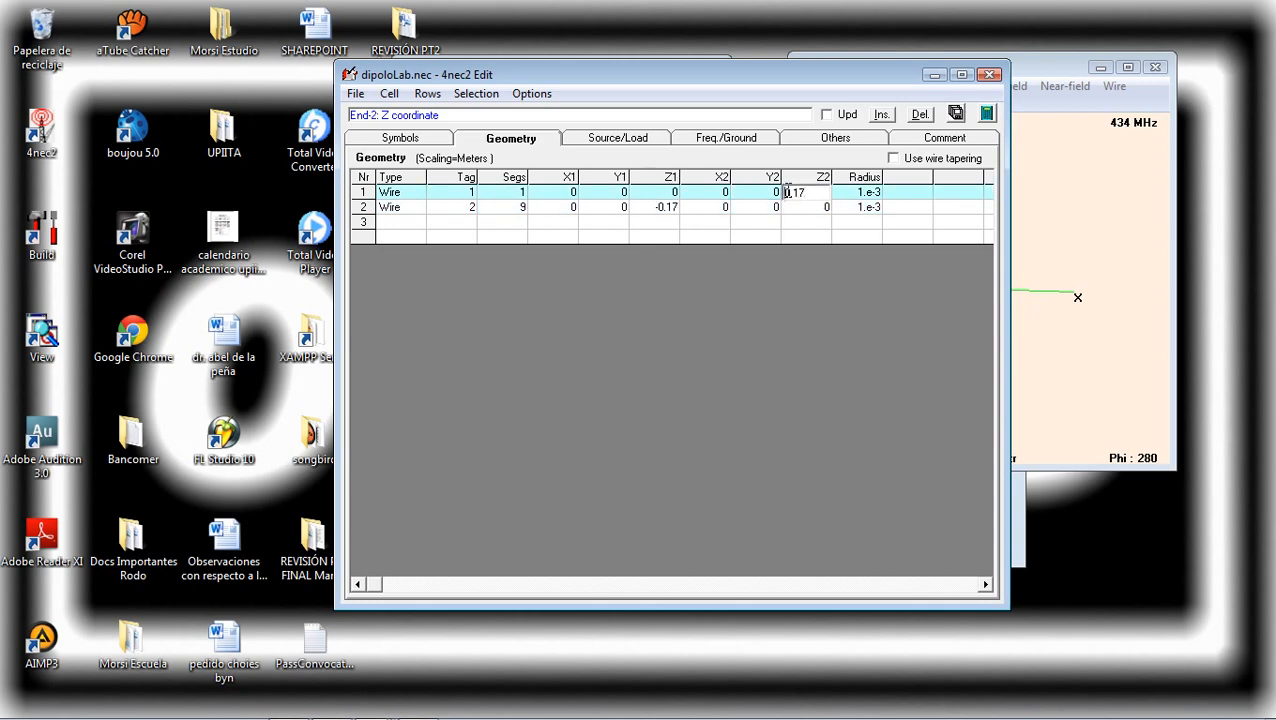
pyautogui.doubleClick(800, 192)
pyautogui.write('z1')
# Replace the end-1 Z coordinate of wire 2 with the variable z2
pyautogui.click(674, 212)
pyautogui.click(674, 212)
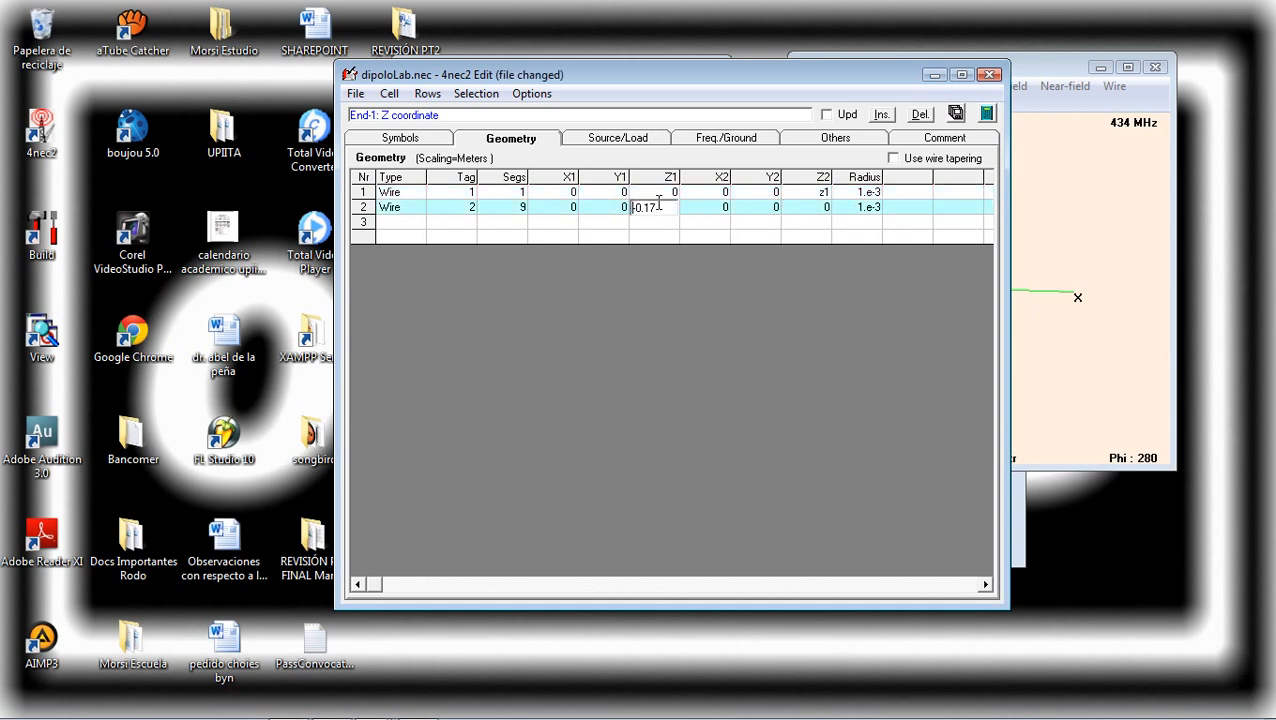
pyautogui.write('z2')
pyautogui.moveTo(665, 211); pyautogui.dragTo(648, 212)
pyautogui.press('BackSpace')
pyautogui.click(661, 224)
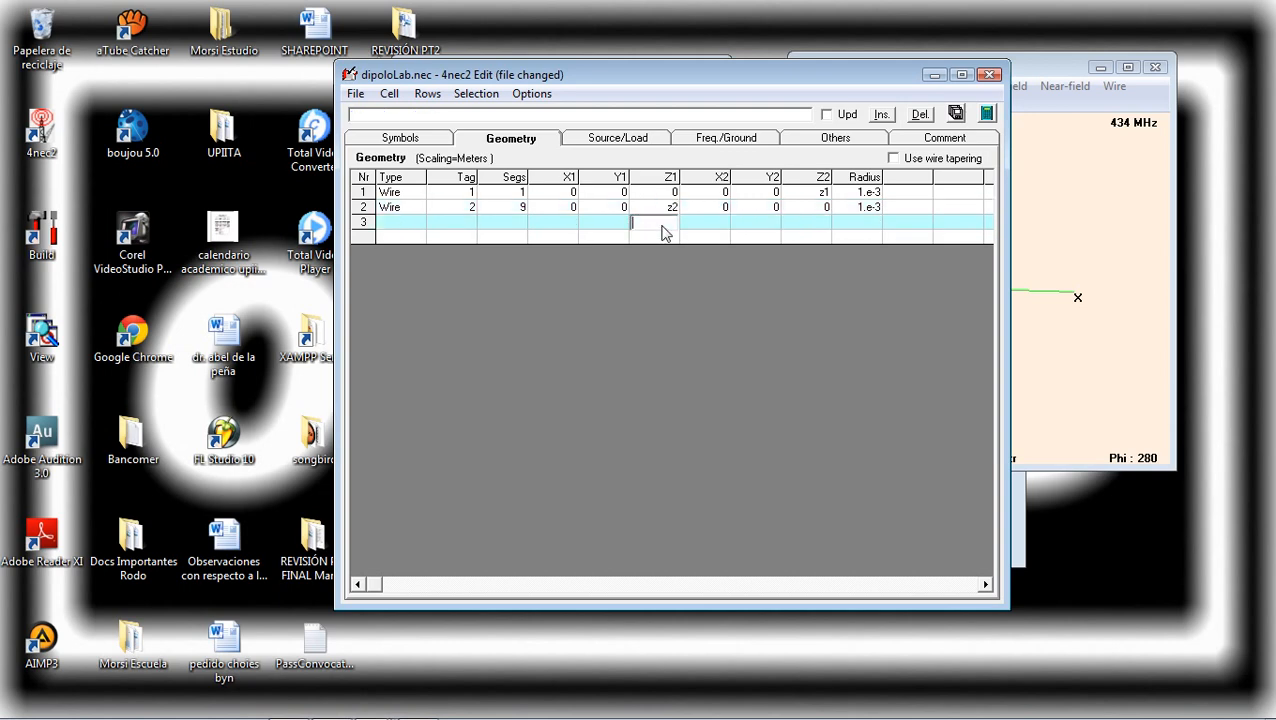
pyautogui.click(815, 193)
pyautogui.click(662, 209)
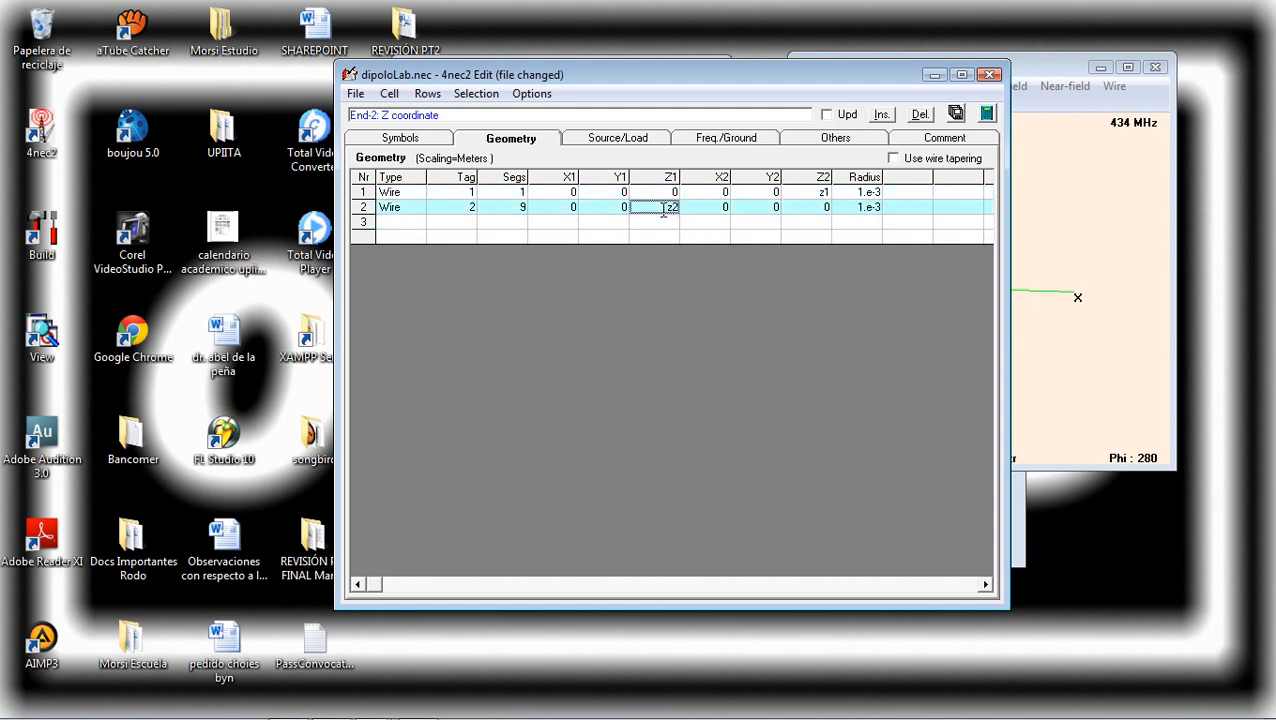
# Define the model's symbols z1=.17 and z2=-.17, keeping the scaling in meters
pyautogui.click(428, 143)
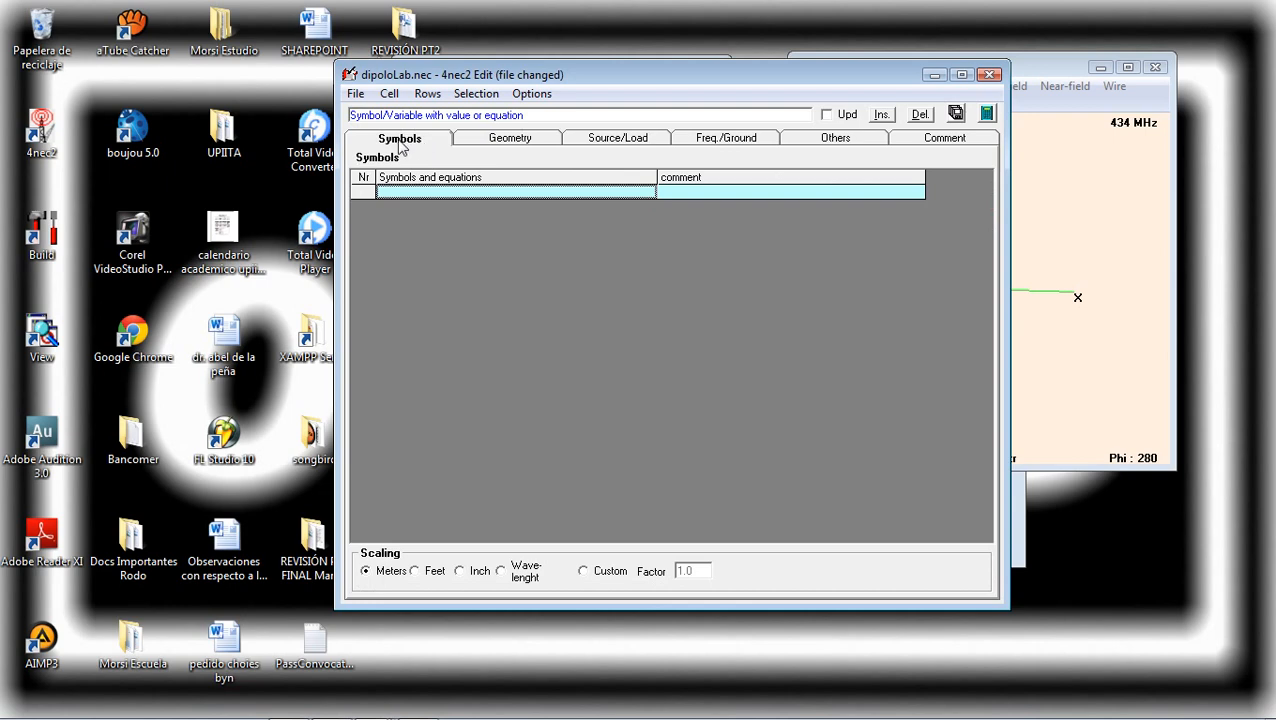
pyautogui.click(427, 193)
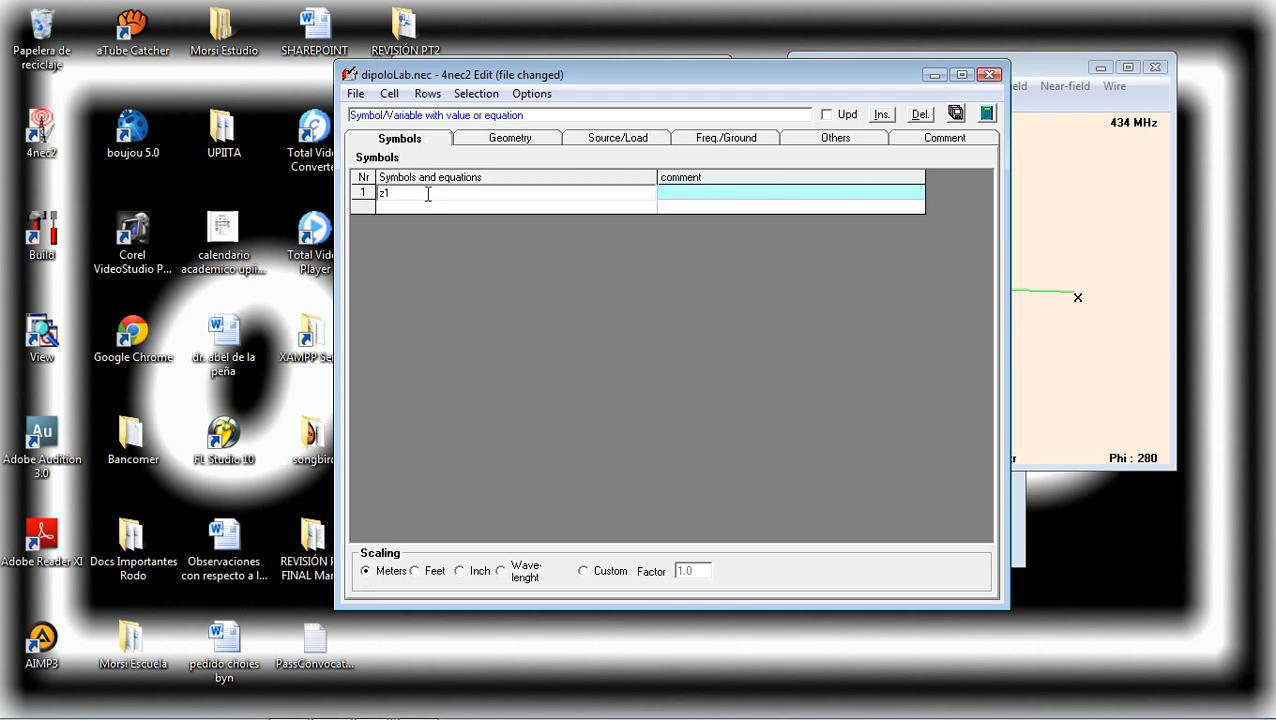
pyautogui.write('z1=.17')
pyautogui.press('Return')
pyautogui.write('z2=-.17')
pyautogui.press('Return')
pyautogui.click(370, 195)
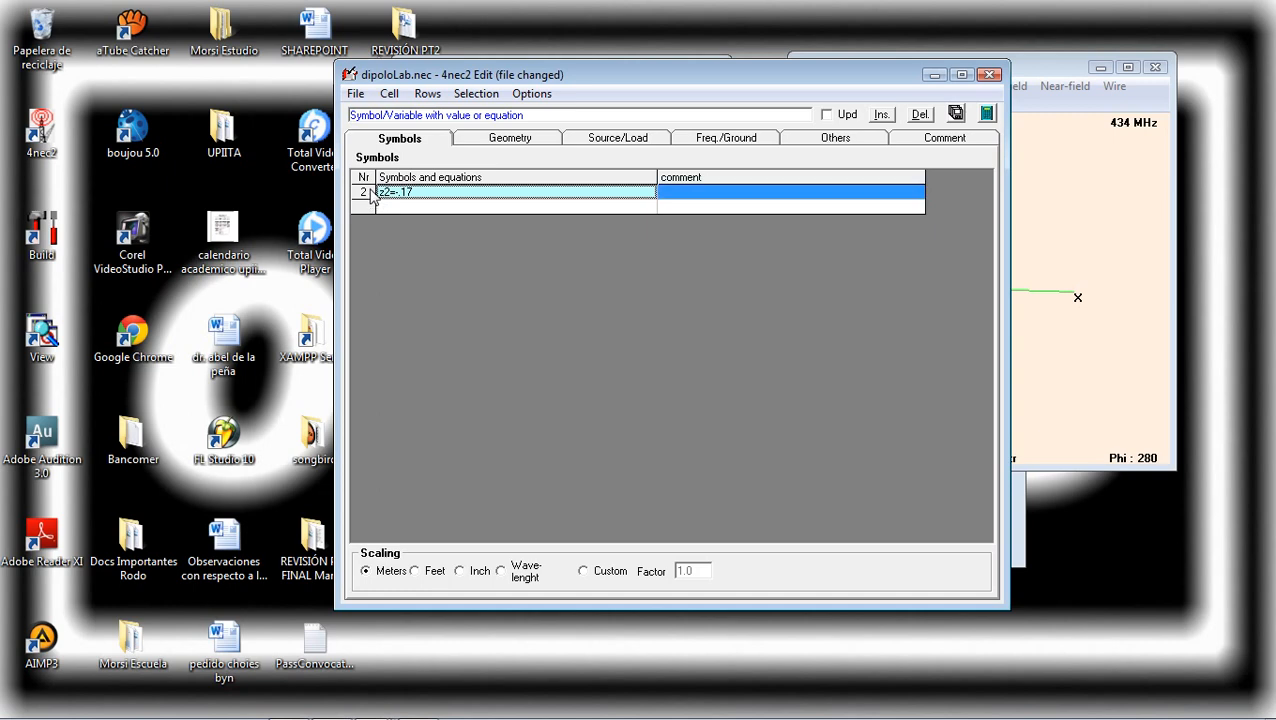
# Review the z1 and z2 definitions, and generate the dipole's full far-field pattern at 434 MHz with 5-degree resolution
pyautogui.press('Up')
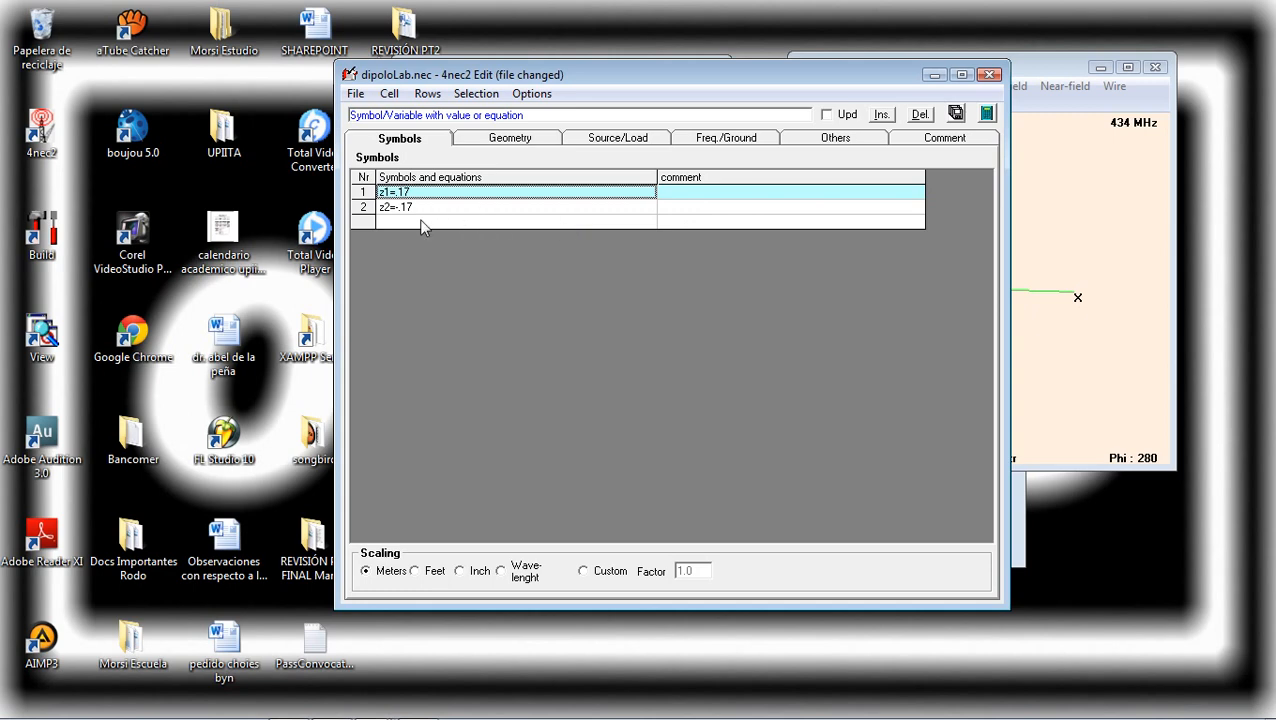
pyautogui.click(503, 140)
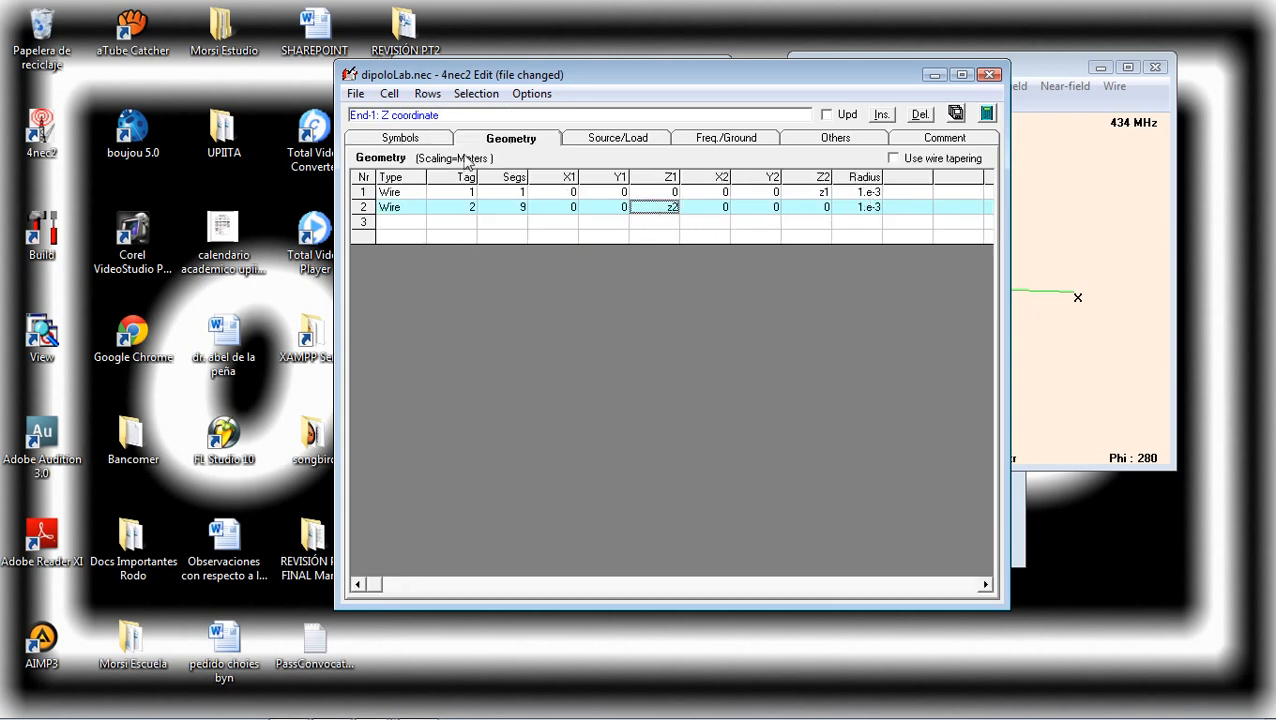
pyautogui.click(985, 117)
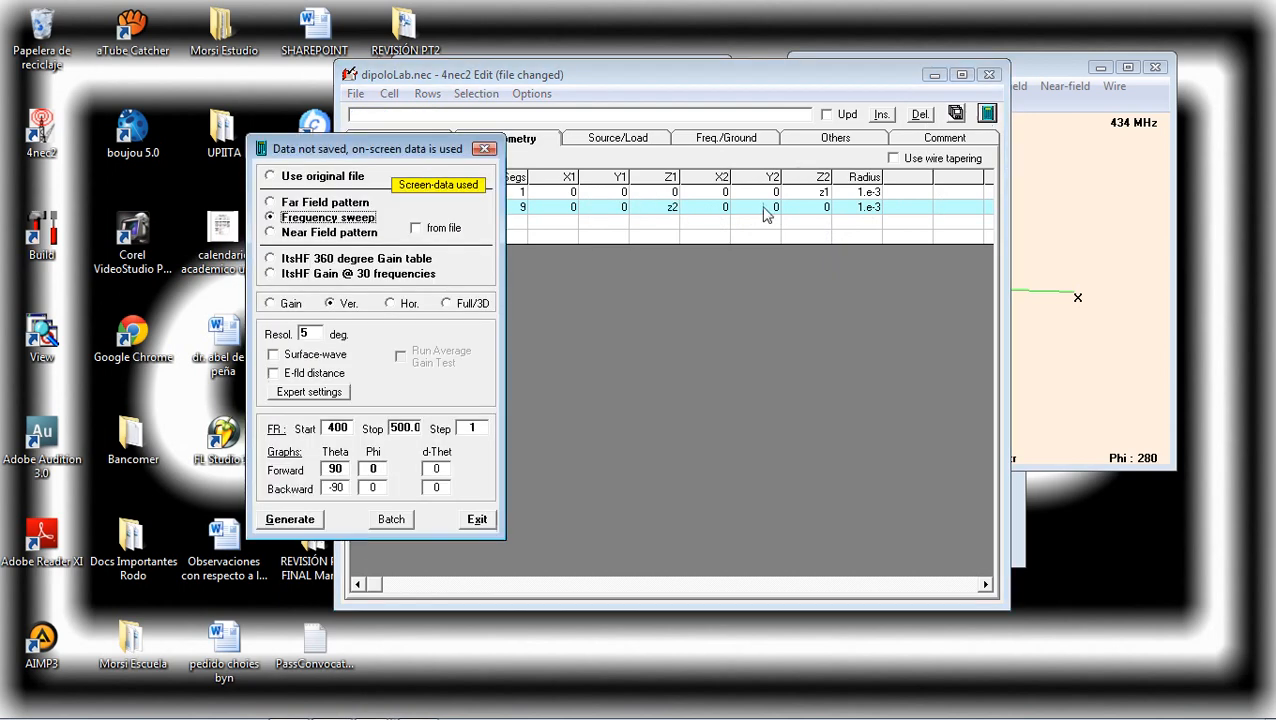
pyautogui.click(362, 205)
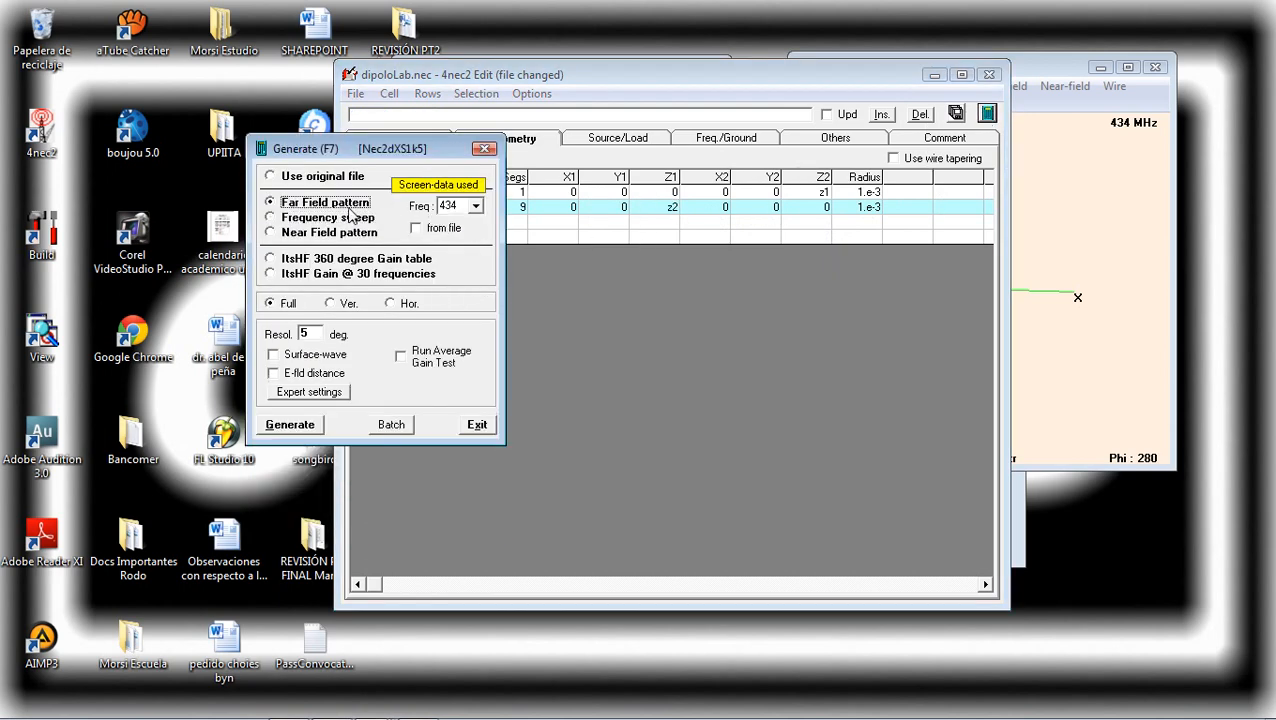
pyautogui.click(300, 424)
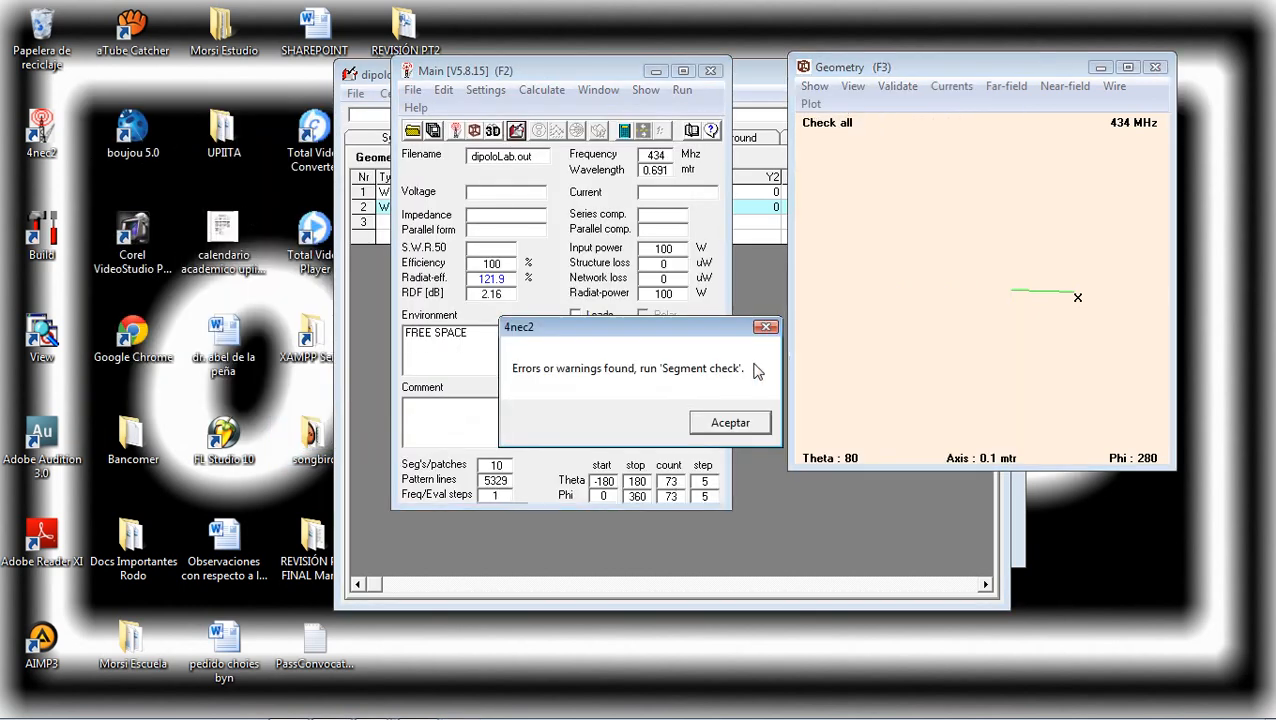
pyautogui.click(722, 418)
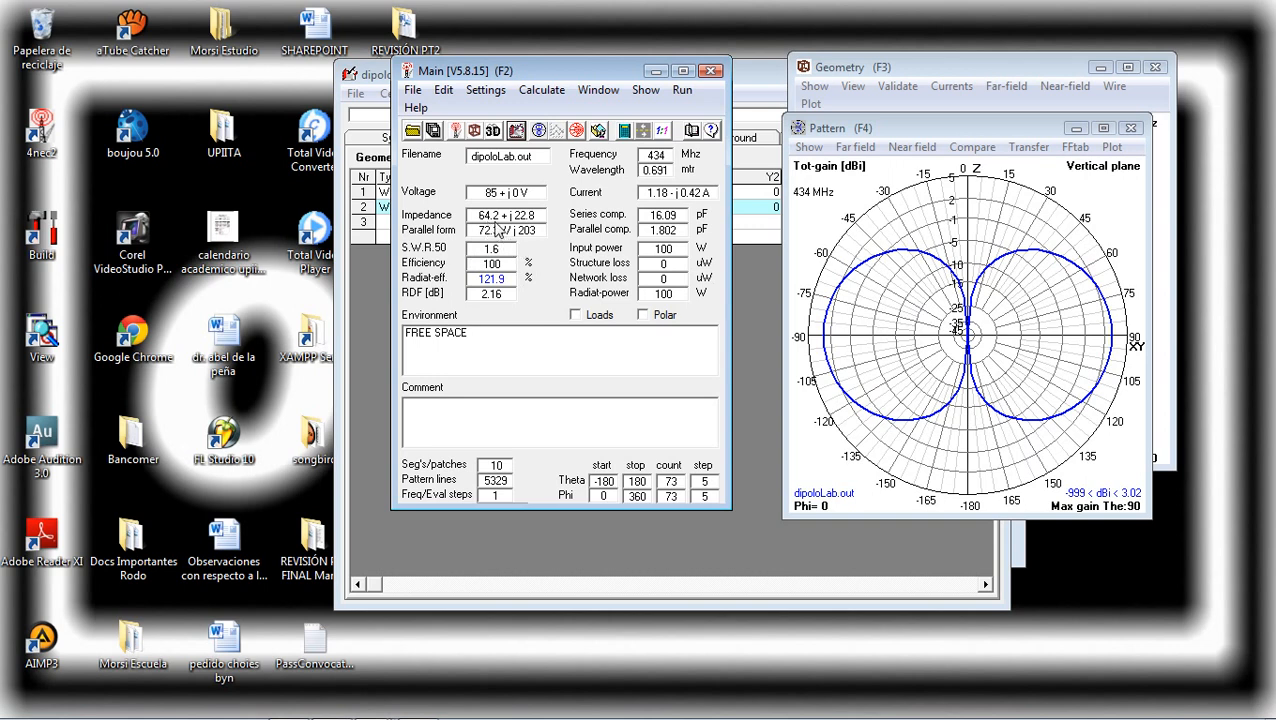
# Return to the geometry editor, review the available element types and add an Arc as element 3
pyautogui.click(386, 74)
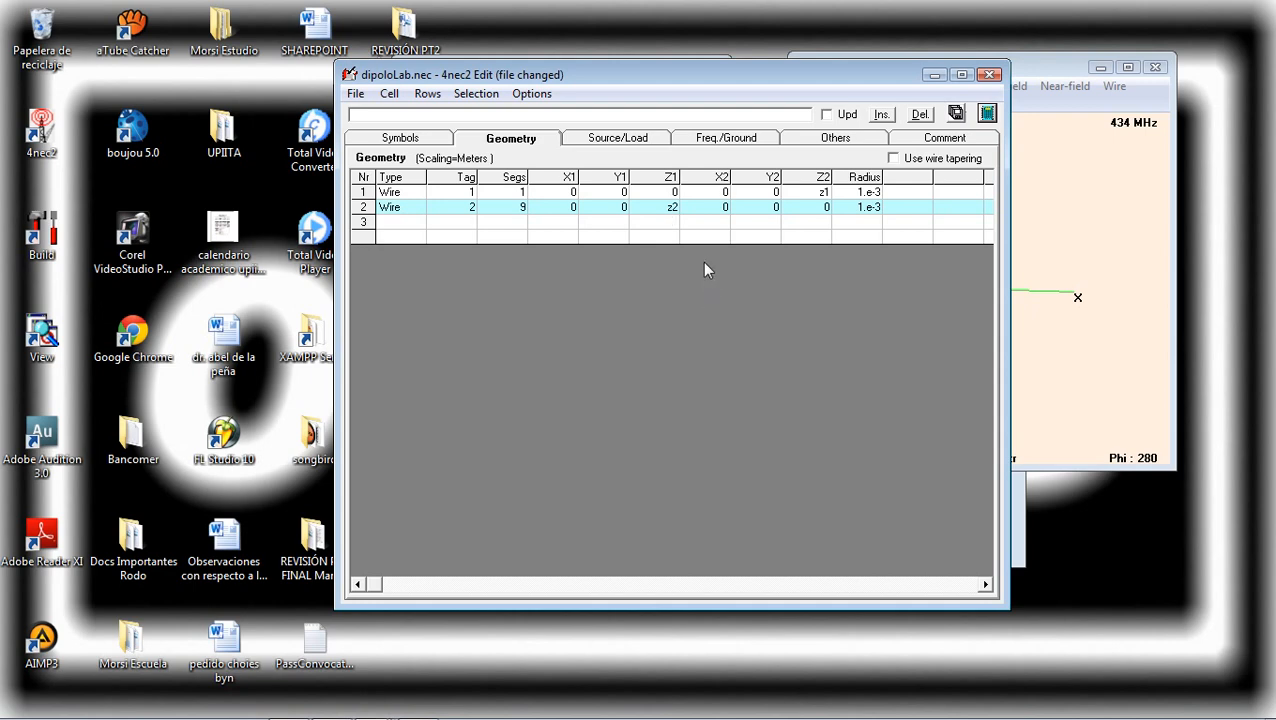
pyautogui.click(405, 226)
pyautogui.click(405, 226)
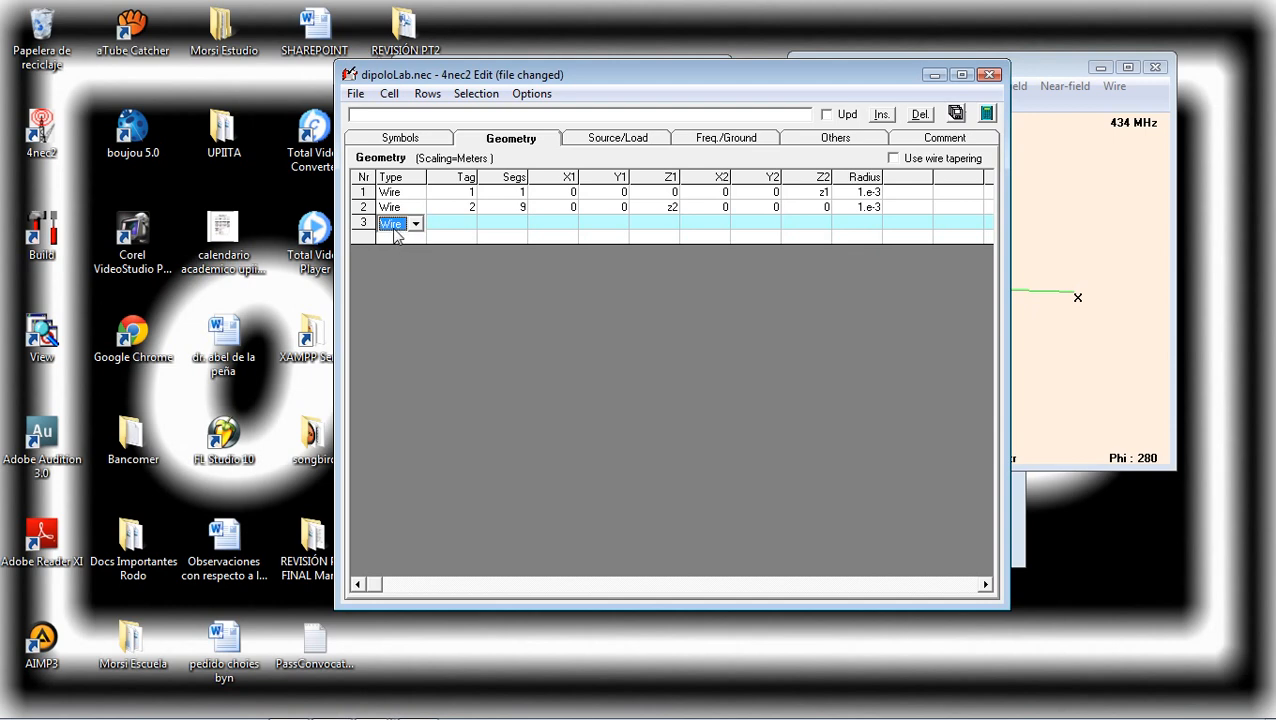
pyautogui.click(415, 226)
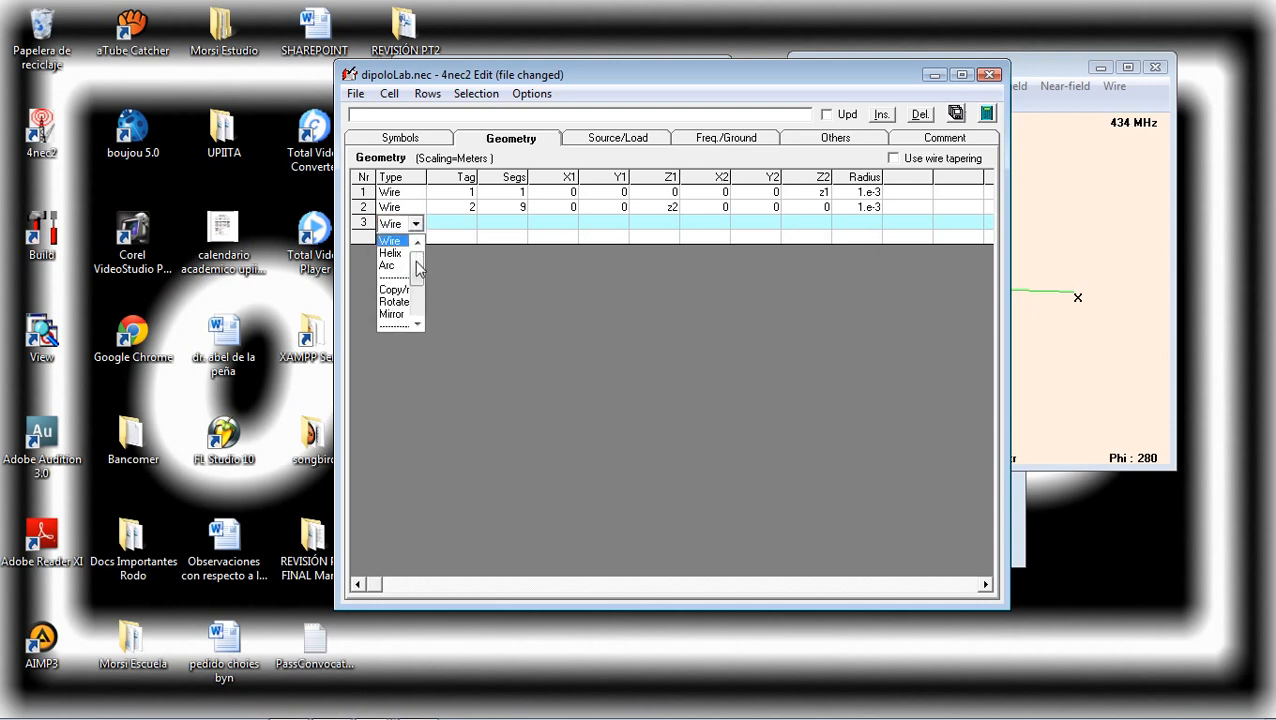
pyautogui.moveTo(418, 264)
pyautogui.mouseDown()
pyautogui.moveTo(420, 310)
pyautogui.moveTo(418, 272)
pyautogui.mouseUp()
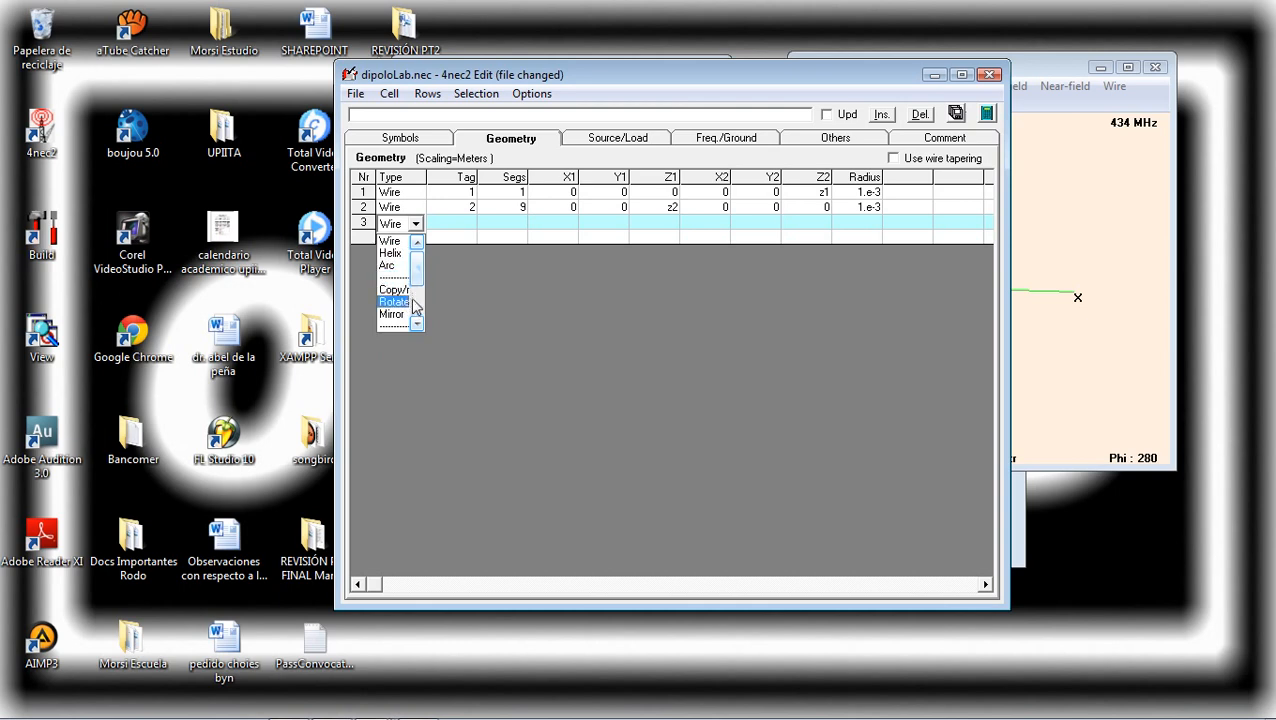
pyautogui.moveTo(418, 277); pyautogui.dragTo(419, 310)
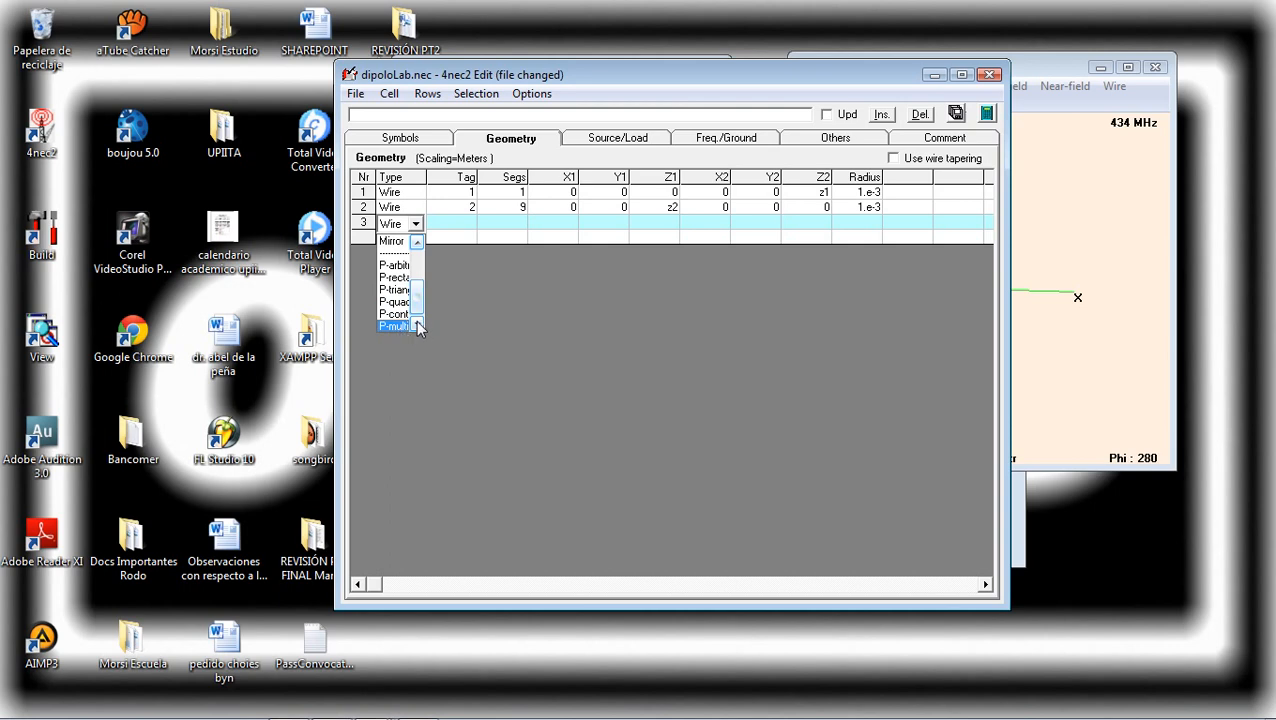
pyautogui.moveTo(418, 307); pyautogui.dragTo(418, 271)
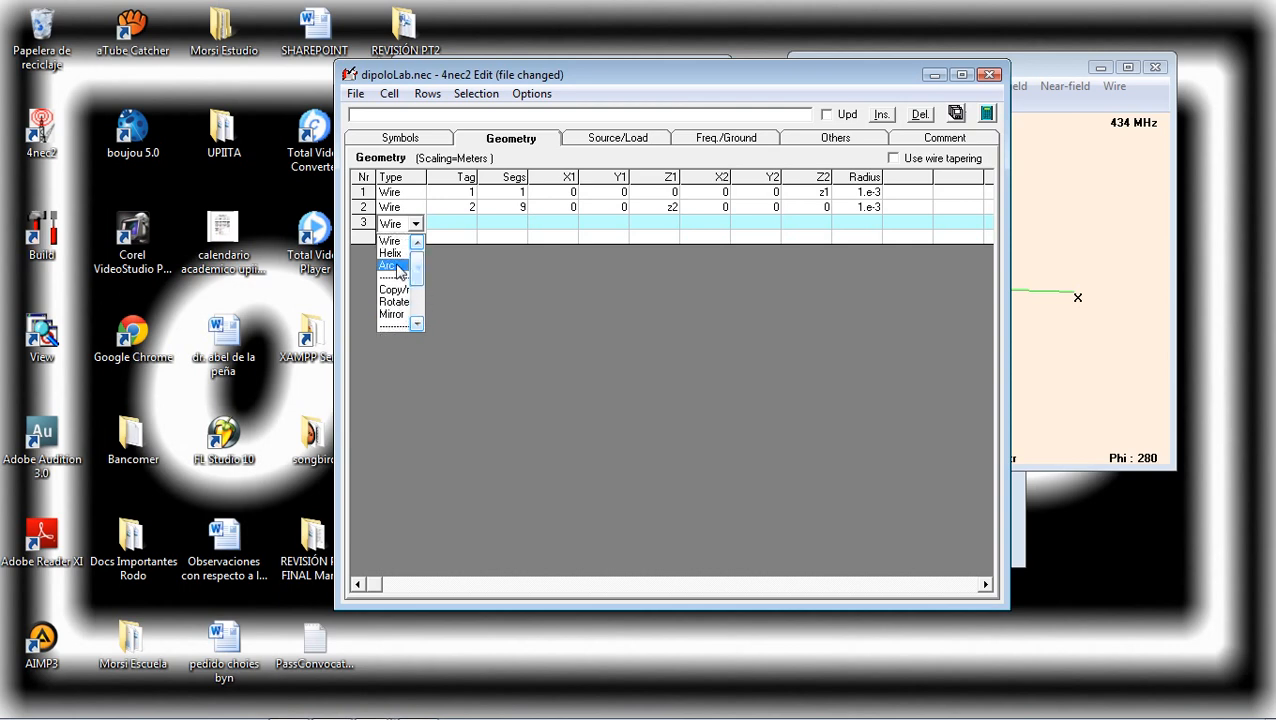
pyautogui.click(396, 266)
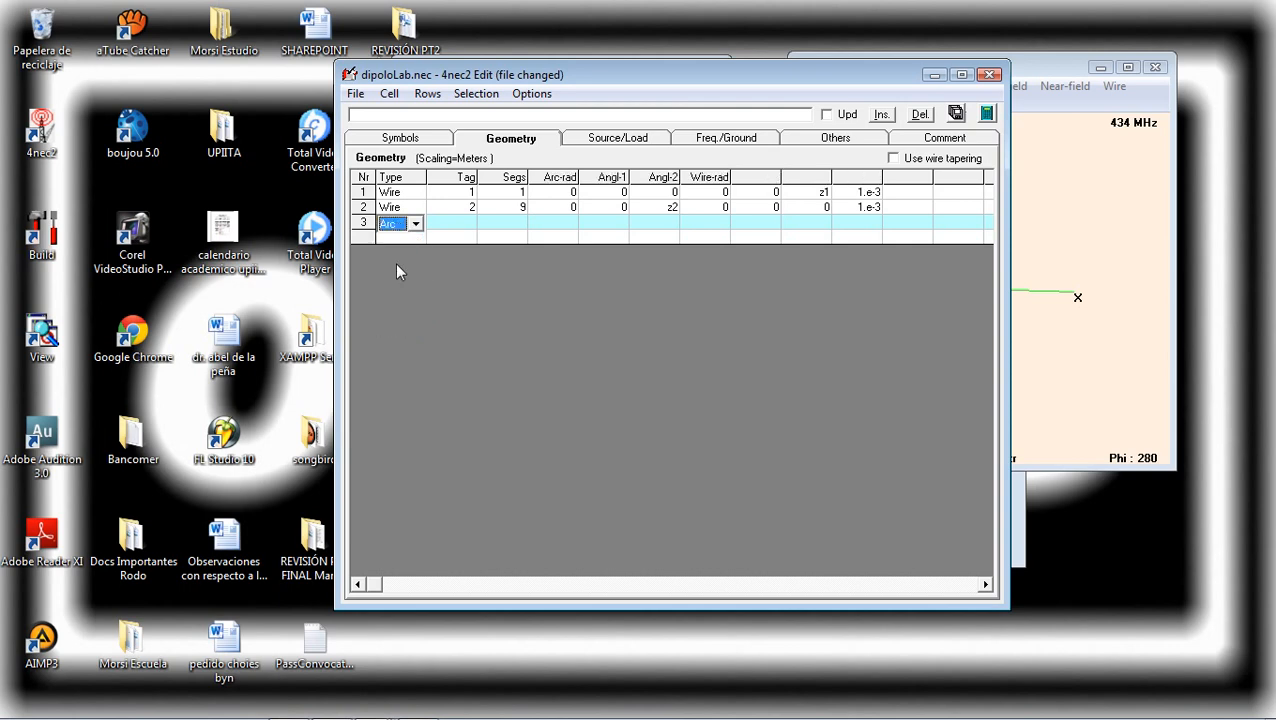
# Give the arc tag 3, 10 segments, a radius of .1 and a first-end angle of 180 degrees
pyautogui.click(470, 224)
pyautogui.write('3')
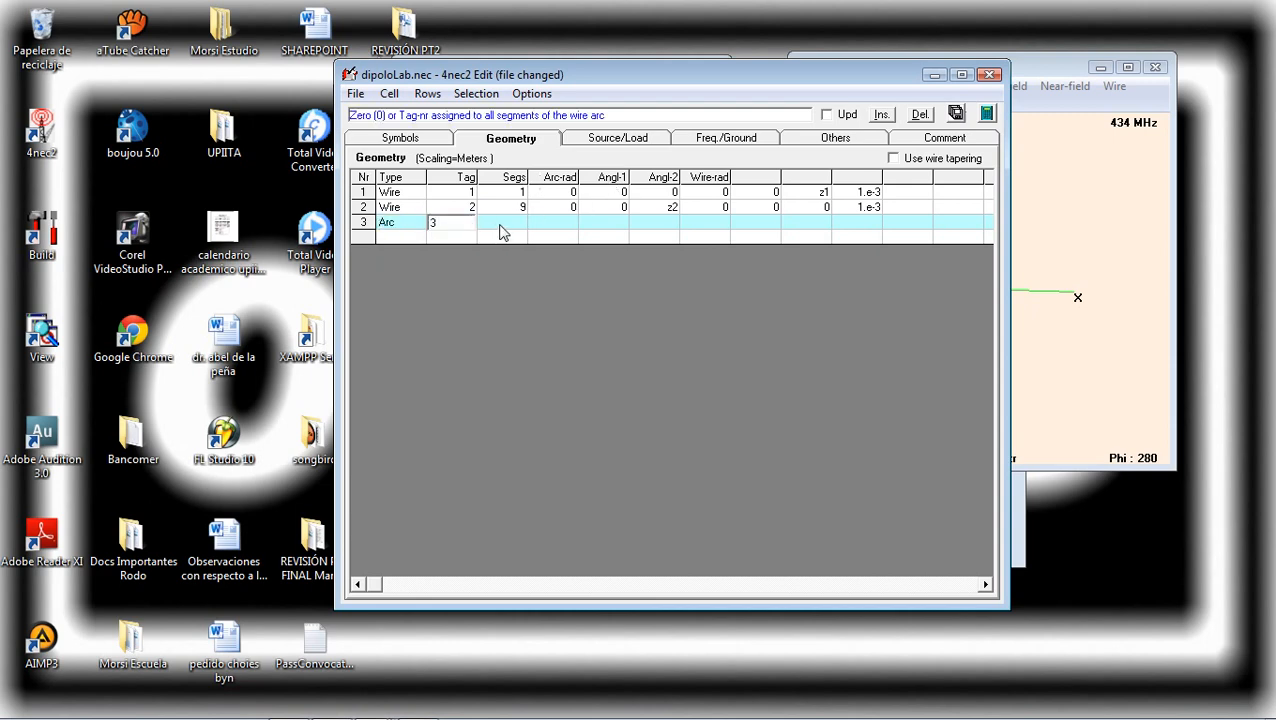
pyautogui.click(502, 232)
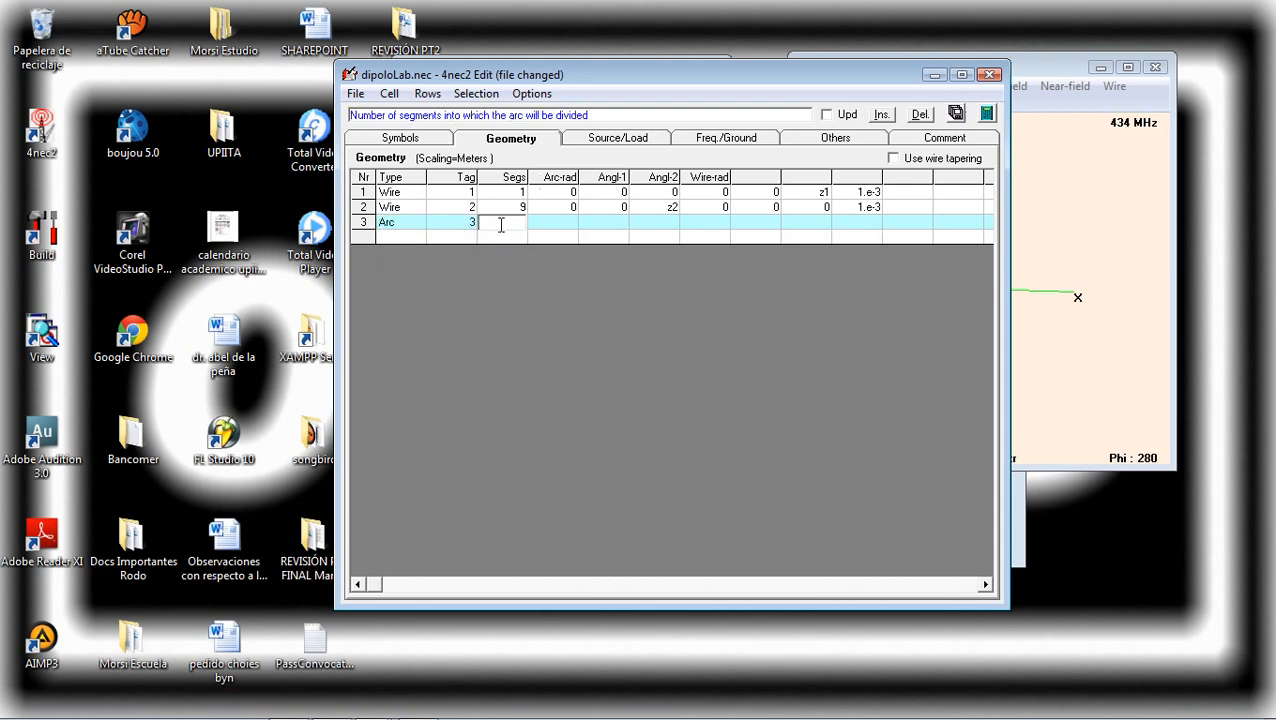
pyautogui.click(559, 223)
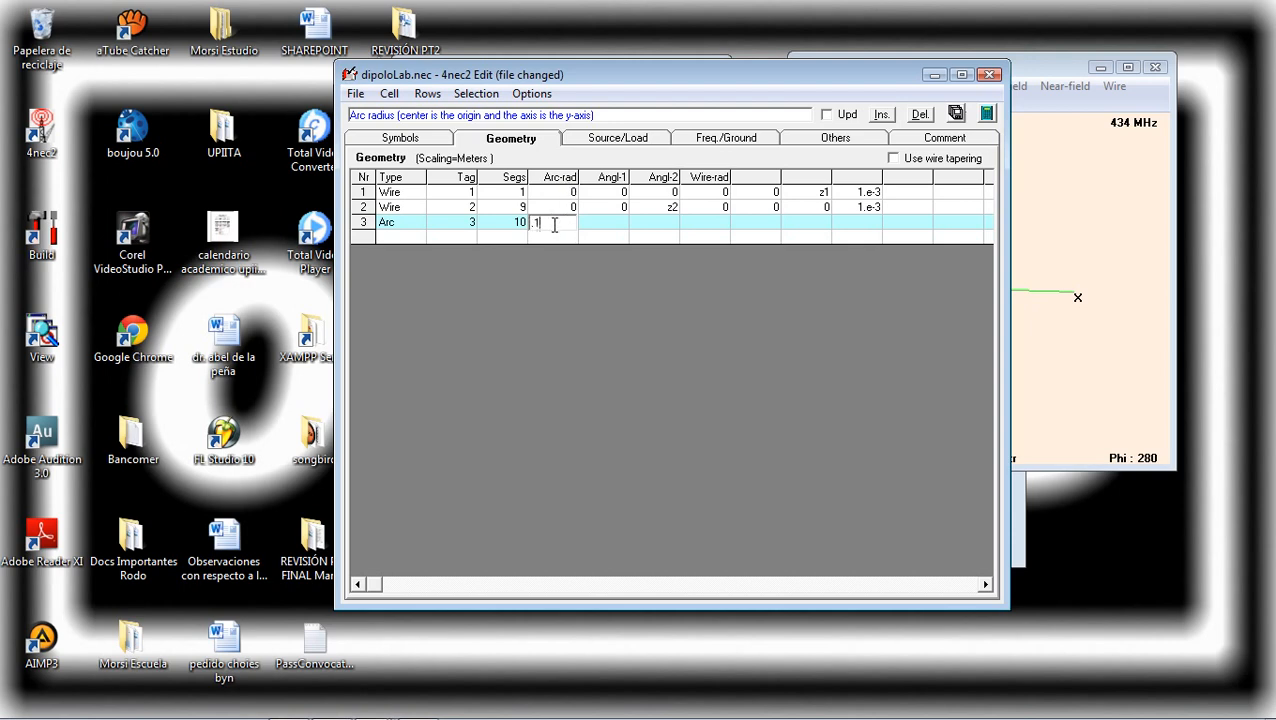
pyautogui.click(601, 224)
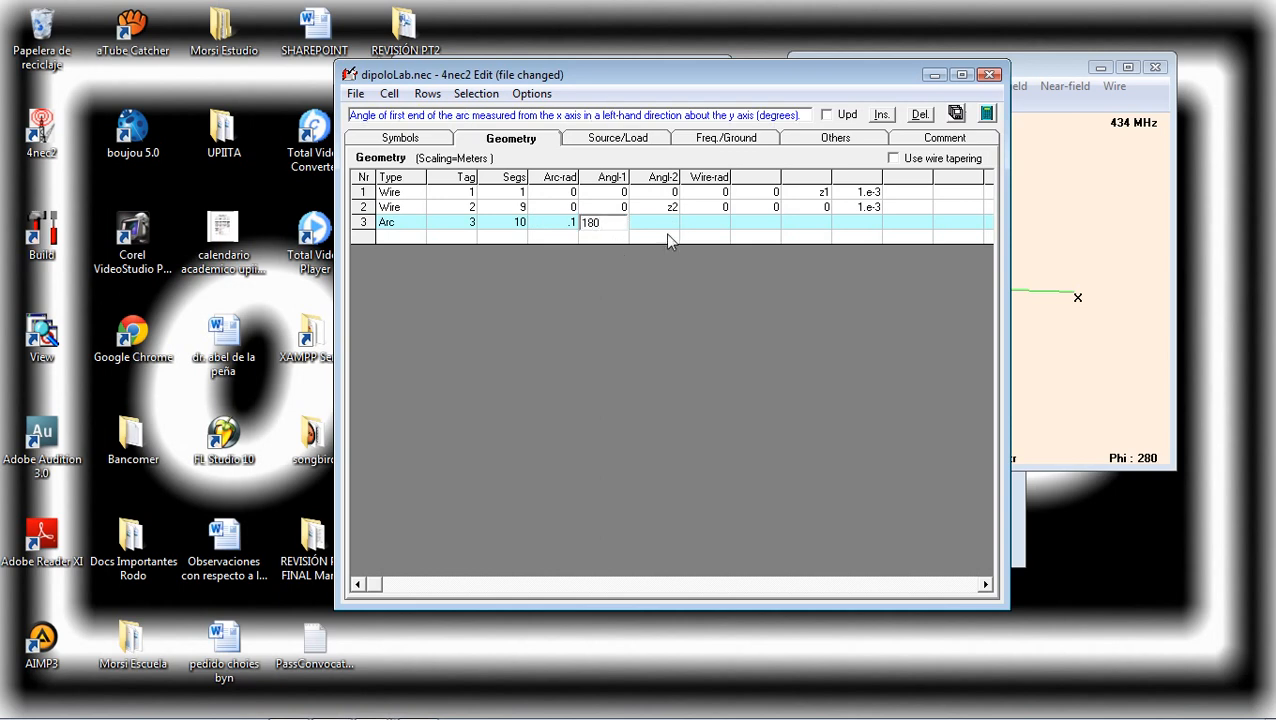
pyautogui.write('180')
pyautogui.press('Tab')
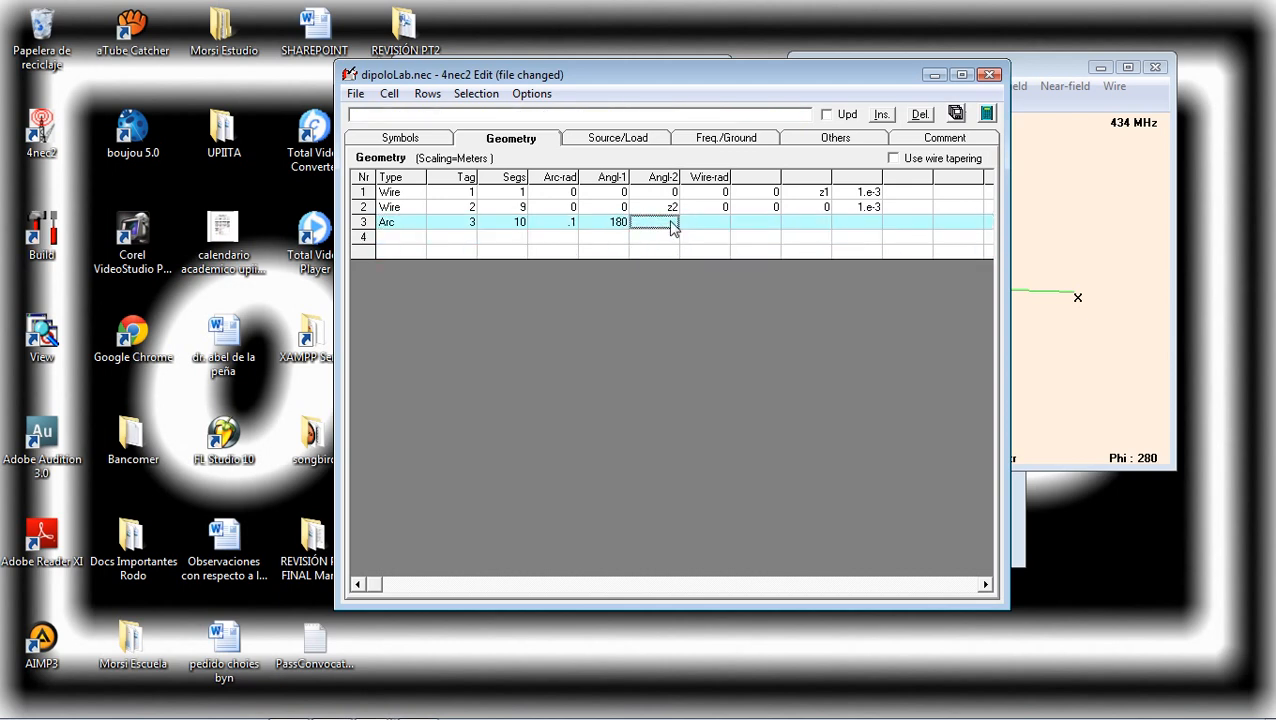
pyautogui.click(670, 225)
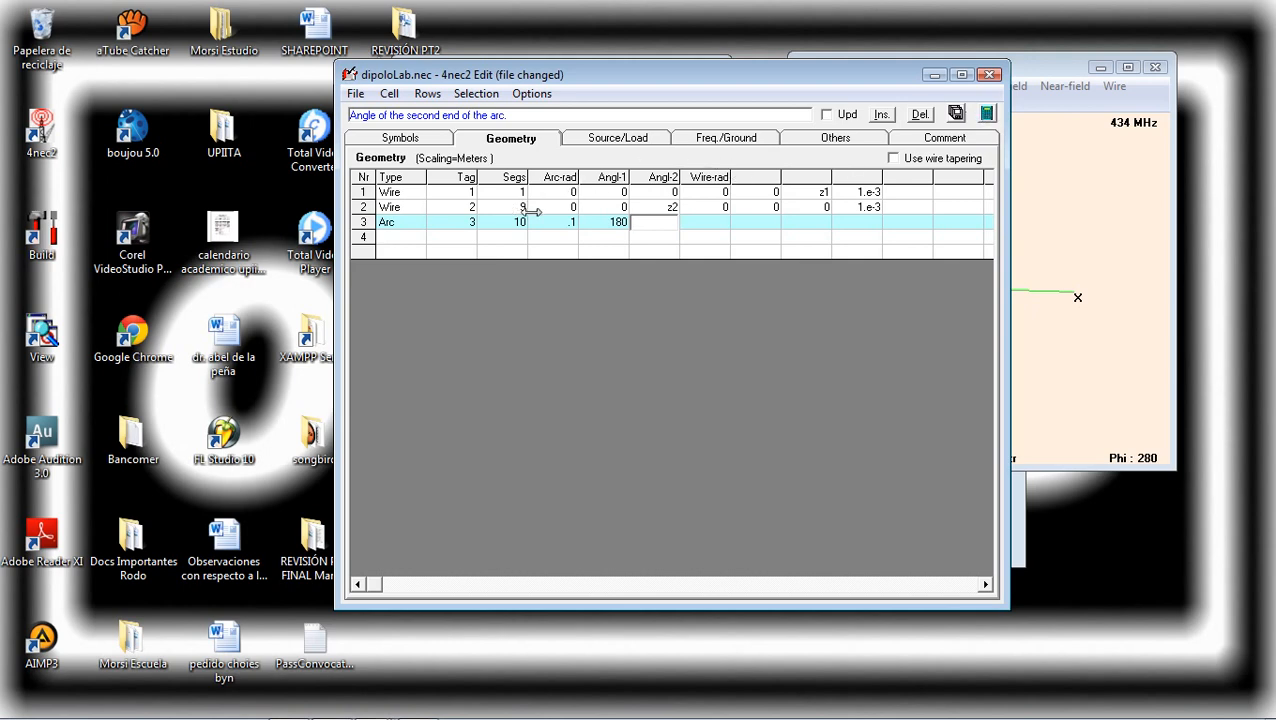
pyautogui.press('Escape')
# Generate the full far-field pattern at 434 MHz from the on-screen model that includes the arc
pyautogui.click(987, 114)
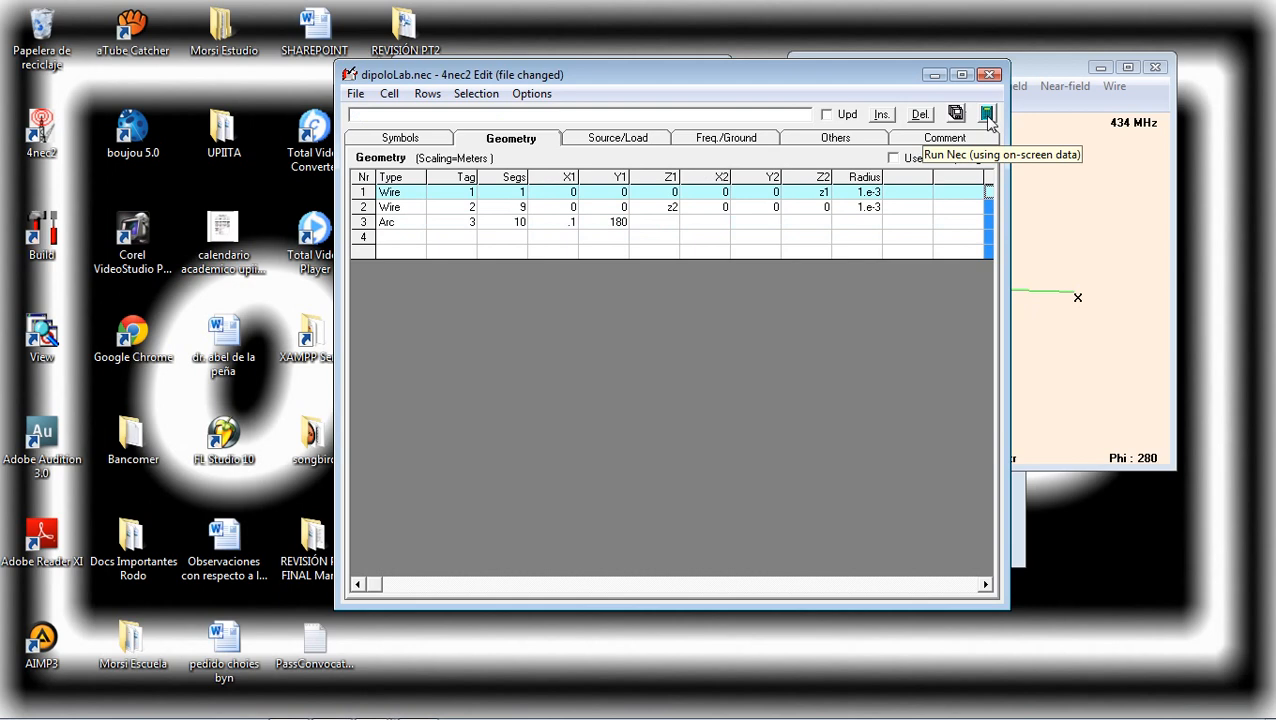
pyautogui.click(987, 114)
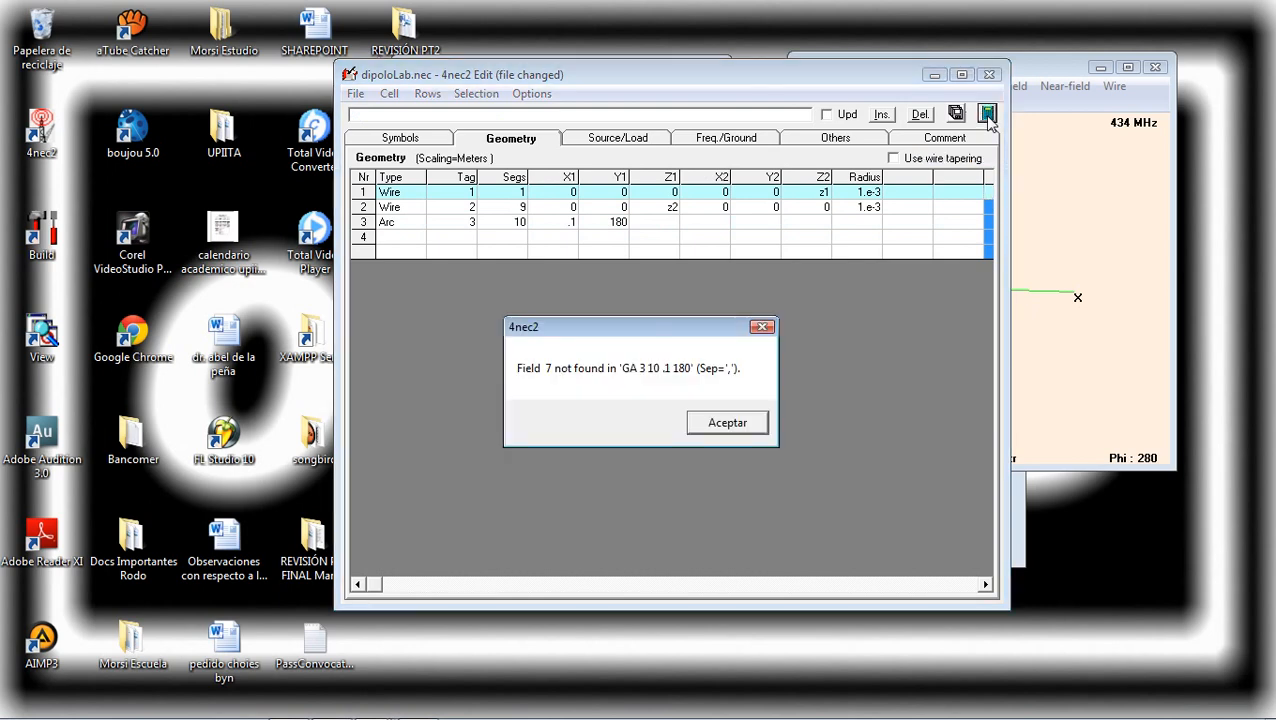
pyautogui.click(727, 423)
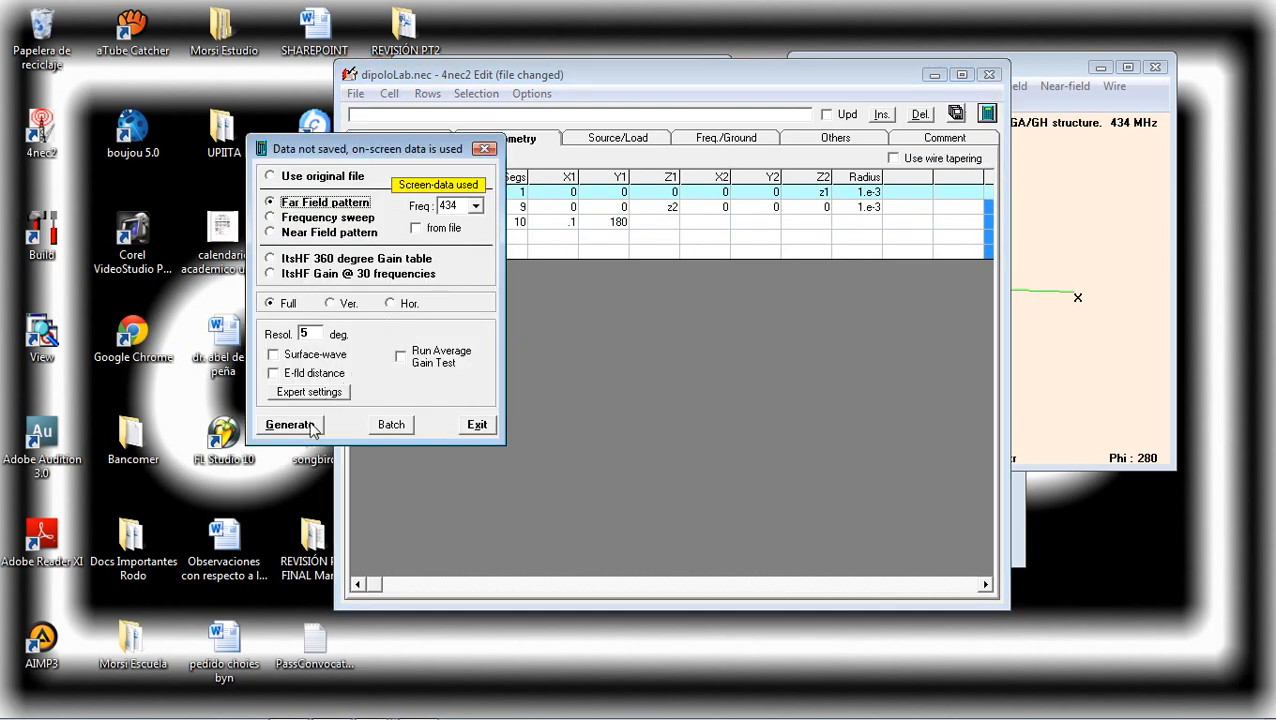
pyautogui.click(289, 425)
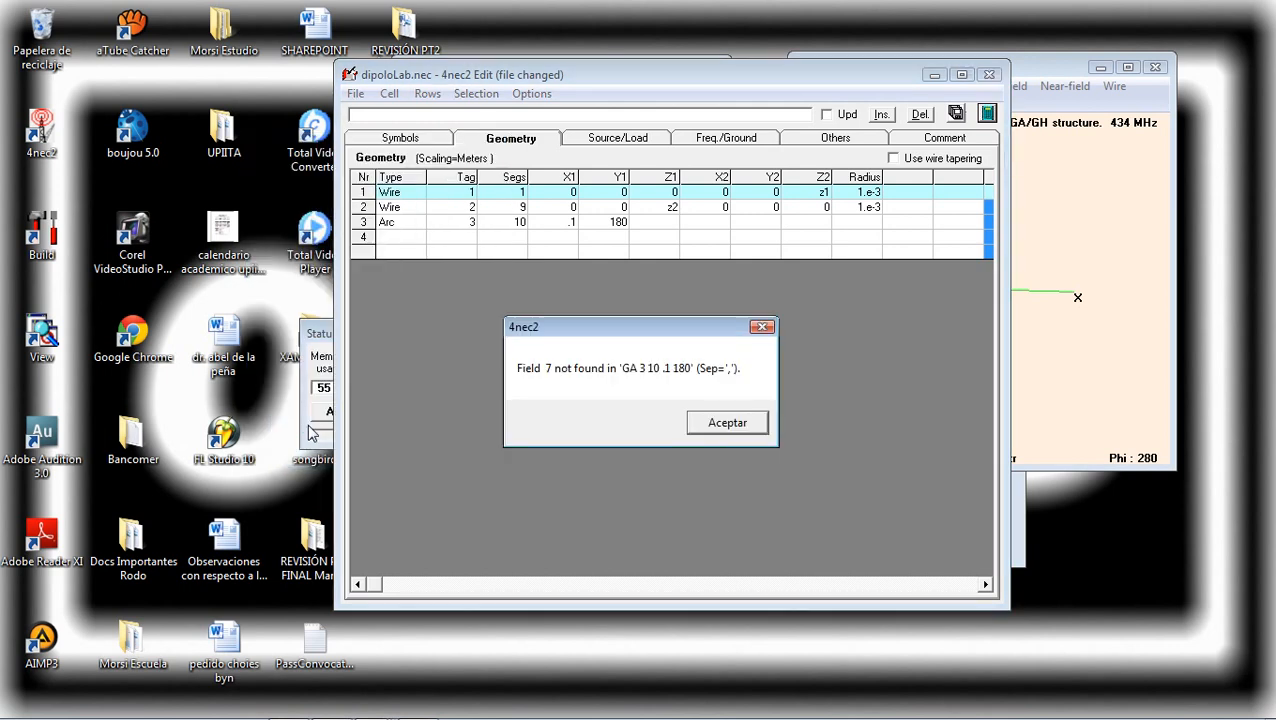
pyautogui.click(716, 426)
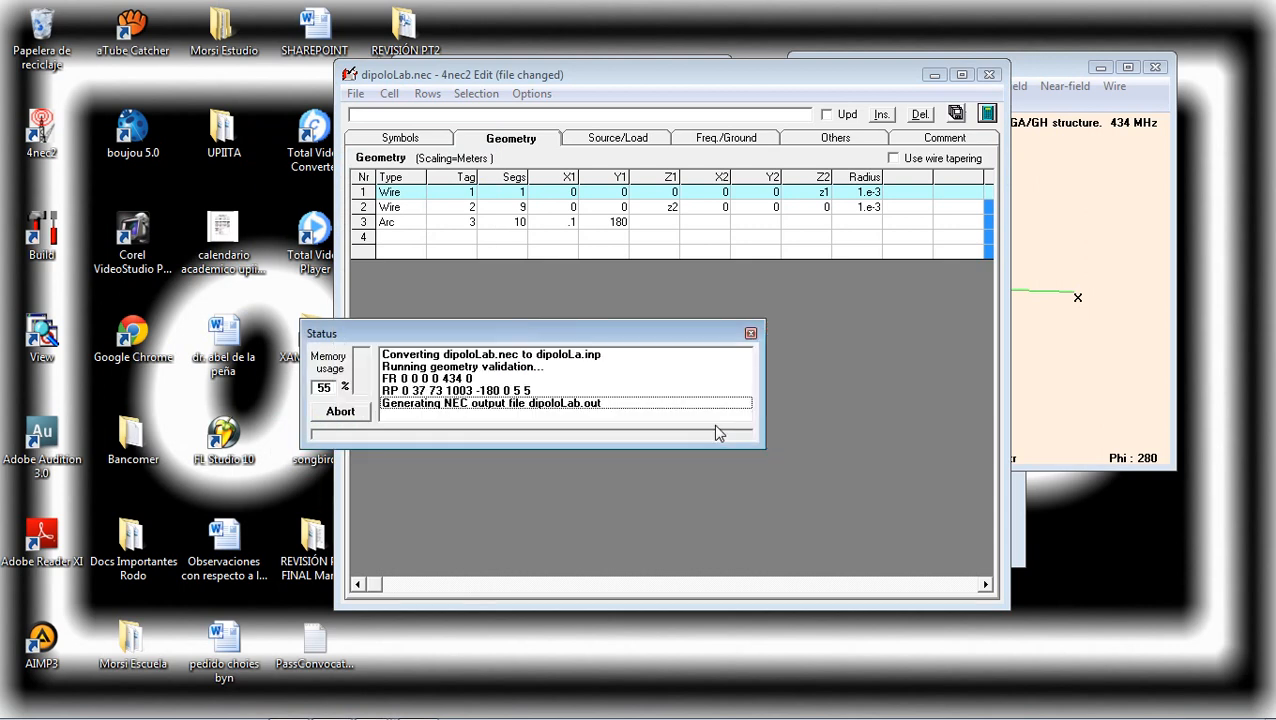
pyautogui.click(712, 430)
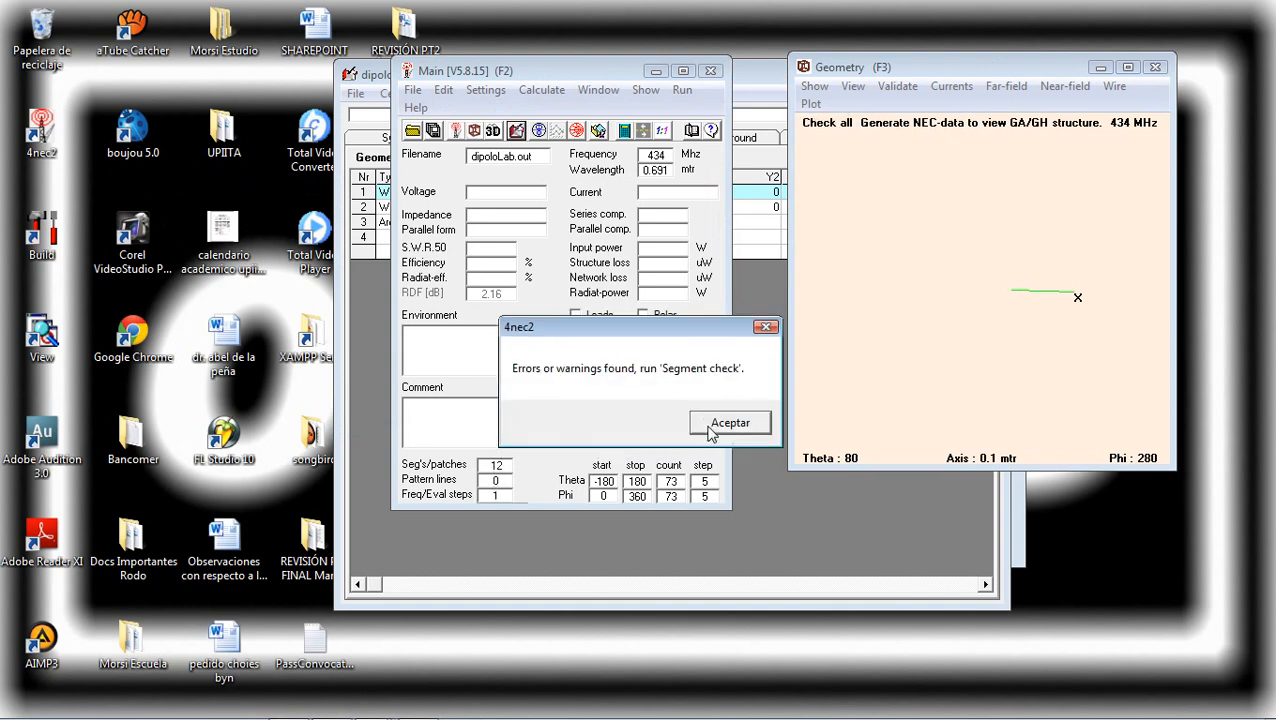
pyautogui.click(710, 429)
# Rotate the 3D geometry view to inspect the arc beside the dipole, and return to the geometry table
pyautogui.moveTo(868, 291); pyautogui.dragTo(911, 272)
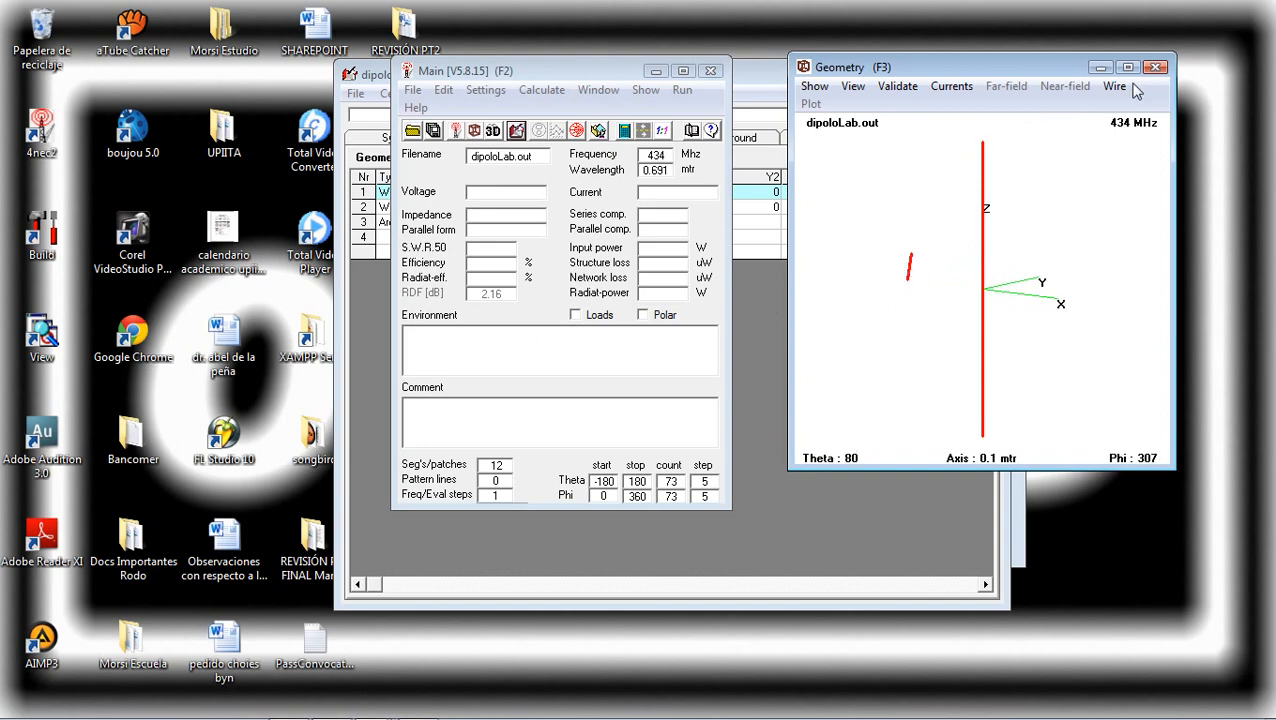
pyautogui.click(730, 490)
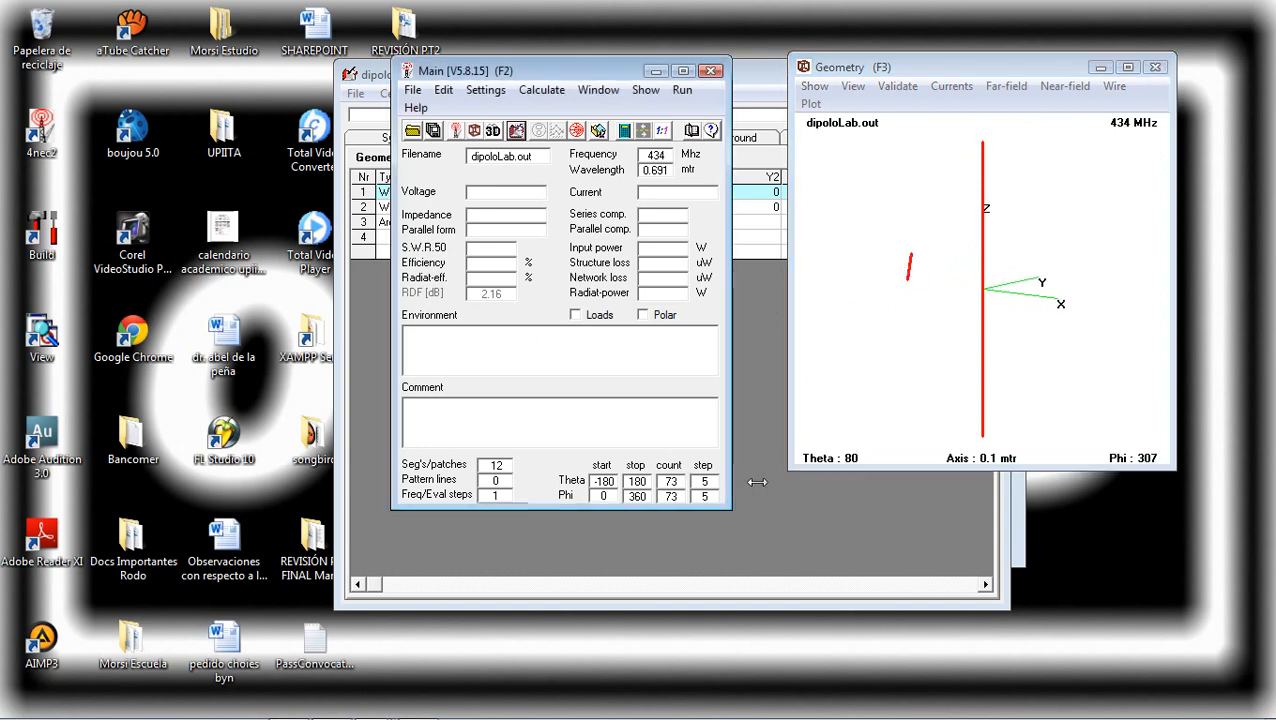
pyautogui.click(749, 481)
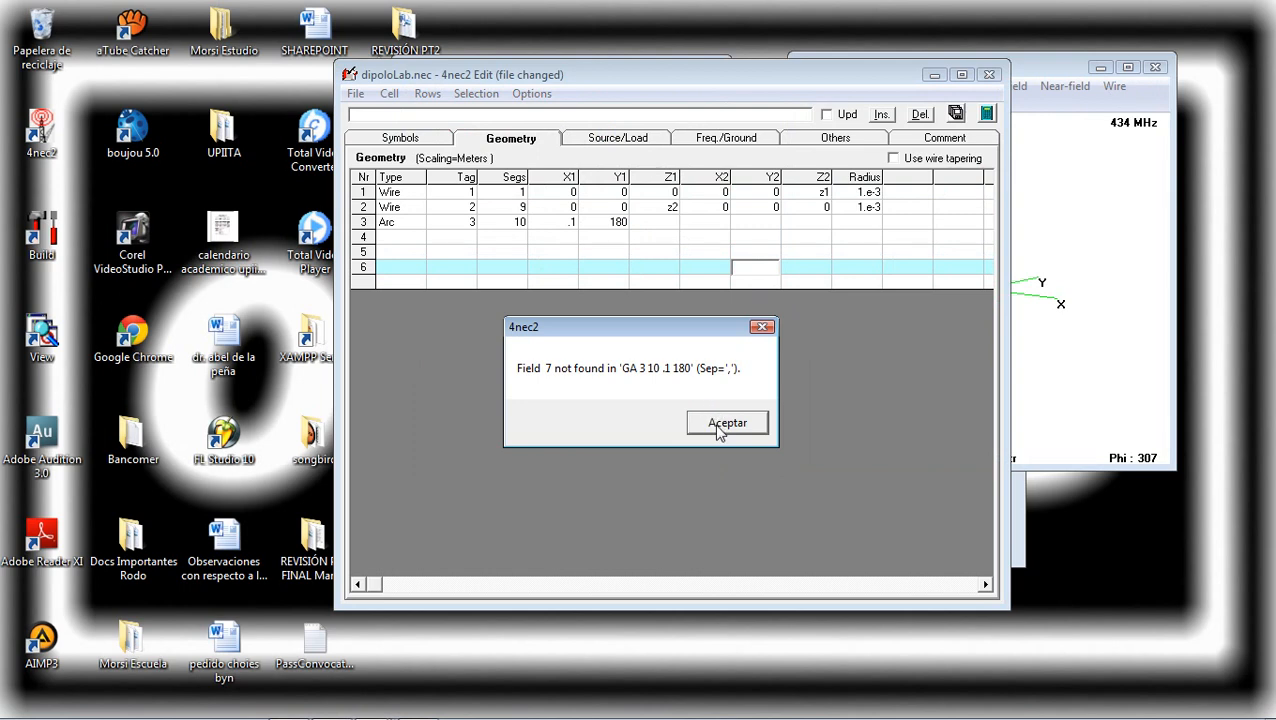
pyautogui.click(727, 423)
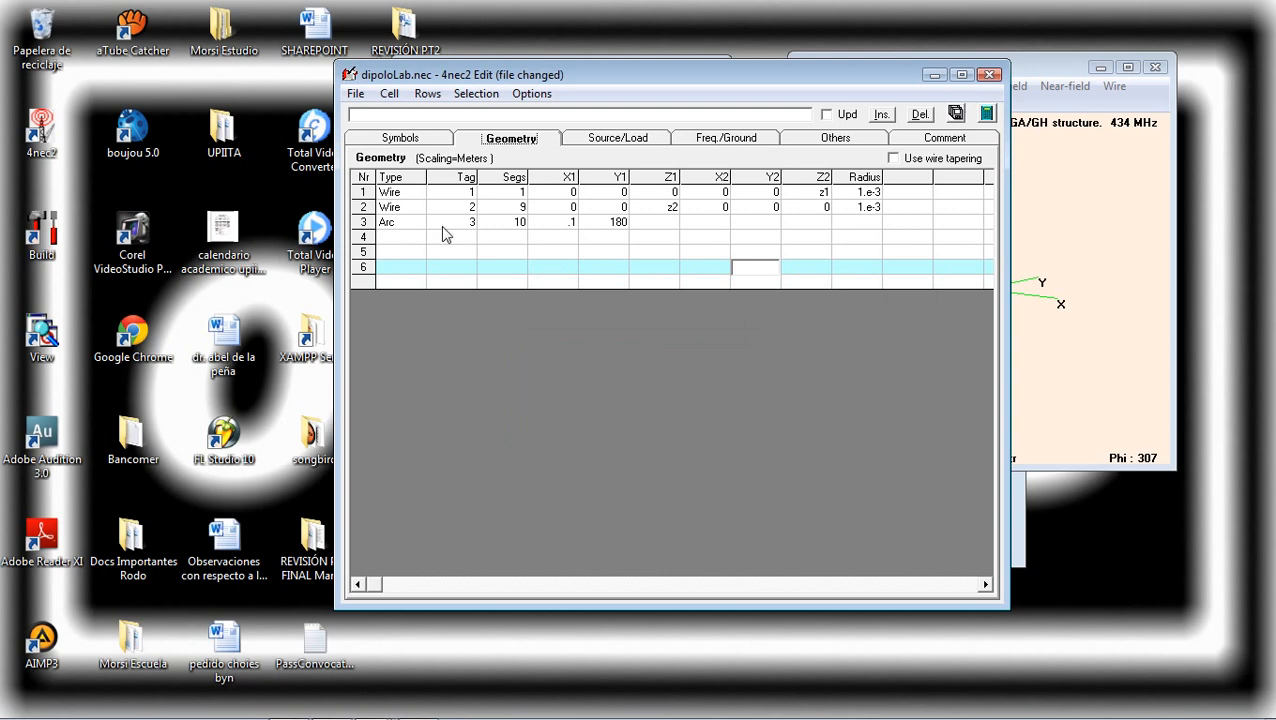
# Set the arc's segment count to 1 and keep its radius at .1
pyautogui.click(519, 222)
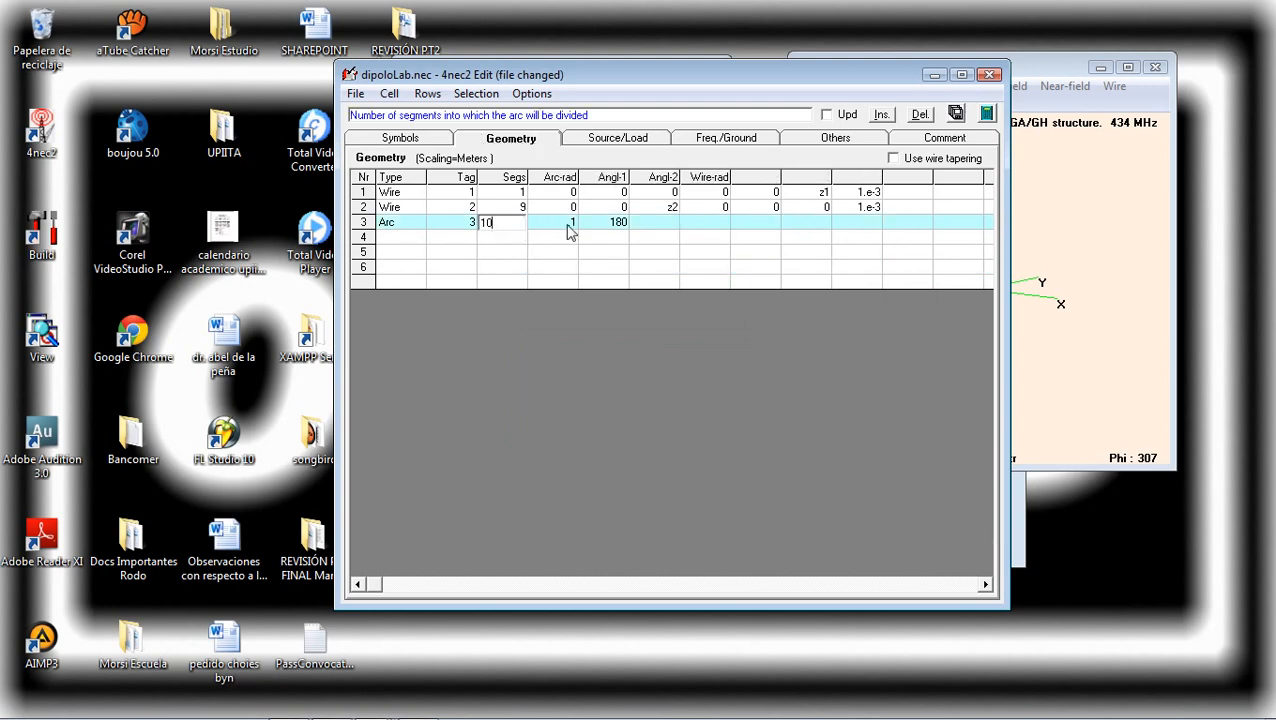
pyautogui.click(568, 229)
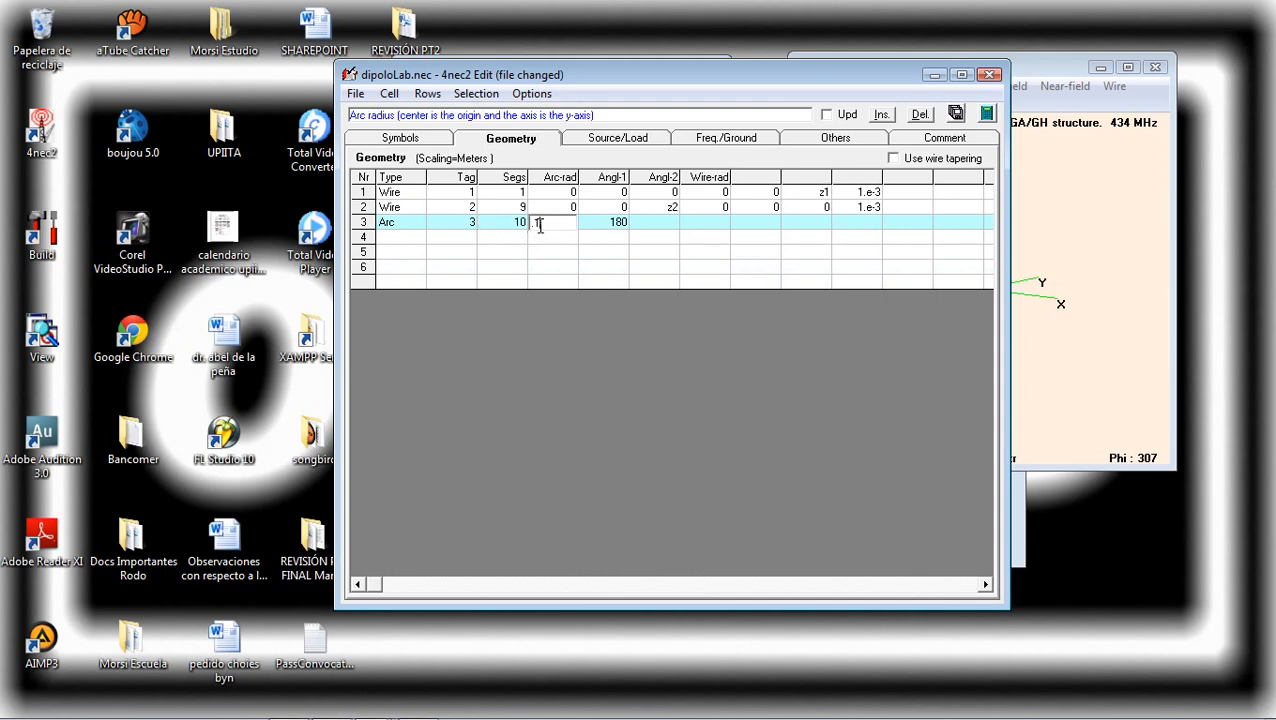
pyautogui.click(524, 221)
pyautogui.write('1')
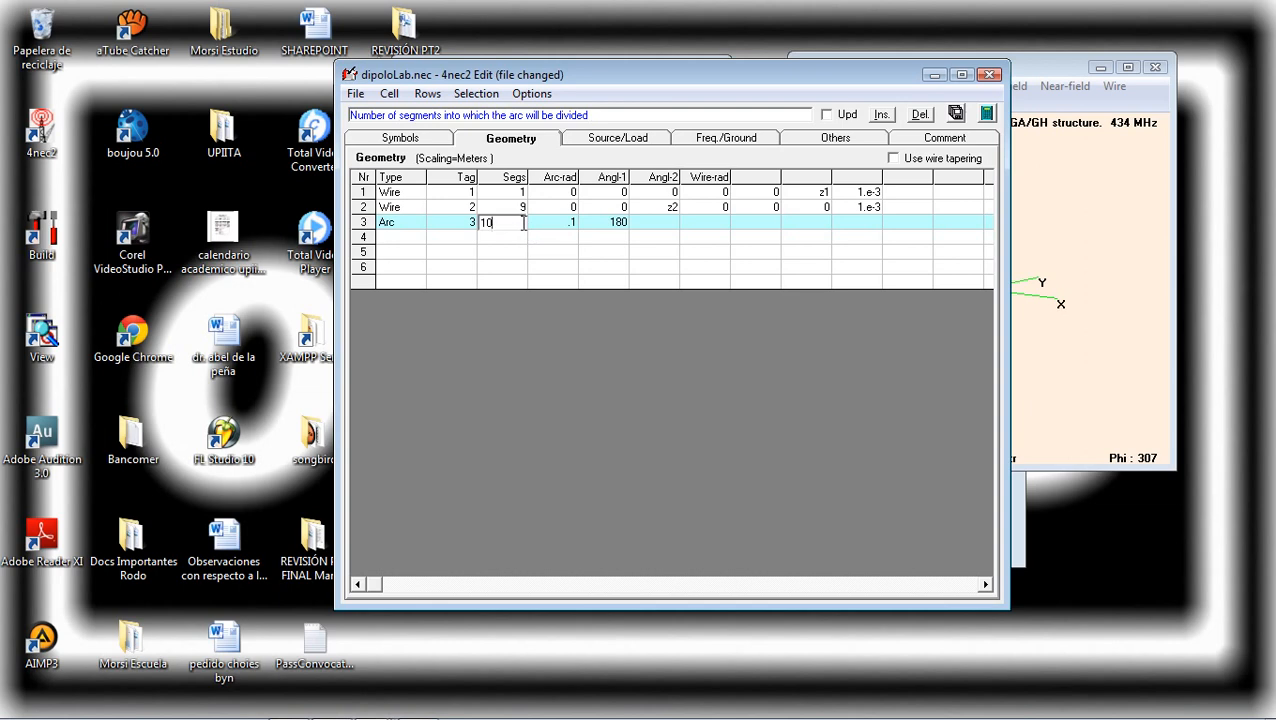
pyautogui.moveTo(512, 223); pyautogui.dragTo(478, 223)
pyautogui.press('BackSpace')
pyautogui.click(572, 224)
pyautogui.write('.1')
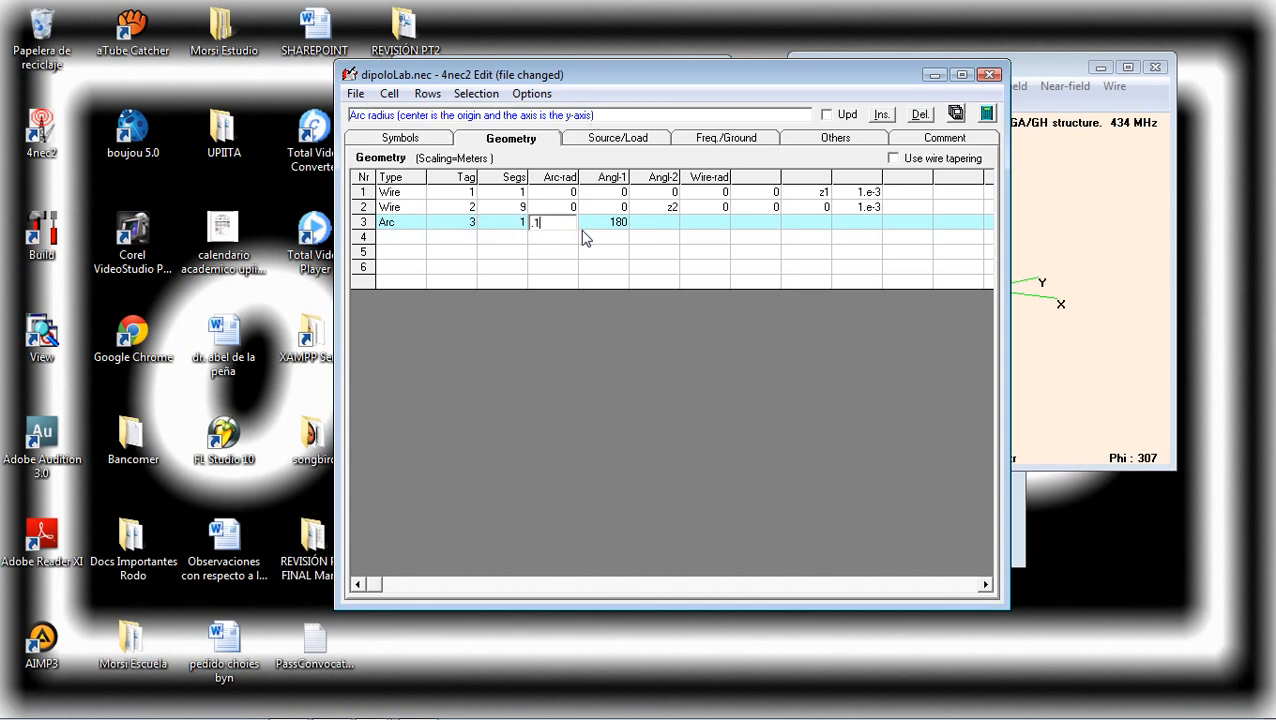
# Set the arc's segment count to 10
pyautogui.click(520, 230)
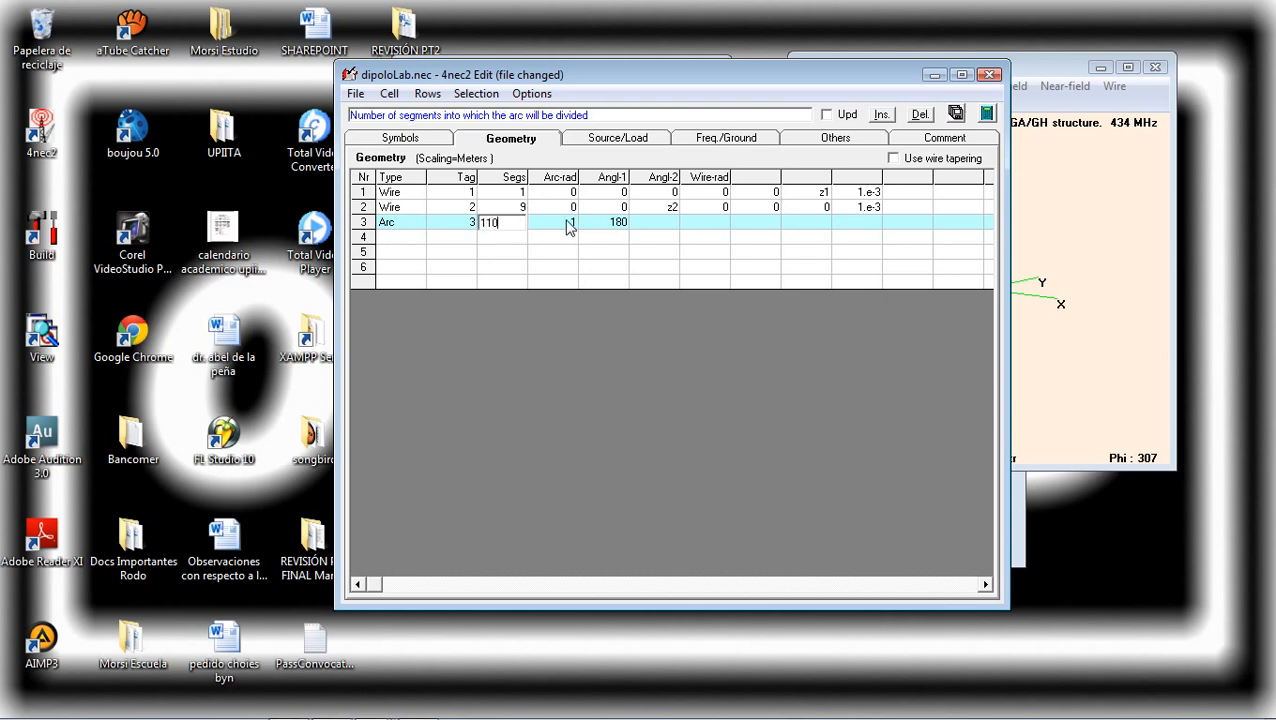
pyautogui.write('0')
pyautogui.press('Tab')
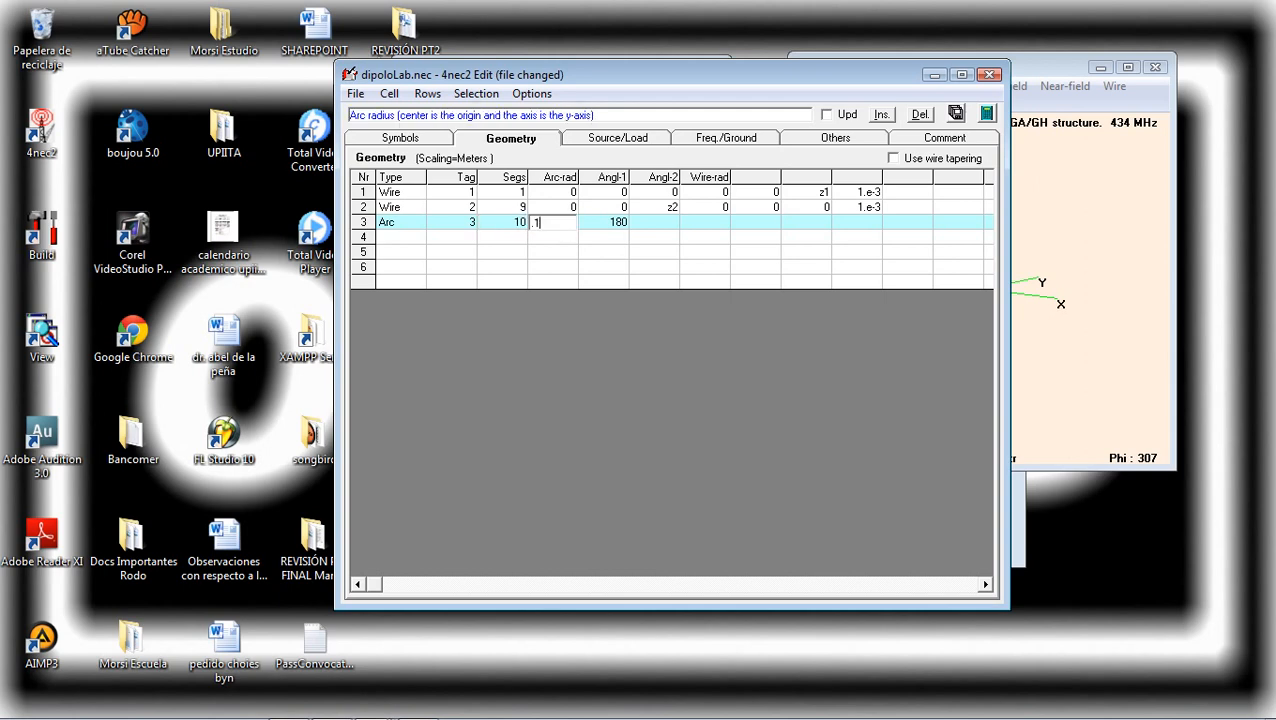
# Define the arc with a radius of 1, first-end angle 360, second-end angle 0 and wire radius 1
pyautogui.click(609, 225)
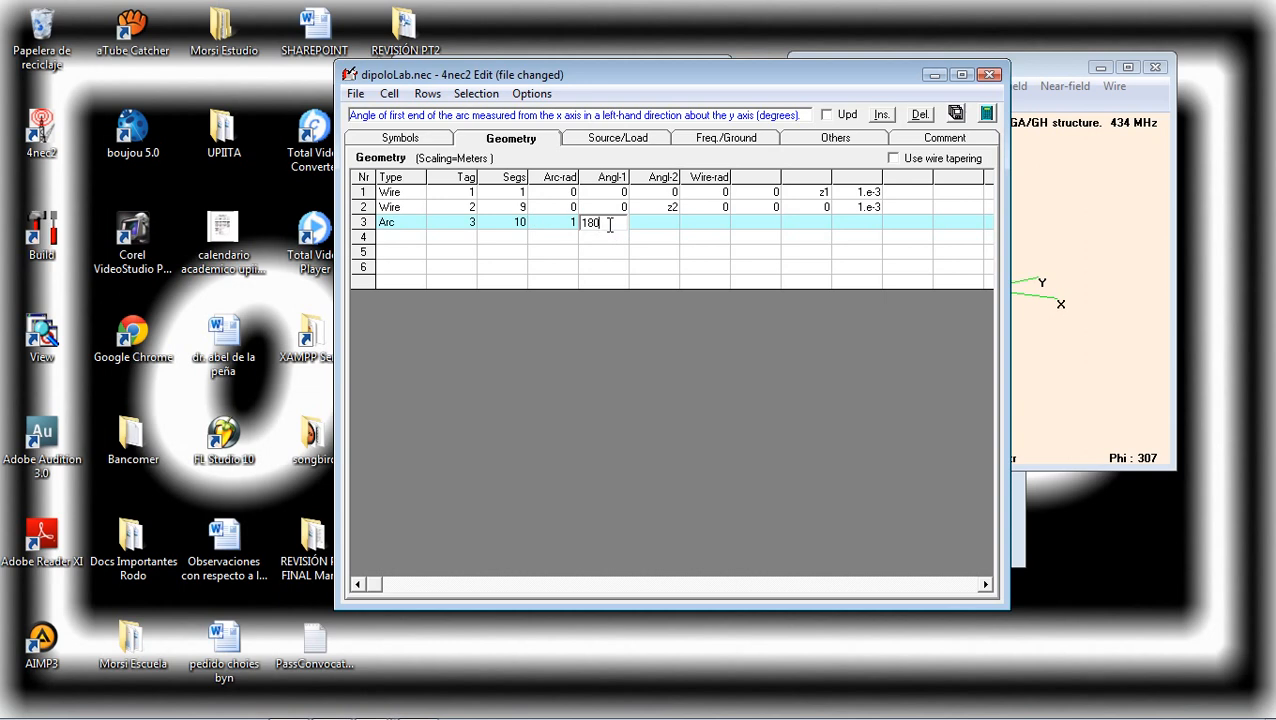
pyautogui.moveTo(597, 225); pyautogui.dragTo(576, 225)
pyautogui.write('360')
pyautogui.click(663, 228)
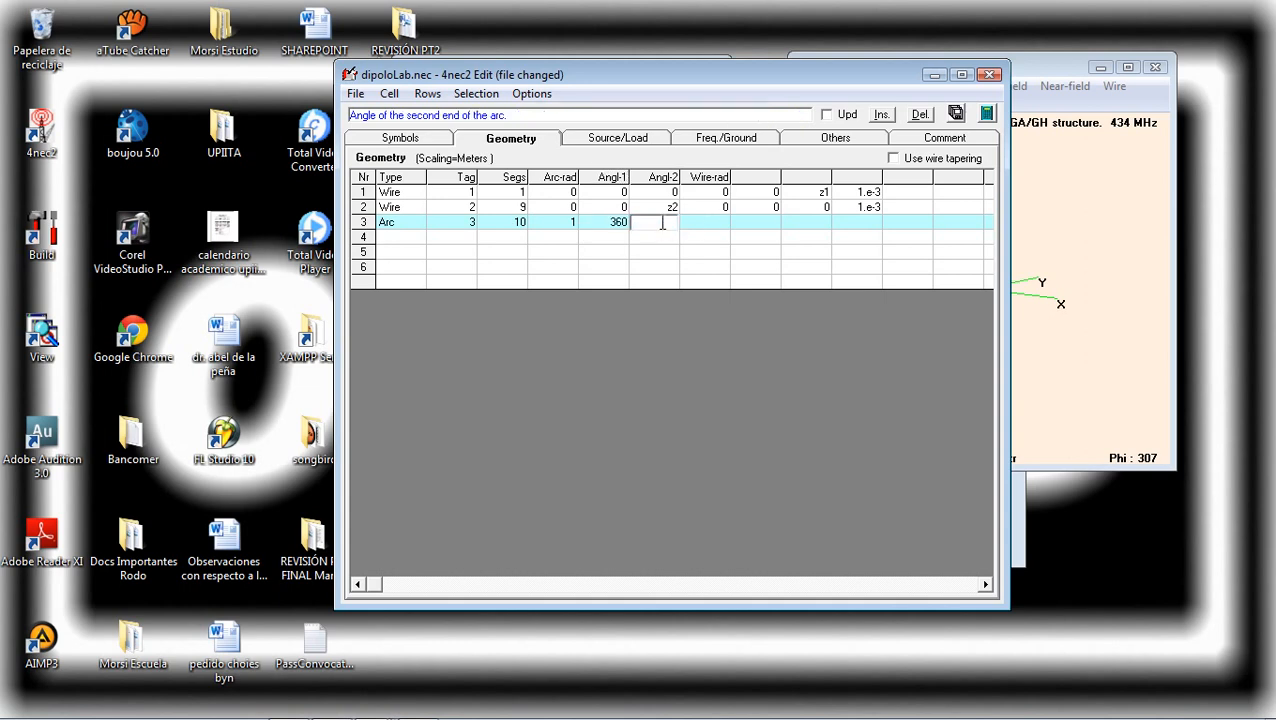
pyautogui.click(702, 224)
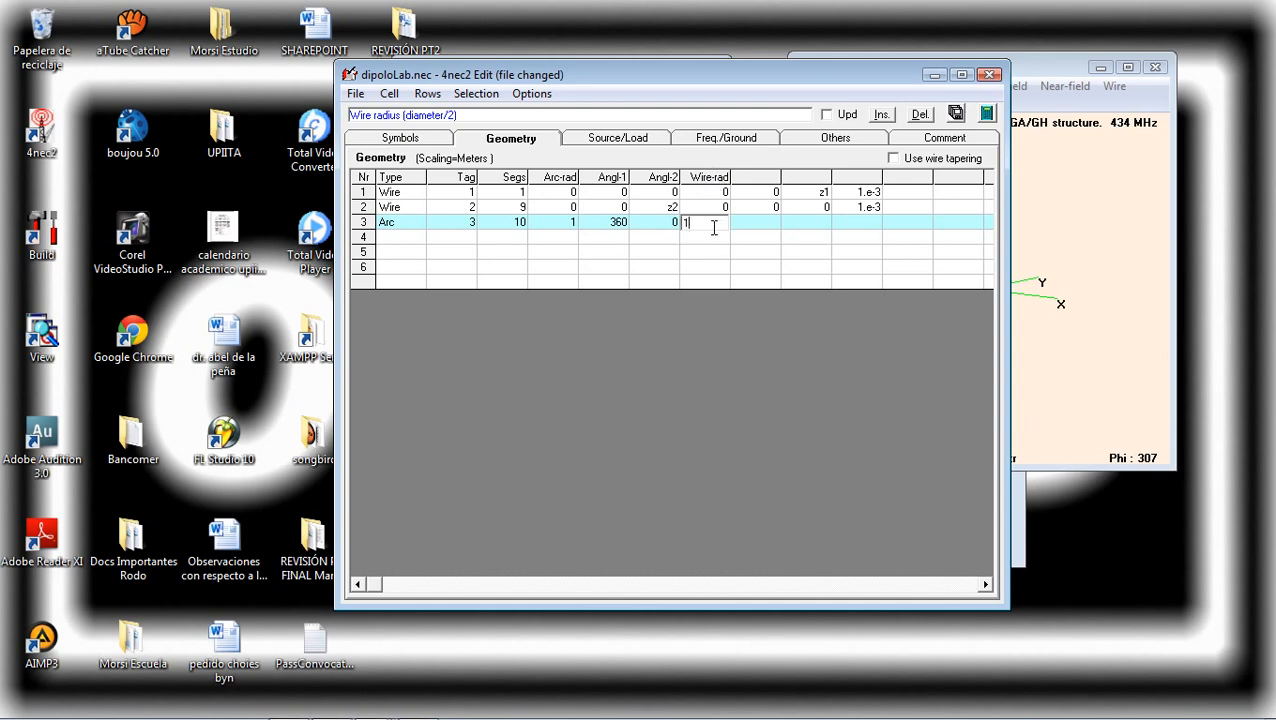
pyautogui.click(749, 226)
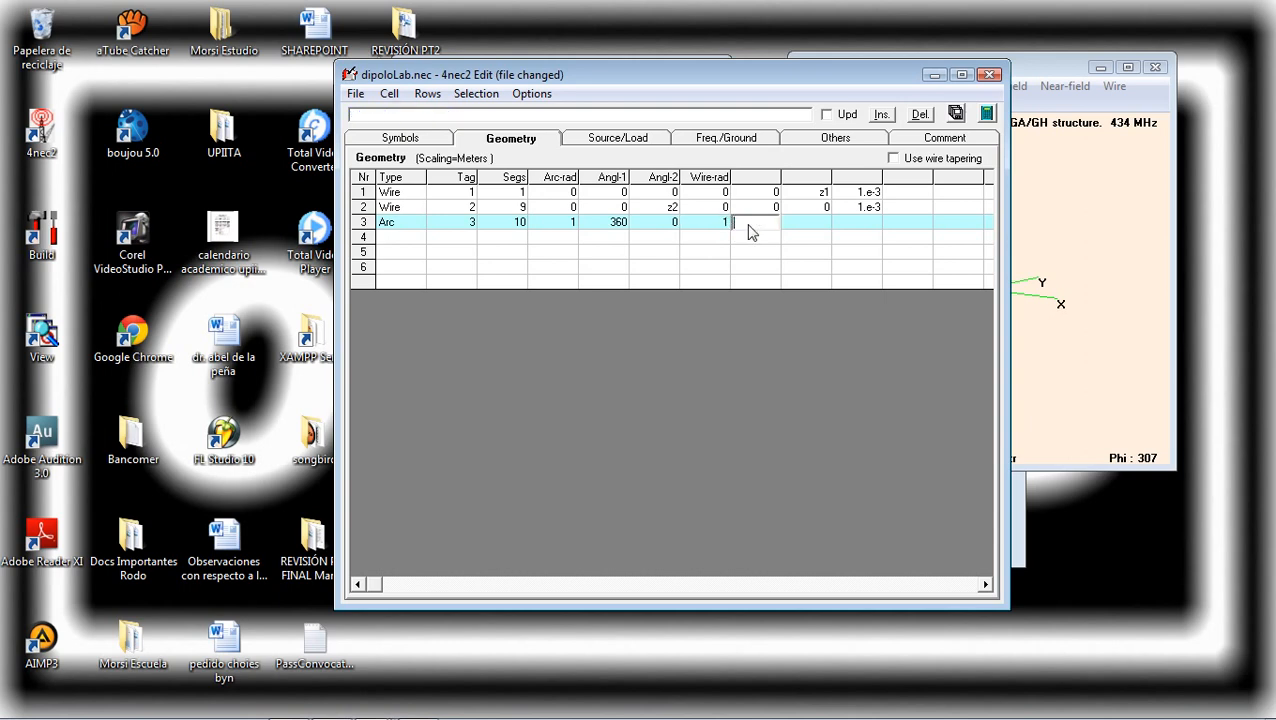
# Generate the full far-field pattern at 434 MHz from the unsaved on-screen model with the 360-degree arc
pyautogui.click(987, 116)
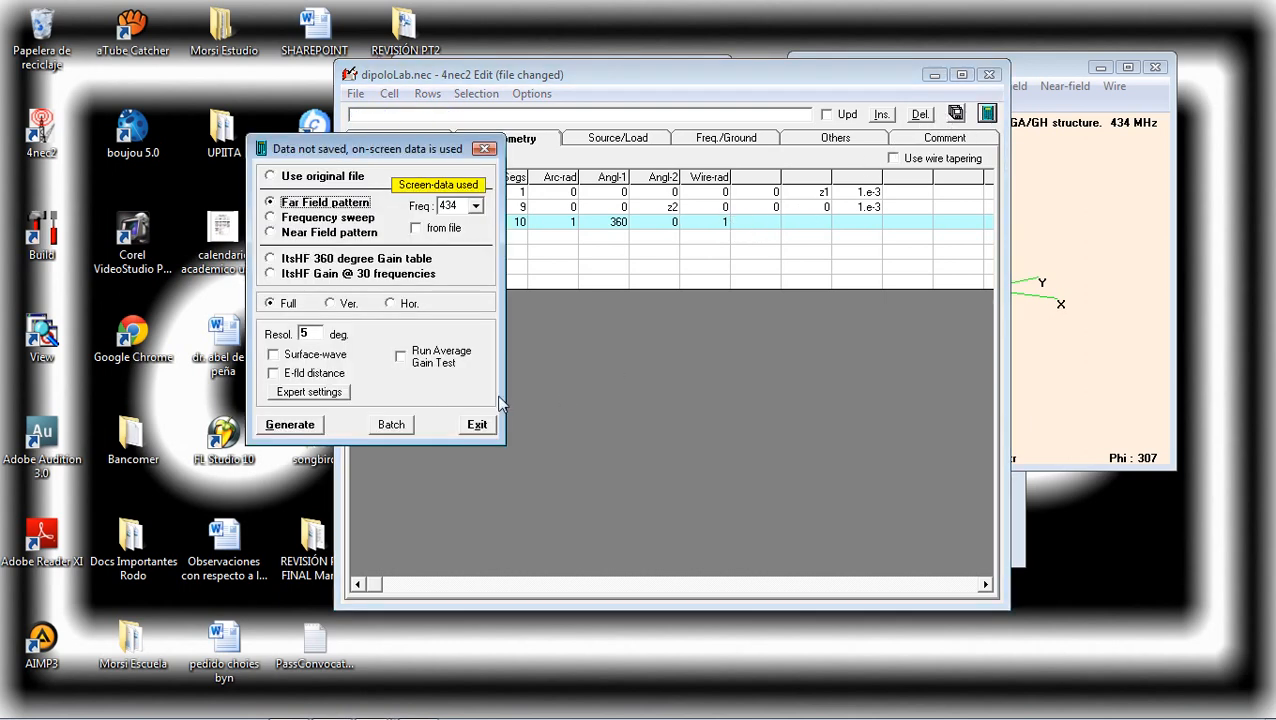
pyautogui.click(316, 428)
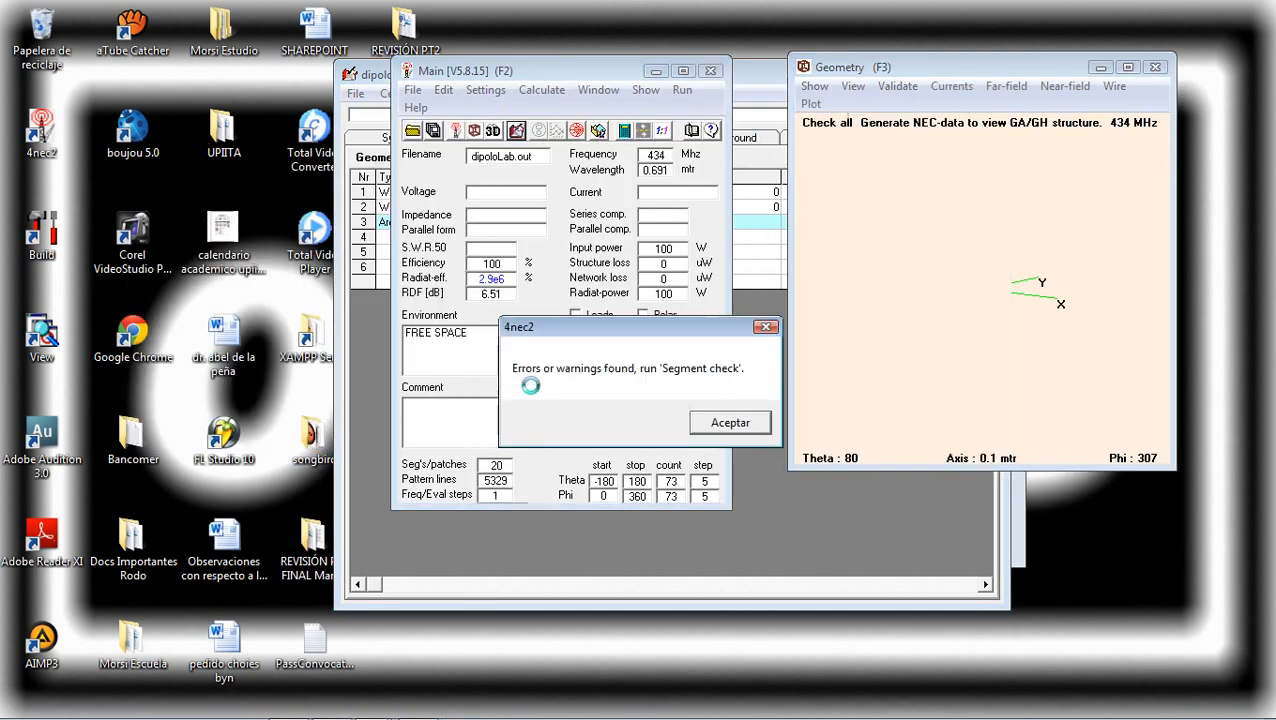
pyautogui.click(720, 423)
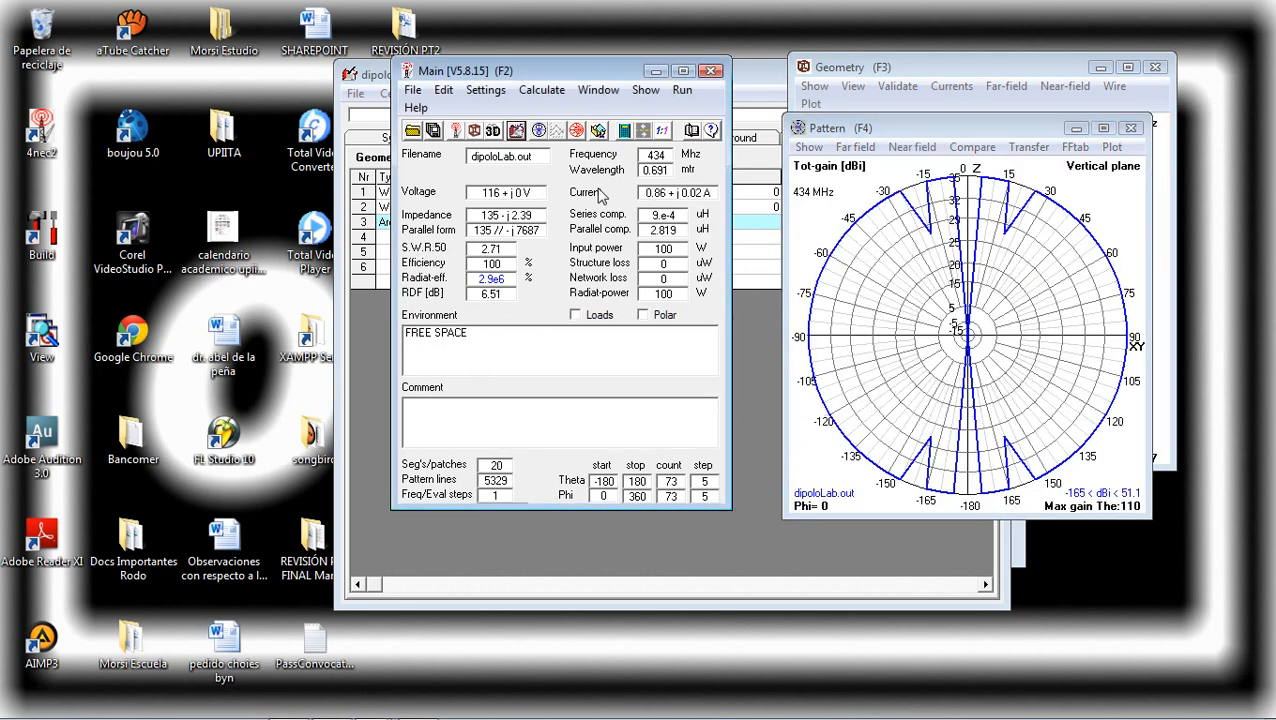
# Inspect the full-circle arc in the 3D viewer from several angles, and return to the geometry windows
pyautogui.click(492, 131)
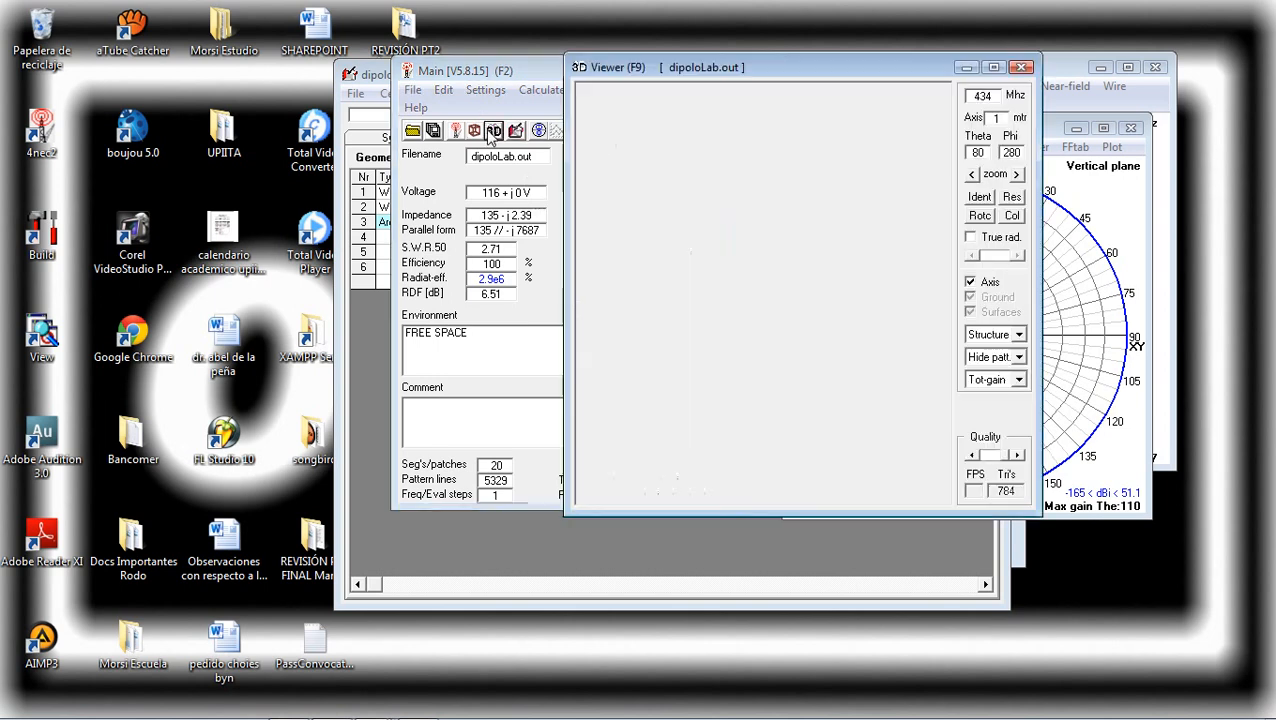
pyautogui.moveTo(735, 283); pyautogui.dragTo(805, 320)
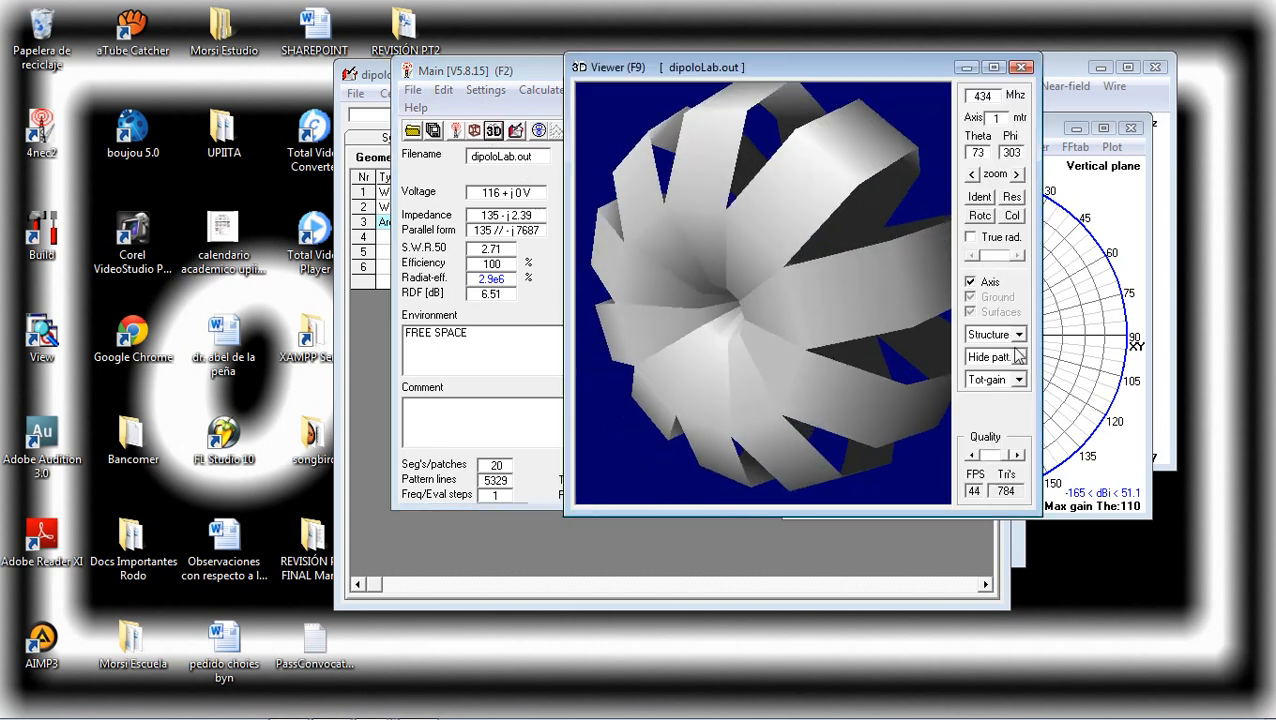
pyautogui.moveTo(945, 330); pyautogui.dragTo(790, 306)
pyautogui.click(1021, 67)
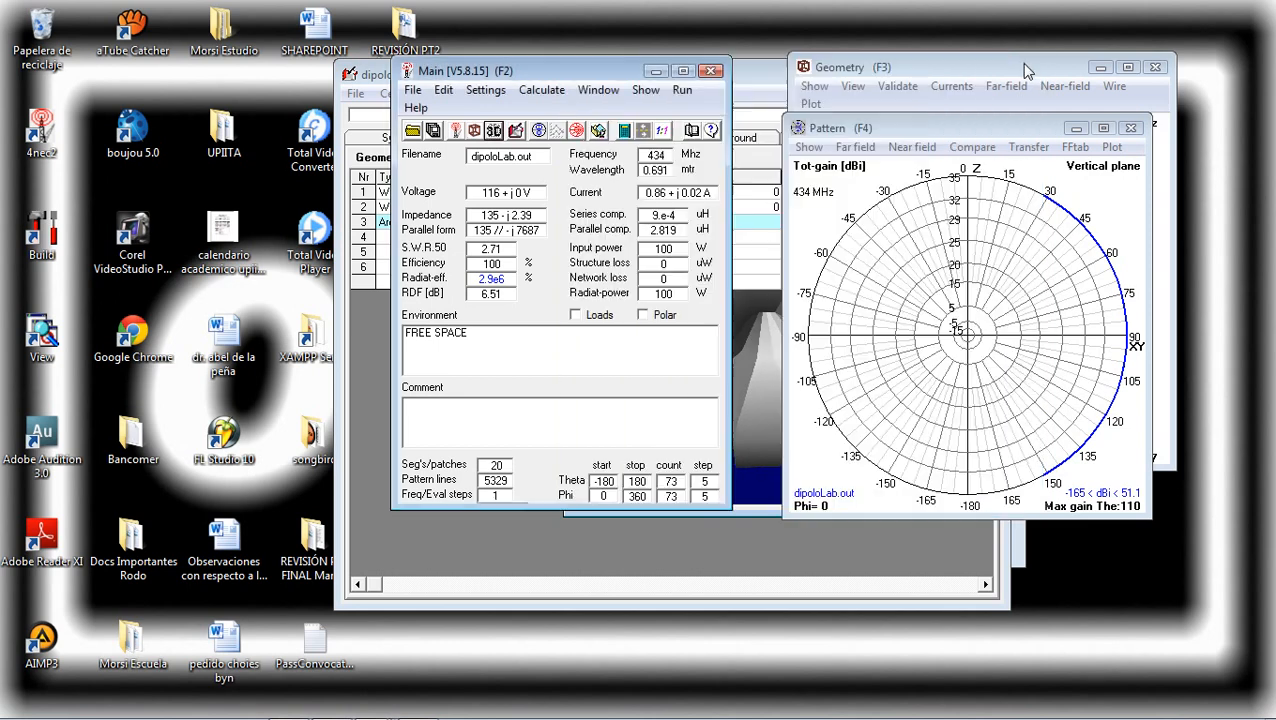
pyautogui.click(763, 82)
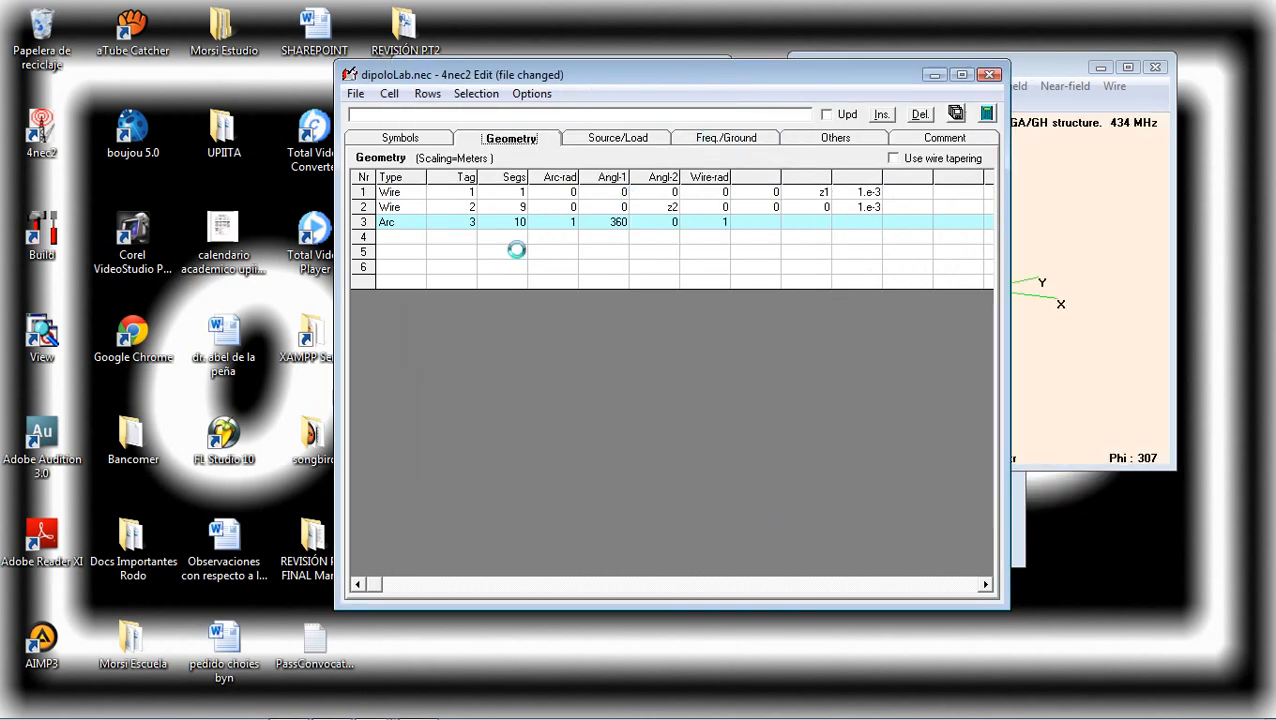
pyautogui.click(1076, 327)
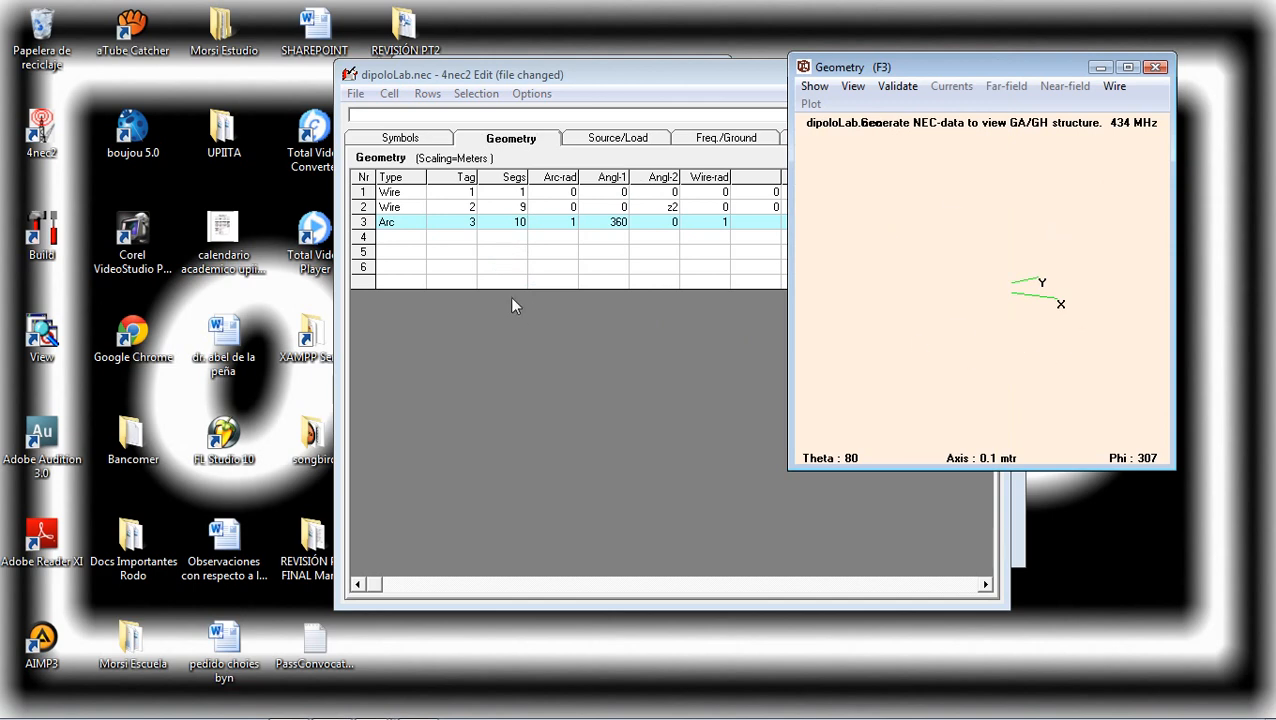
# Reduce the arc's segment count to 1 and regenerate the full far-field pattern at 434 MHz
pyautogui.click(508, 222)
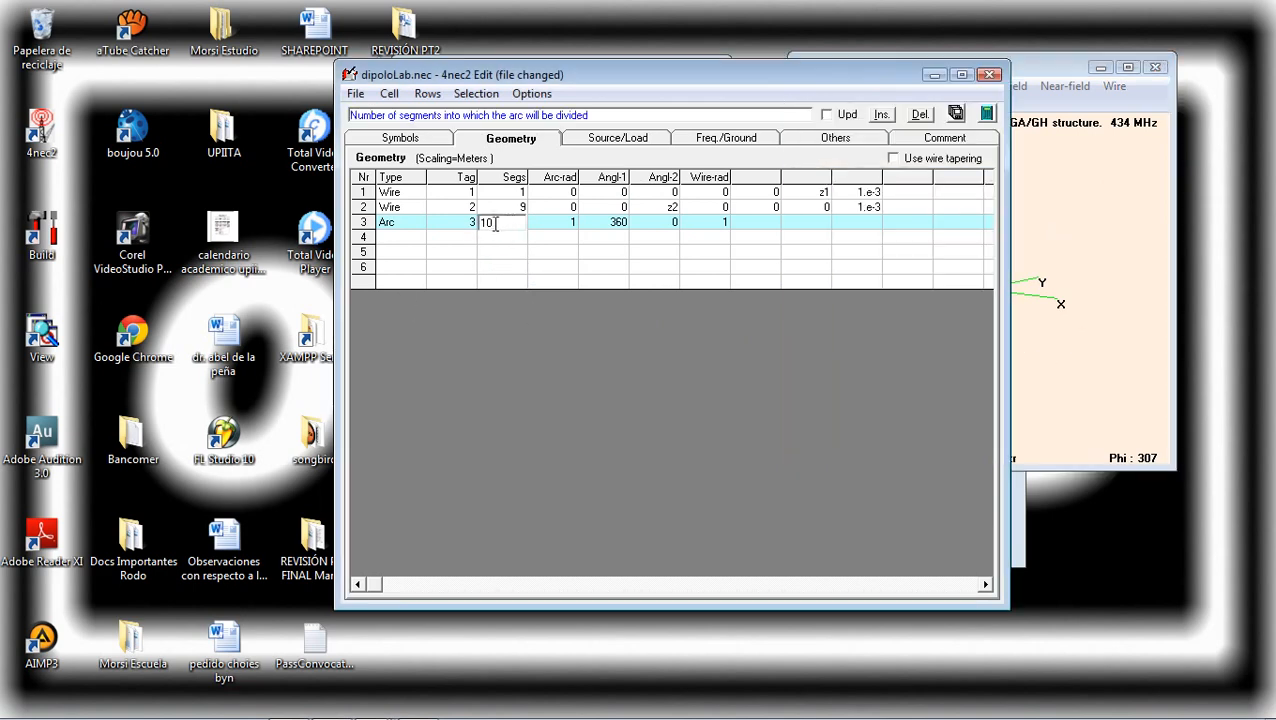
pyautogui.press('BackSpace')
pyautogui.click(983, 116)
pyautogui.click(293, 425)
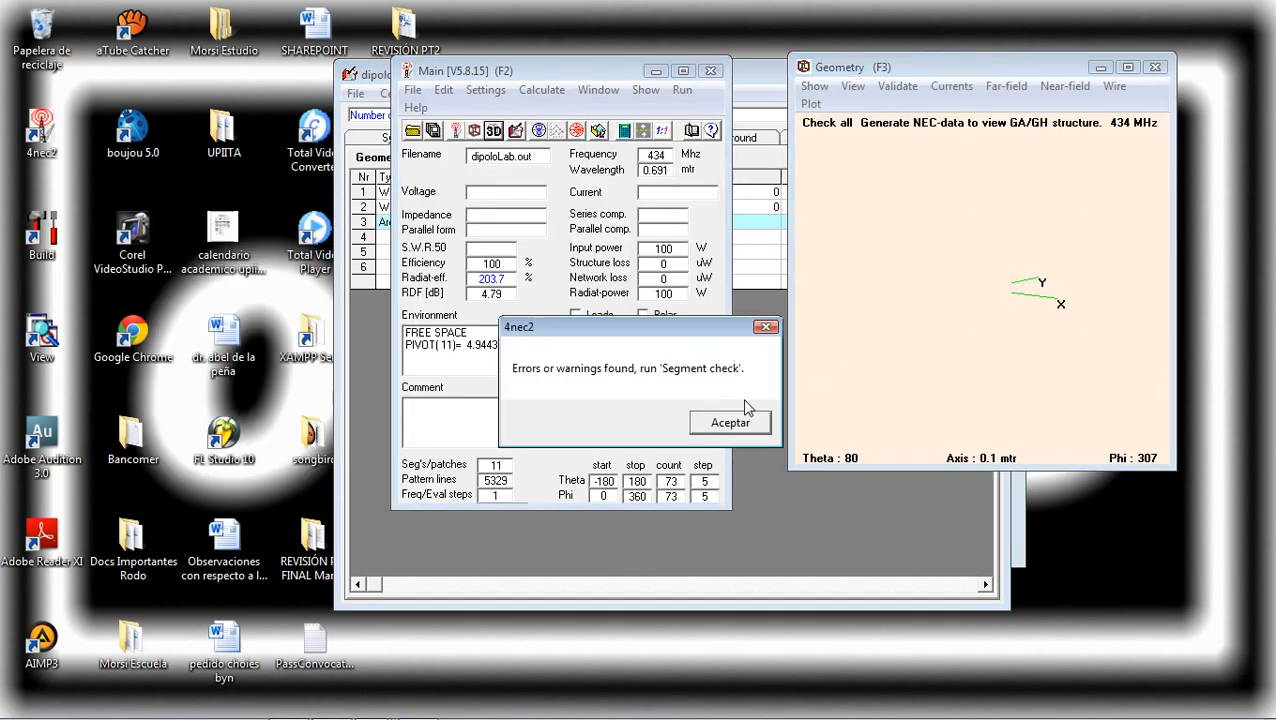
pyautogui.click(738, 418)
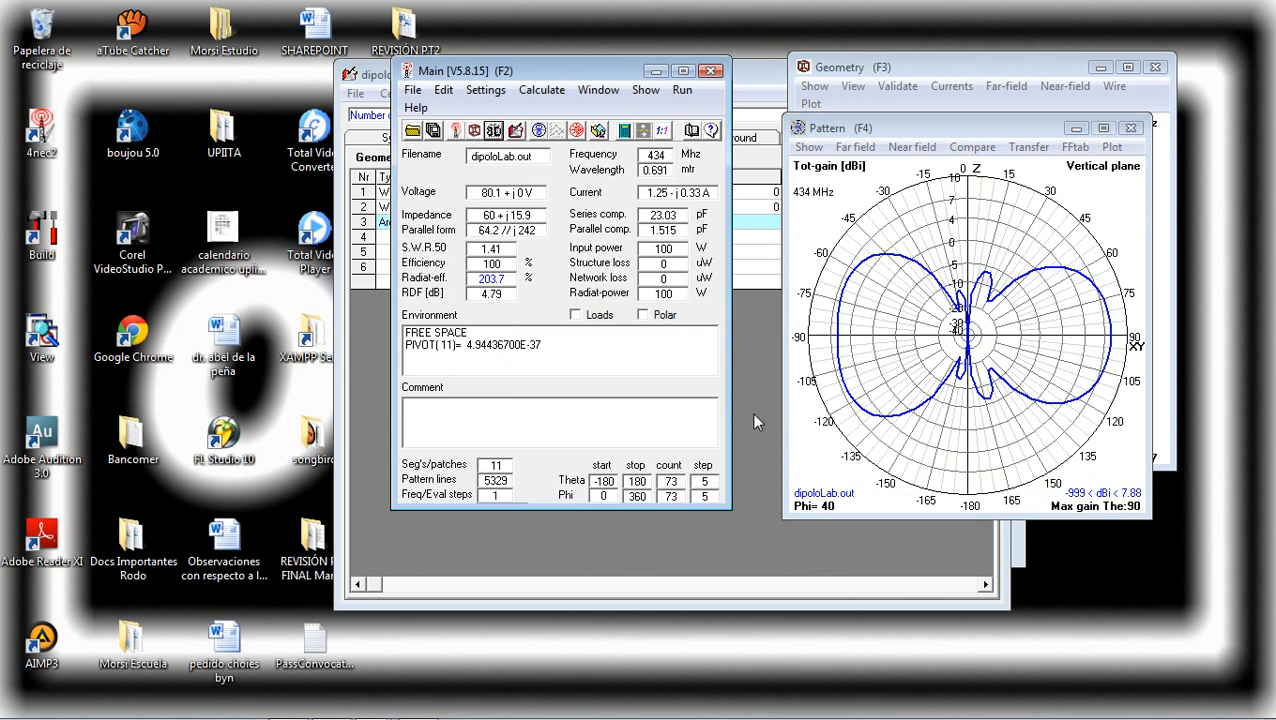
# Examine the single-segment arc model in the 3D viewer up close and from several angles, and return to the geometry table
pyautogui.click(493, 132)
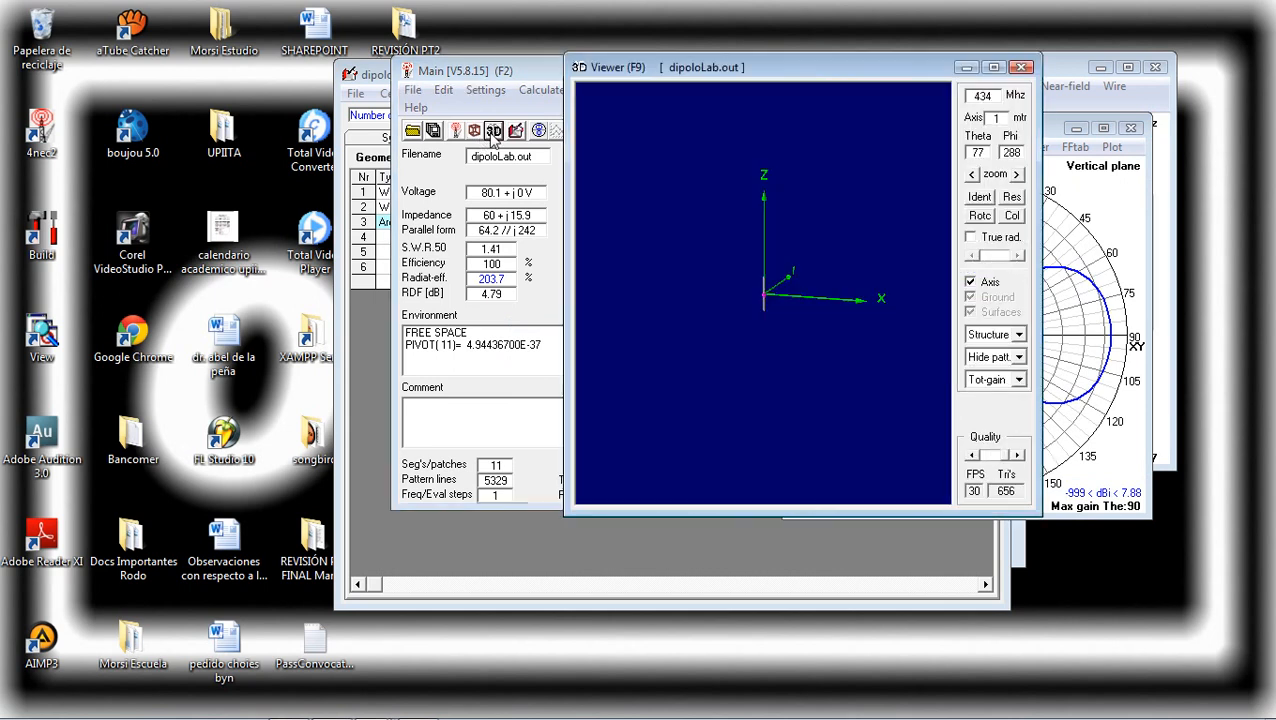
pyautogui.moveTo(729, 347); pyautogui.dragTo(846, 390)
pyautogui.scroll(10, 827, 356)
pyautogui.moveTo(775, 234); pyautogui.dragTo(785, 259)
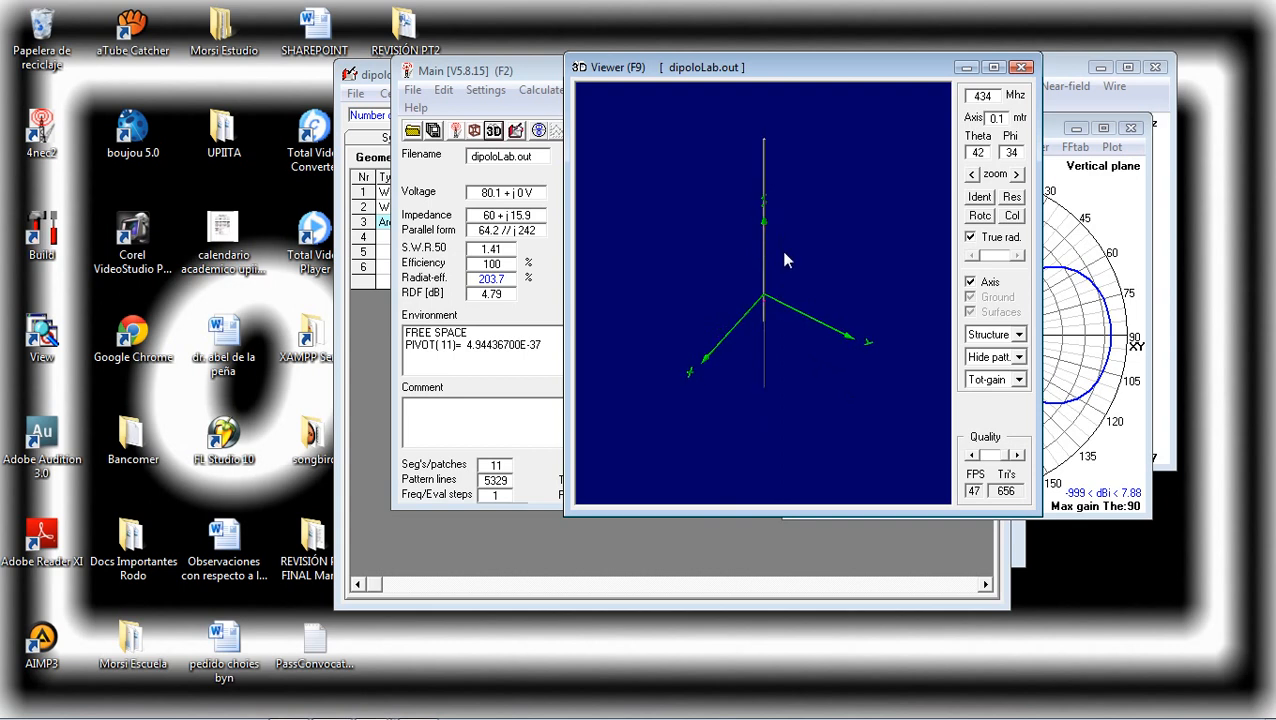
pyautogui.scroll(10, 786, 253)
pyautogui.moveTo(799, 322); pyautogui.dragTo(818, 114)
pyautogui.scroll(-10, 823, 250)
pyautogui.scroll(4, 822, 302)
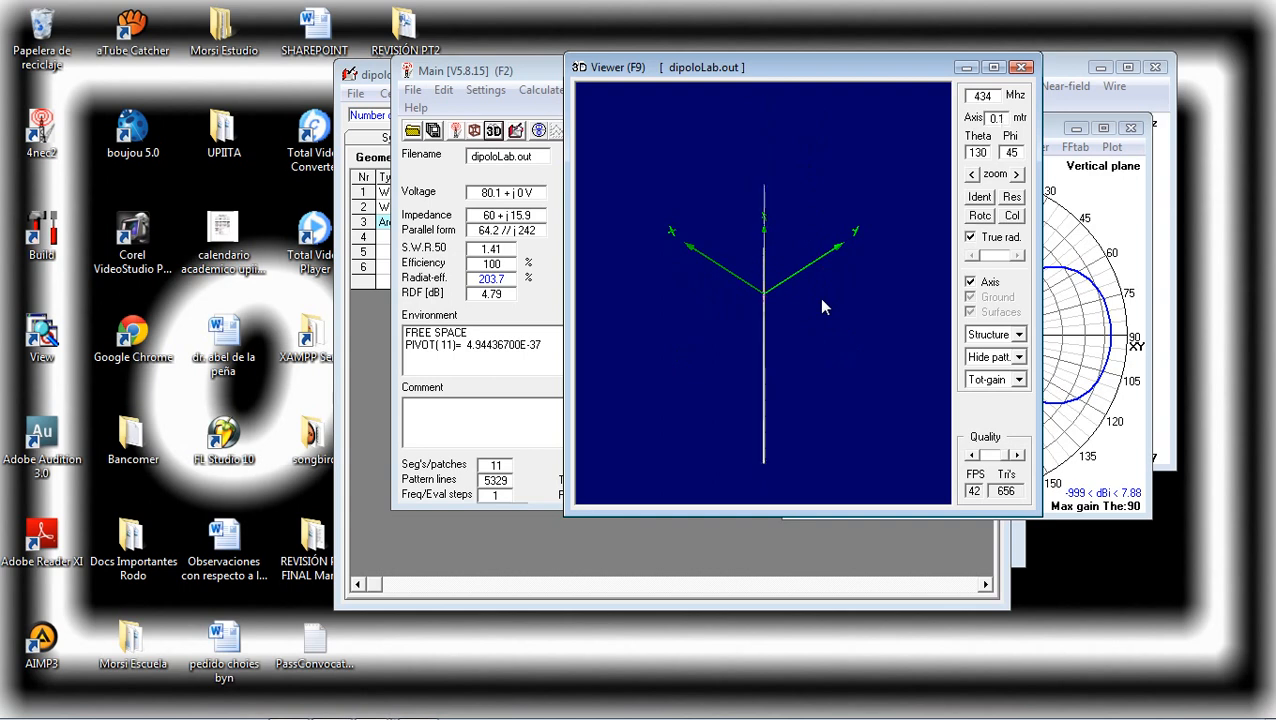
pyautogui.scroll(3, 818, 300)
pyautogui.moveTo(808, 306); pyautogui.dragTo(800, 374)
pyautogui.scroll(2, 800, 376)
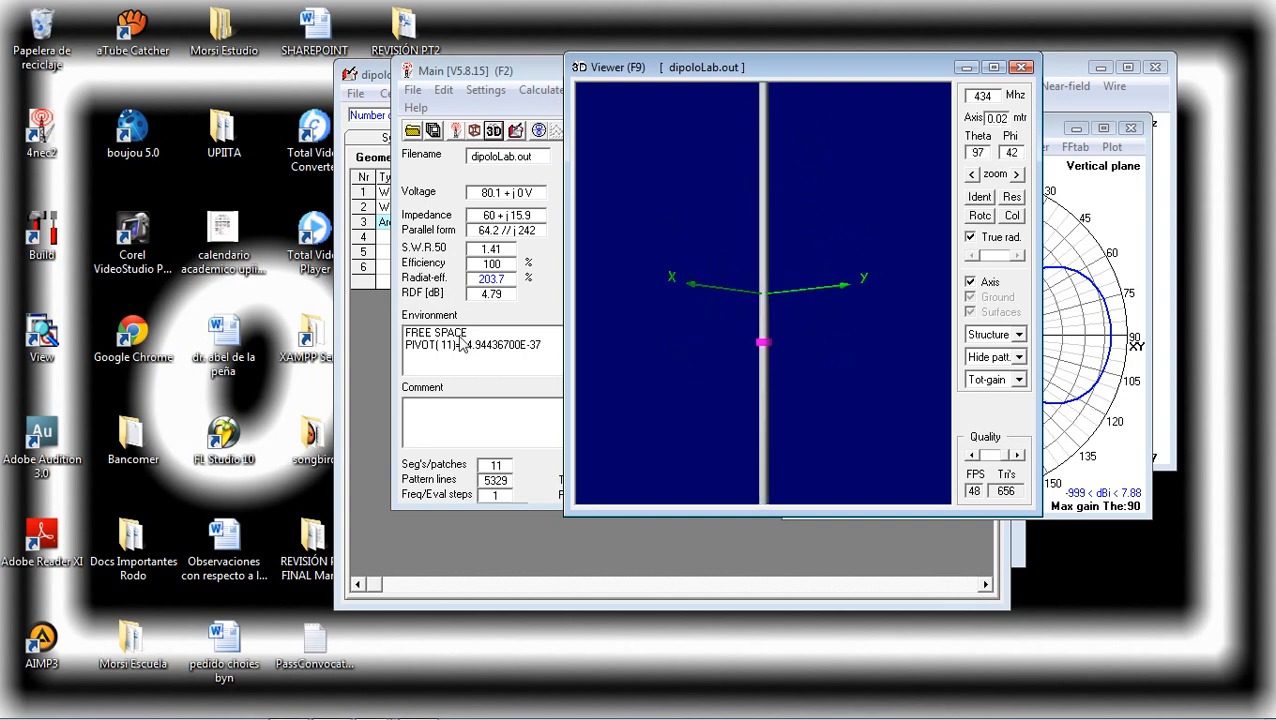
pyautogui.click(532, 303)
pyautogui.click(474, 581)
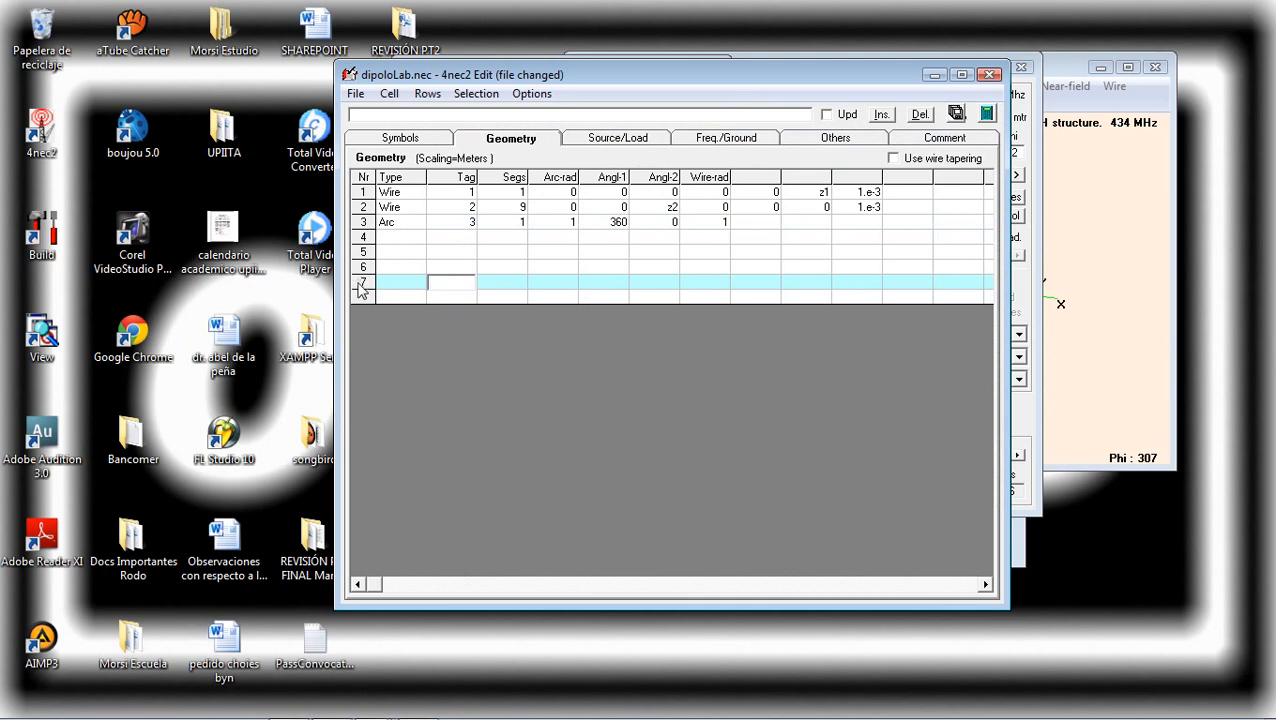
# Delete the empty rows 4 to 7 below the arc in the geometry table
pyautogui.click(362, 286)
pyautogui.press('Delete')
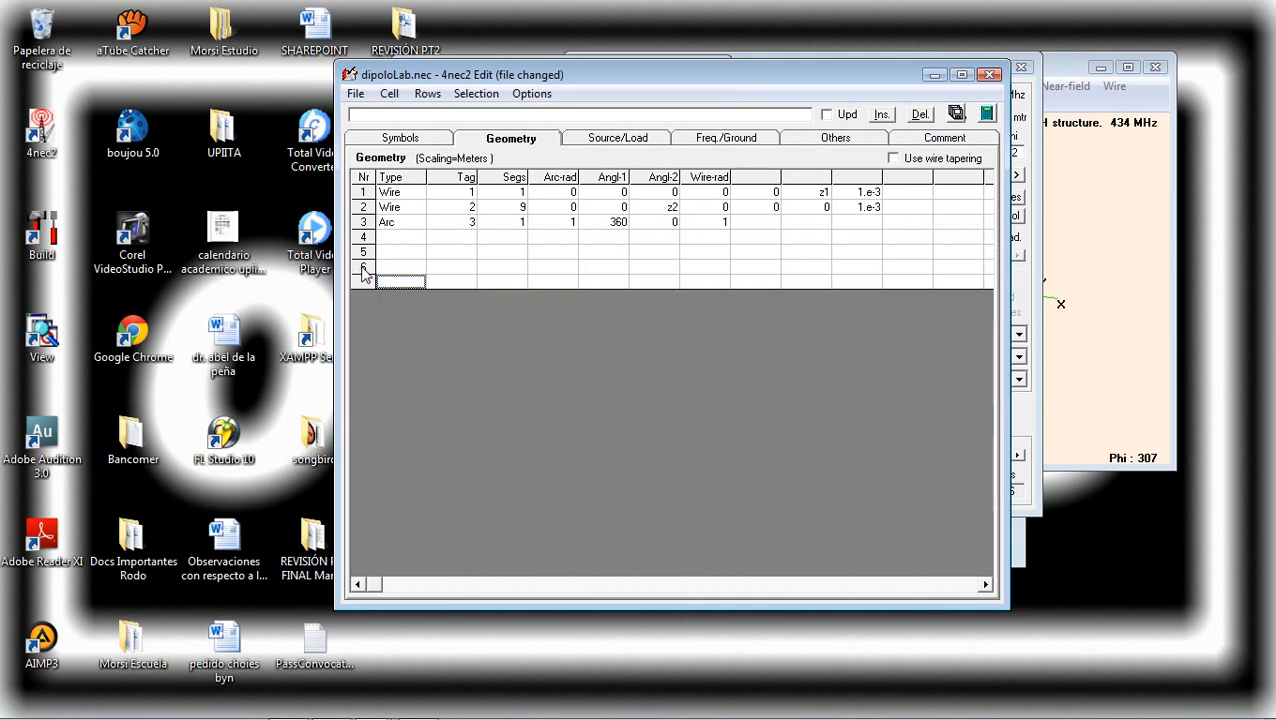
pyautogui.click(363, 268)
pyautogui.press('Delete')
pyautogui.click(364, 251)
pyautogui.press('Delete')
pyautogui.click(363, 238)
pyautogui.press('Delete')
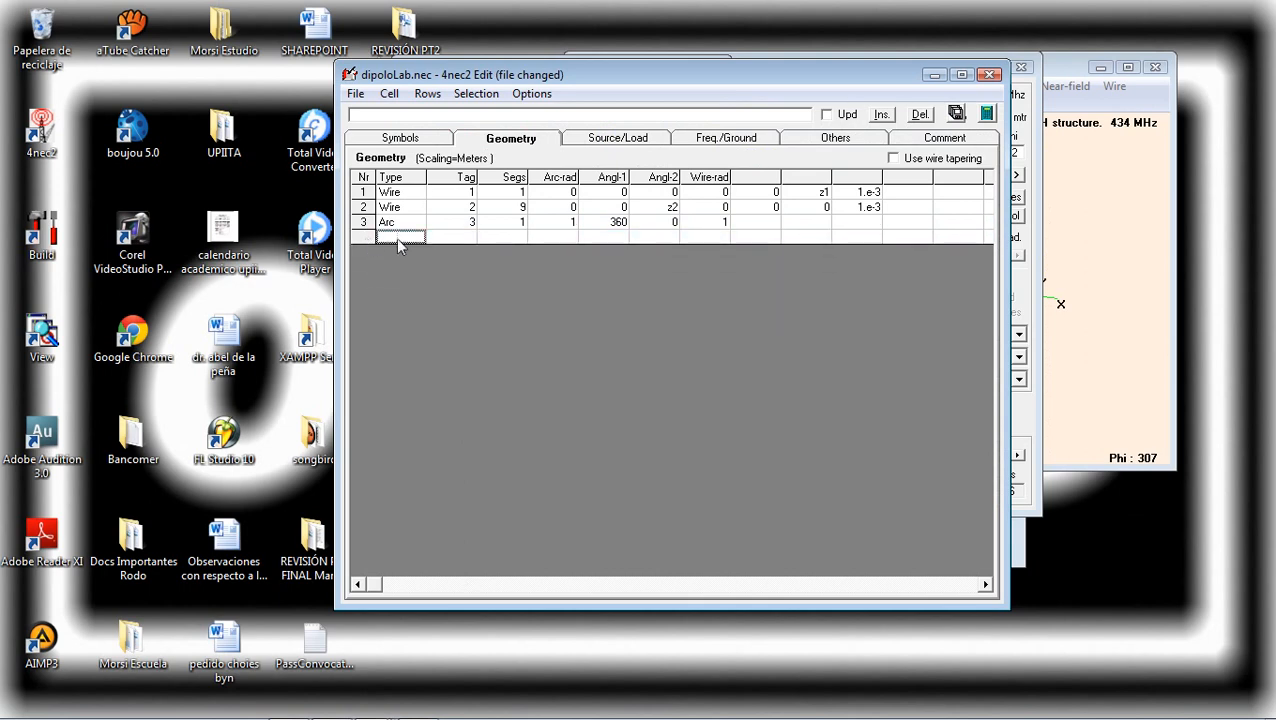
# Set the arc's first-end angle to 180, its radius to 10 and its segment count to 20
pyautogui.click(618, 222)
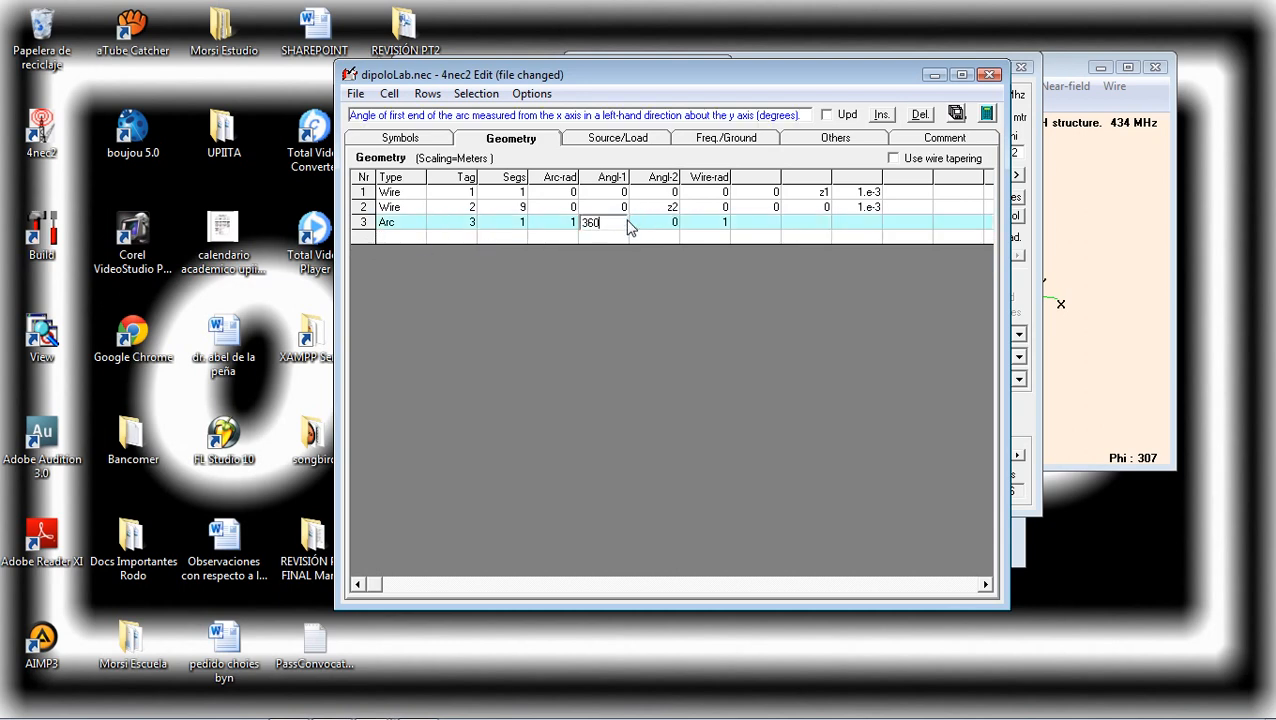
pyautogui.write('180')
pyautogui.click(516, 224)
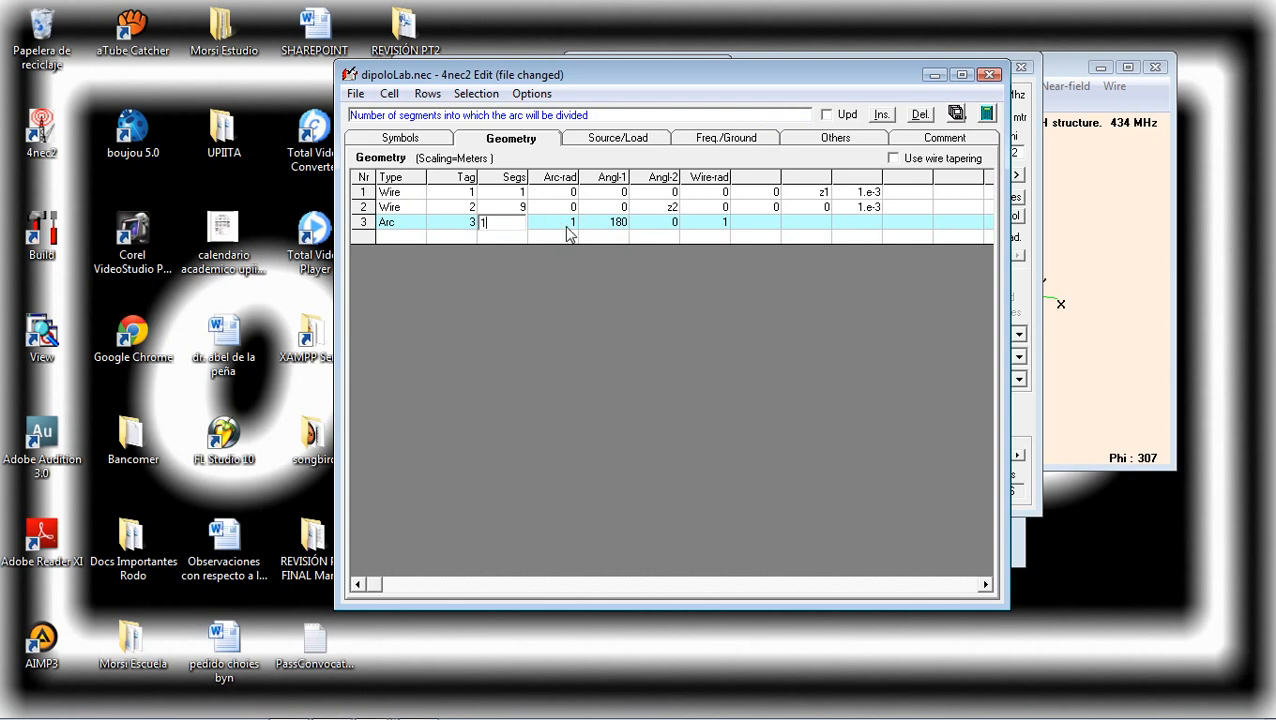
pyautogui.click(566, 225)
pyautogui.click(562, 239)
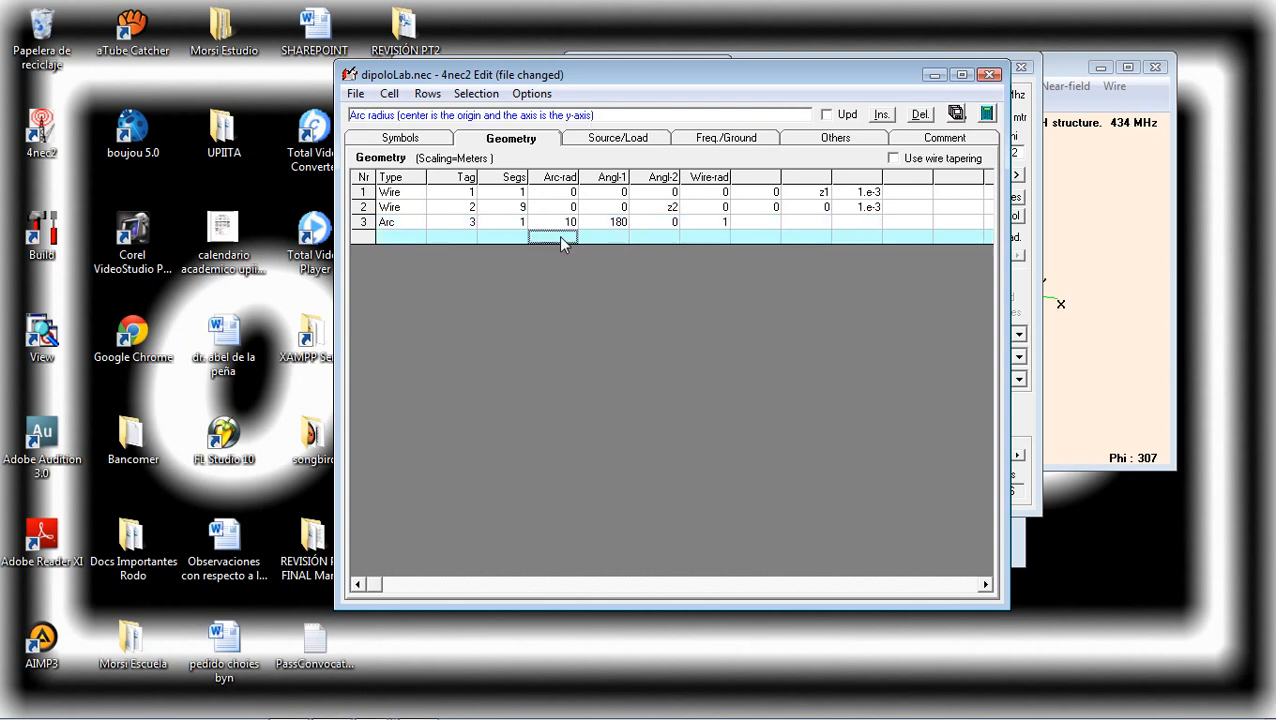
pyautogui.click(515, 223)
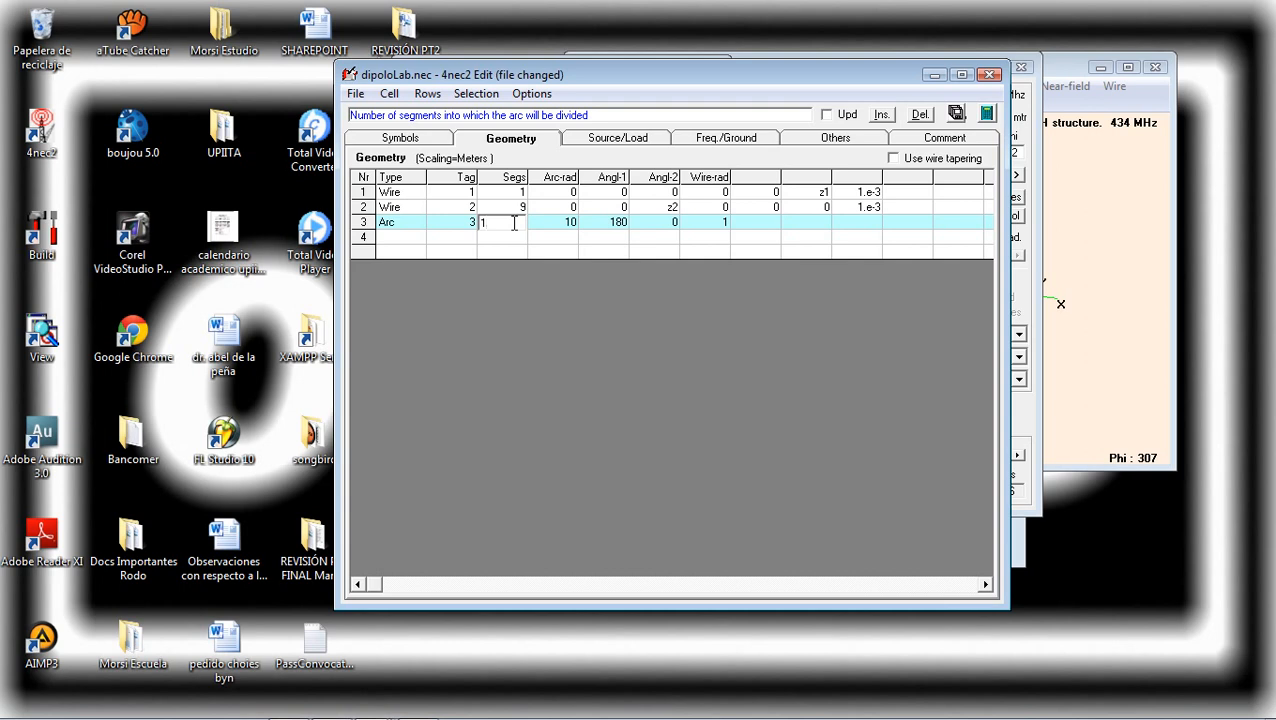
pyautogui.write('20')
pyautogui.click(565, 222)
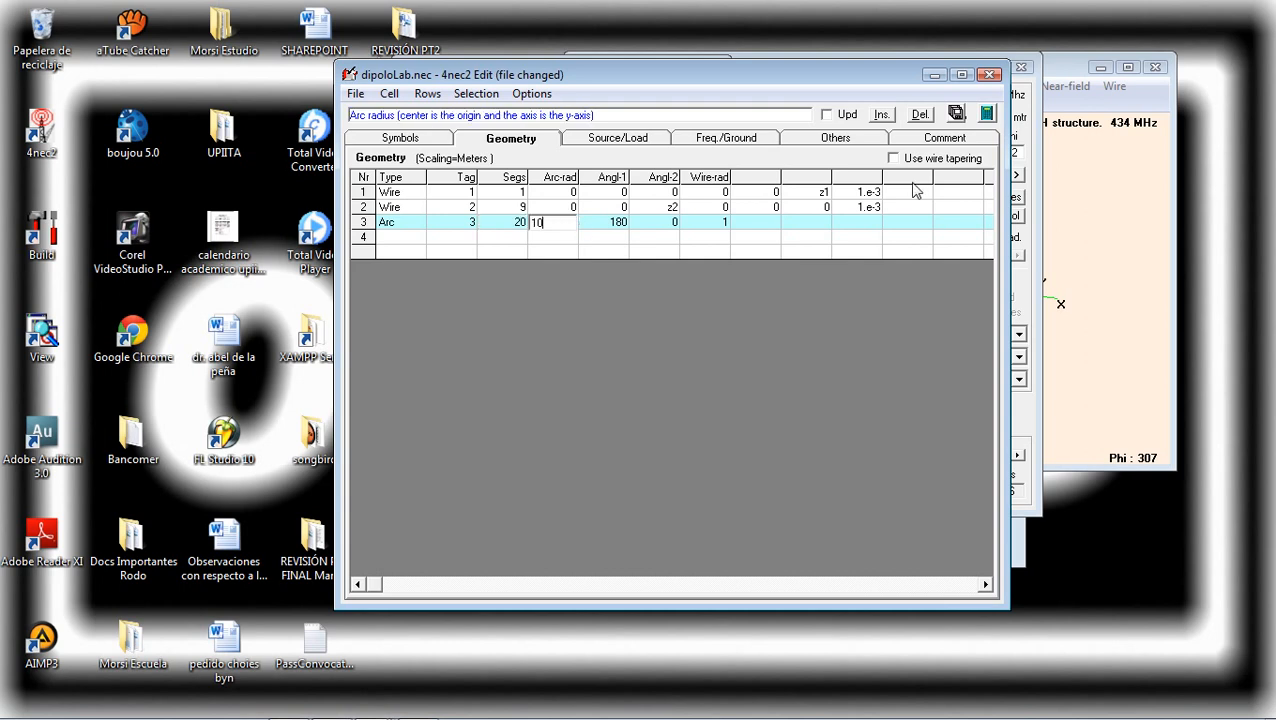
# Generate the full far-field pattern at 434 MHz for the 20-segment, 180-degree arc
pyautogui.click(986, 113)
pyautogui.click(300, 425)
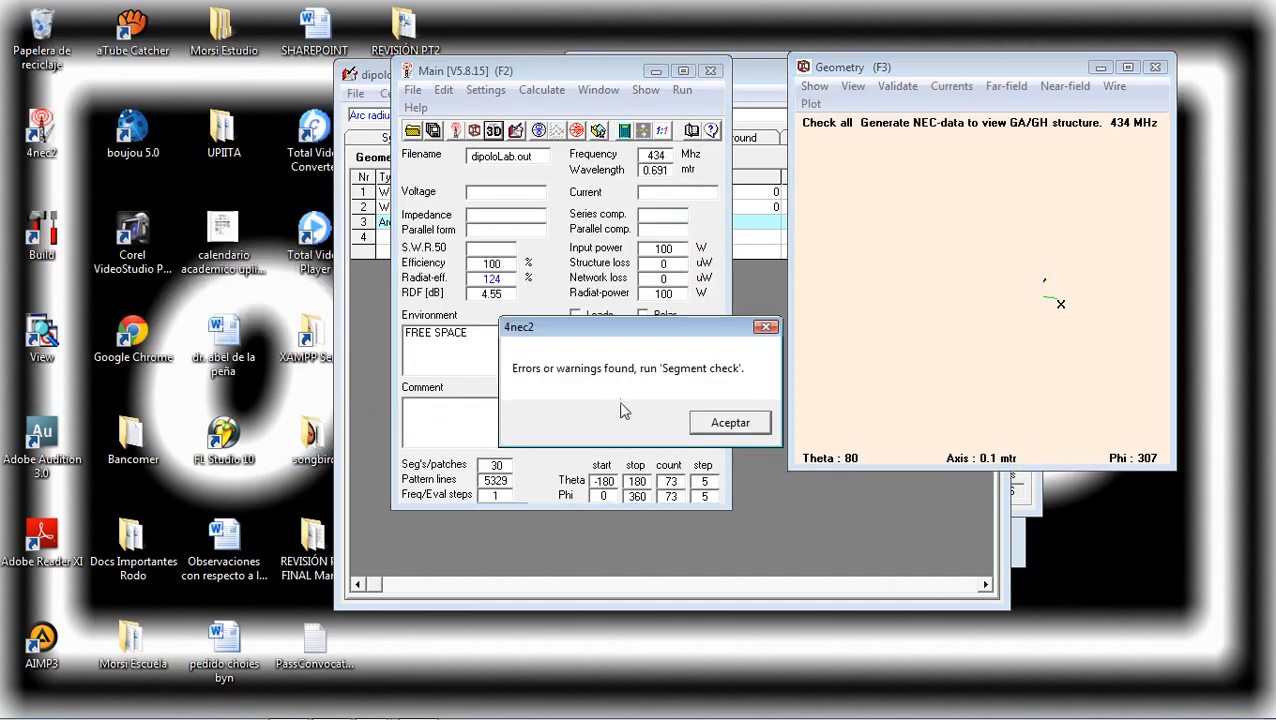
pyautogui.click(702, 426)
# Inspect the semicircular arc in the 3D viewer and return to the geometry table
pyautogui.click(835, 410)
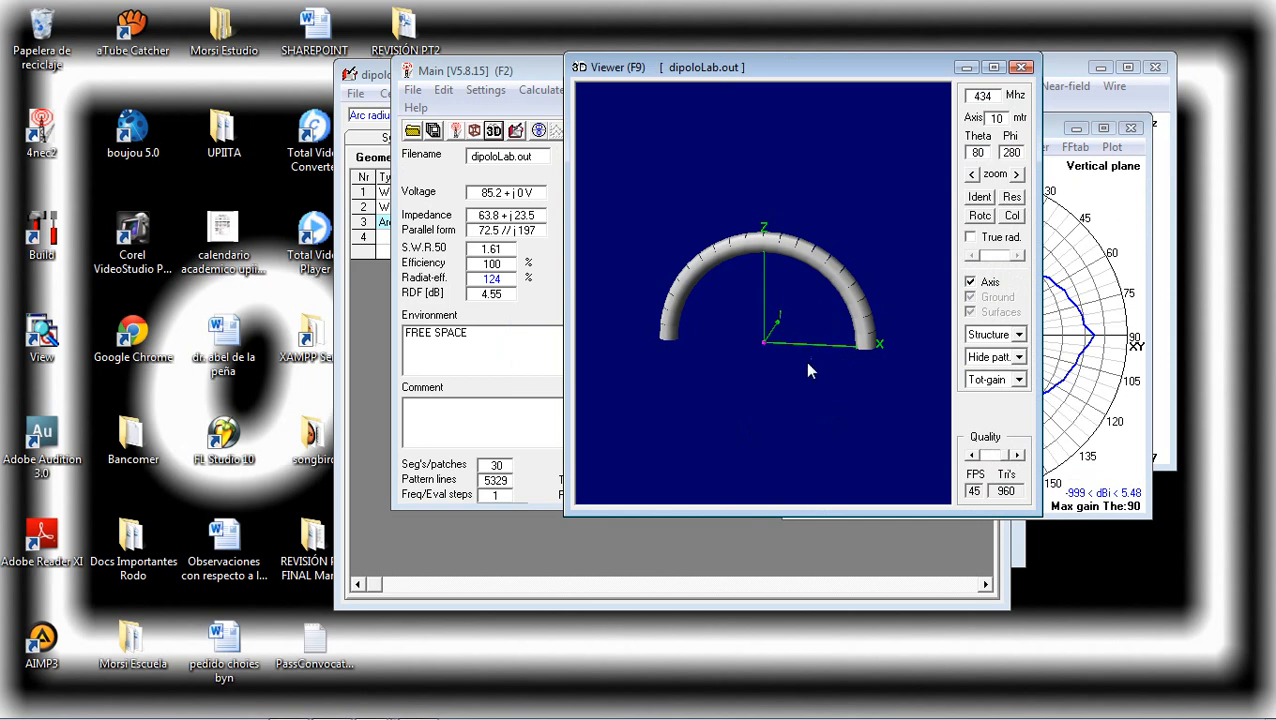
pyautogui.scroll(3, 945, 286)
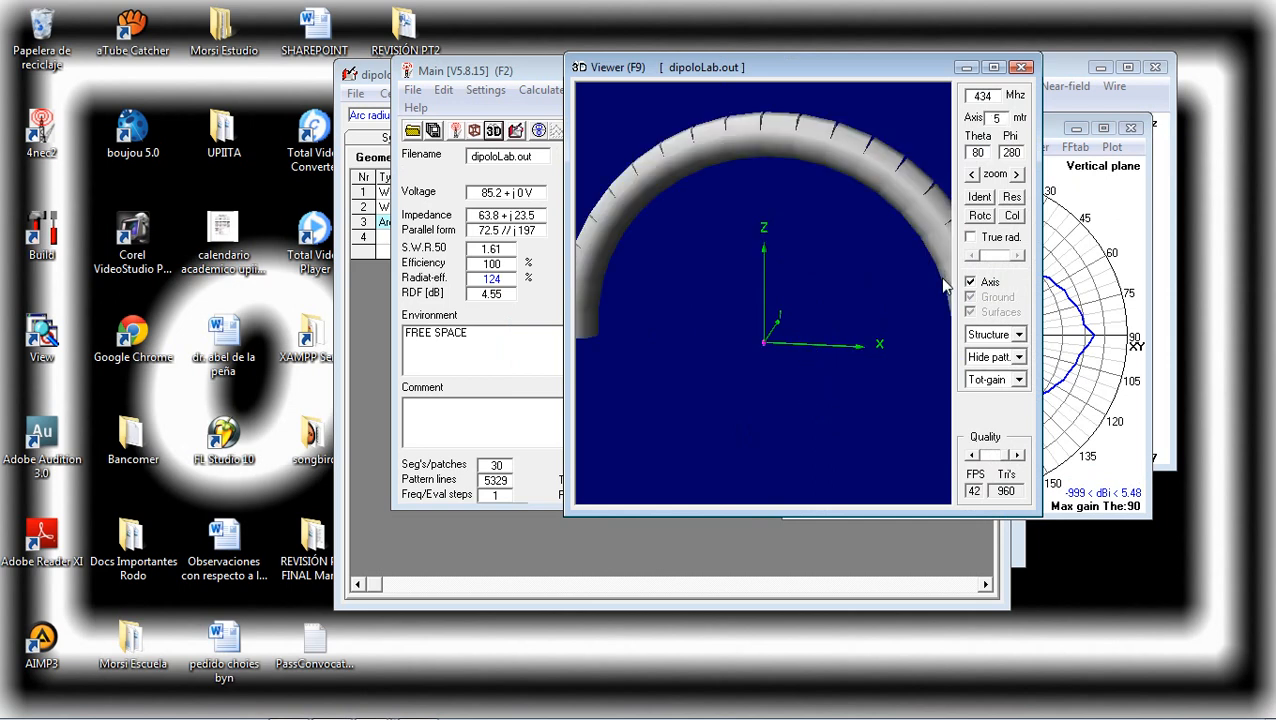
pyautogui.scroll(-2, 896, 310)
pyautogui.click(358, 410)
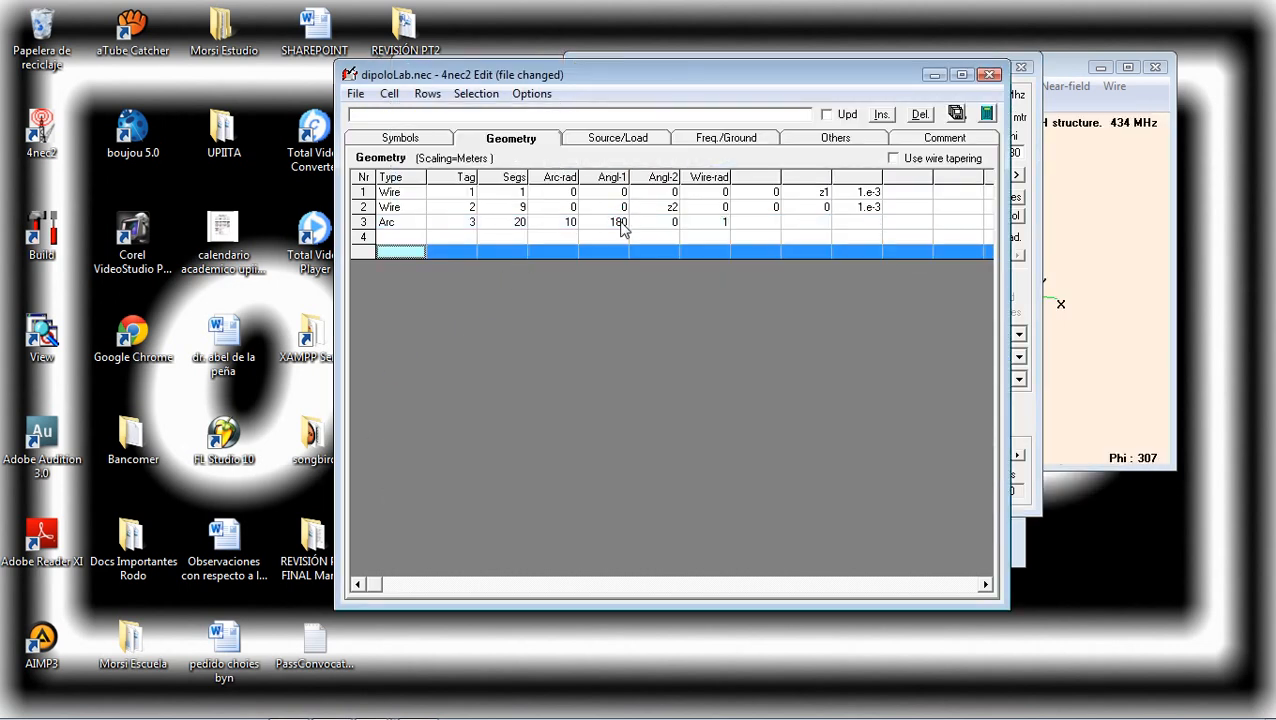
# Set the arc's wire radius to .01 and its arc radius to 1, and generate the full far-field pattern at 434 MHz
pyautogui.click(726, 226)
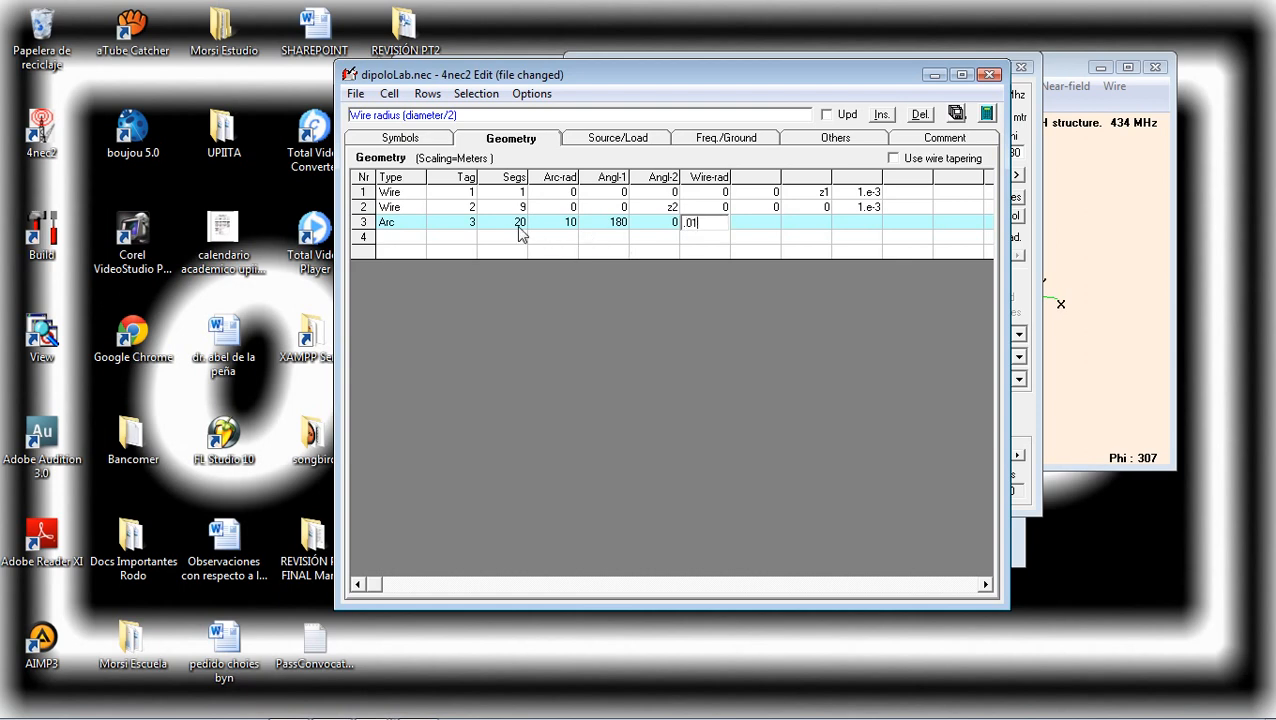
pyautogui.click(572, 228)
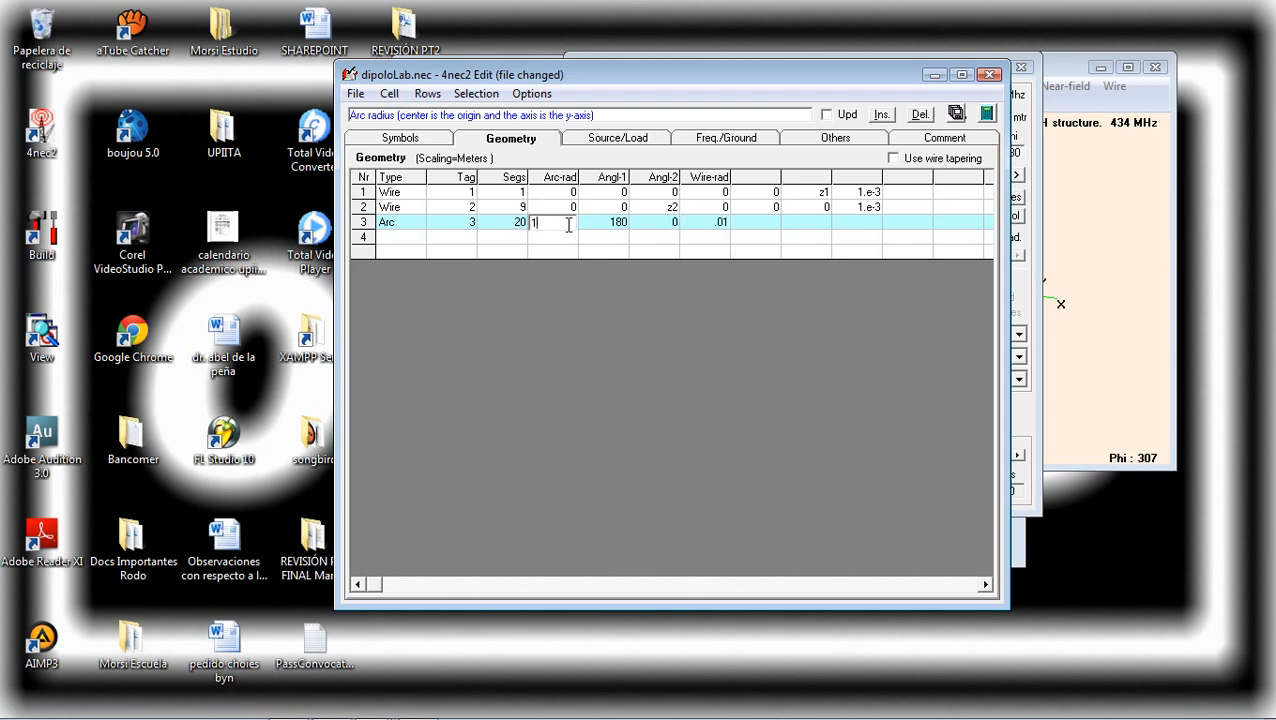
pyautogui.click(986, 113)
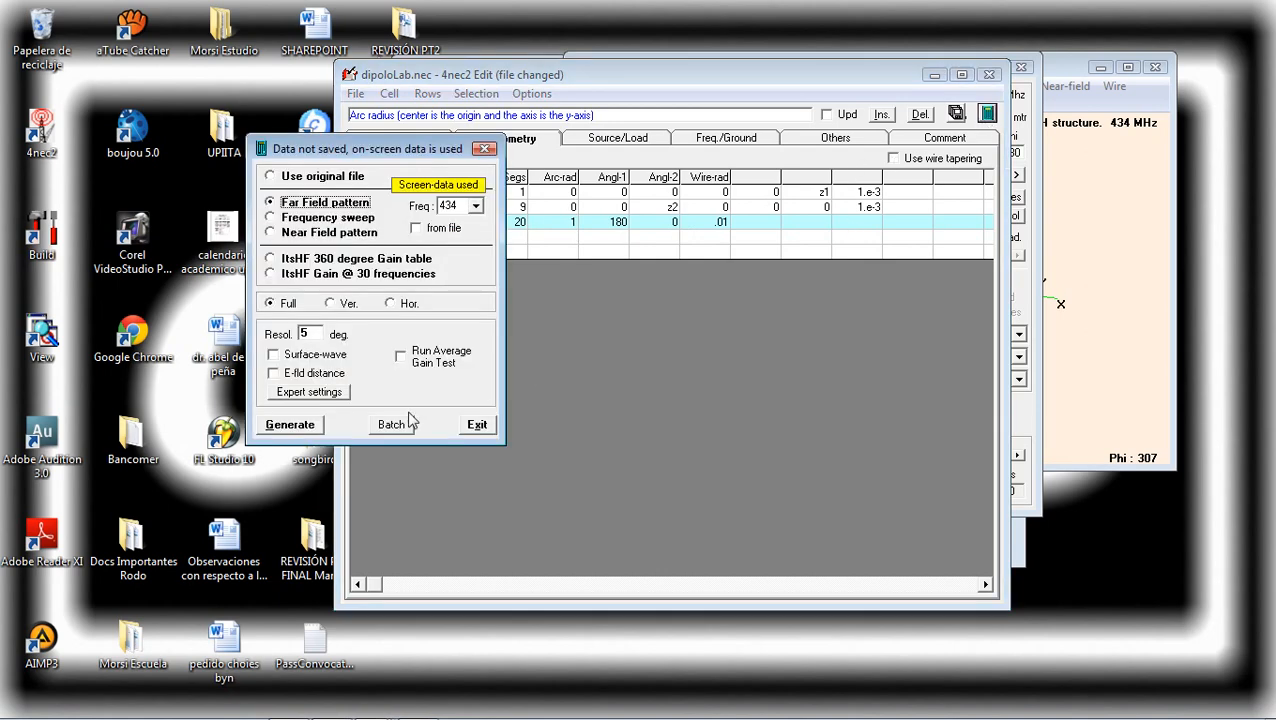
pyautogui.click(305, 428)
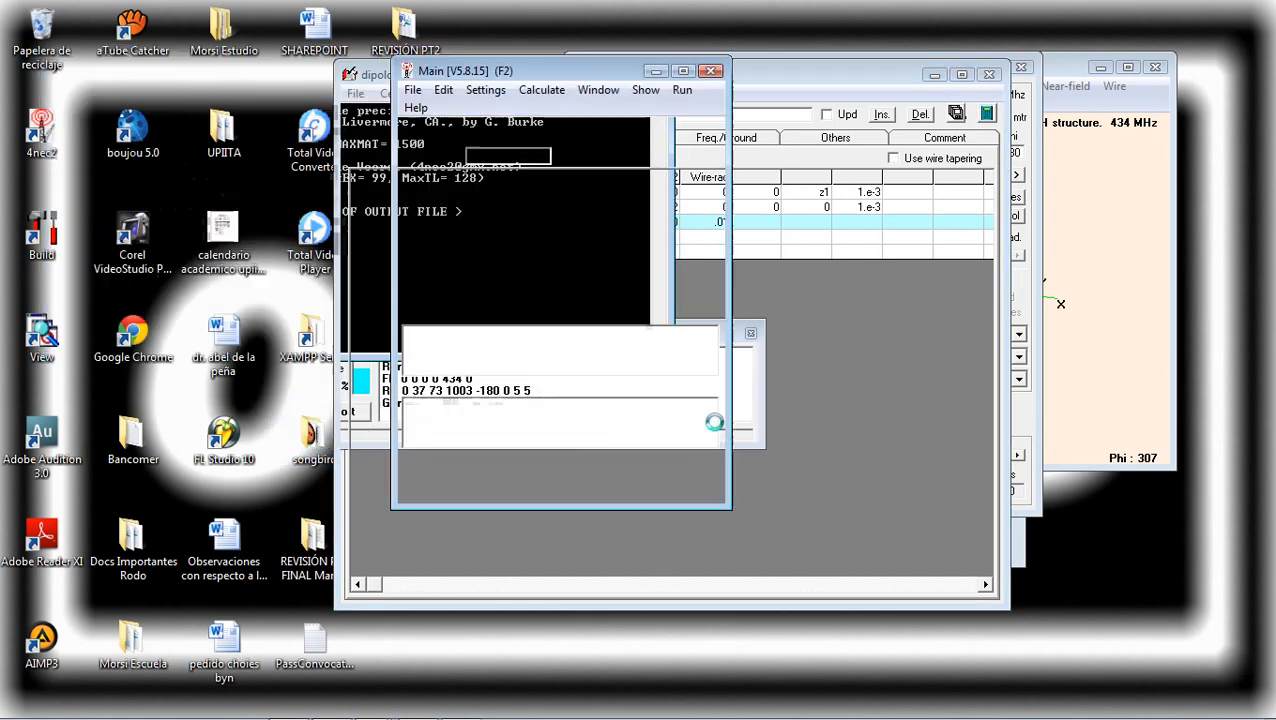
pyautogui.click(753, 425)
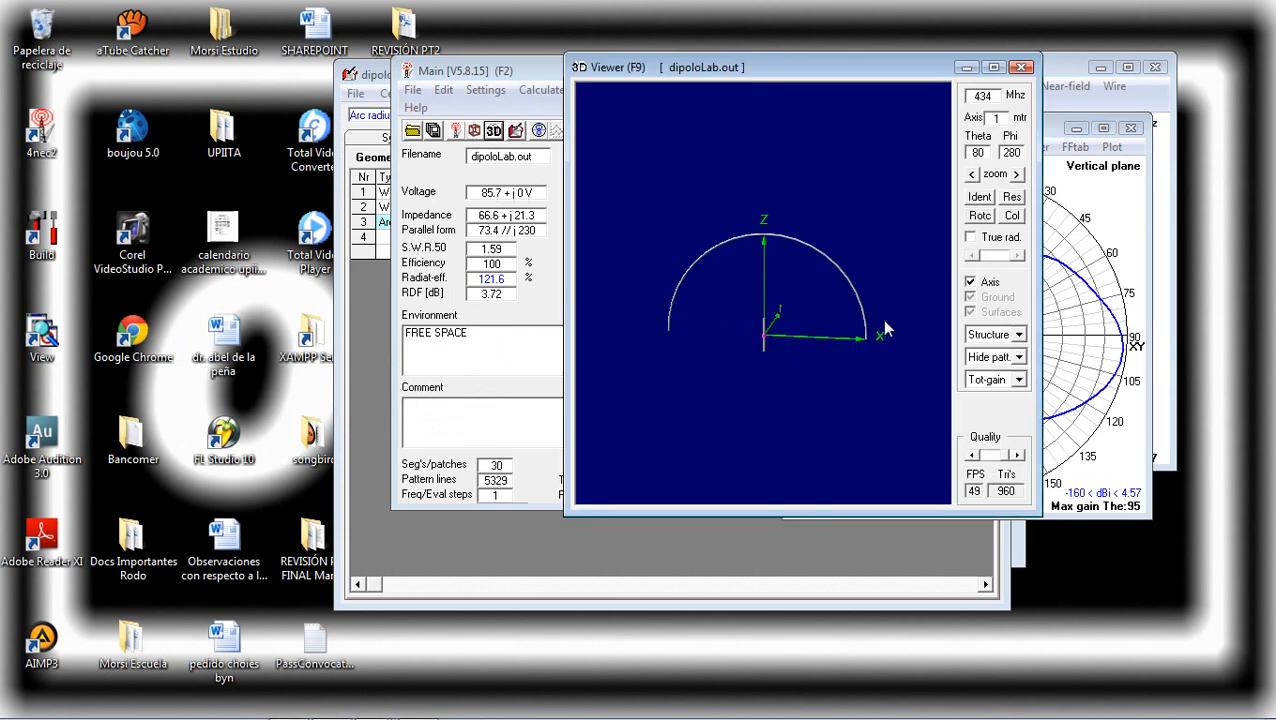
# Inspect the arc with the reduced radius from another angle in the 3D viewer and close the viewer
pyautogui.scroll(3, 884, 330)
pyautogui.moveTo(884, 330); pyautogui.dragTo(729, 308)
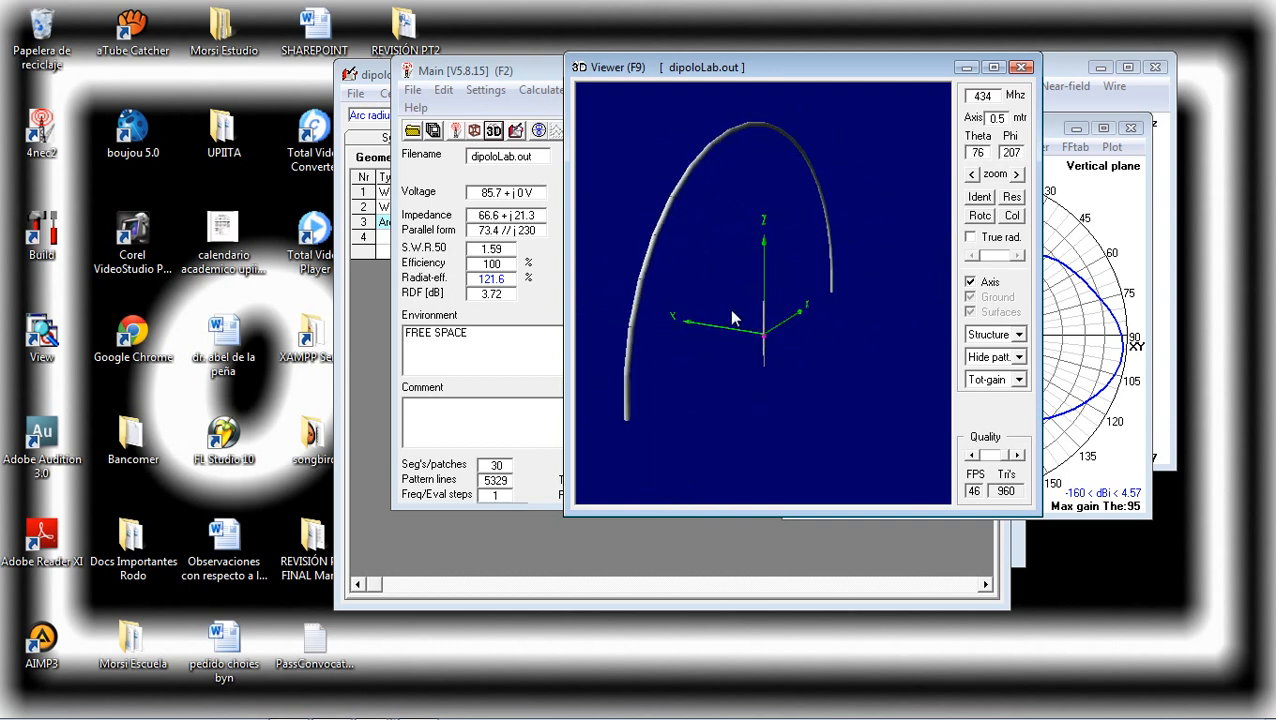
pyautogui.click(1020, 67)
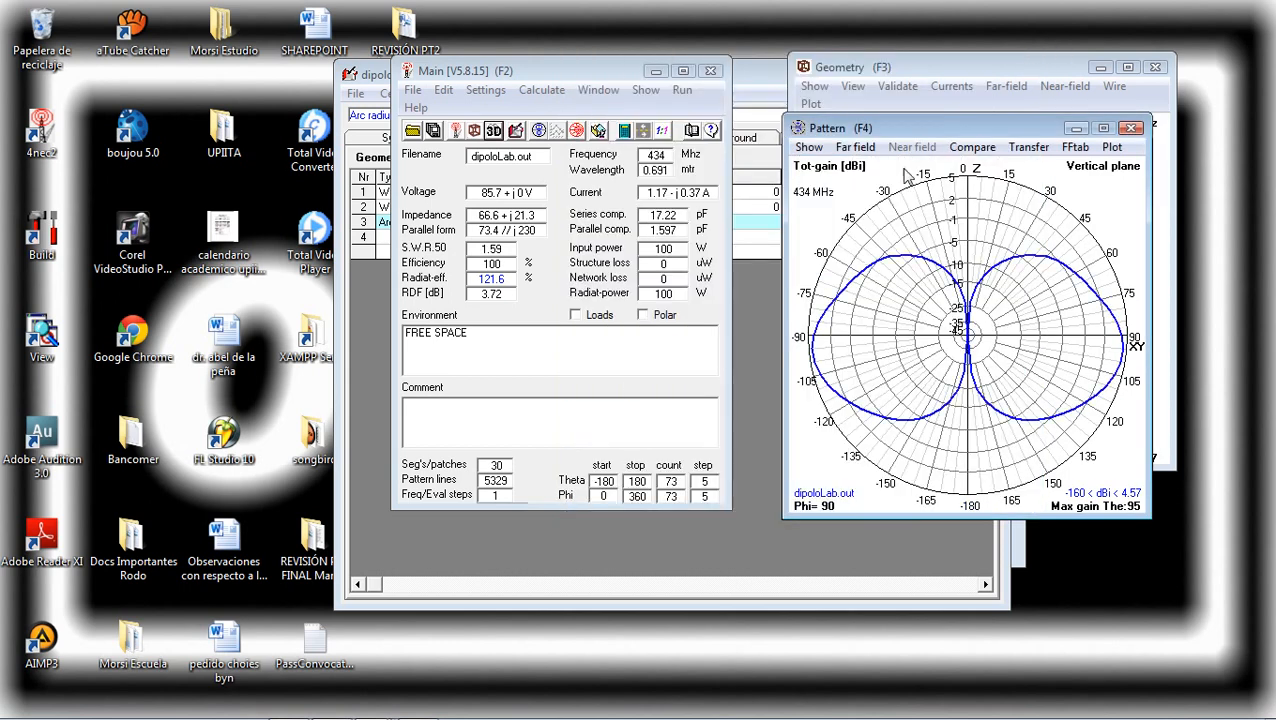
# Delete the arc in row 3 of the geometry table
pyautogui.click(739, 363)
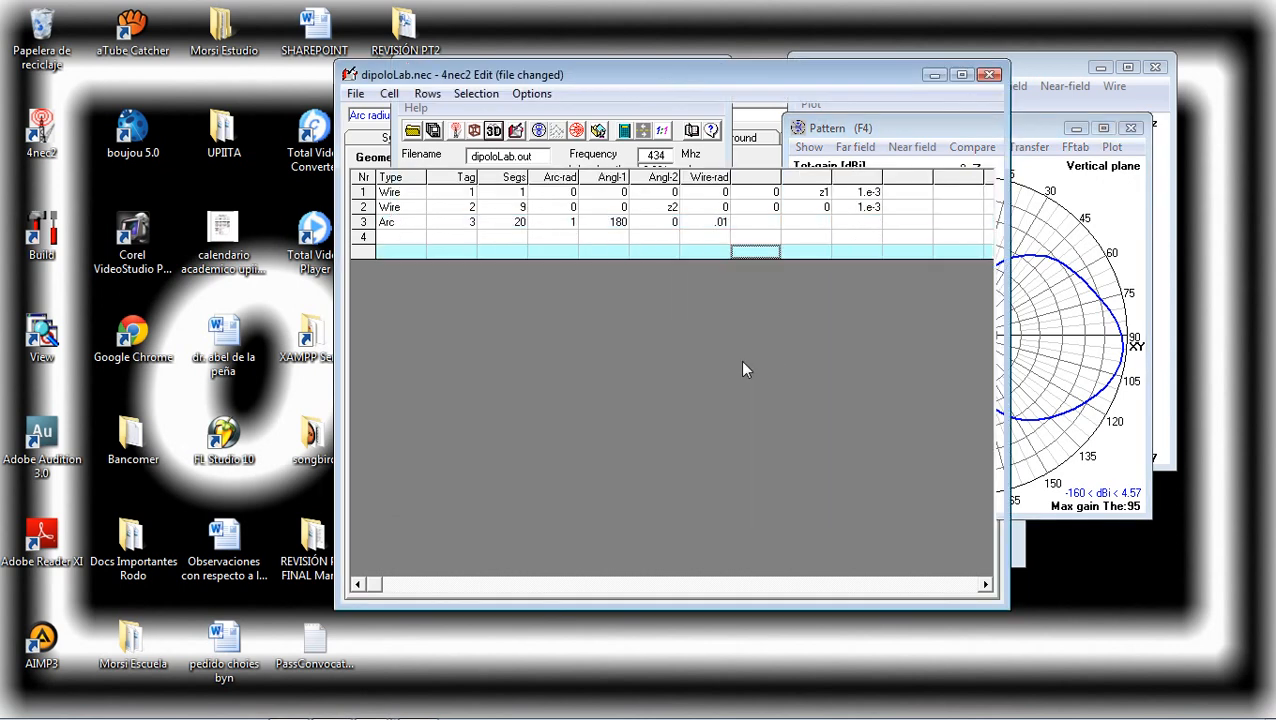
pyautogui.click(363, 222)
pyautogui.press('Delete')
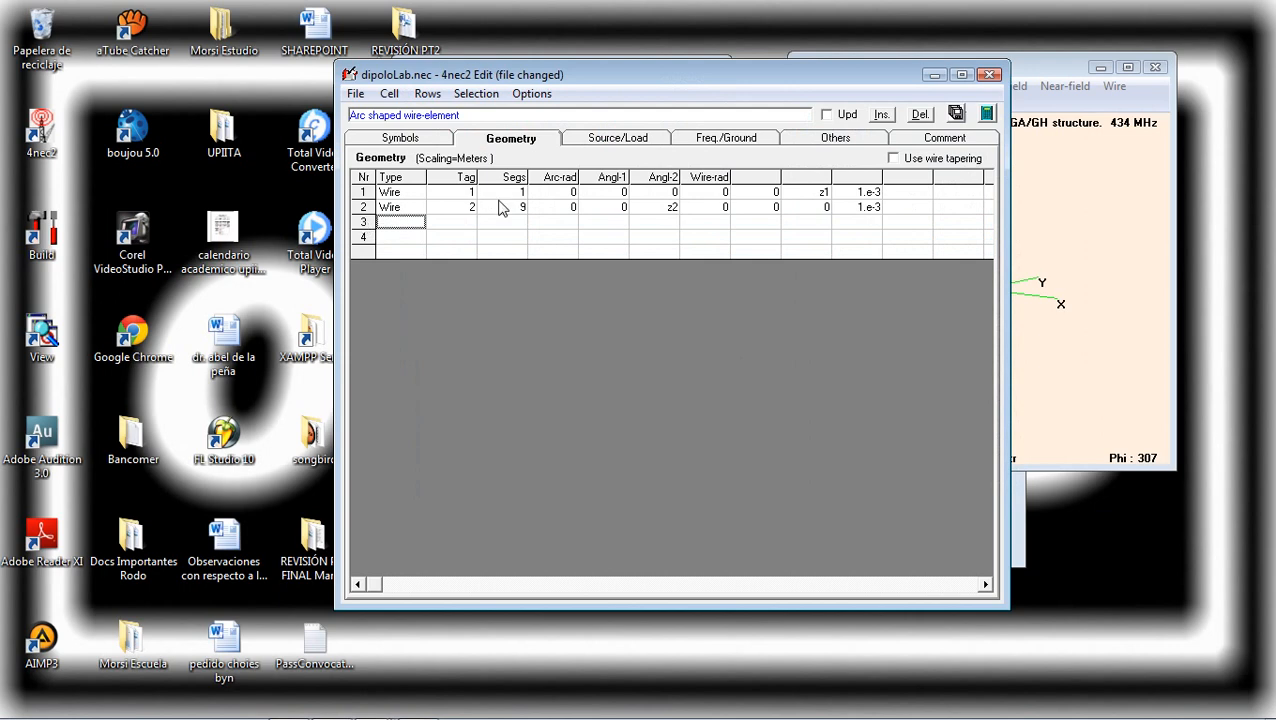
# Generate the full far-field pattern at 434 MHz for the two dipole wires alone
pyautogui.click(993, 114)
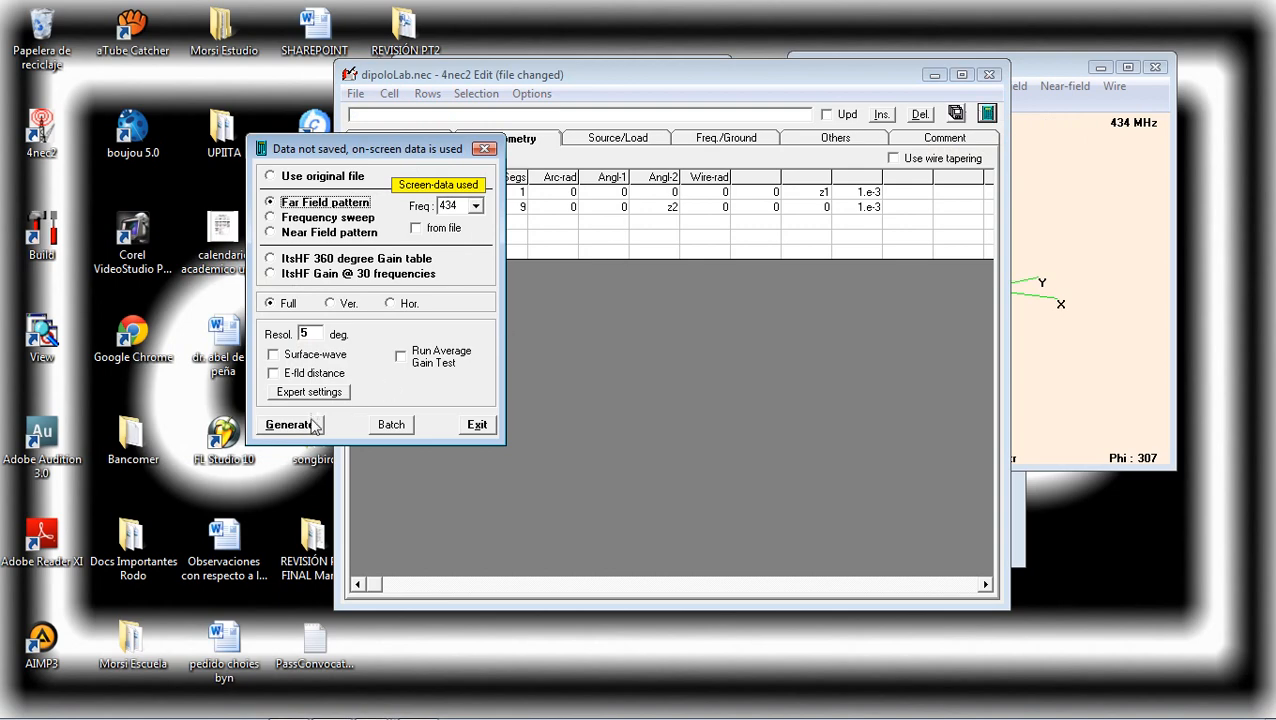
pyautogui.click(313, 425)
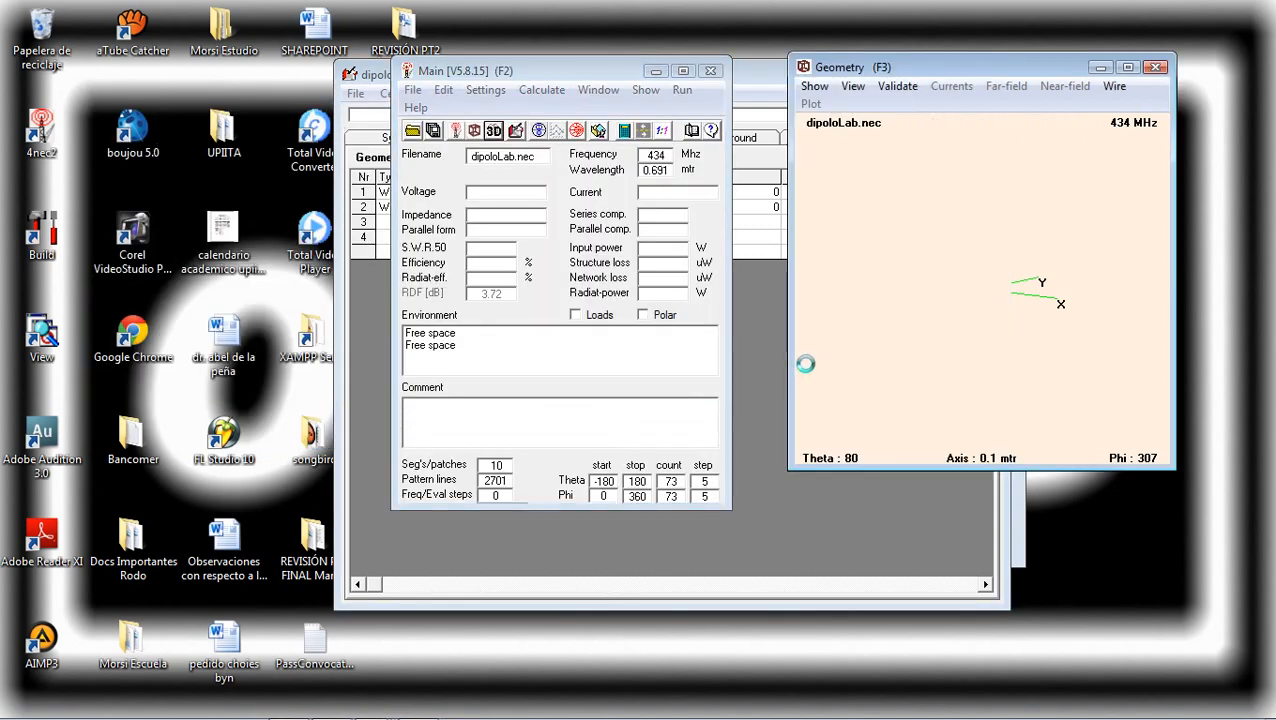
pyautogui.click(752, 419)
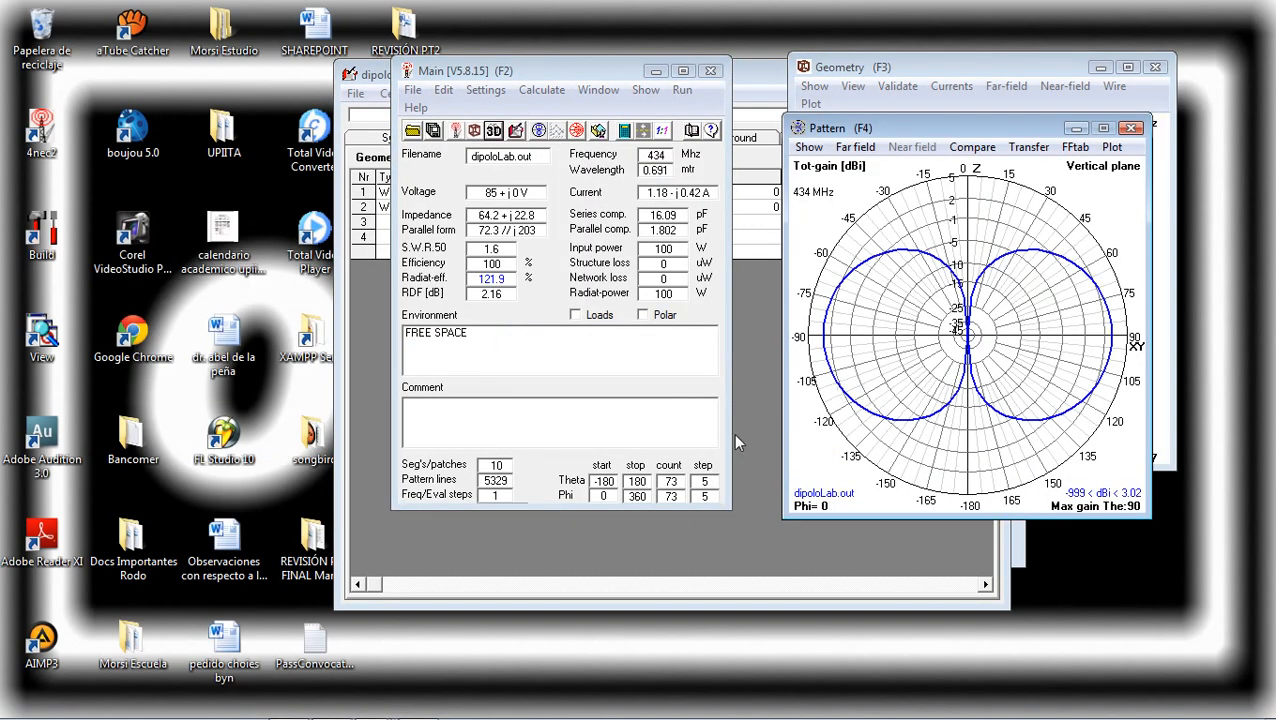
# Close the geometry editor and save the changes to dipoloLab.nec
pyautogui.click(545, 92)
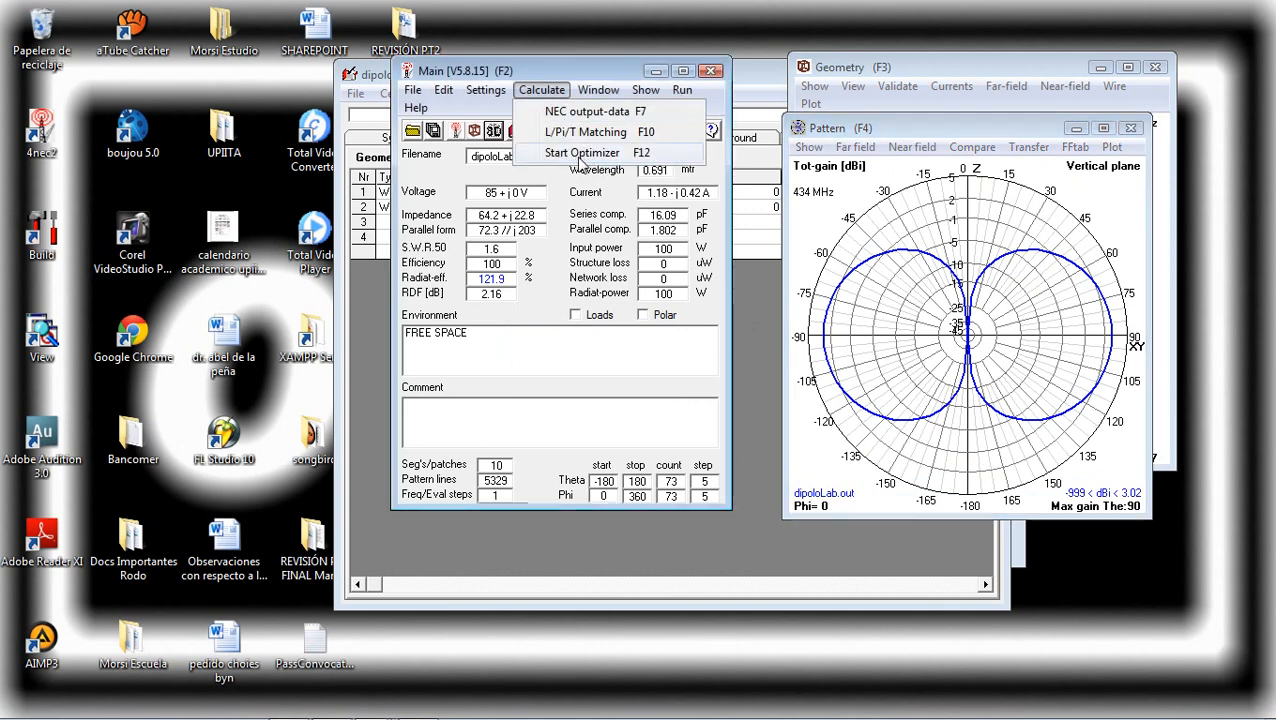
pyautogui.click(760, 80)
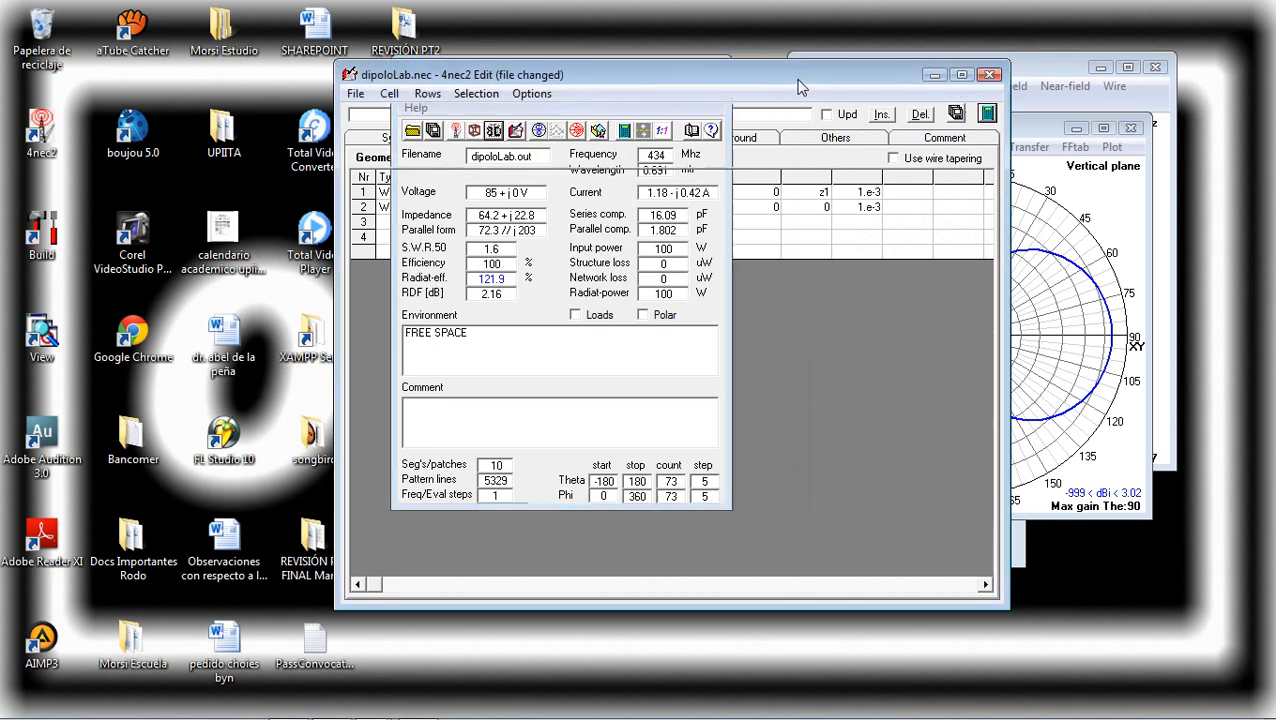
pyautogui.click(989, 76)
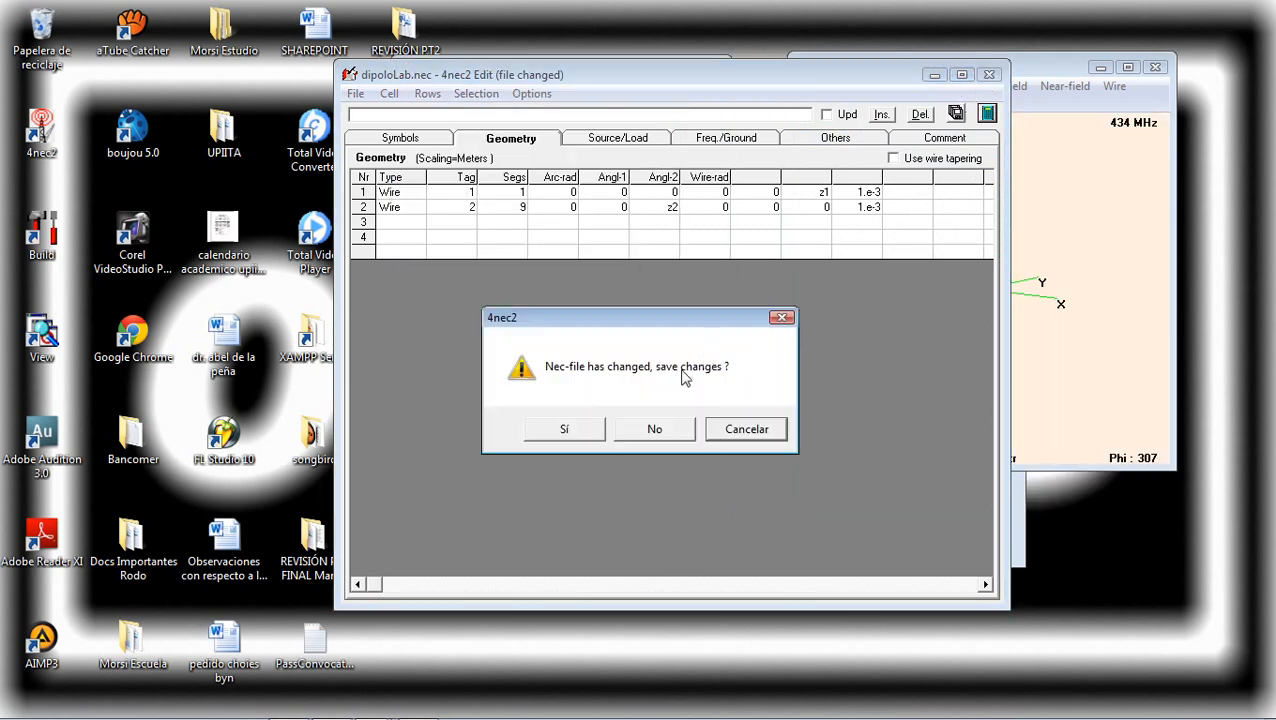
pyautogui.click(574, 433)
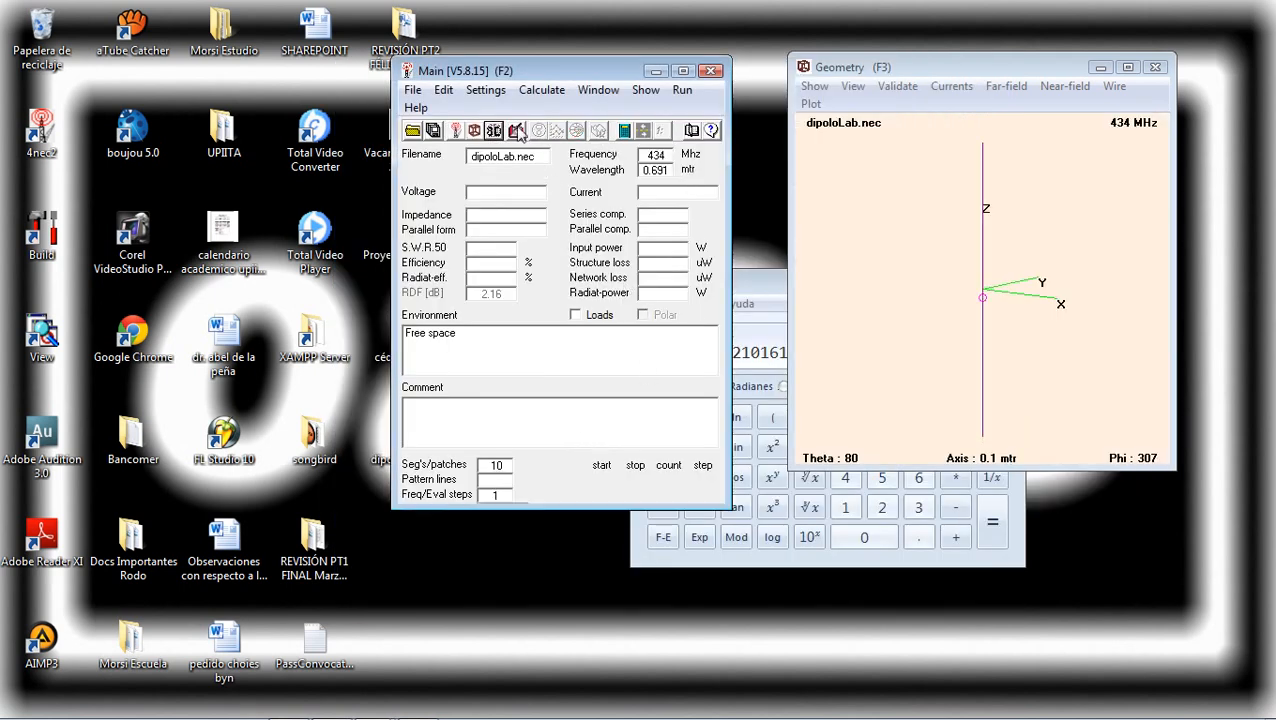
# Start the optimizer for the dipole with the Optimize function
pyautogui.click(530, 92)
pyautogui.click(582, 153)
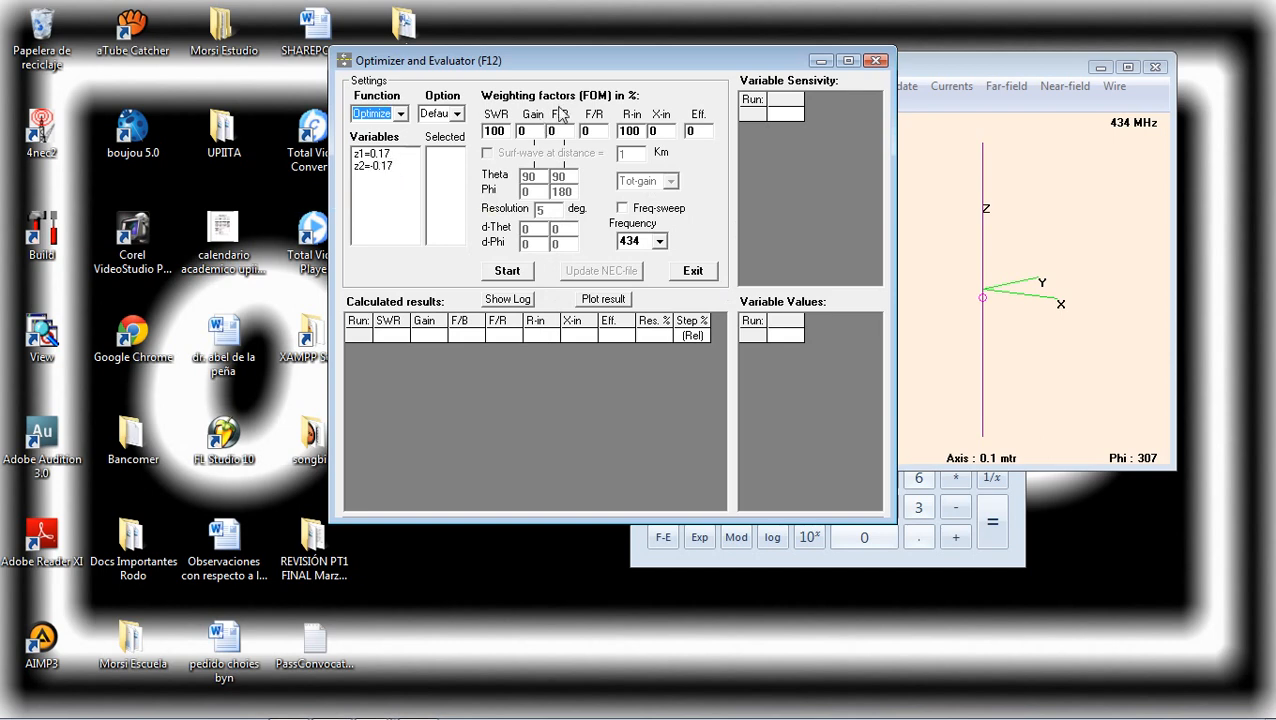
pyautogui.click(400, 114)
pyautogui.click(400, 114)
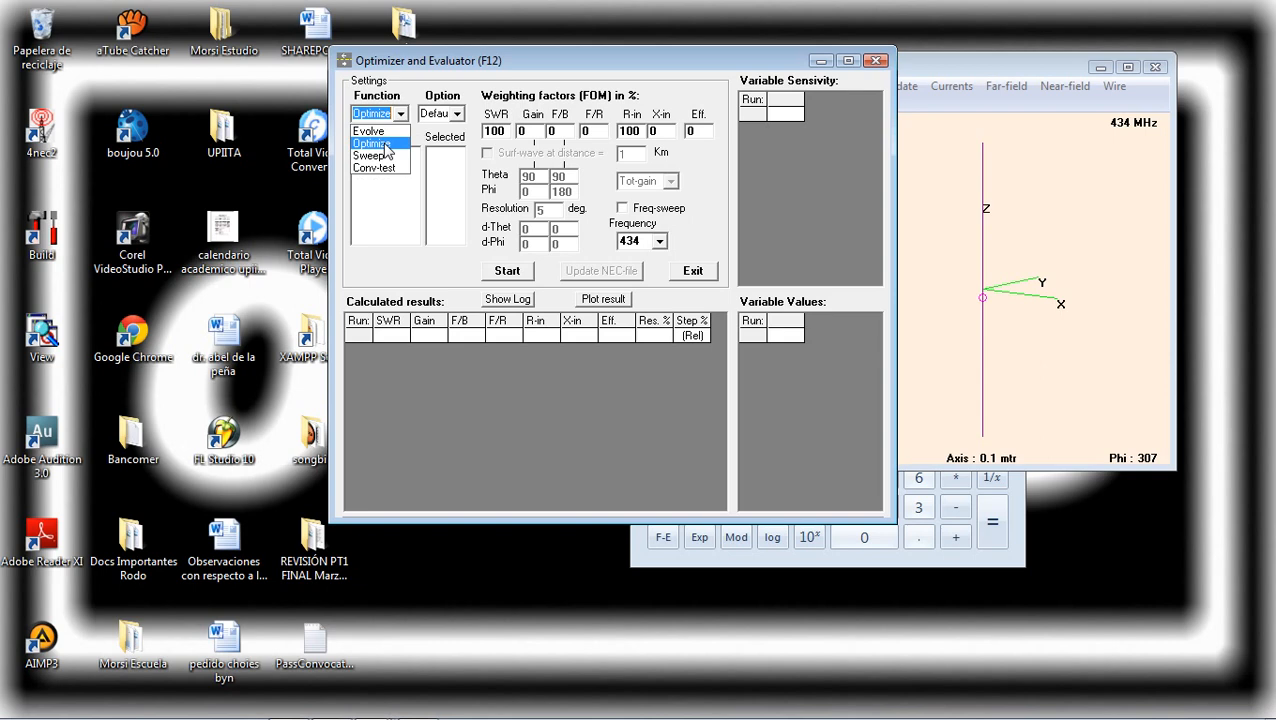
pyautogui.click(386, 150)
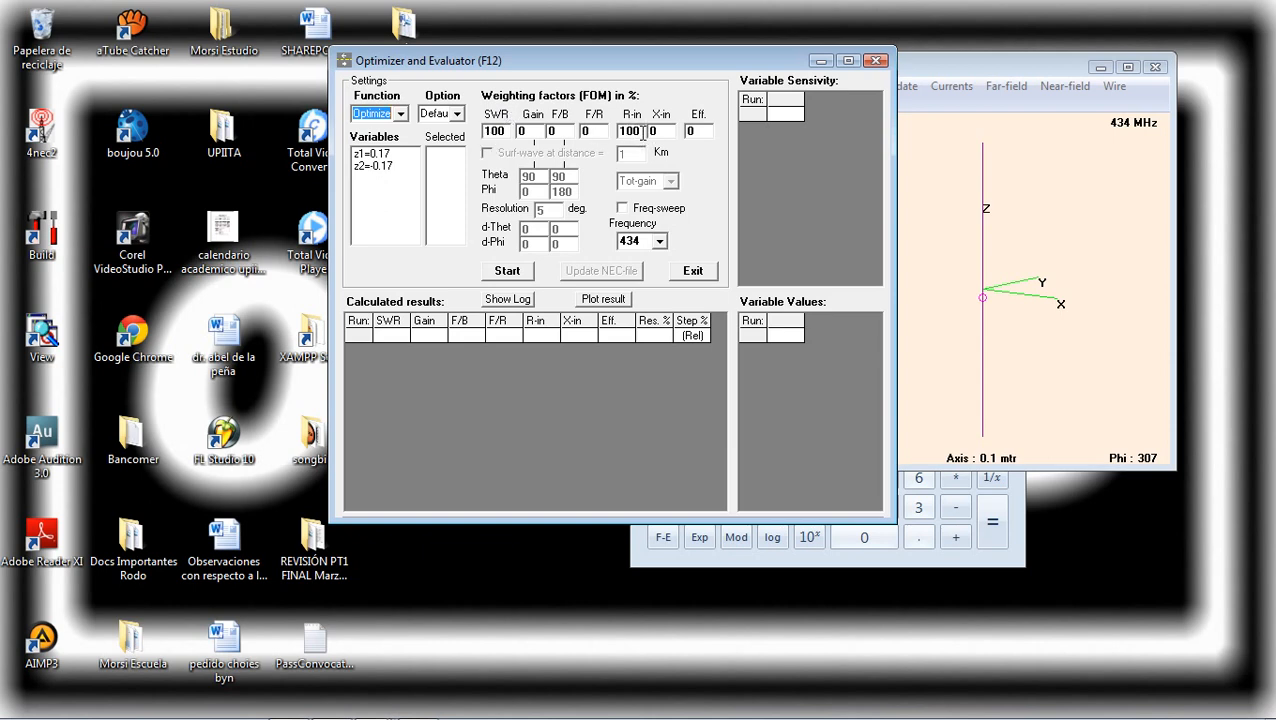
# Set the optimizer's R-in weighting factor to 50 and its efficiency weighting factor to 100
pyautogui.moveTo(643, 134); pyautogui.dragTo(605, 134)
pyautogui.write('0')
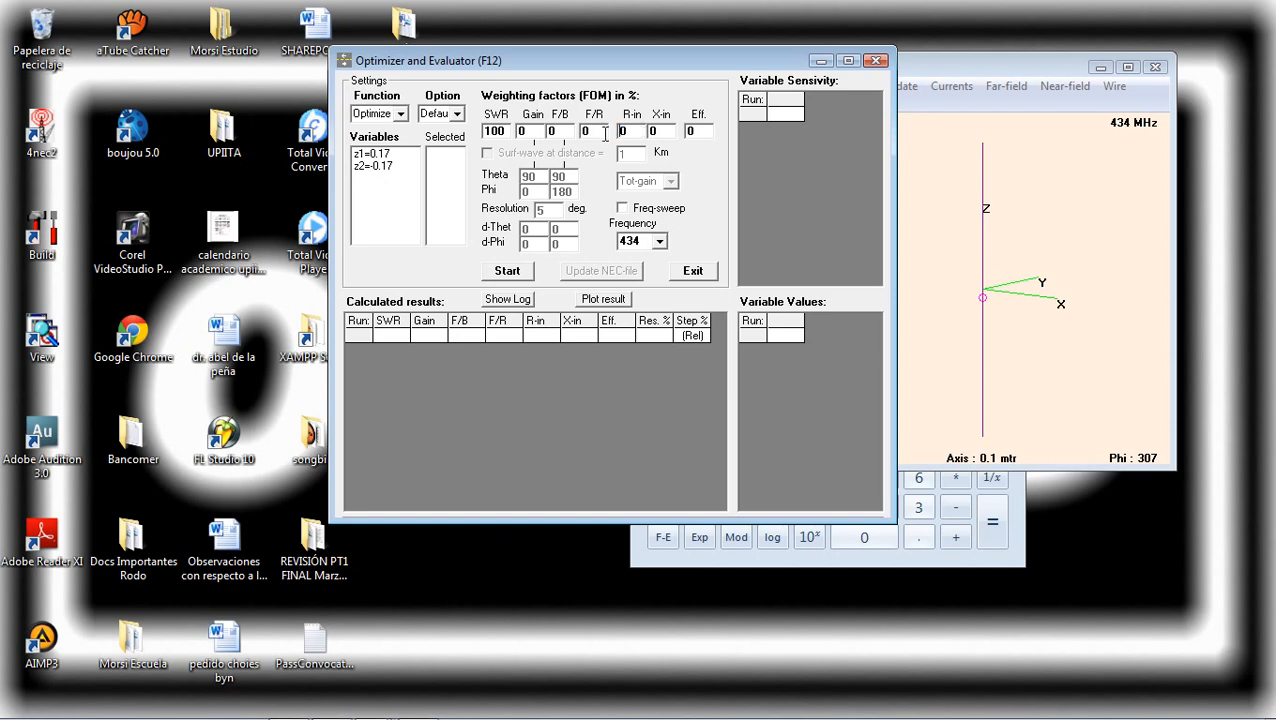
pyautogui.press('BackSpace')
pyautogui.click(660, 133)
pyautogui.click(621, 131)
pyautogui.press('Tab')
pyautogui.click(669, 133)
pyautogui.write('100')
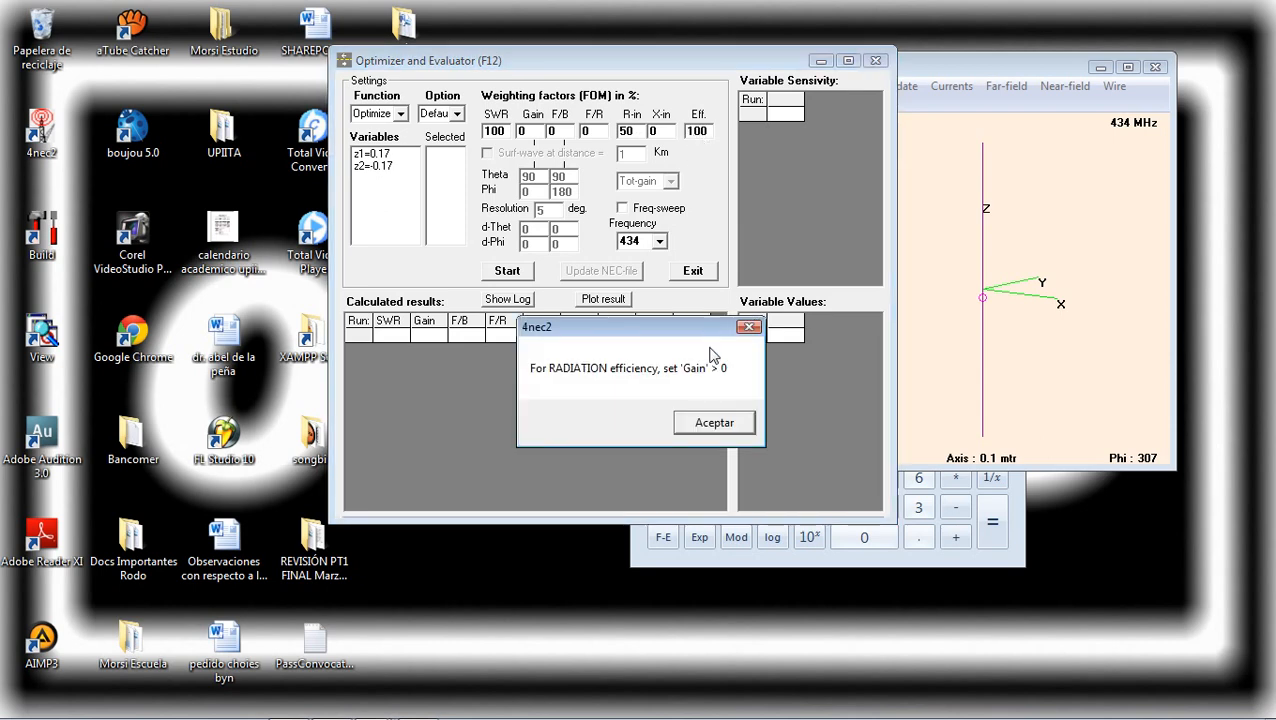
pyautogui.click(718, 427)
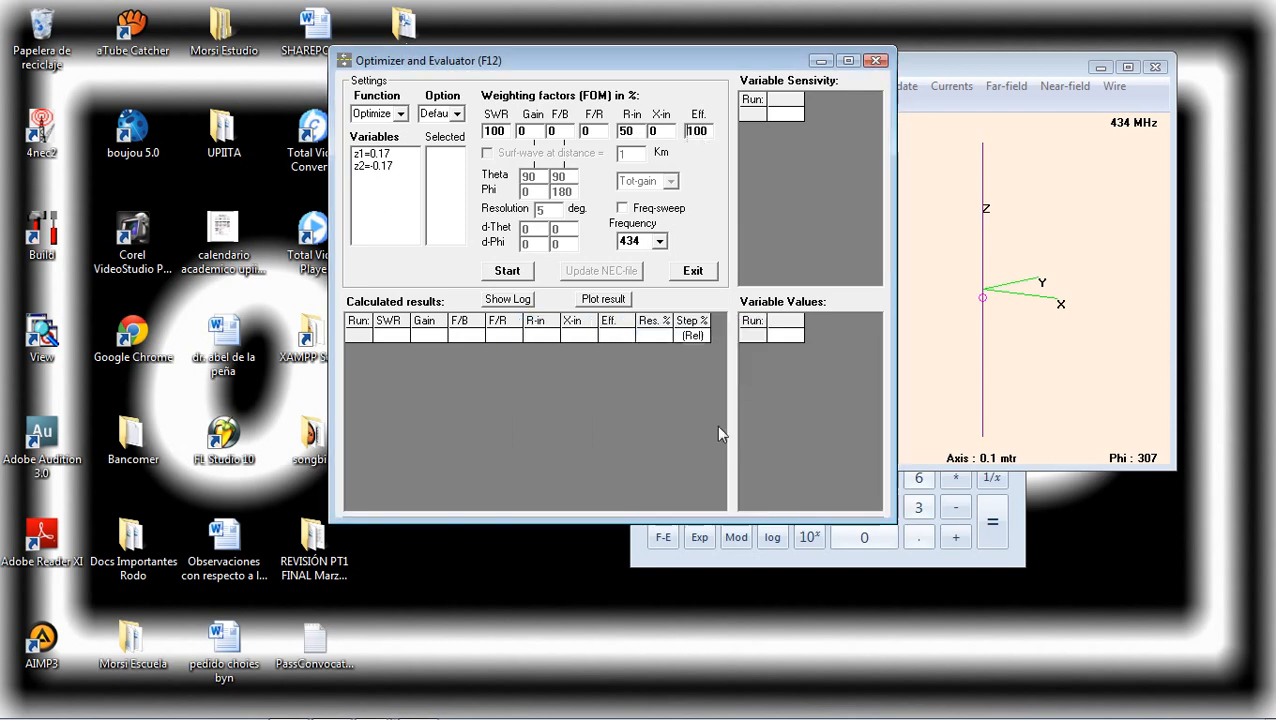
# Try a gain weighting factor of 100 and restore it to 0
pyautogui.click(533, 131)
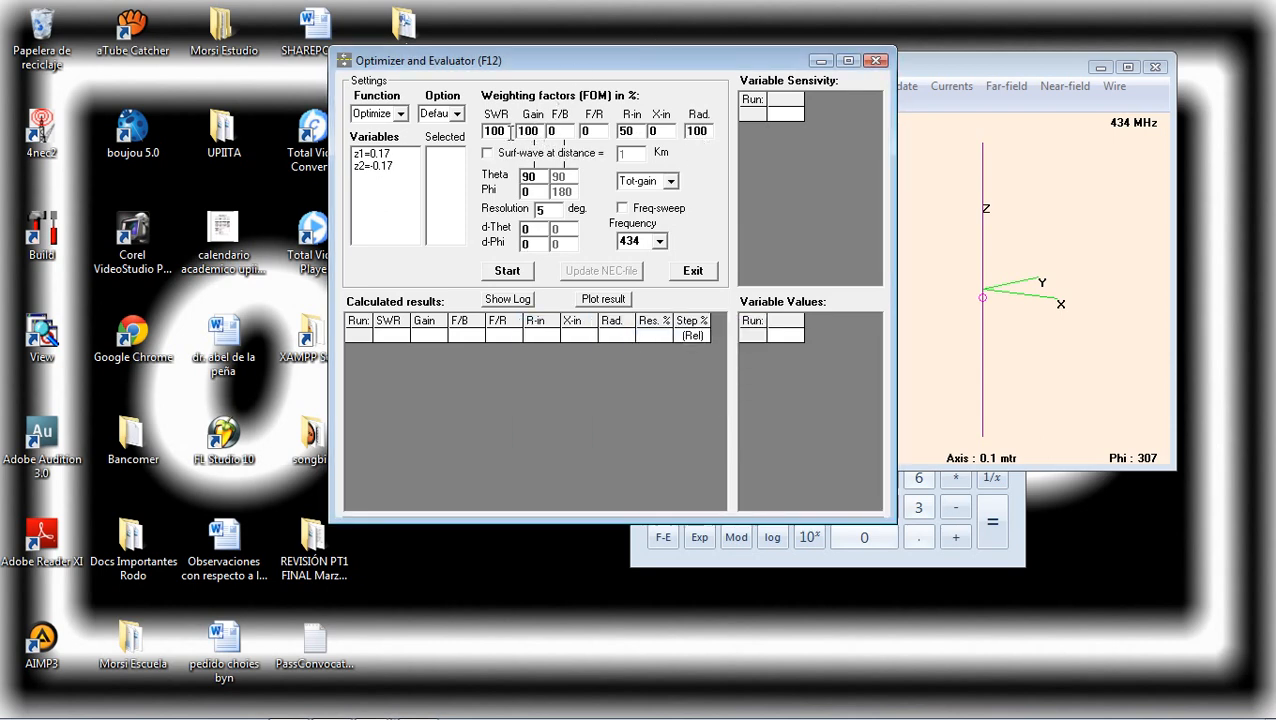
pyautogui.click(505, 136)
pyautogui.click(531, 131)
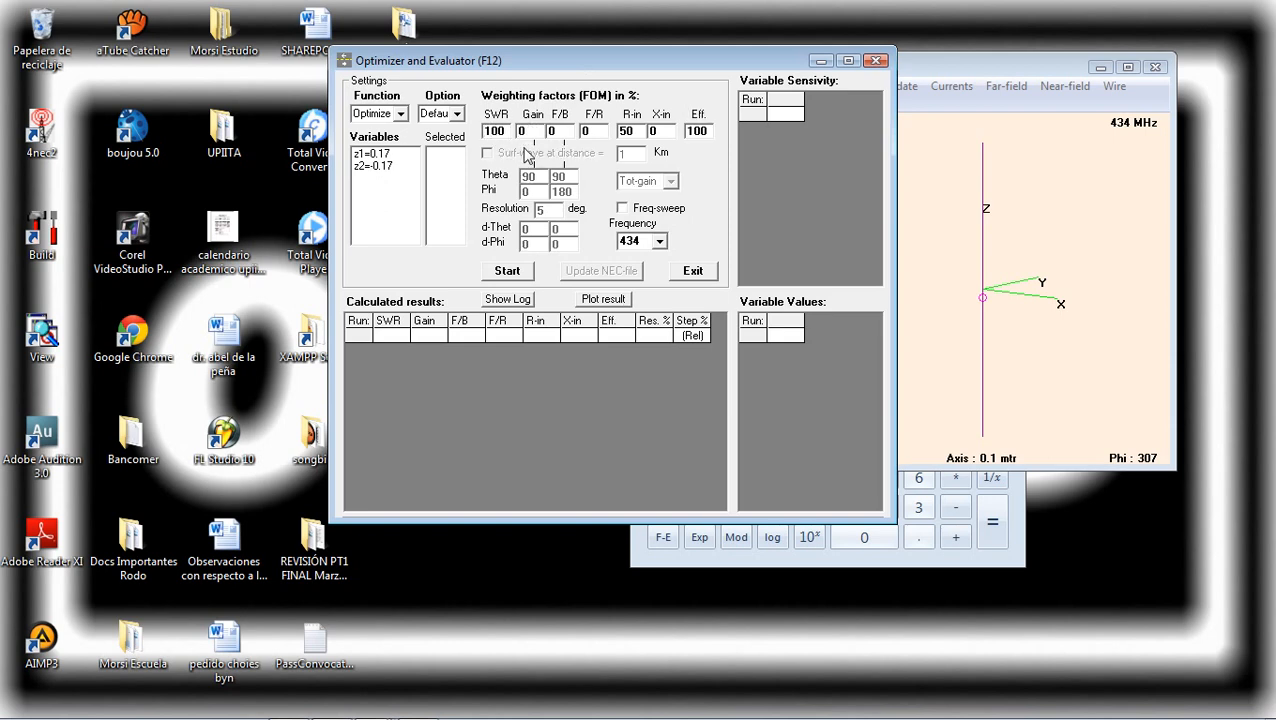
# Select z1 and z2 as the variables to optimize and set the R-in and X-in weighting factors to 100
pyautogui.click(388, 154)
pyautogui.click(381, 167)
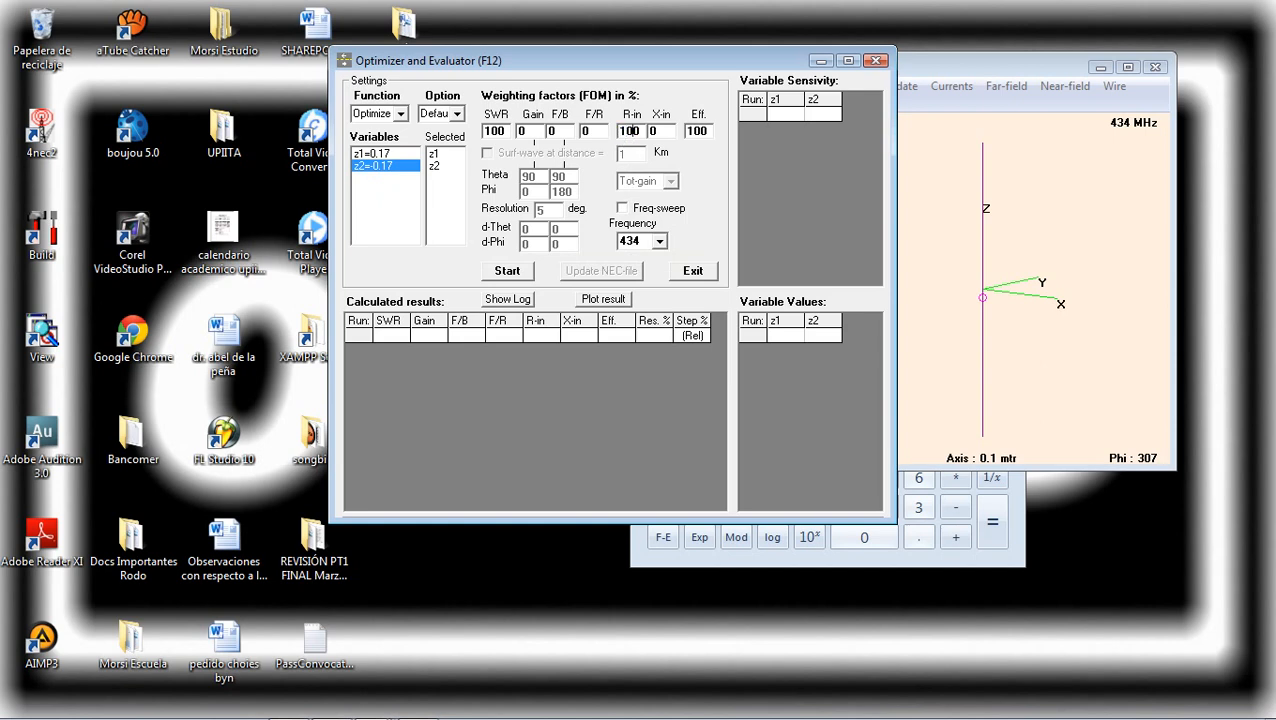
pyautogui.doubleClick(653, 132)
# Run the optimization of z1 and z2 at 434 MHz through to completion
pyautogui.doubleClick(629, 242)
pyautogui.click(519, 279)
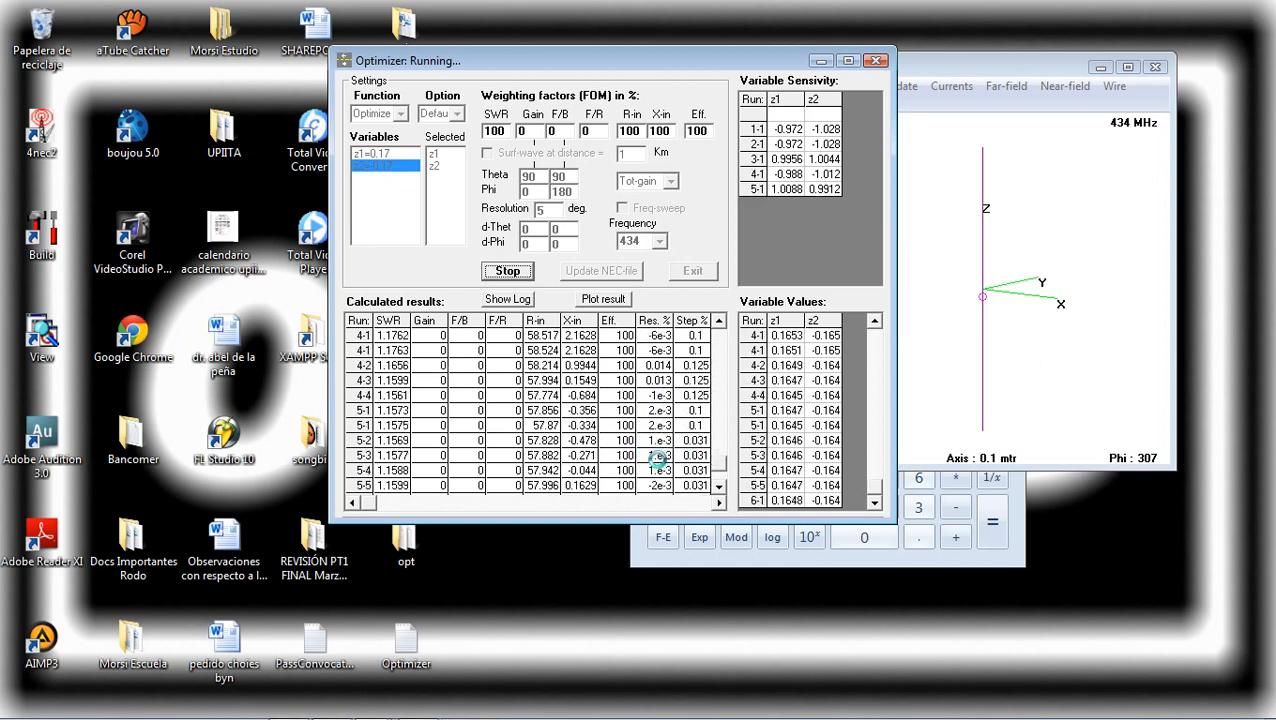
pyautogui.click(694, 421)
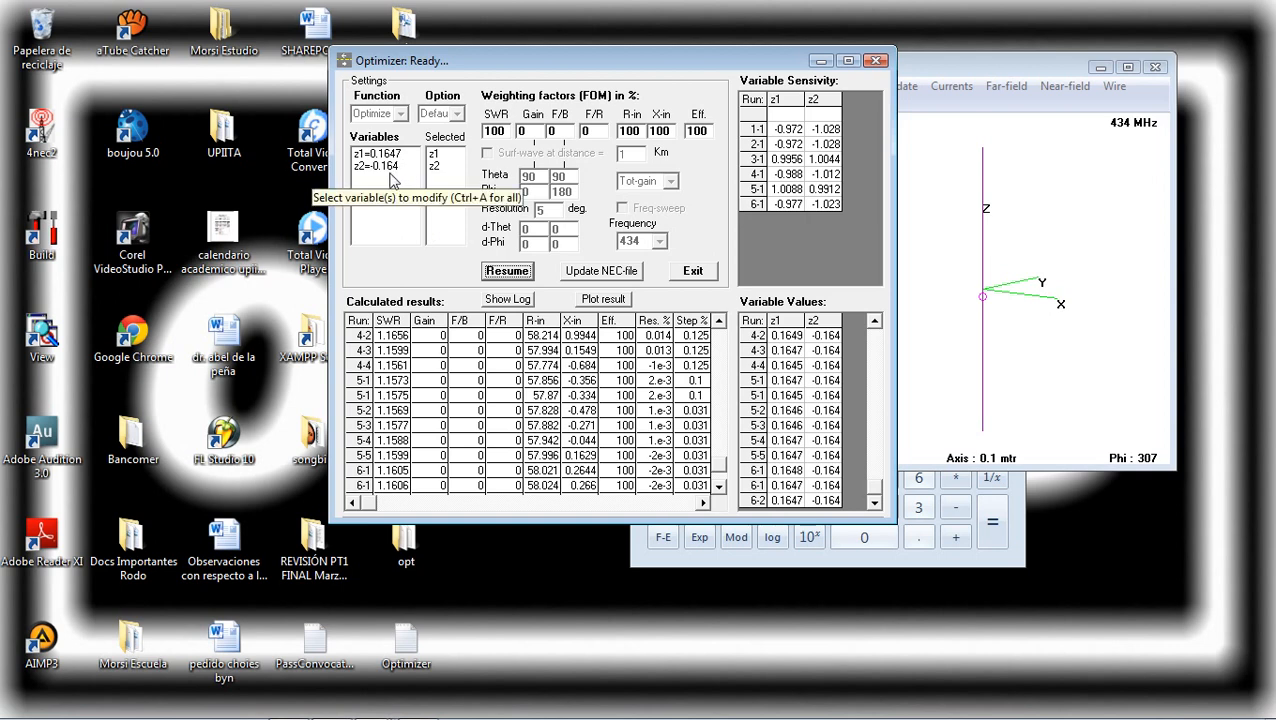
# Update the NEC file with the optimized variables, overwriting dipoloLab.nec, and exit the optimizer
pyautogui.click(603, 279)
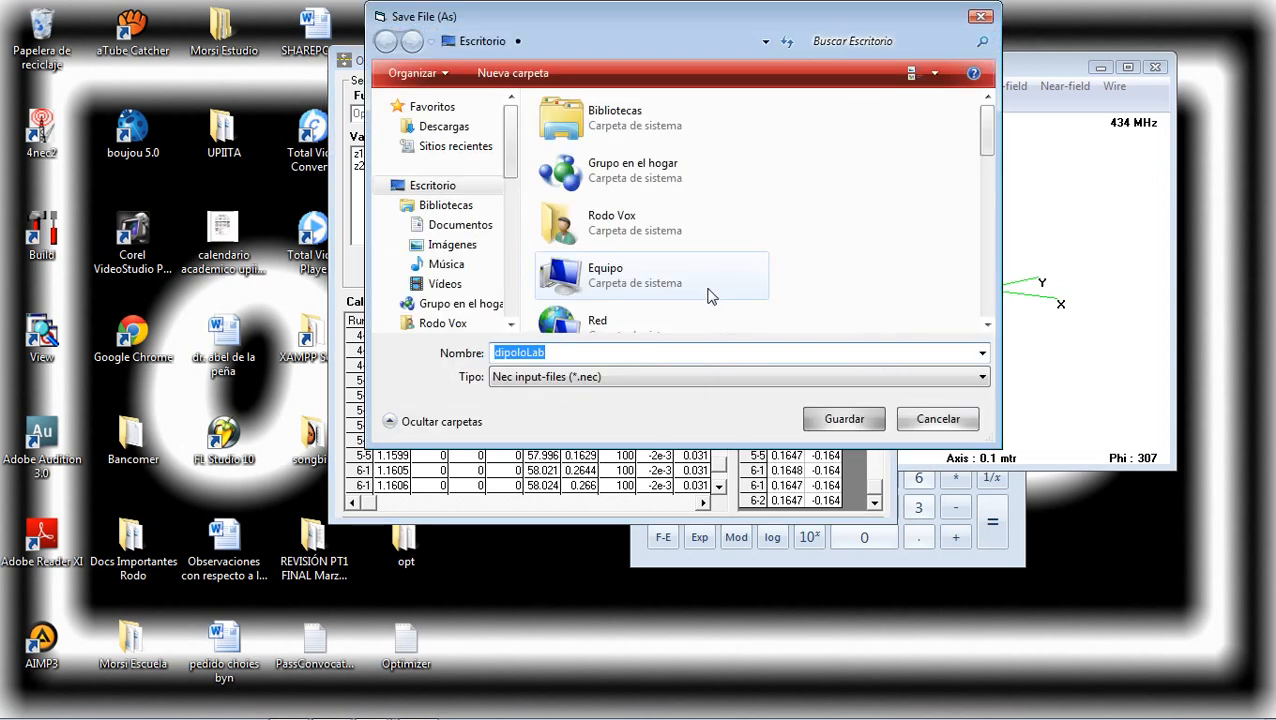
pyautogui.click(840, 416)
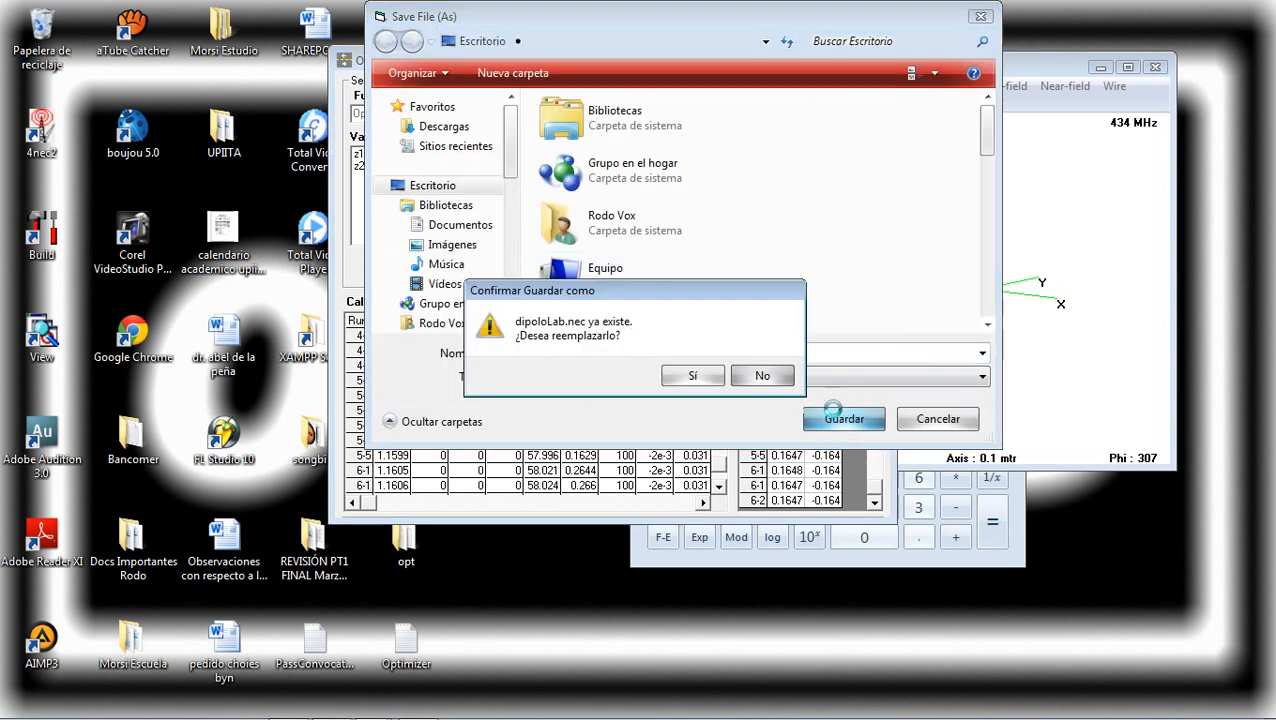
pyautogui.click(712, 378)
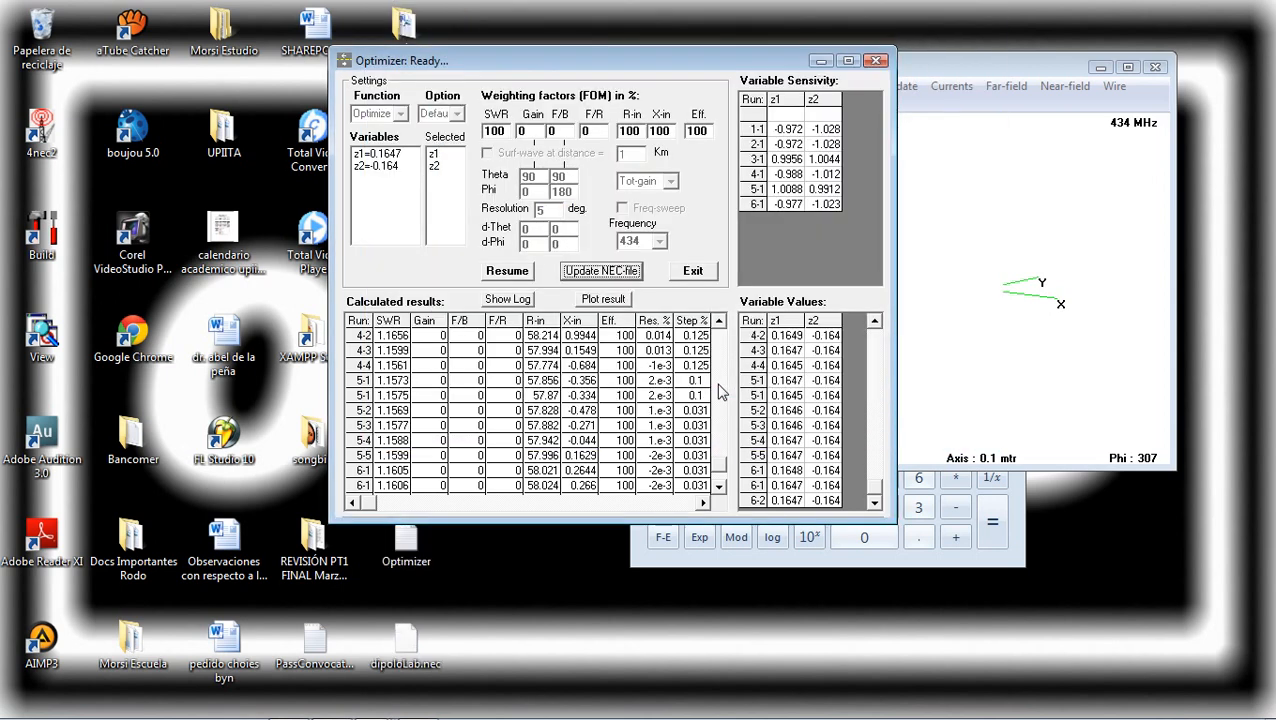
pyautogui.click(877, 62)
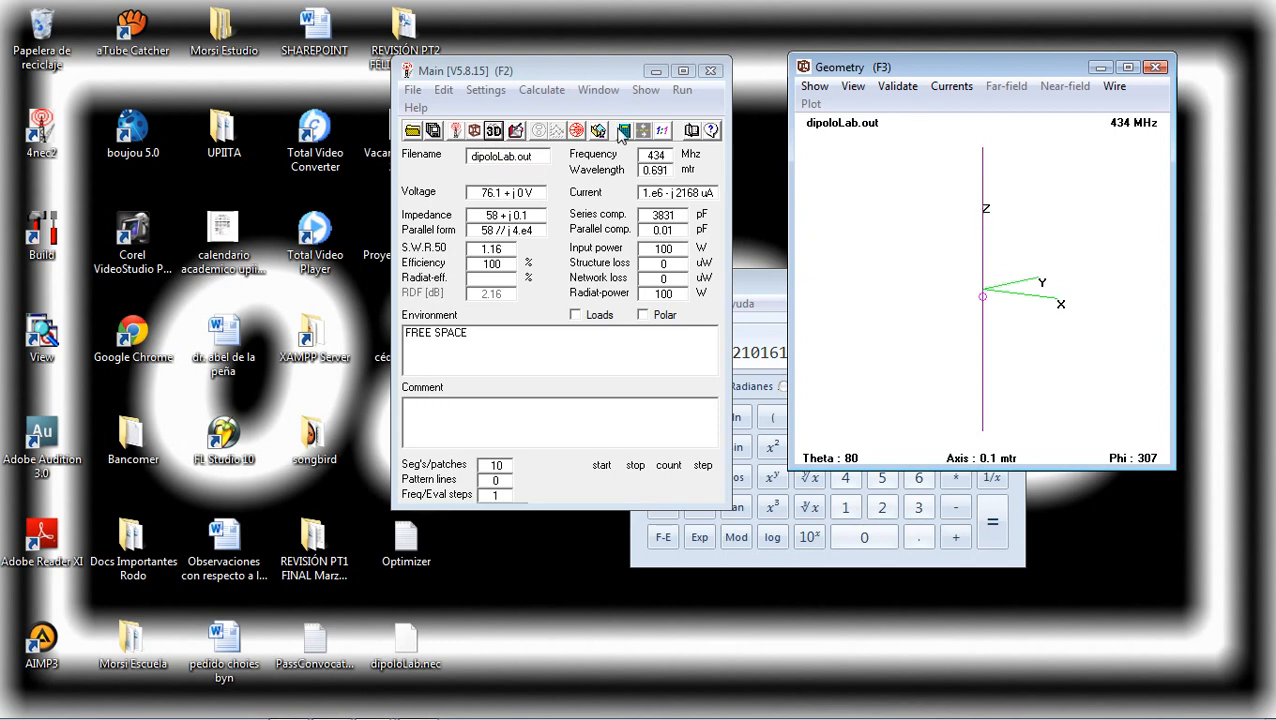
# Check the optimized z1 and z2 symbol values in the editor, close it and reopen the geometry table
pyautogui.click(516, 132)
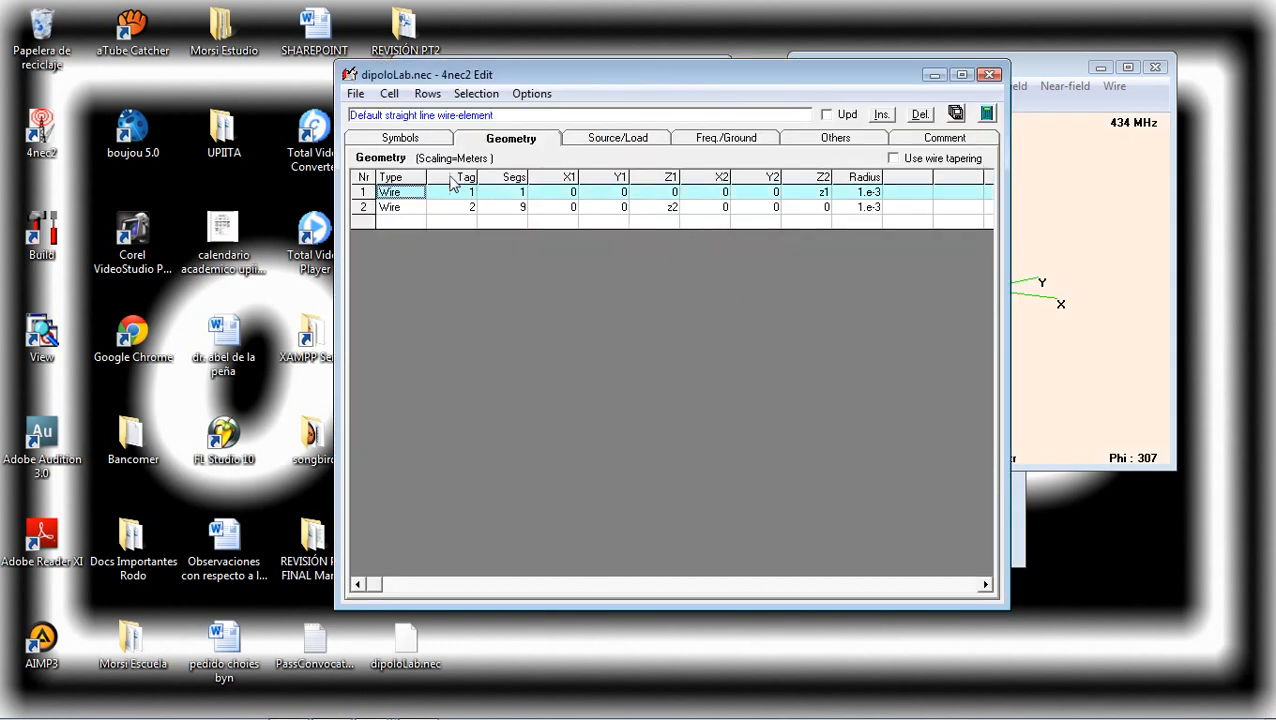
pyautogui.click(432, 142)
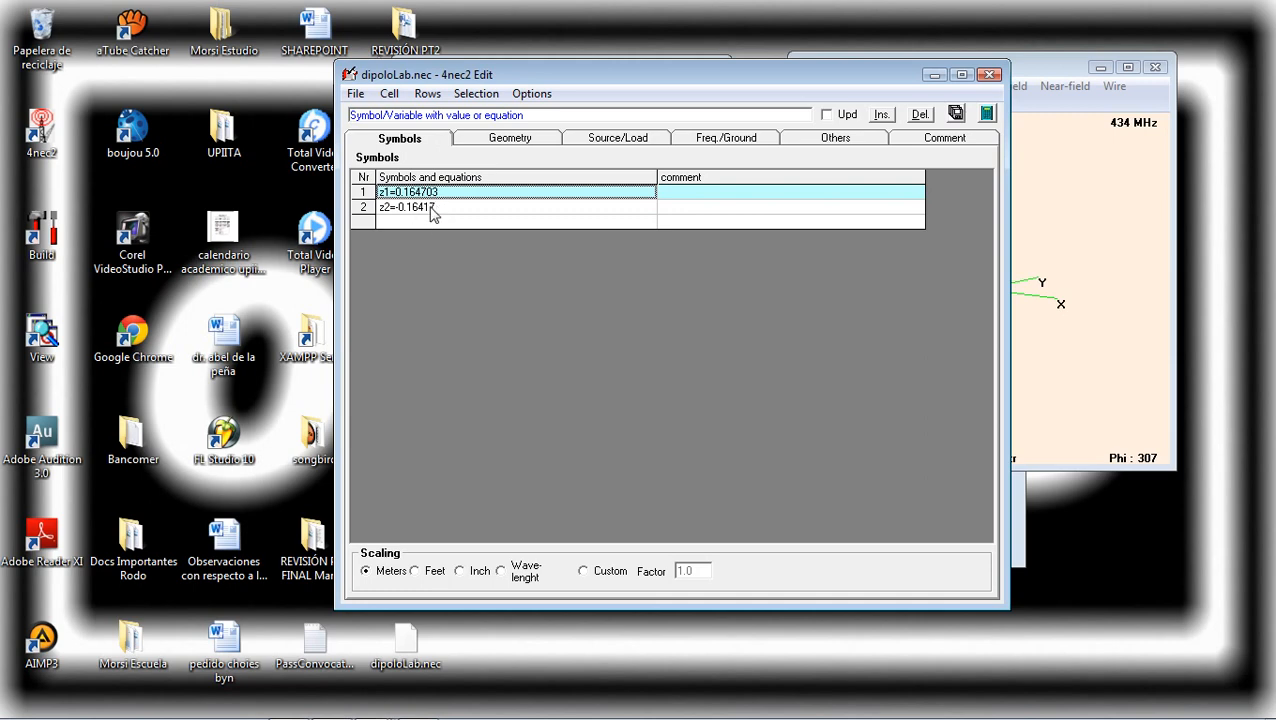
pyautogui.click(989, 75)
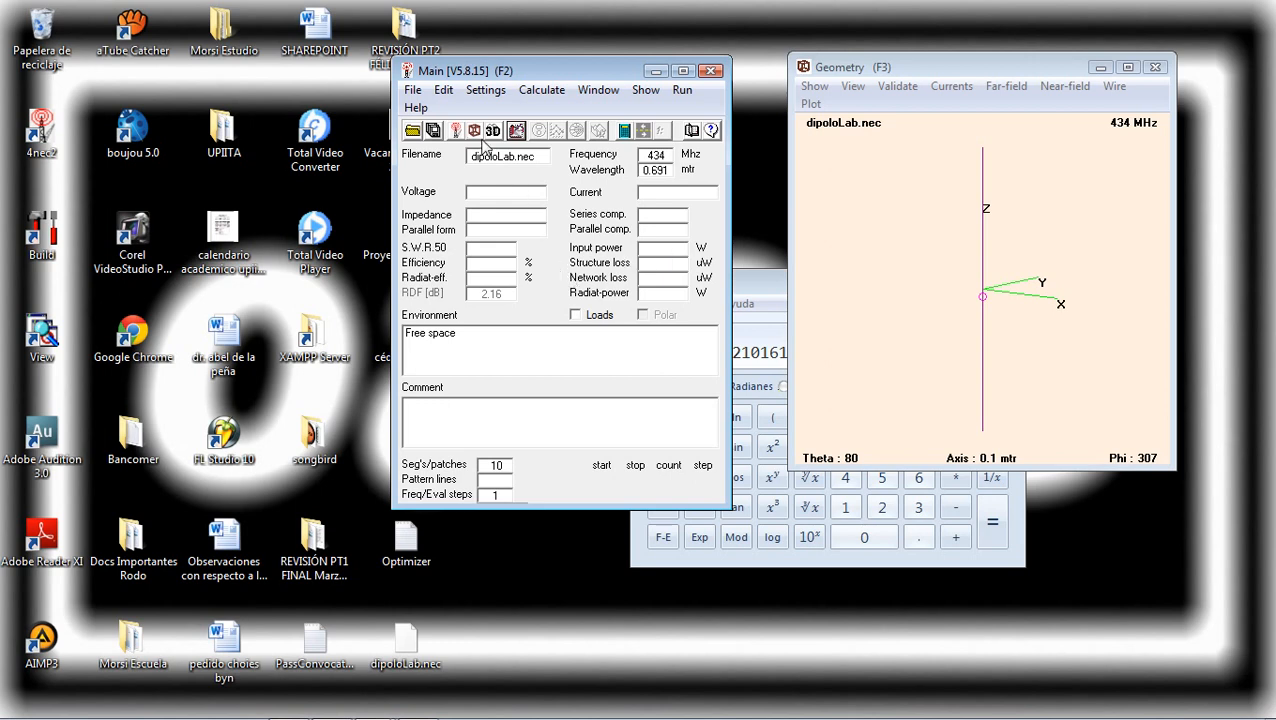
pyautogui.click(517, 134)
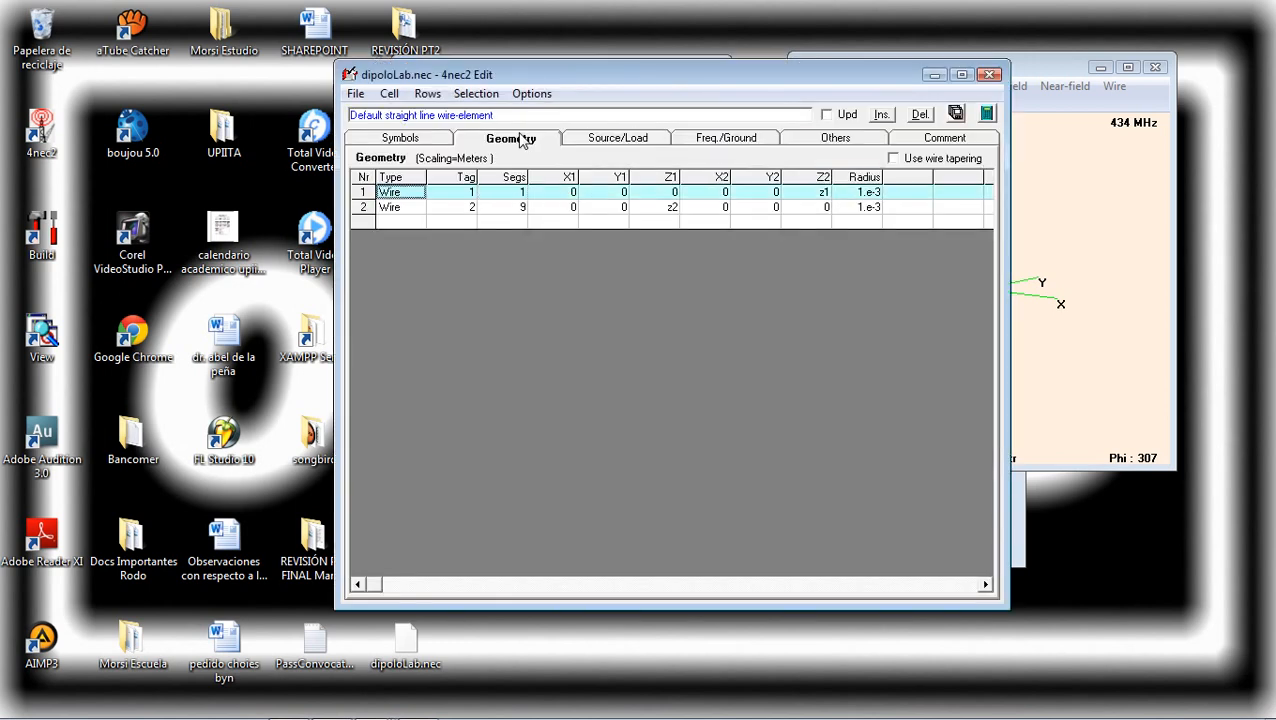
# Generate a frequency sweep of the optimized dipole from 400 to 500 MHz in 1 MHz steps
pyautogui.click(987, 113)
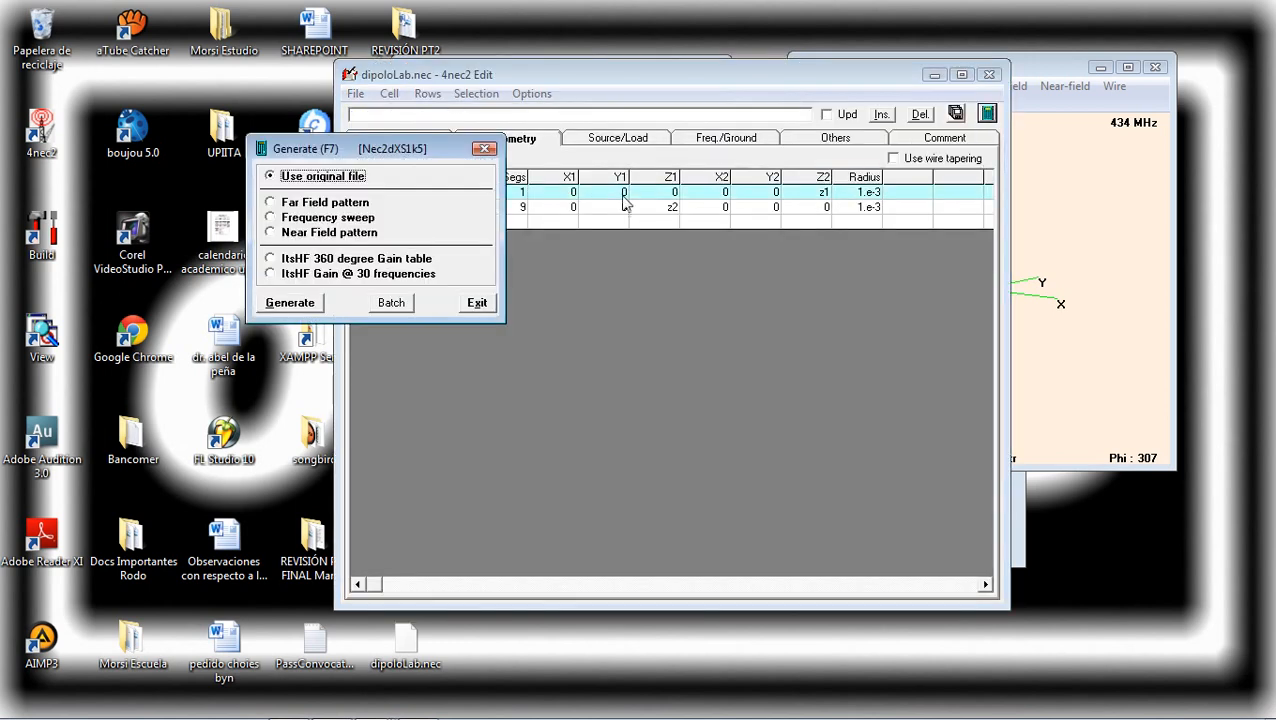
pyautogui.click(355, 220)
pyautogui.click(303, 520)
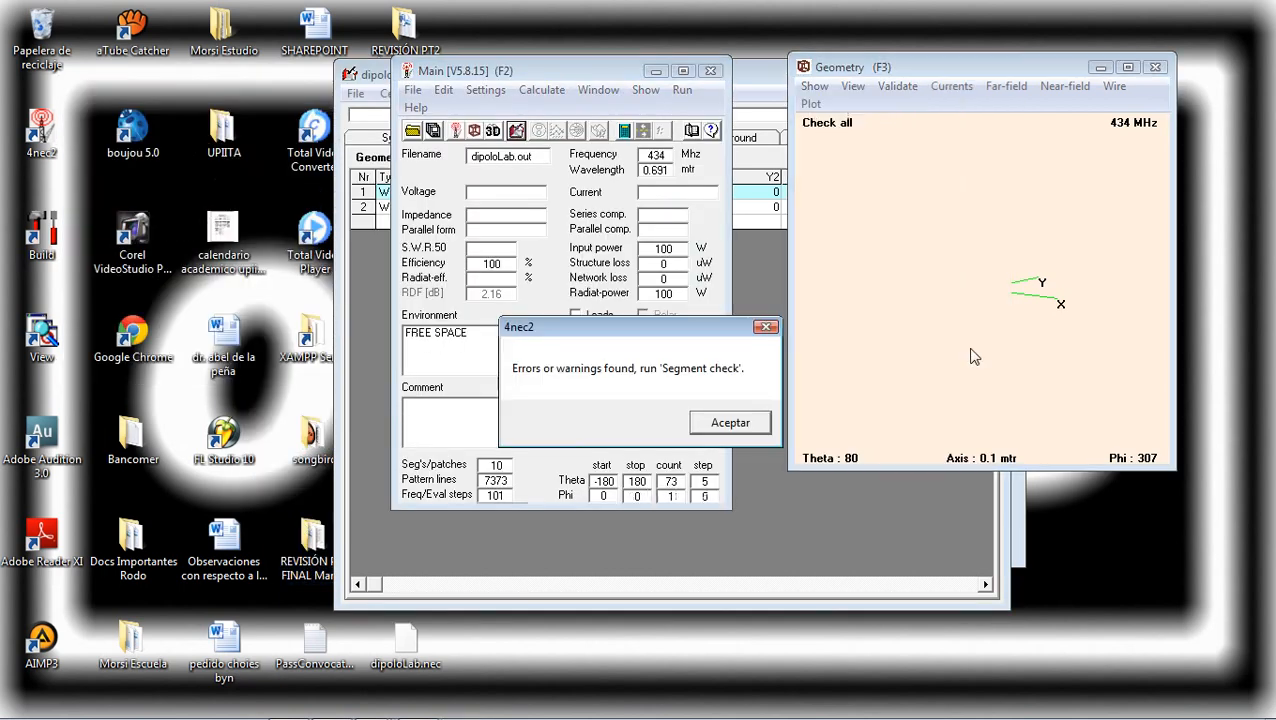
pyautogui.click(757, 421)
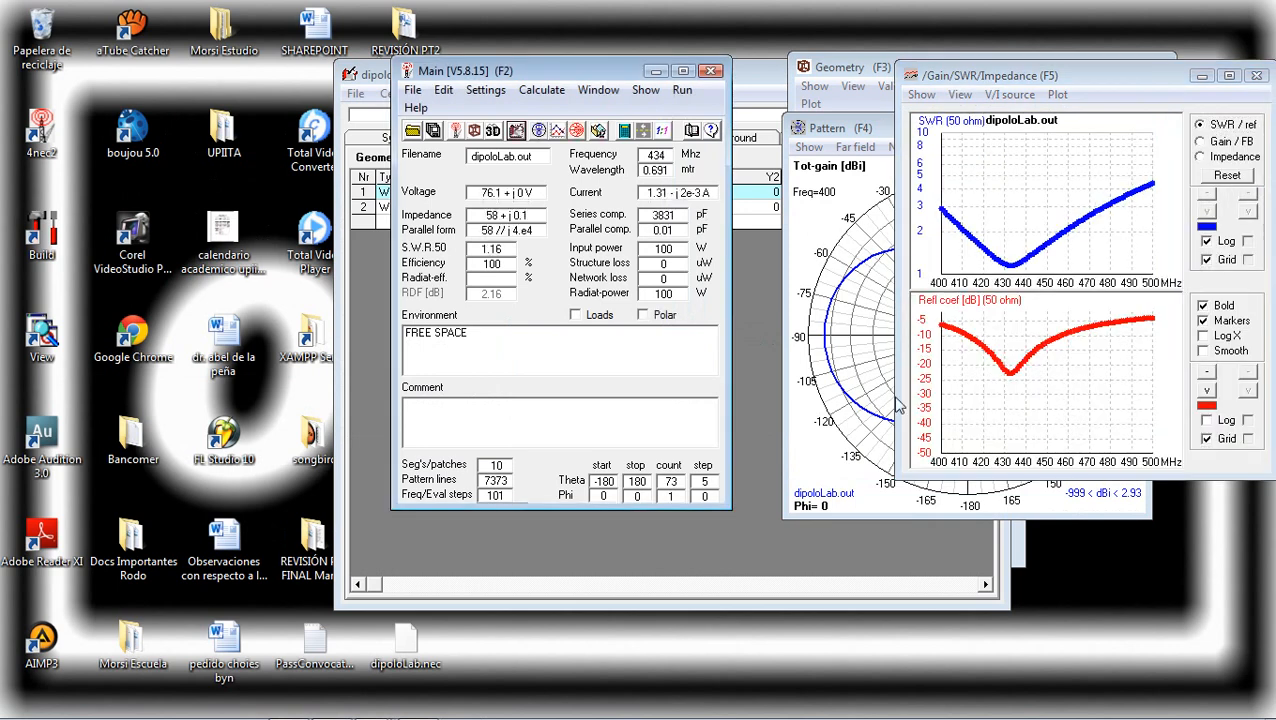
# Read the SWR and reflection coefficient at 434 MHz, and examine the impedance plots at that frequency
pyautogui.click(1014, 182)
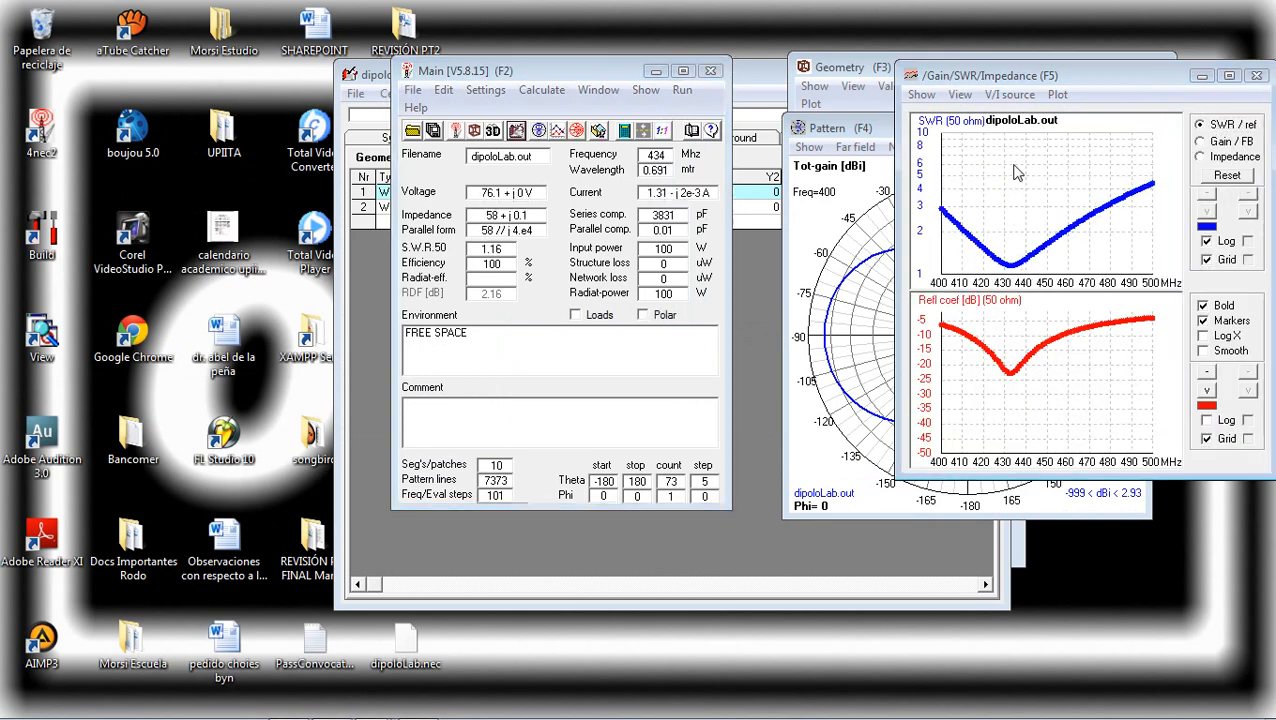
pyautogui.click(1018, 173)
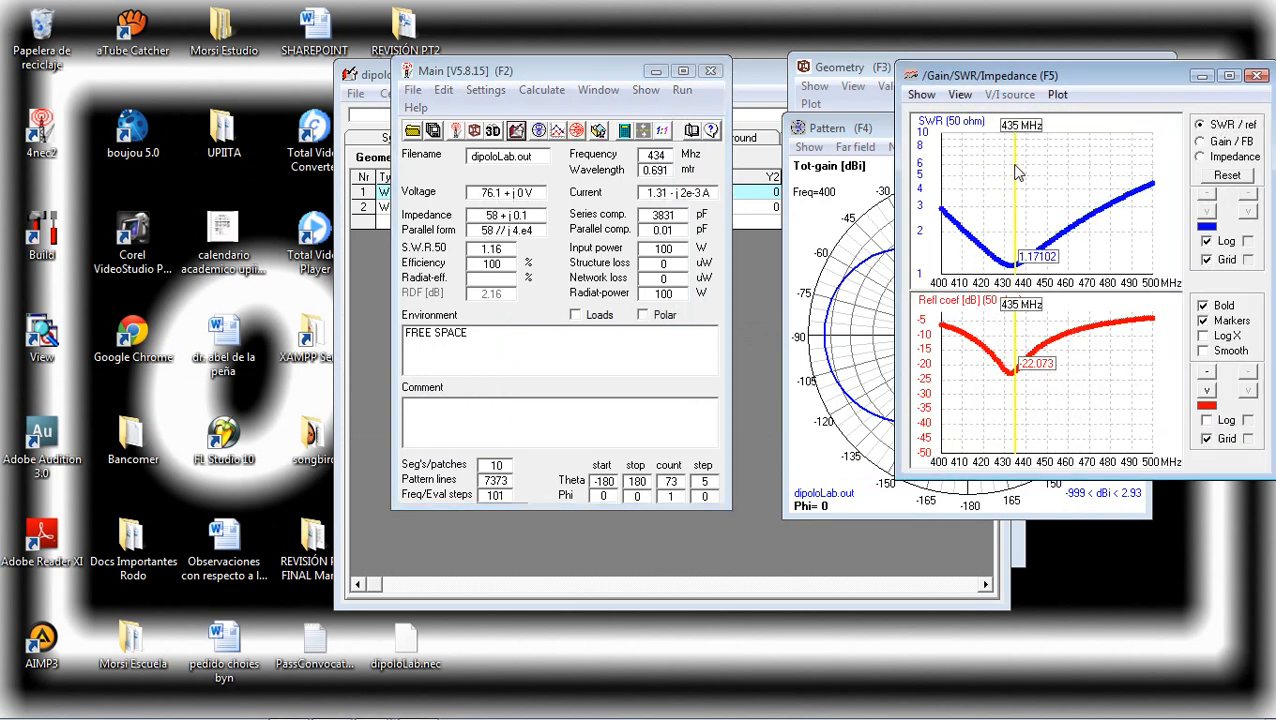
pyautogui.click(1015, 173)
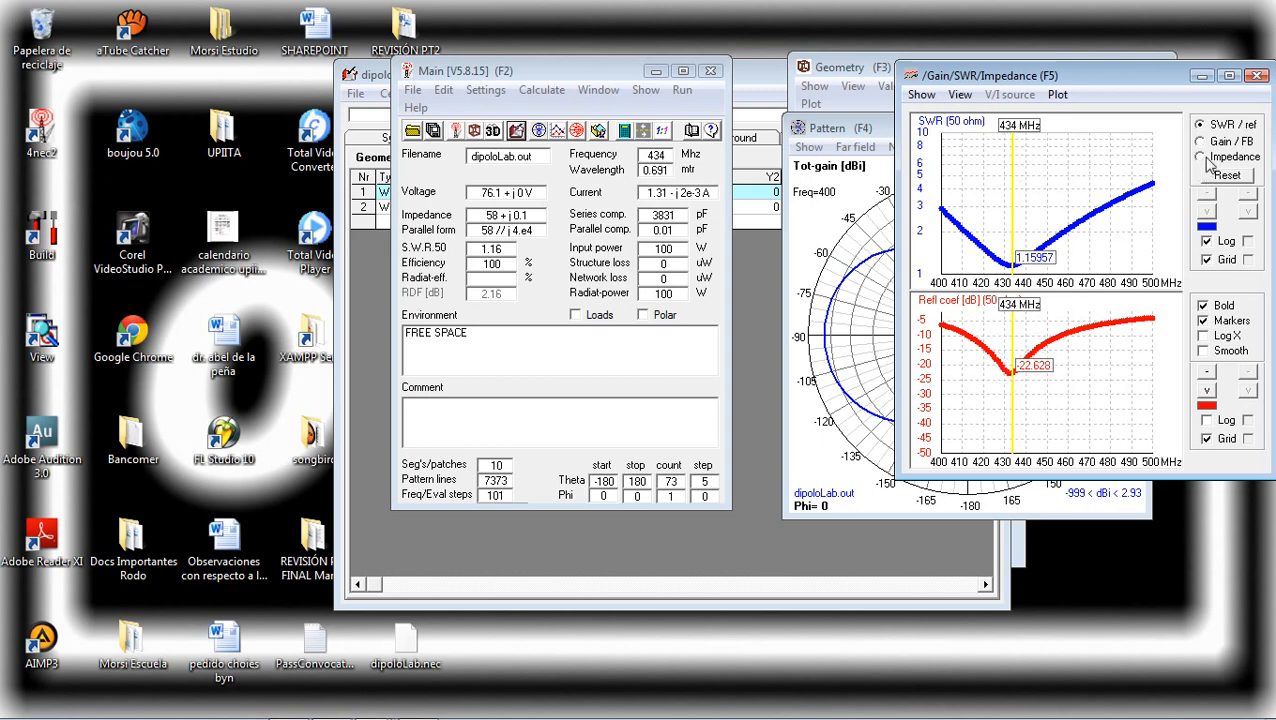
pyautogui.click(1204, 160)
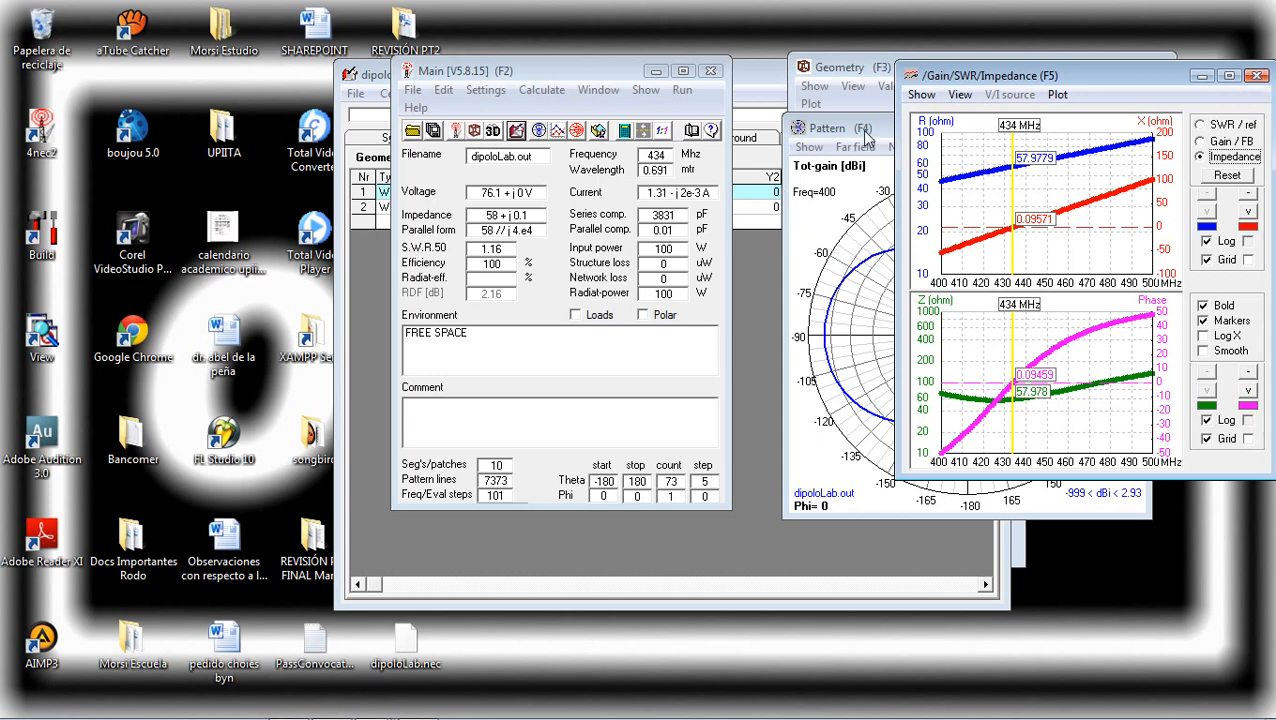
# Open the antenna matching calculator, switch to stub matching and choose Parallel stub as the matching network
pyautogui.click(575, 76)
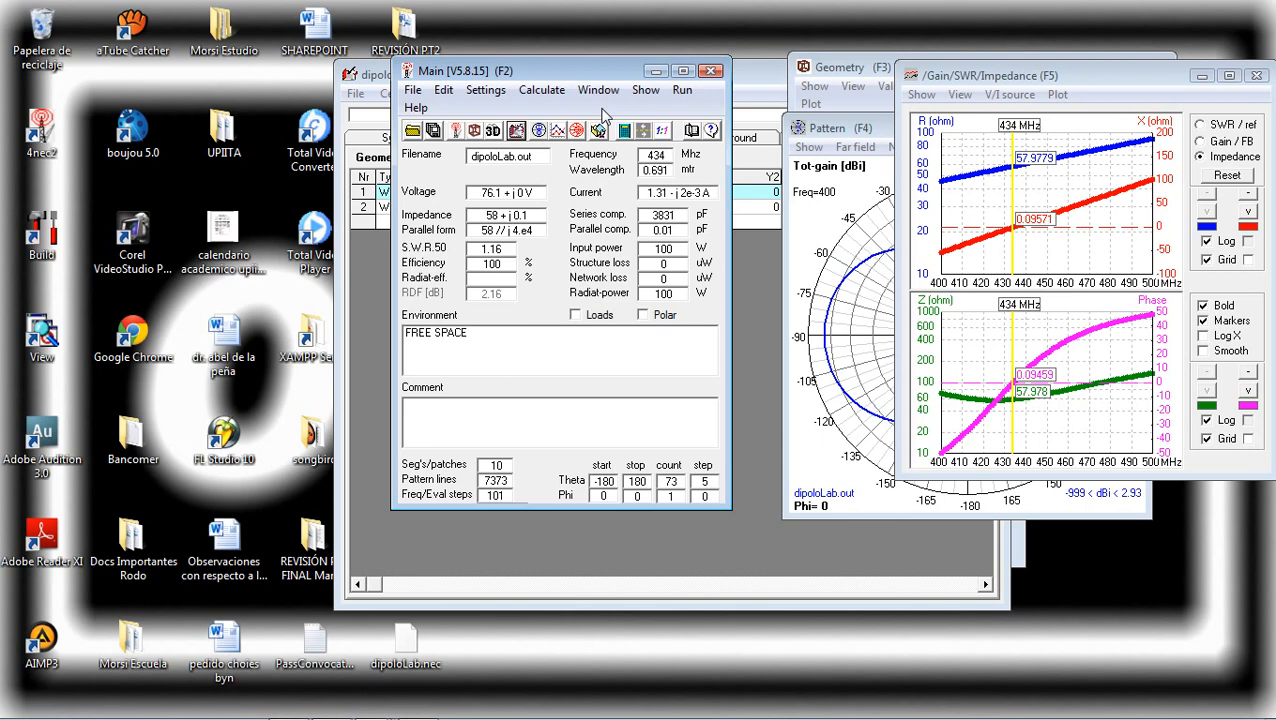
pyautogui.click(546, 93)
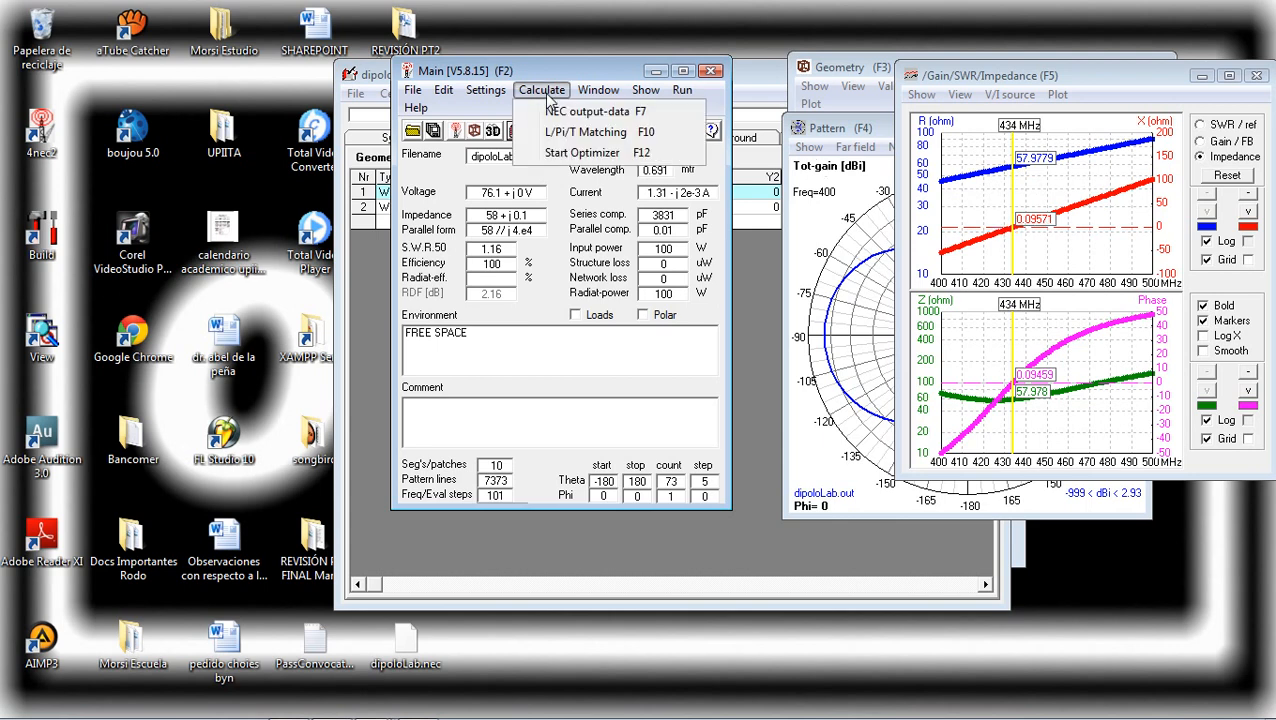
pyautogui.click(612, 138)
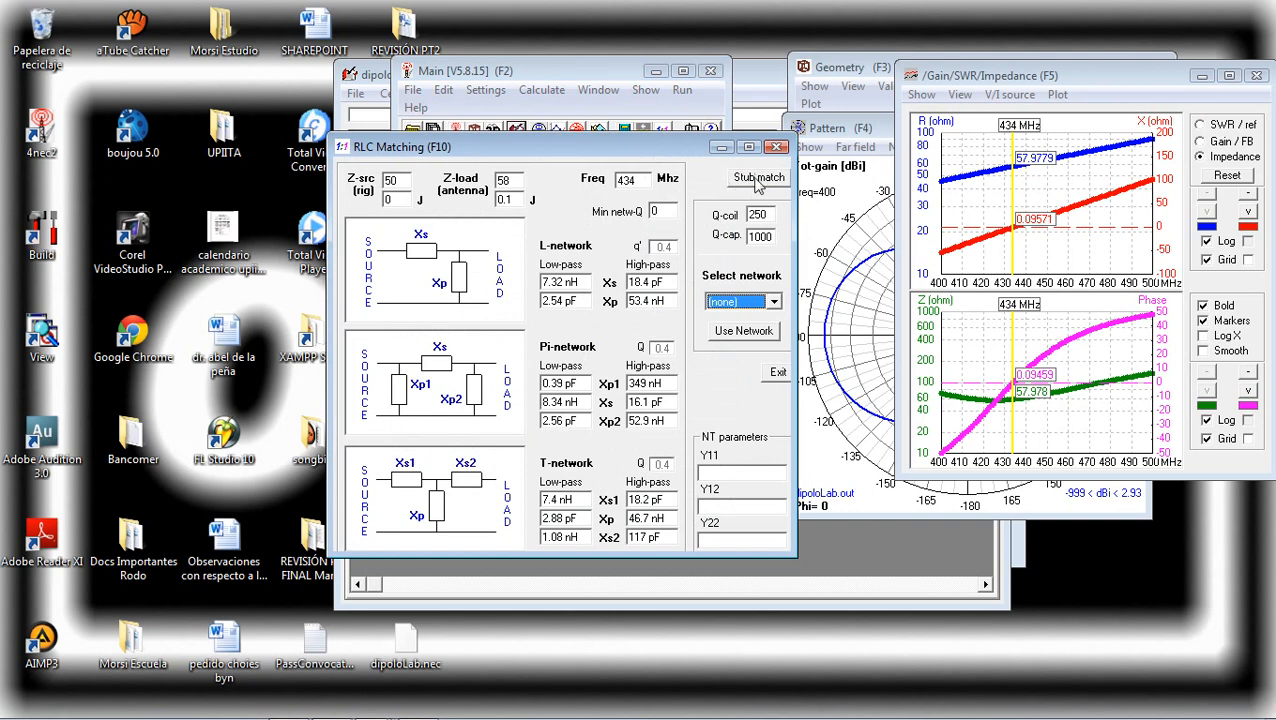
pyautogui.click(758, 178)
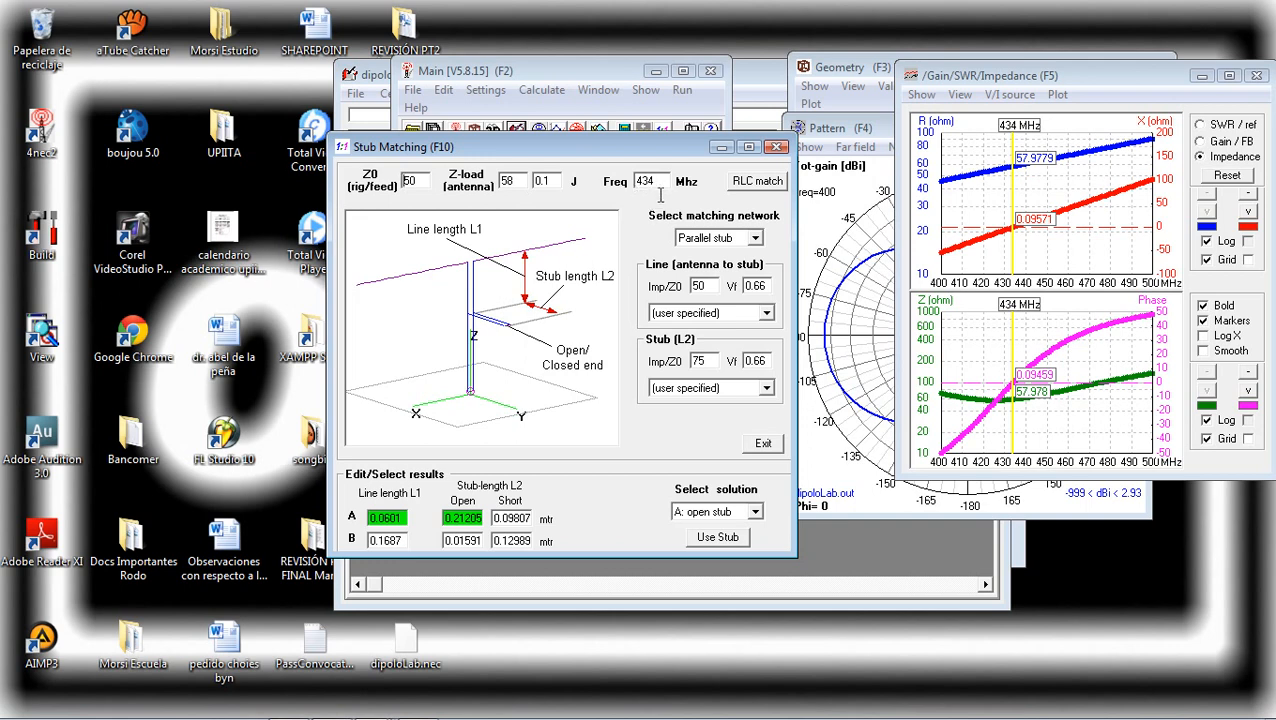
pyautogui.click(722, 247)
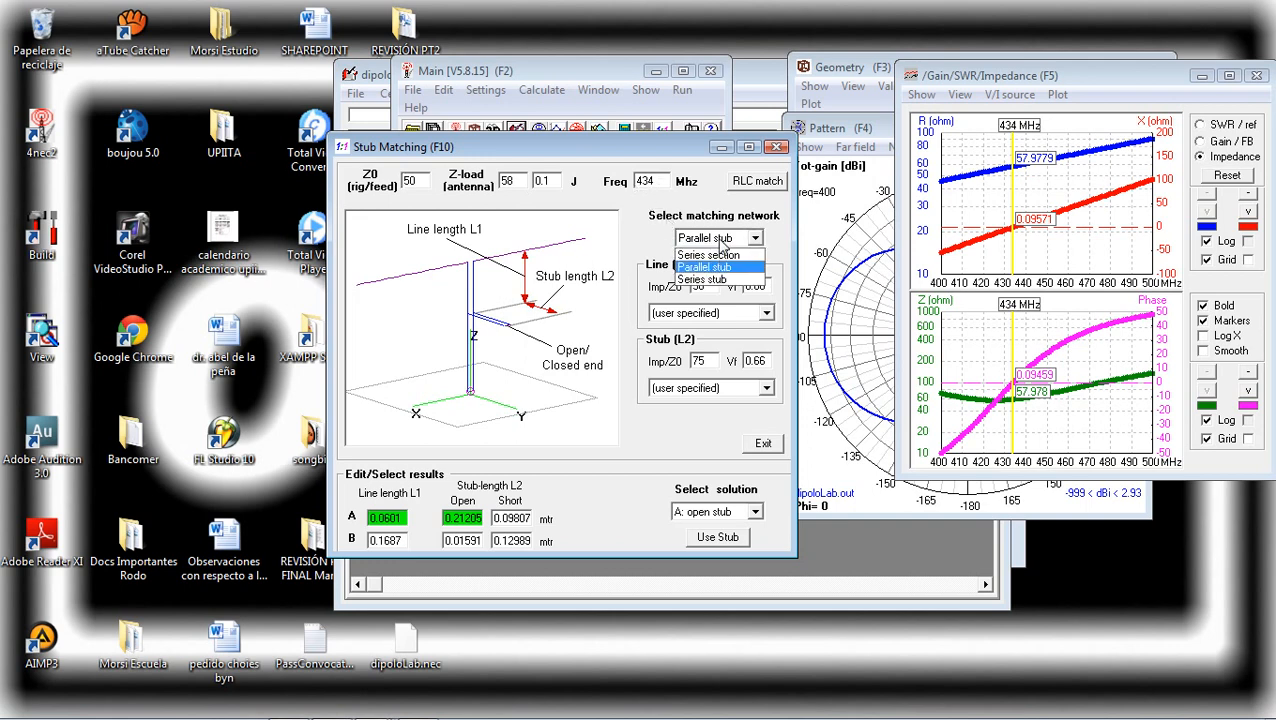
pyautogui.click(724, 270)
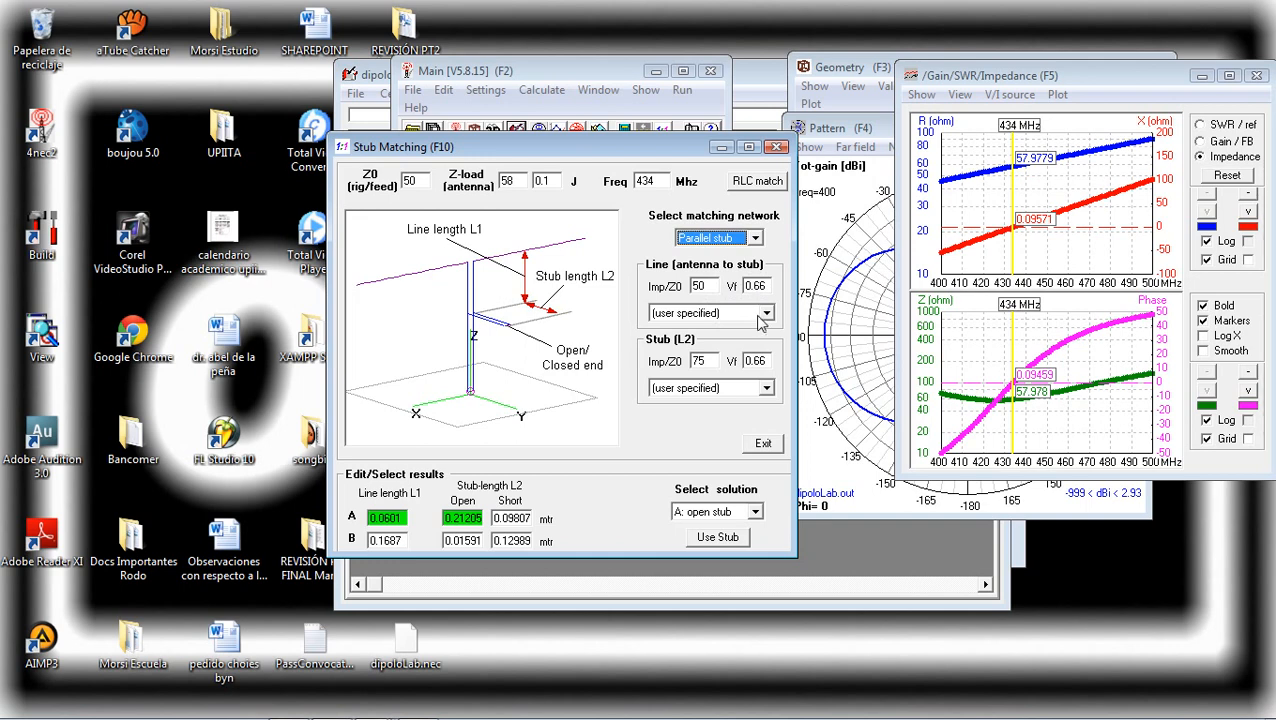
# Look through the cable presets for the antenna line and the stub, and check the stub's impedance
pyautogui.click(766, 313)
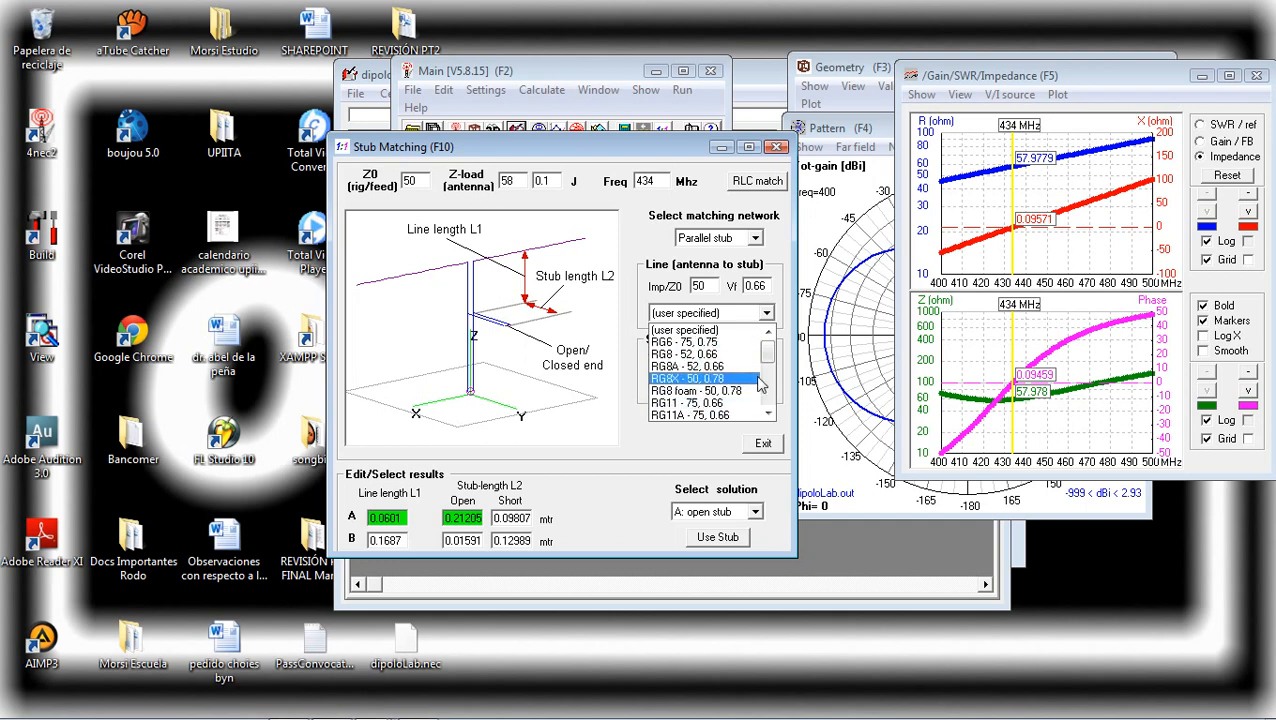
pyautogui.click(710, 290)
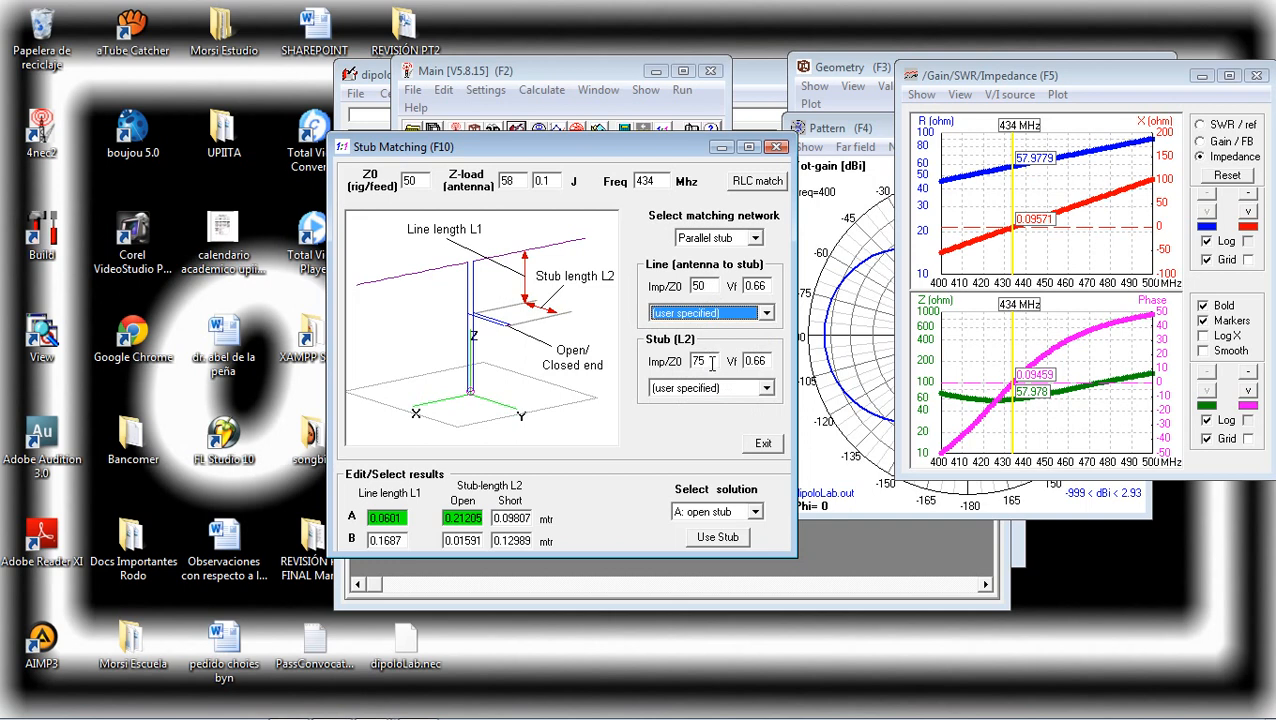
pyautogui.click(740, 390)
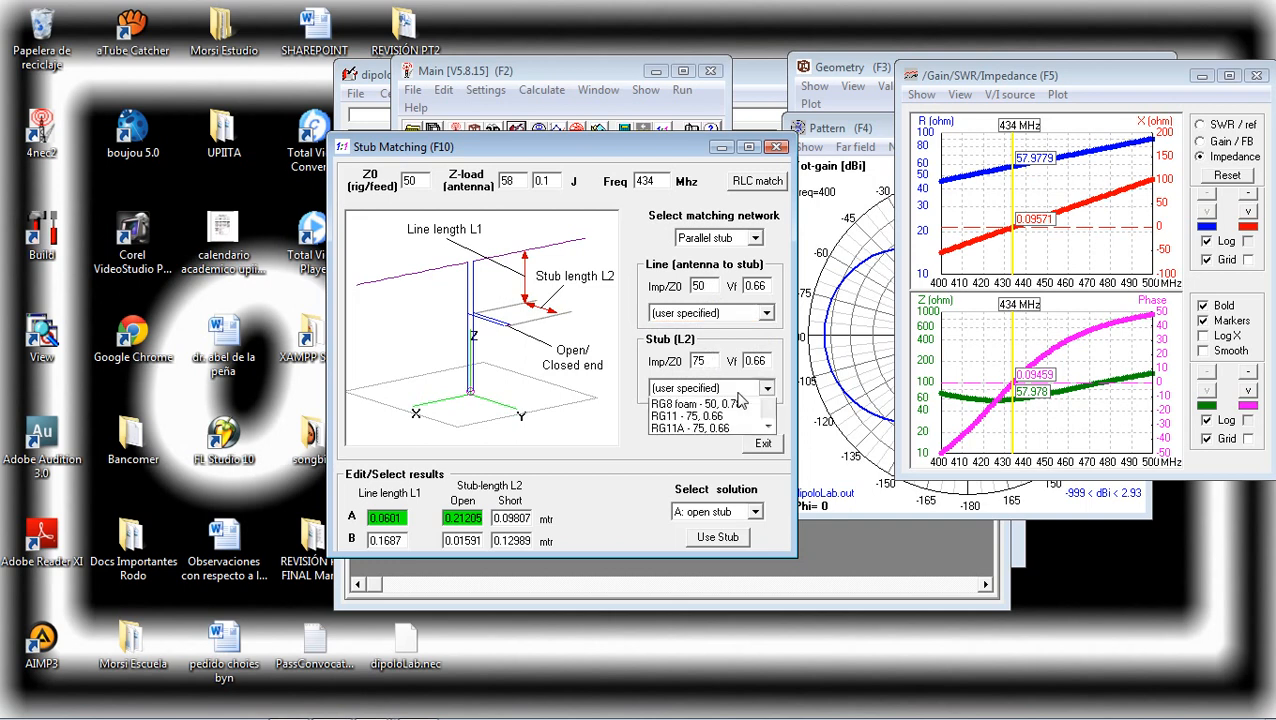
pyautogui.click(740, 398)
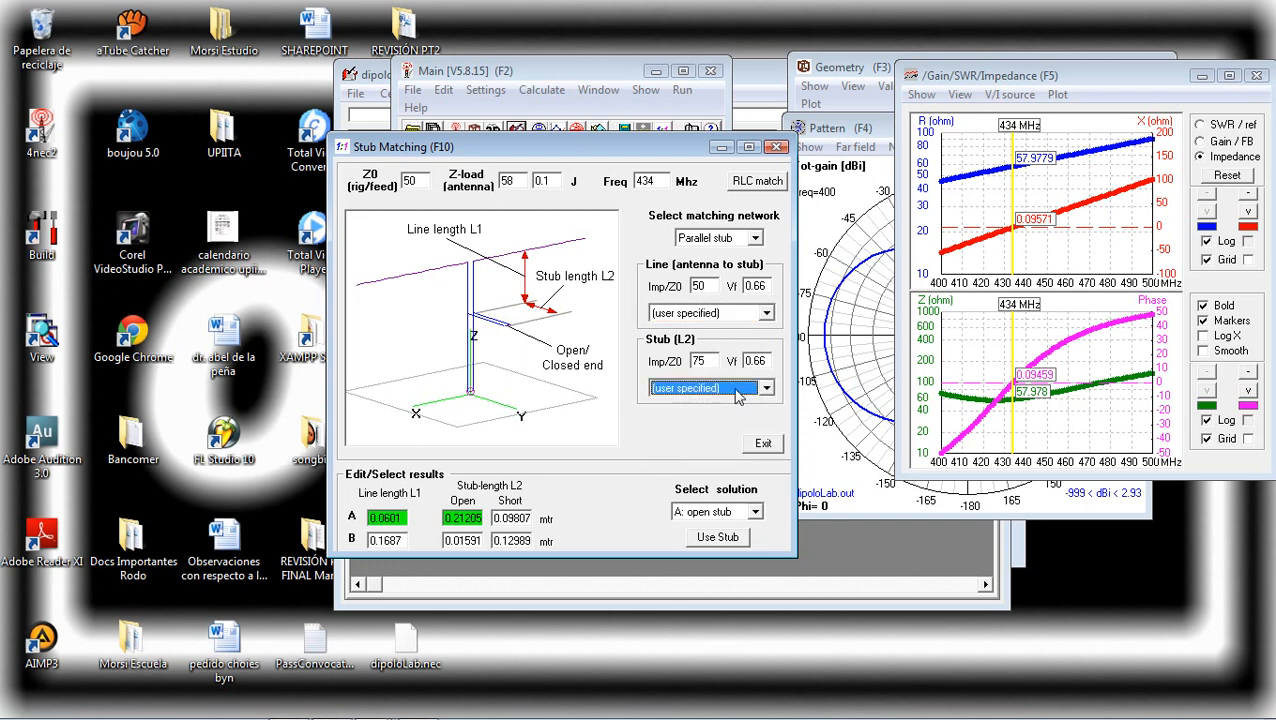
pyautogui.click(737, 391)
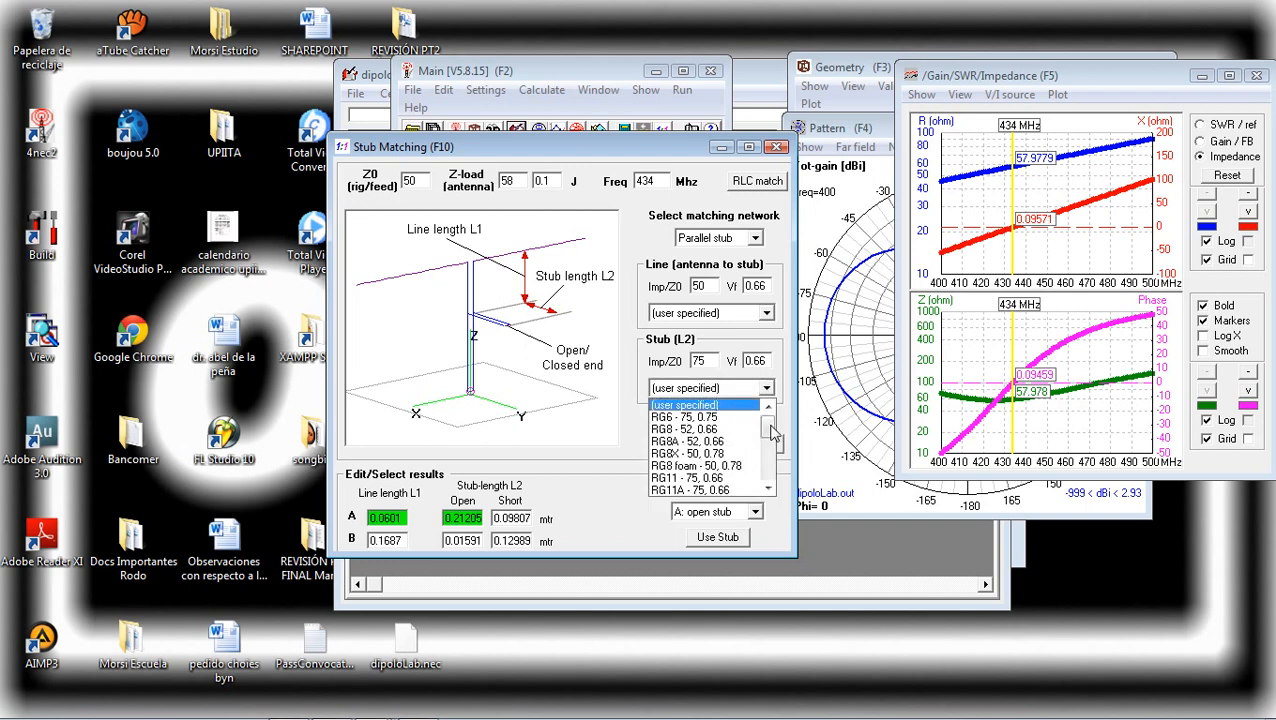
pyautogui.moveTo(768, 424)
pyautogui.mouseDown()
pyautogui.moveTo(769, 476)
pyautogui.moveTo(769, 417)
pyautogui.mouseUp()
pyautogui.click(704, 363)
pyautogui.doubleClick(703, 362)
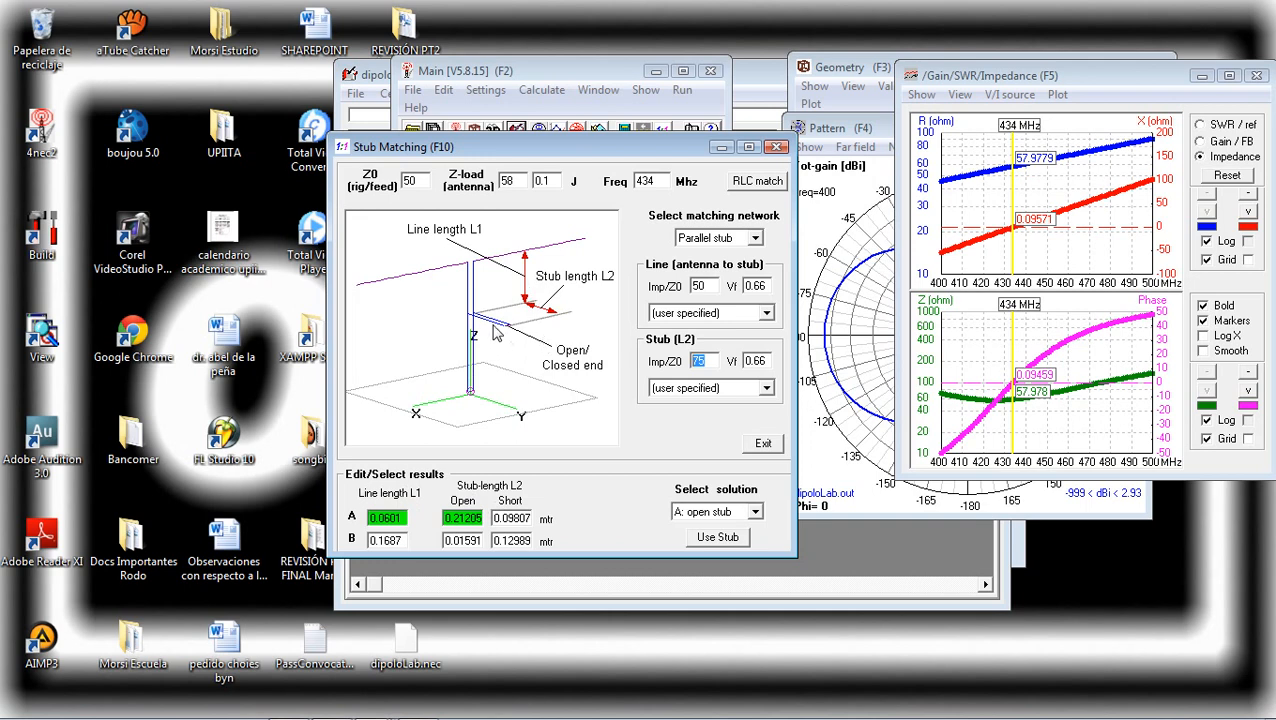
# Compare the open and short versions of solution B, and apply the B: short stub solution to the antenna
pyautogui.click(395, 541)
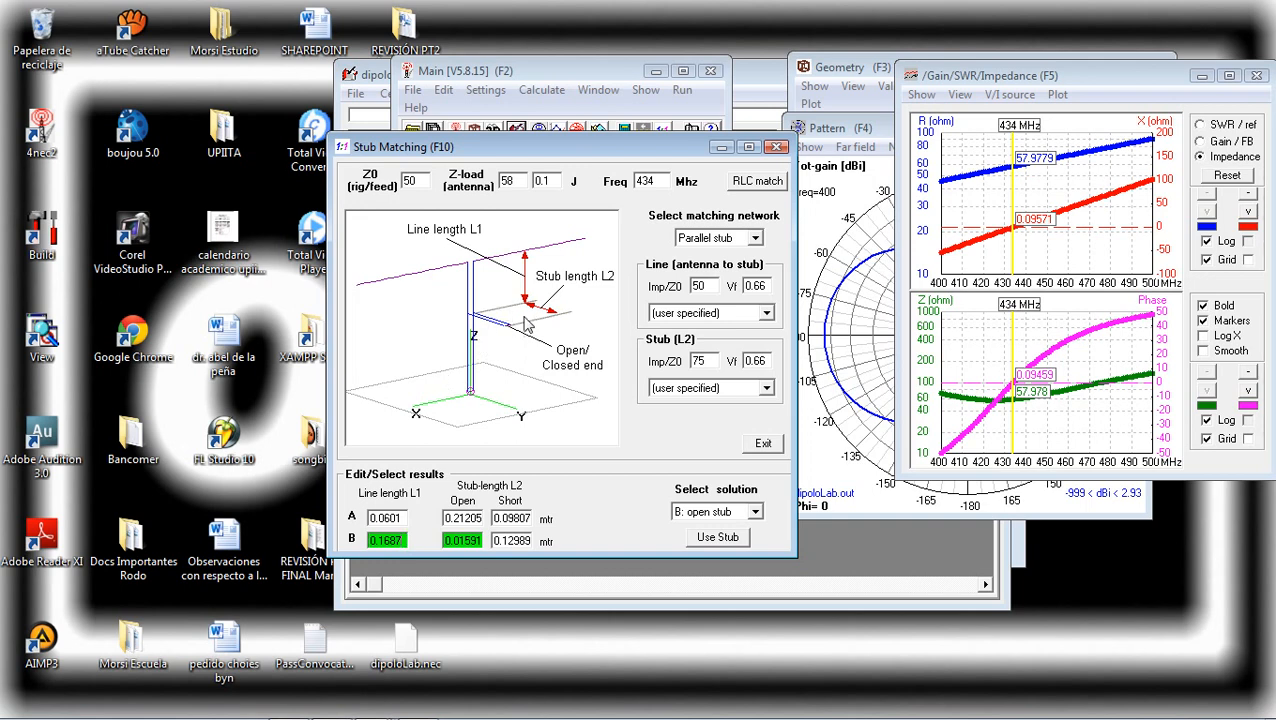
pyautogui.click(500, 540)
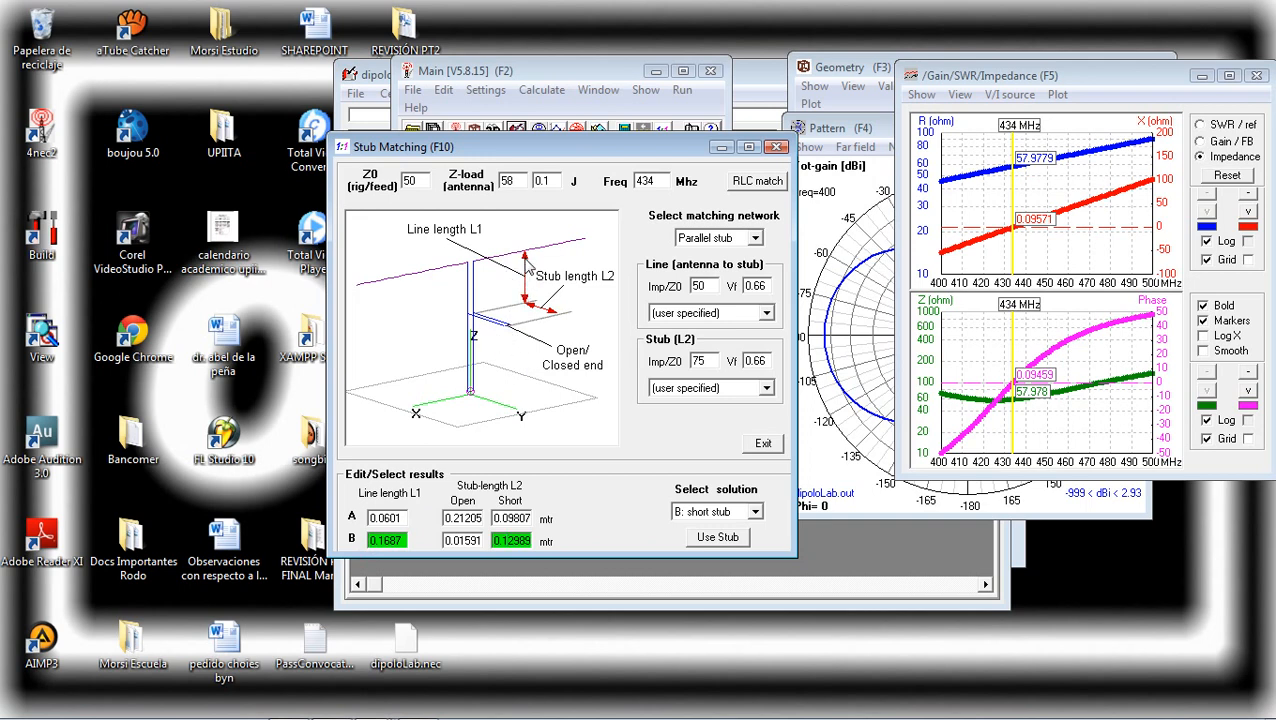
pyautogui.click(697, 521)
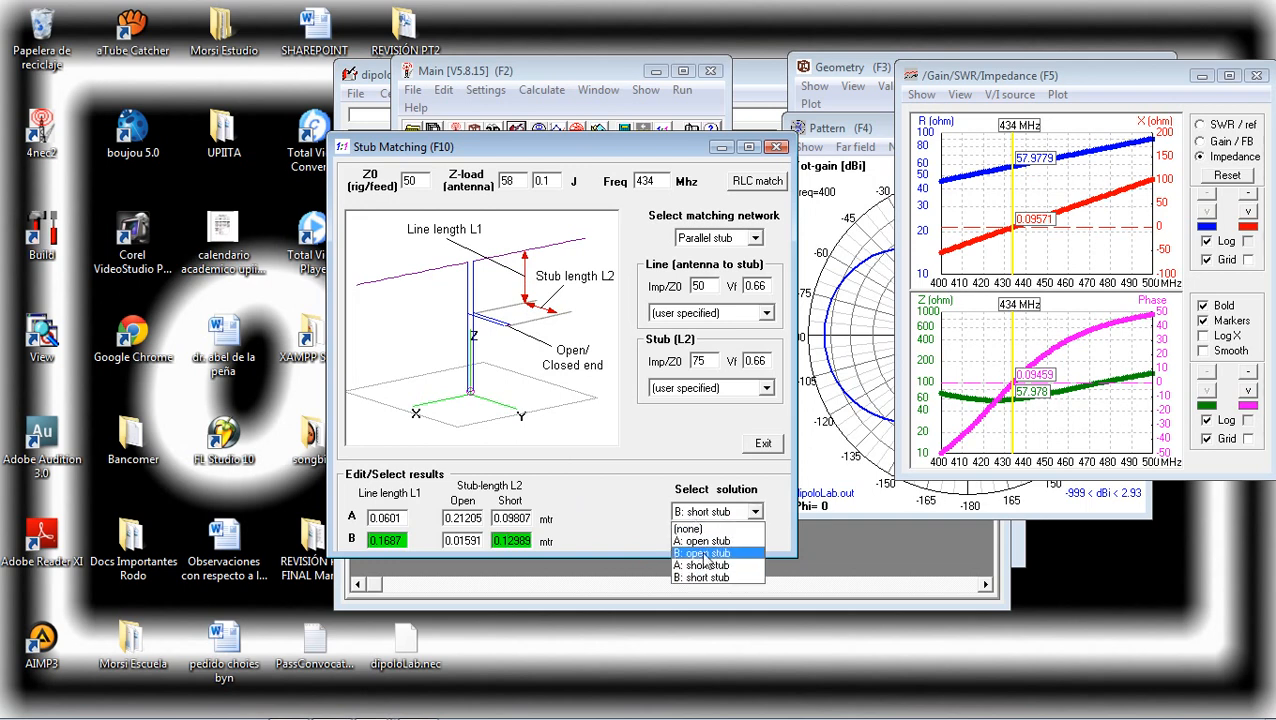
pyautogui.click(704, 572)
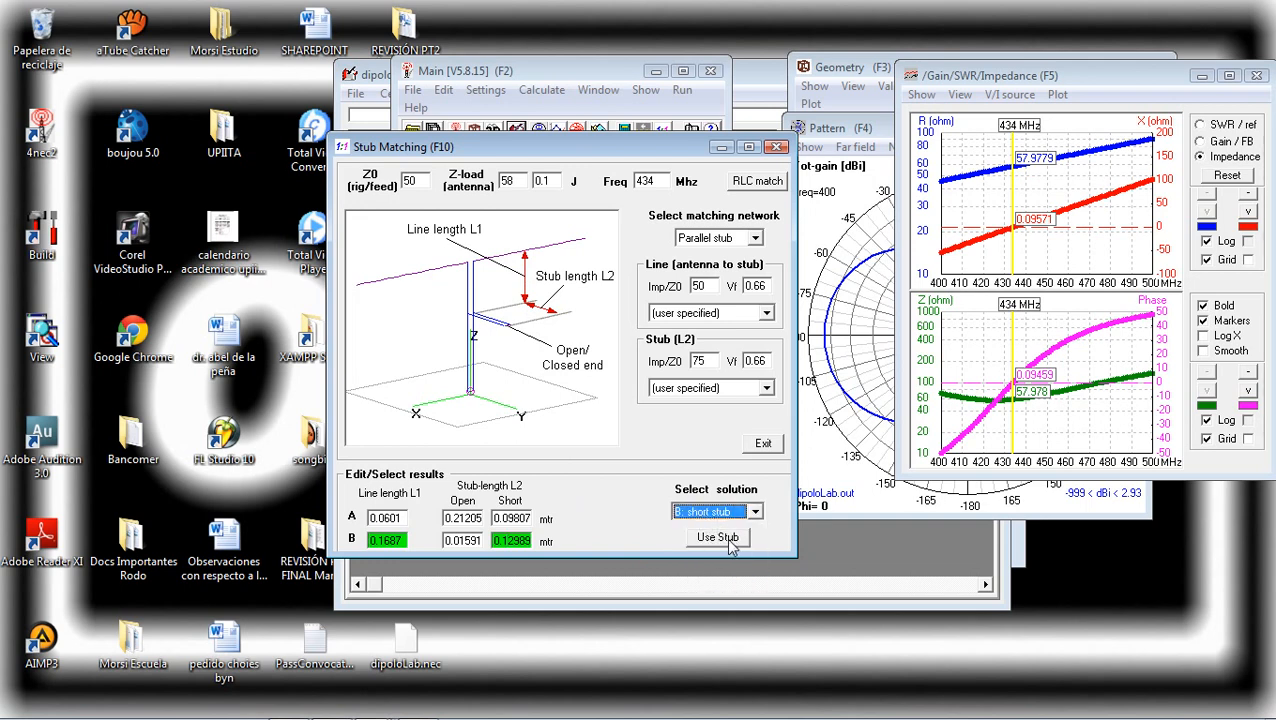
pyautogui.click(724, 540)
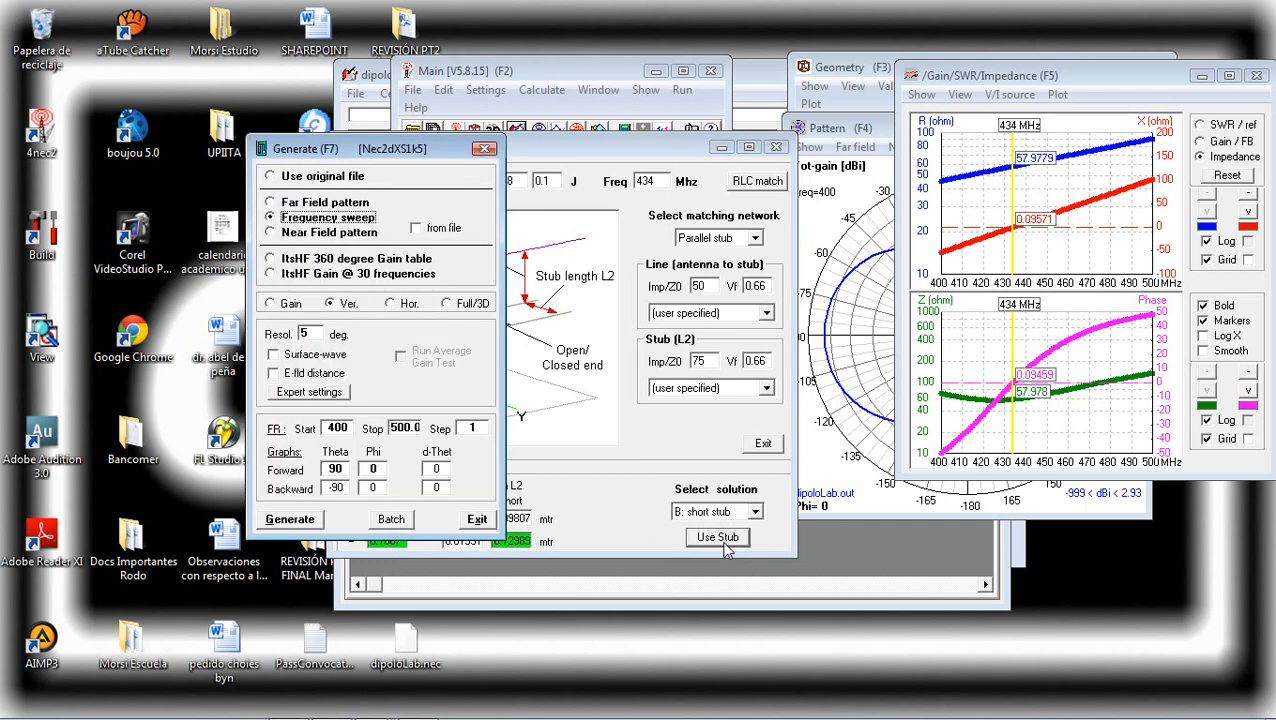
# Generate the full far-field pattern at 434 MHz with the 5-degree resolution for the stub-matched dipole
pyautogui.click(321, 207)
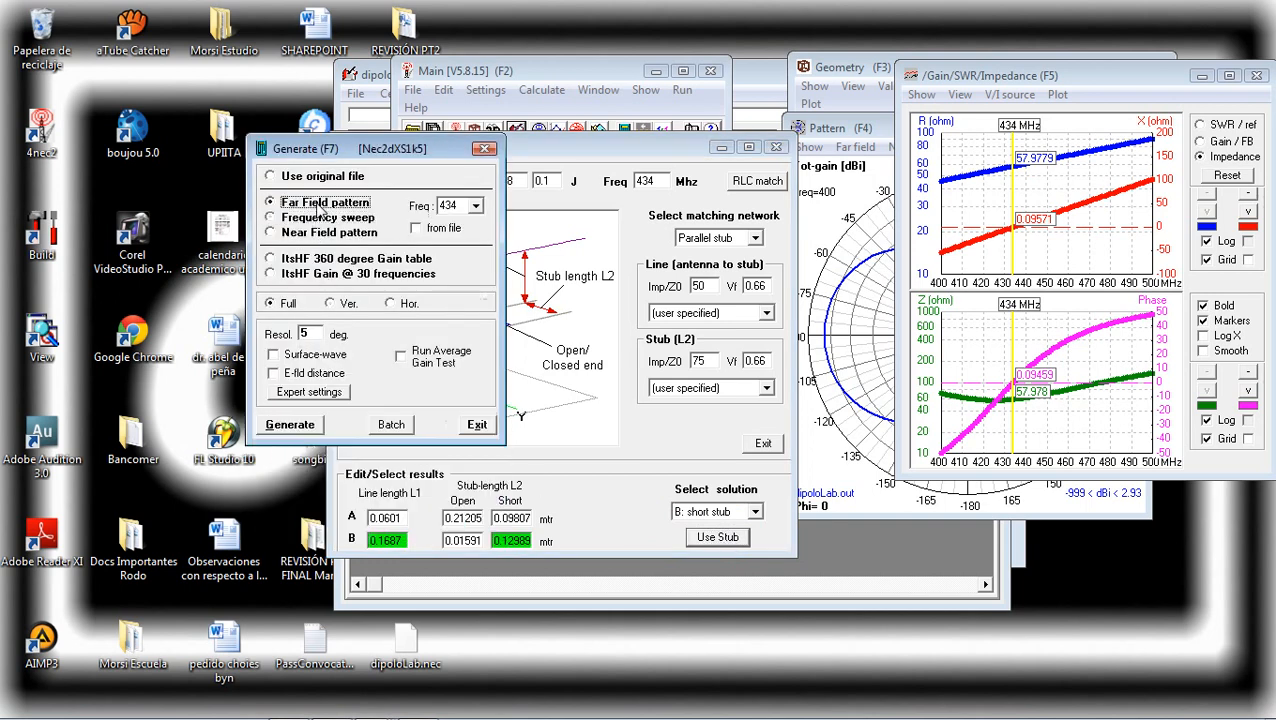
pyautogui.click(299, 430)
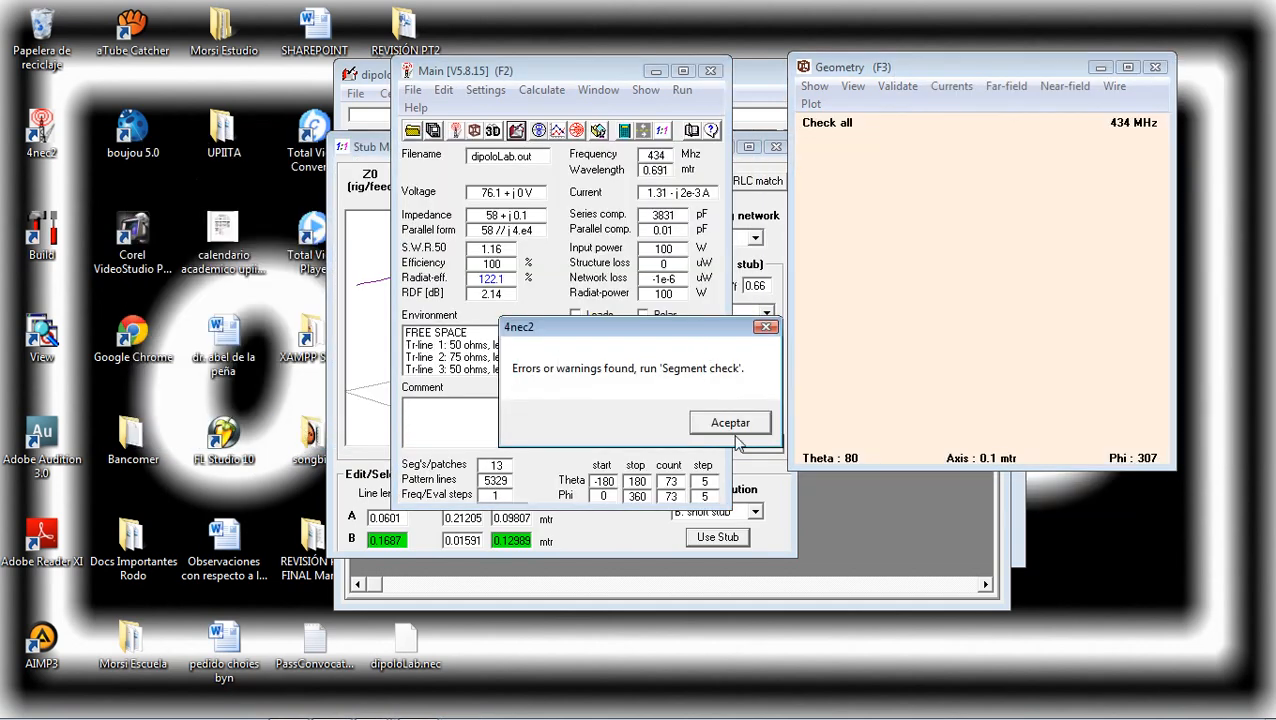
pyautogui.click(737, 428)
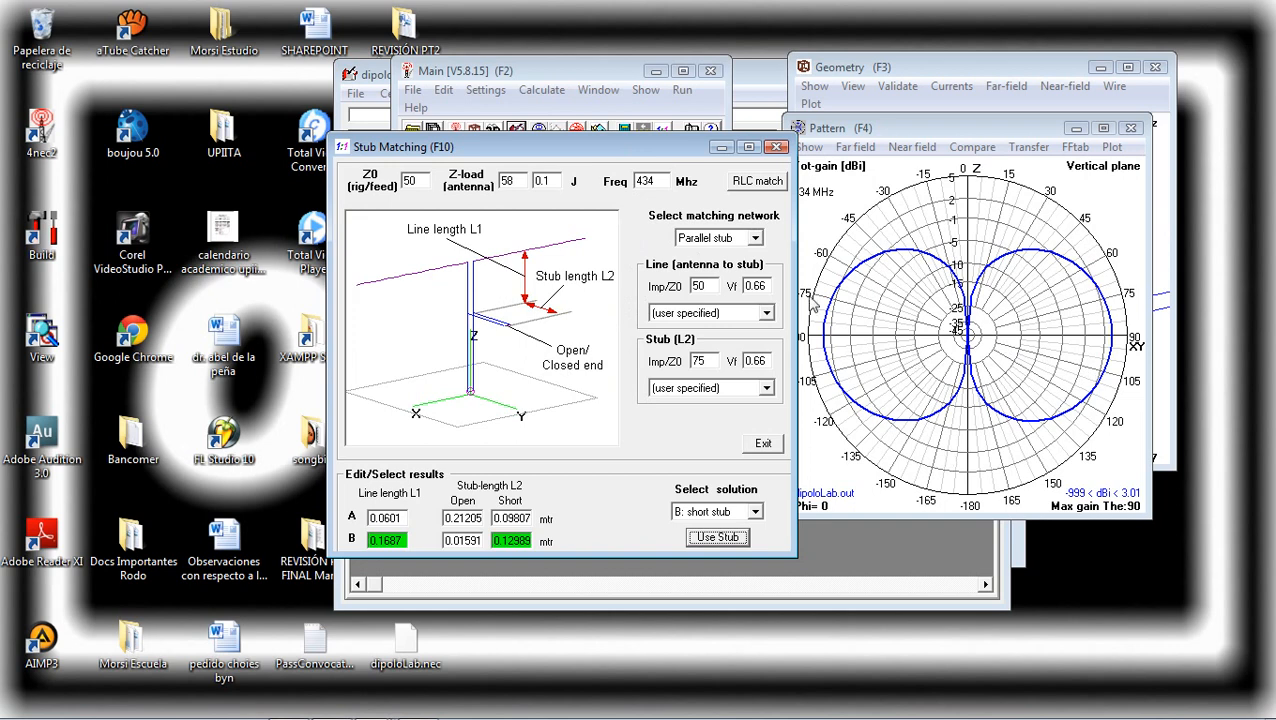
# Inspect the matched antenna's geometry, its far-field gain at 90 degrees, and its impedance and SWR results
pyautogui.press('F3')
pyautogui.moveTo(1111, 339)
pyautogui.mouseDown()
pyautogui.moveTo(1111, 357)
pyautogui.moveTo(1121, 328)
pyautogui.mouseUp()
pyautogui.press('F4')
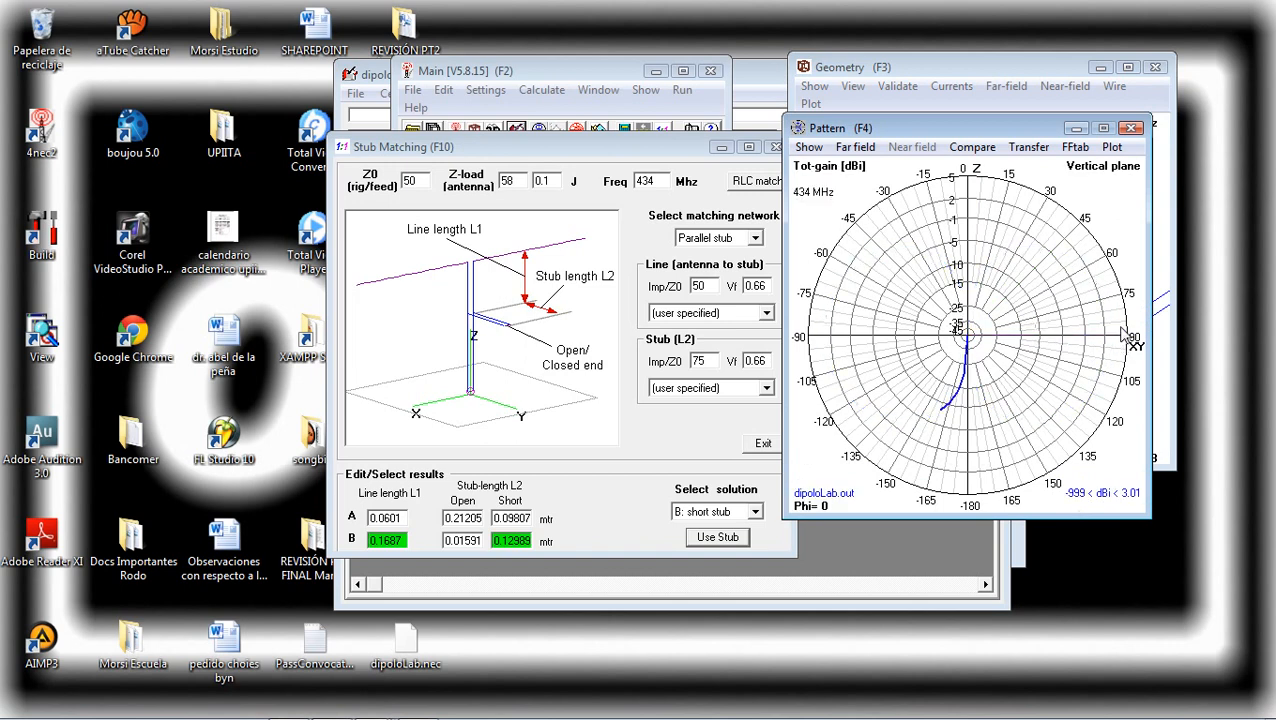
pyautogui.click(1120, 335)
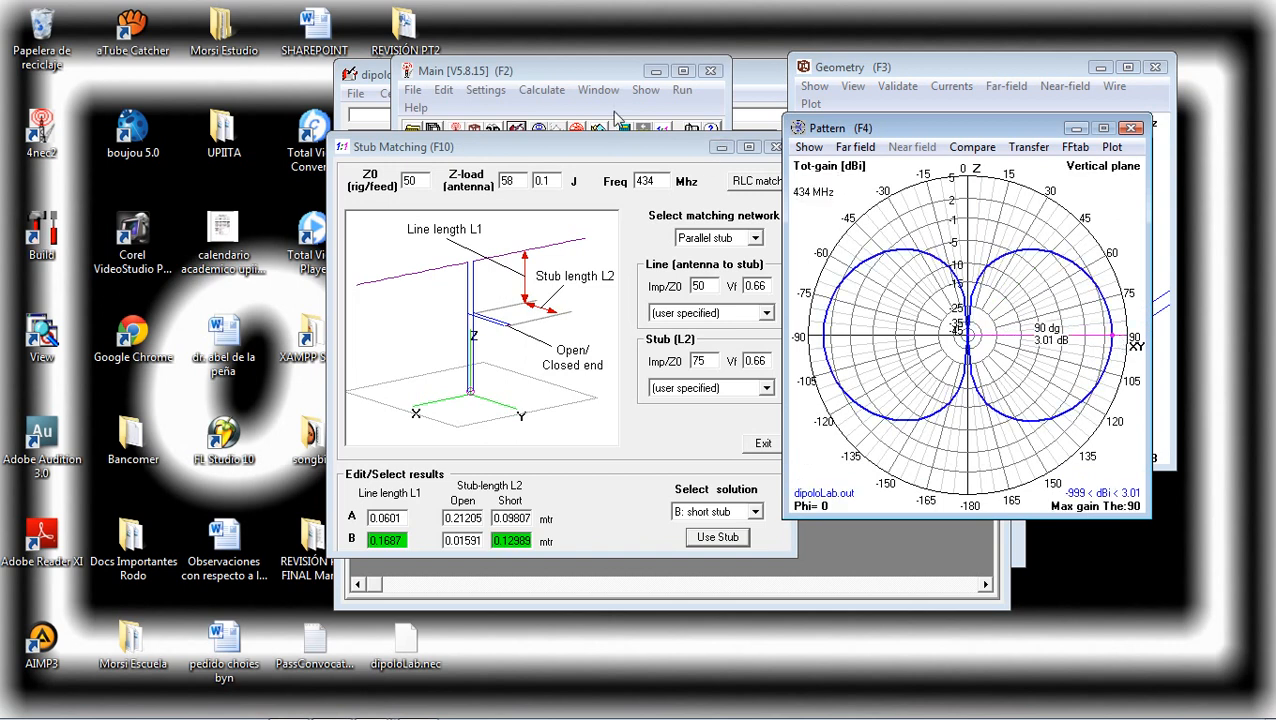
pyautogui.click(584, 78)
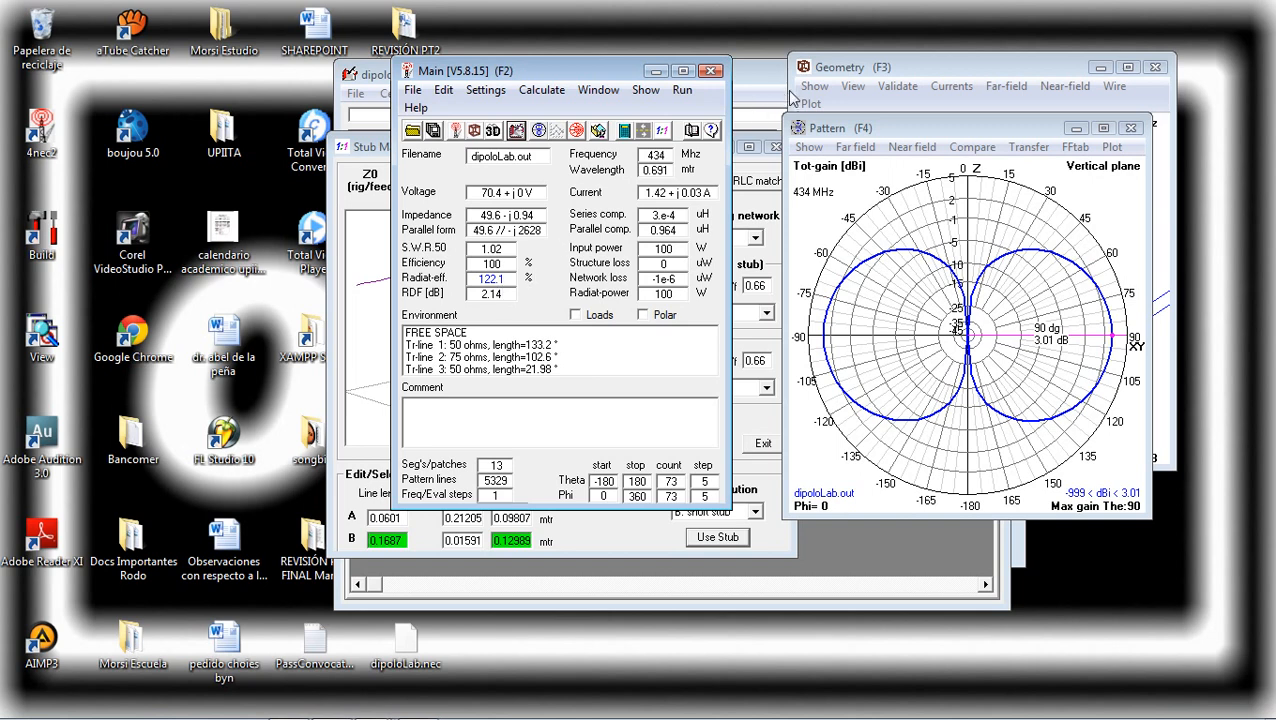
pyautogui.moveTo(590, 718)
pyautogui.click(347, 708)
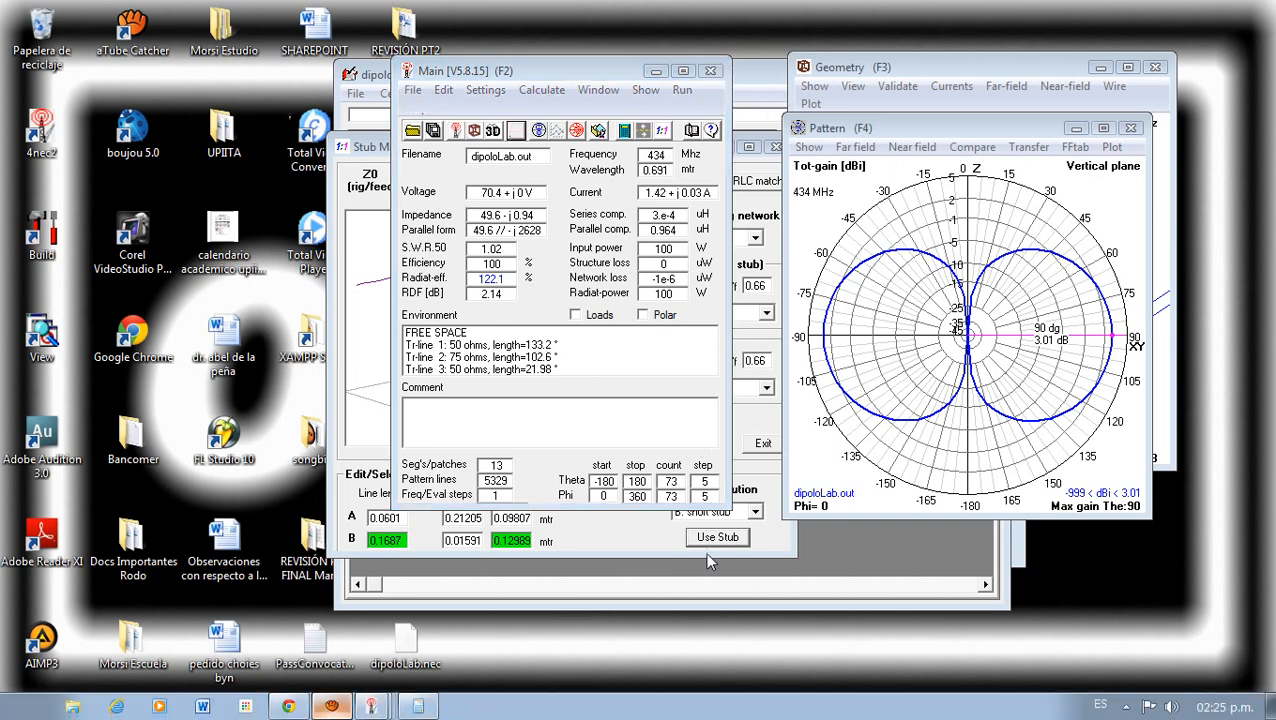